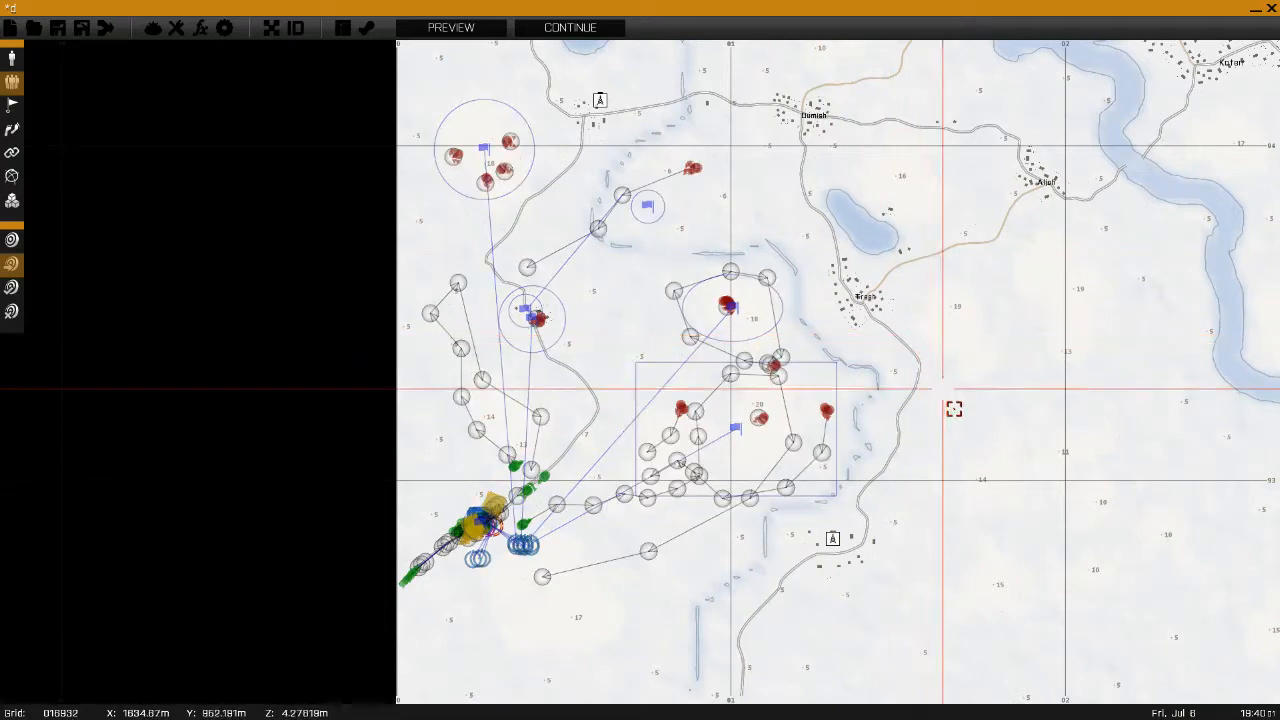
- Examine the mission map, from the enemy areas and patrol routes down to the base and its Set Task State modules
{"action": "left_click_drag", "start_coordinate": [969, 646], "coordinate": [371, 42]}
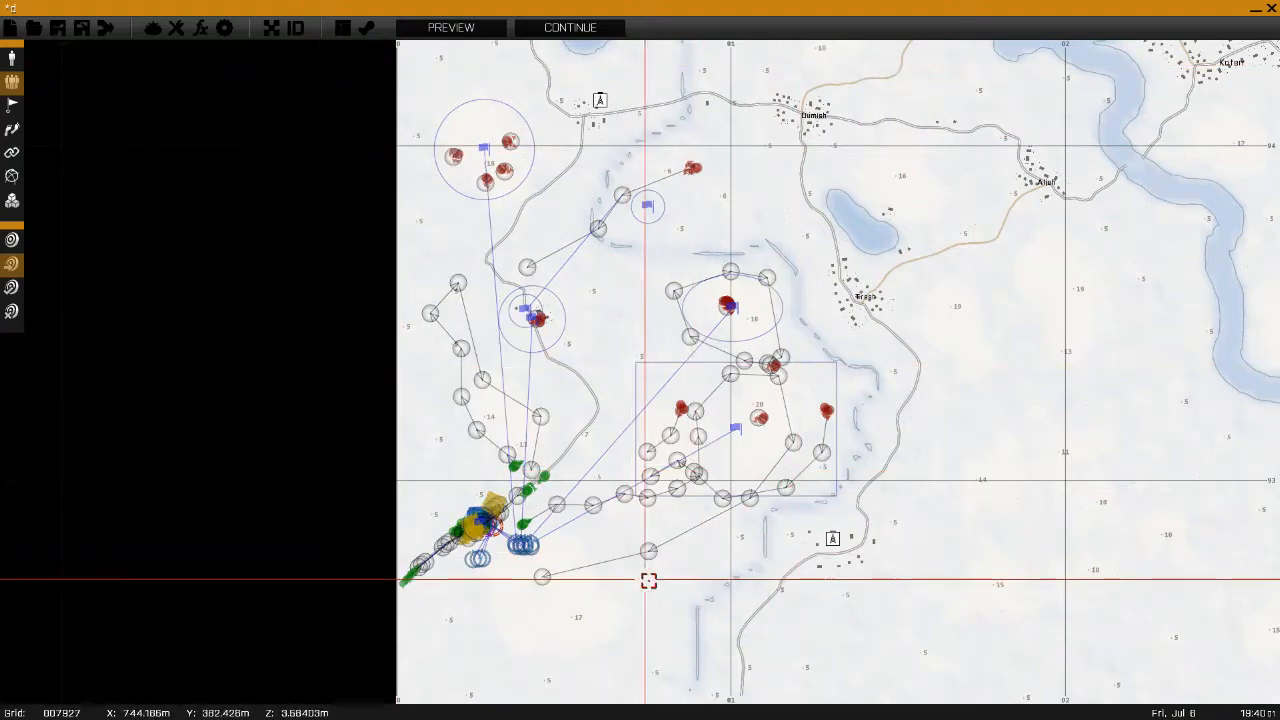
{"action": "scroll", "coordinate": [649, 581], "scroll_direction": "down", "scroll_amount": 4}
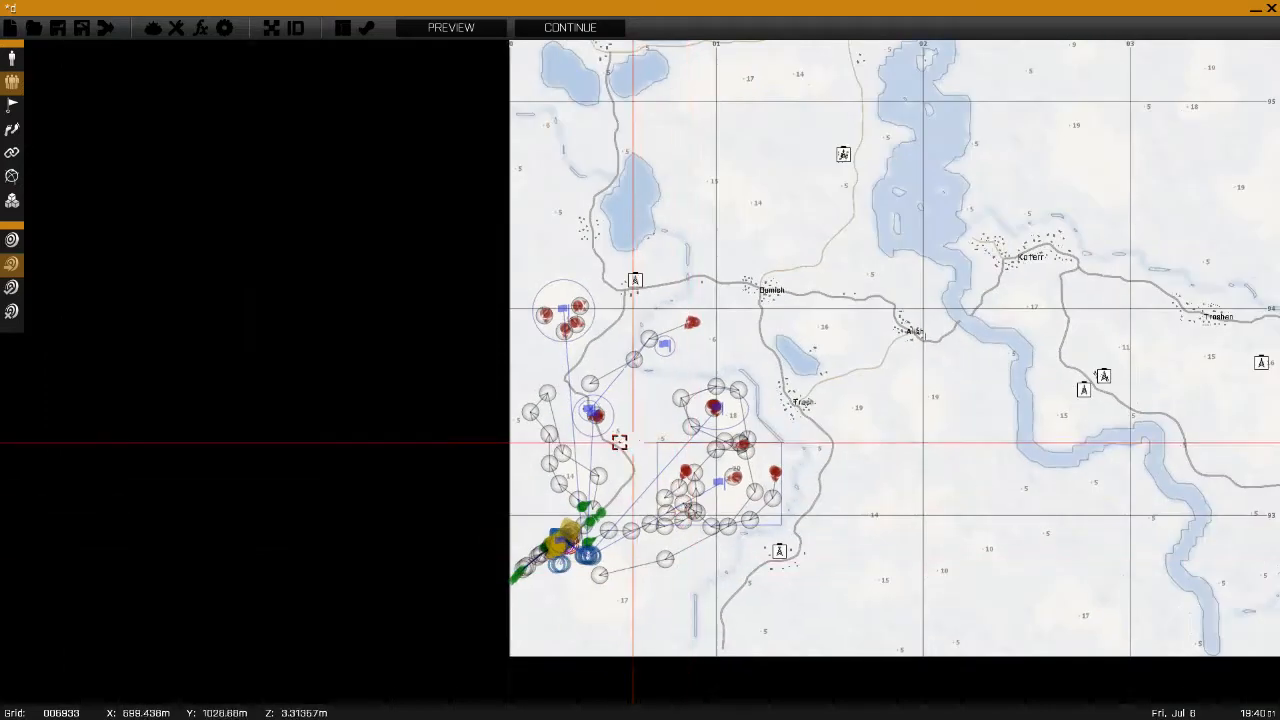
{"action": "scroll", "coordinate": [997, 606], "scroll_direction": "up", "scroll_amount": 3}
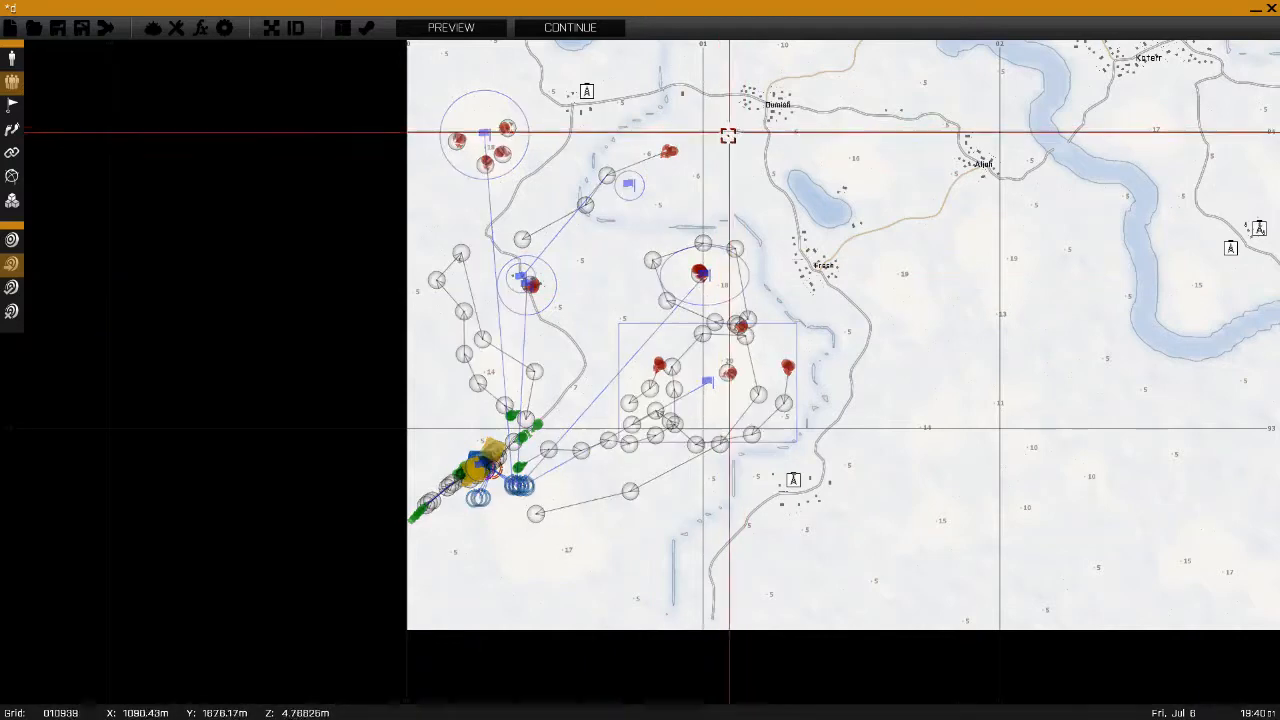
{"action": "scroll", "coordinate": [506, 540], "scroll_direction": "up", "scroll_amount": 5}
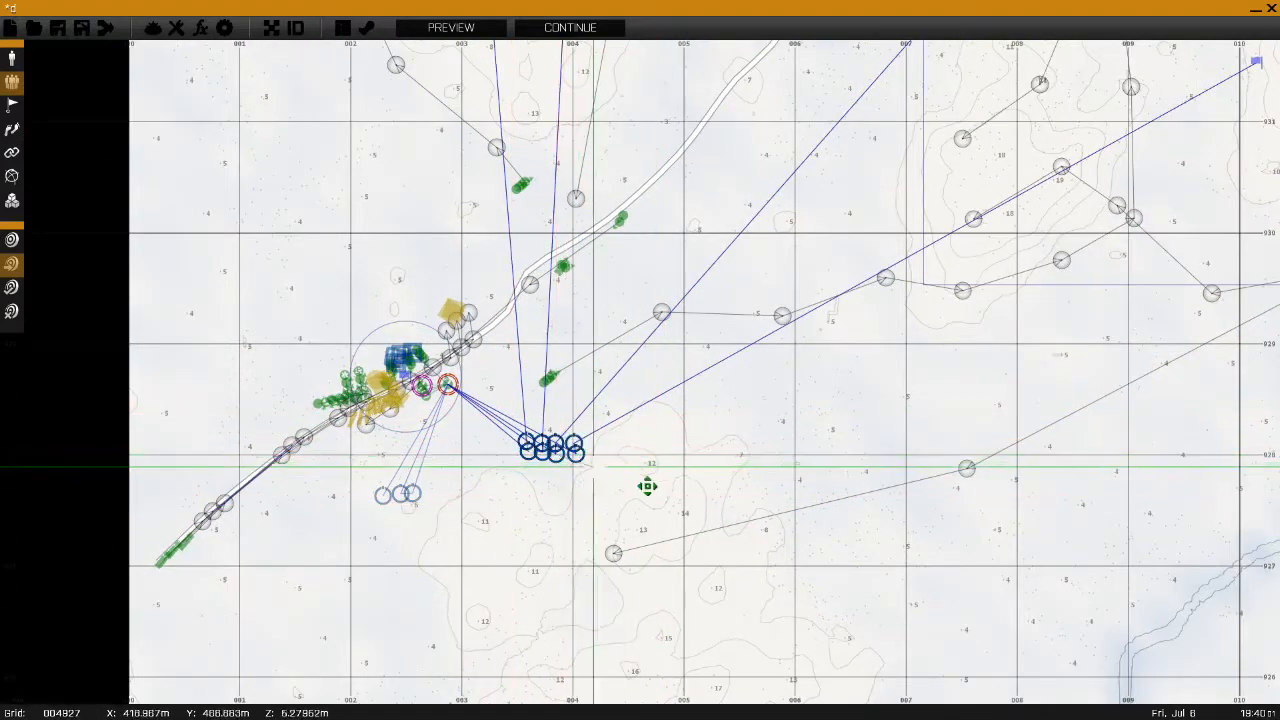
{"action": "scroll", "coordinate": [578, 458], "scroll_direction": "up", "scroll_amount": 3}
{"action": "scroll", "coordinate": [596, 472], "scroll_direction": "up", "scroll_amount": 1}
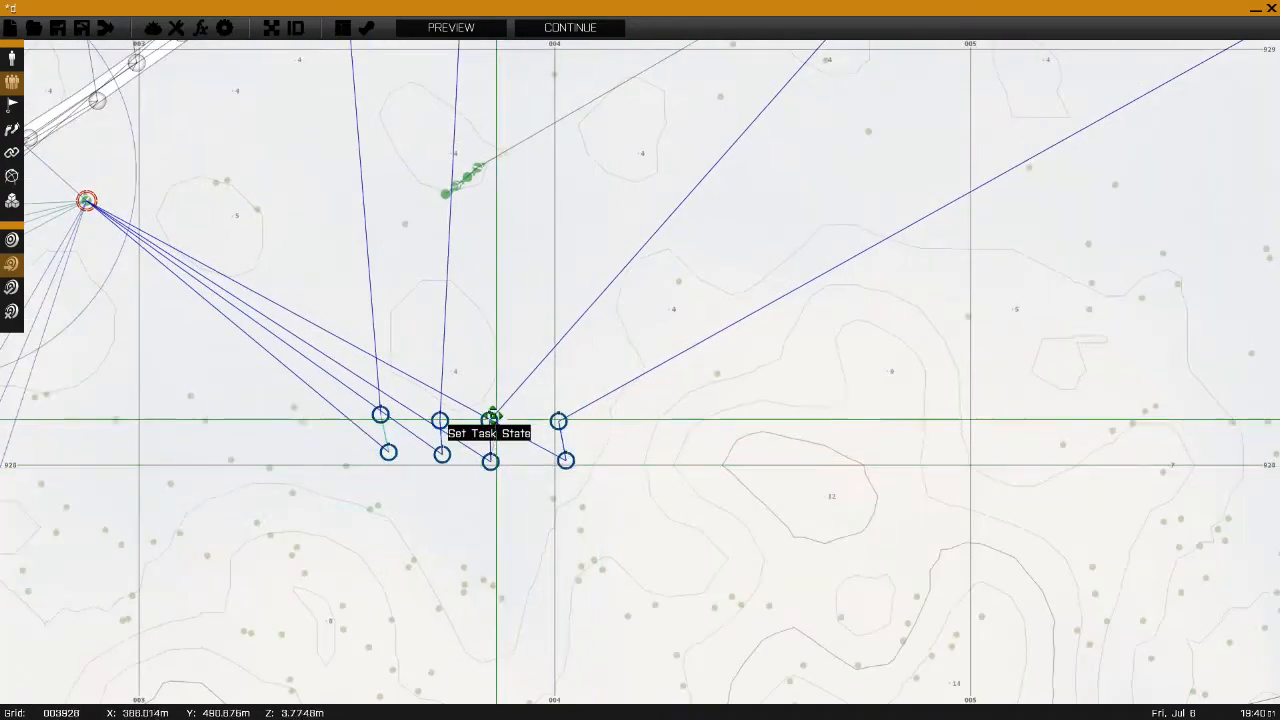
{"action": "scroll", "coordinate": [475, 347], "scroll_direction": "down", "scroll_amount": 3}
{"action": "right_click_drag", "start_coordinate": [292, 300], "coordinate": [586, 400]}
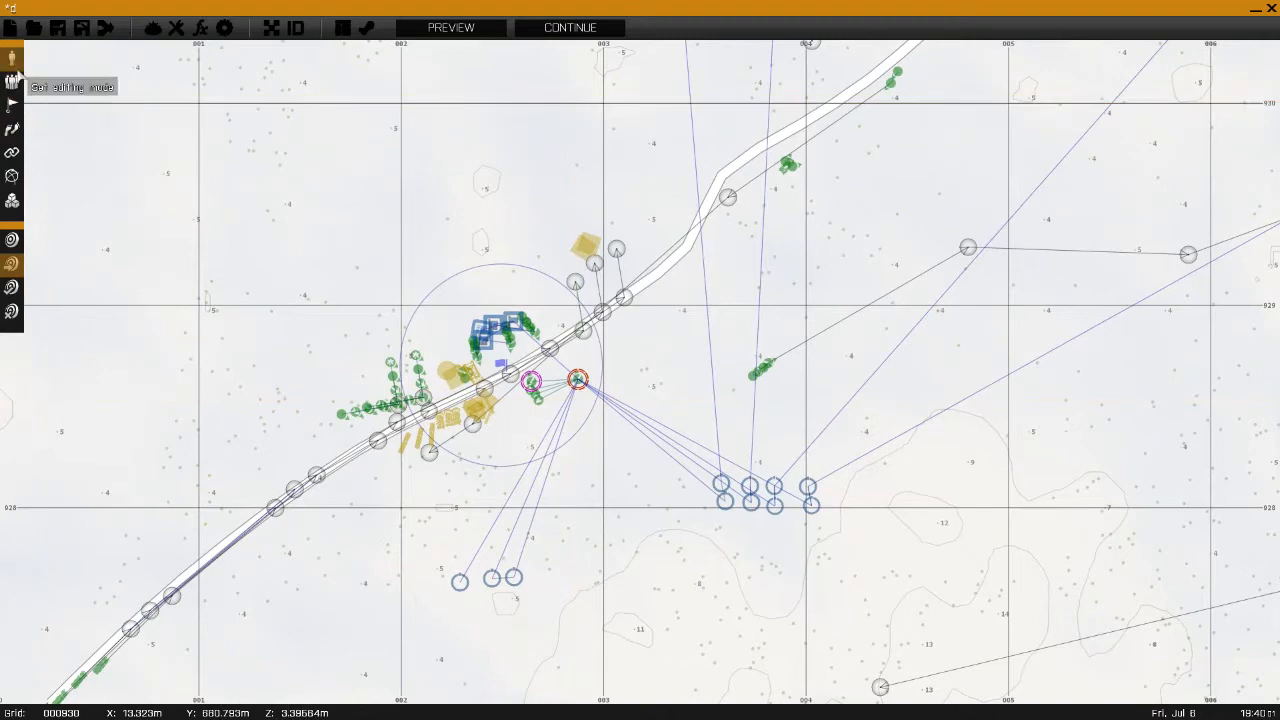
- Place a non-playable BLUFOR NATO MH-9 Hummingbird and an eight-unit BLUFOR group on the open ground northwest of the base
{"action": "double_click", "coordinate": [174, 330]}
{"action": "left_click", "coordinate": [569, 342]}
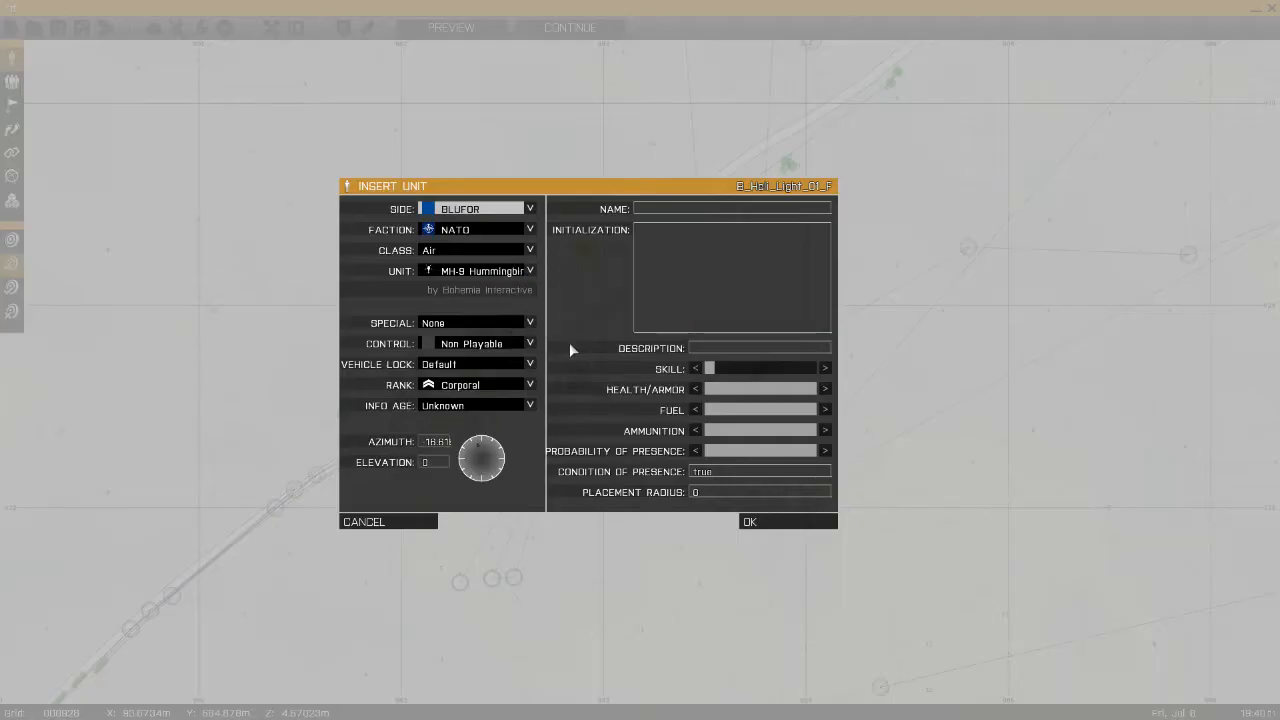
{"action": "left_click", "coordinate": [785, 521]}
{"action": "scroll", "coordinate": [416, 357], "scroll_direction": "up", "scroll_amount": 3}
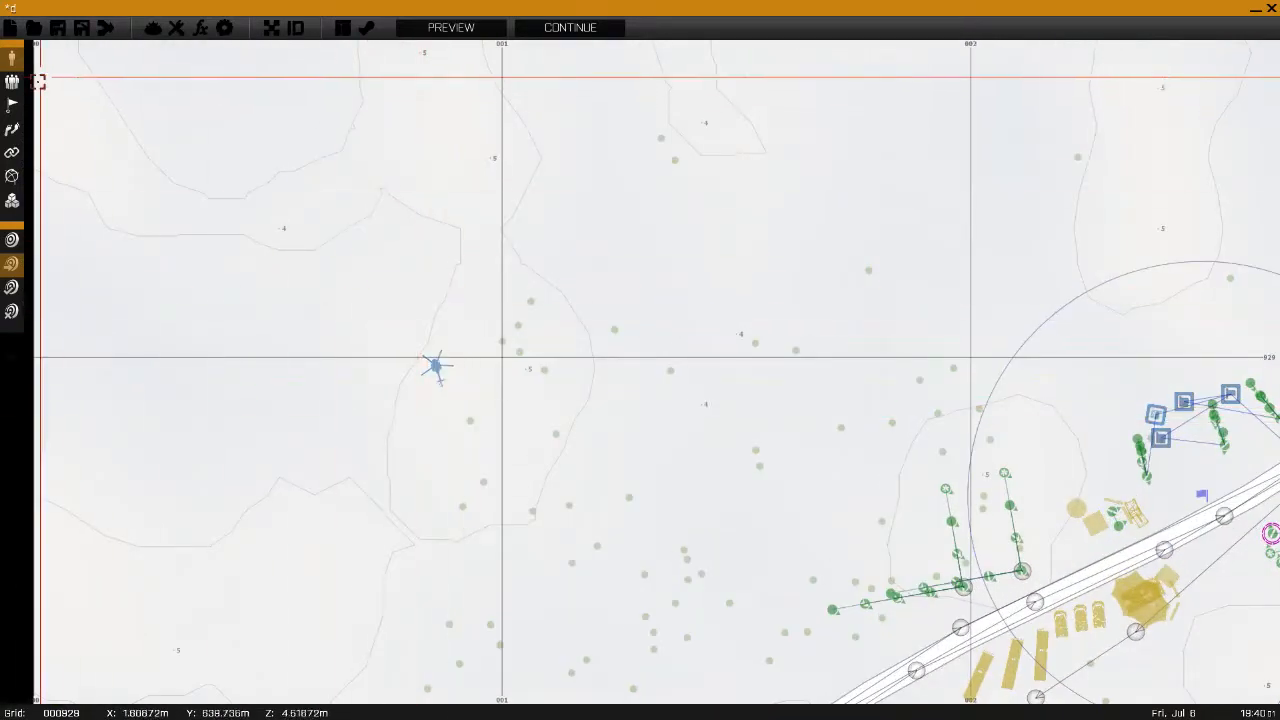
{"action": "double_click", "coordinate": [254, 357]}
{"action": "left_click", "coordinate": [766, 517]}
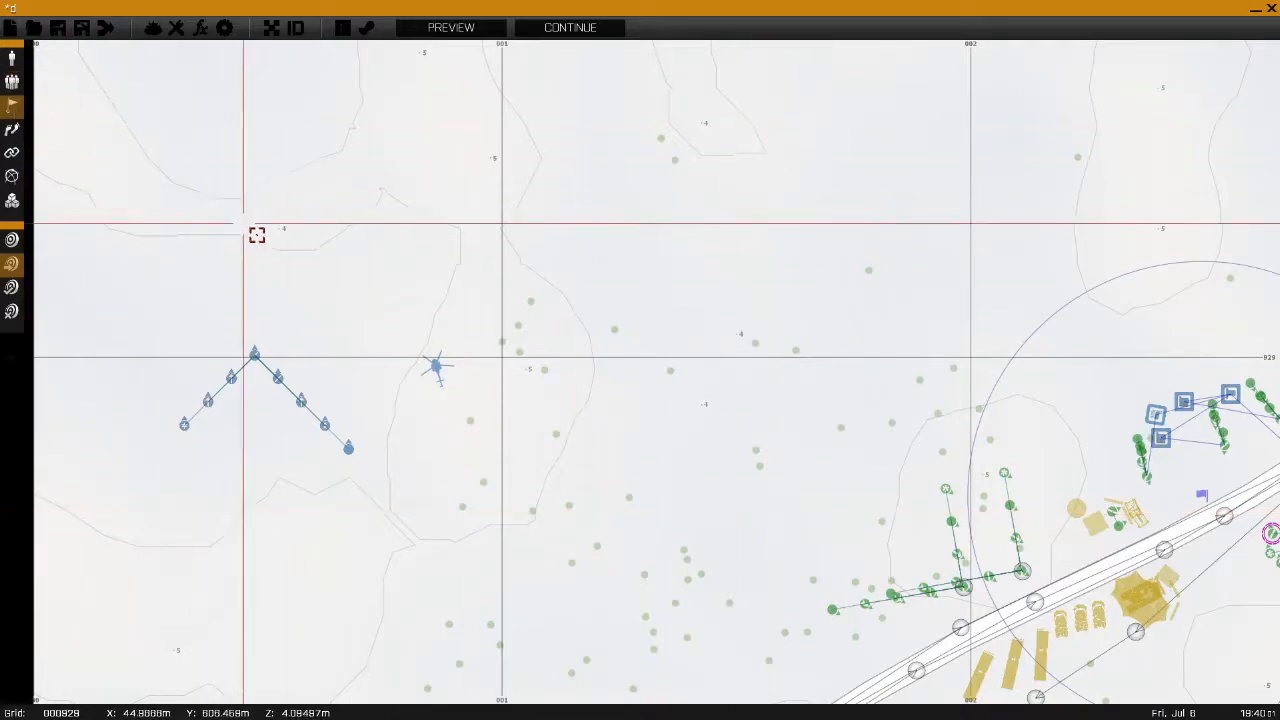
- Add a circular trigger just north of the new BLUFOR group and give the group a waypoint inside its area
{"action": "double_click", "coordinate": [243, 224]}
{"action": "left_click", "coordinate": [781, 524]}
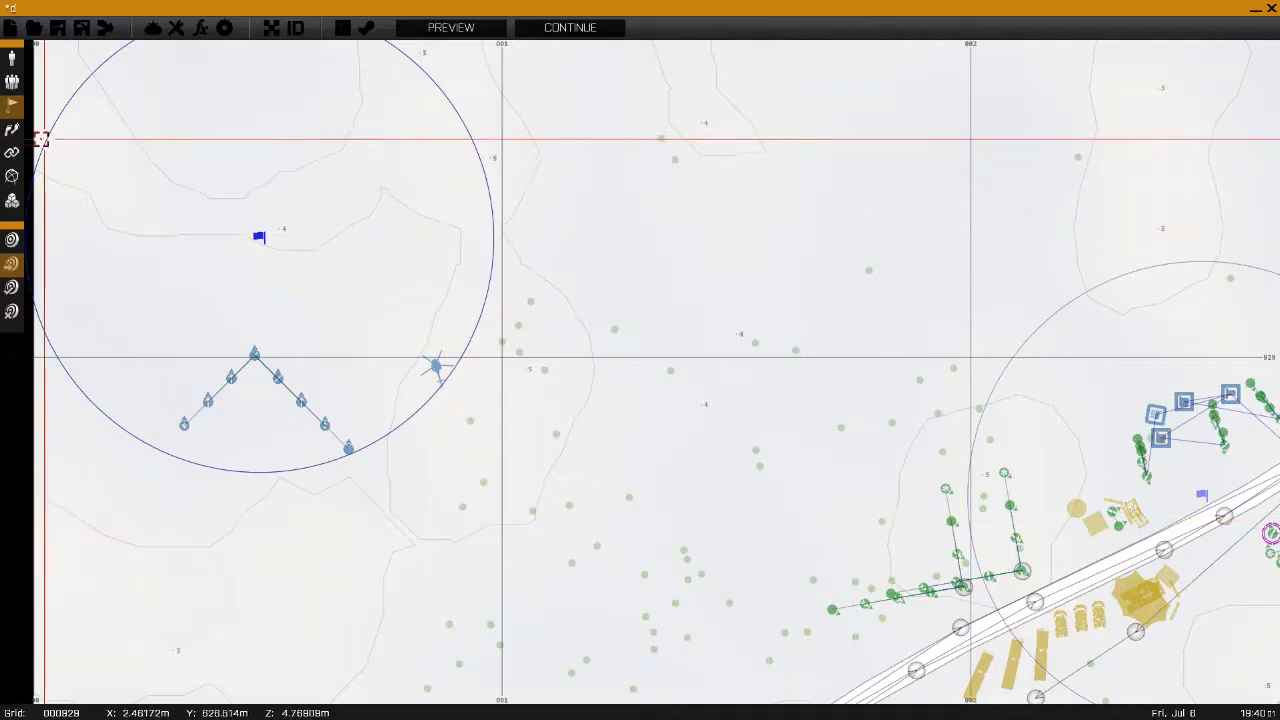
{"action": "double_click", "coordinate": [233, 276]}
{"action": "left_click", "coordinate": [769, 524]}
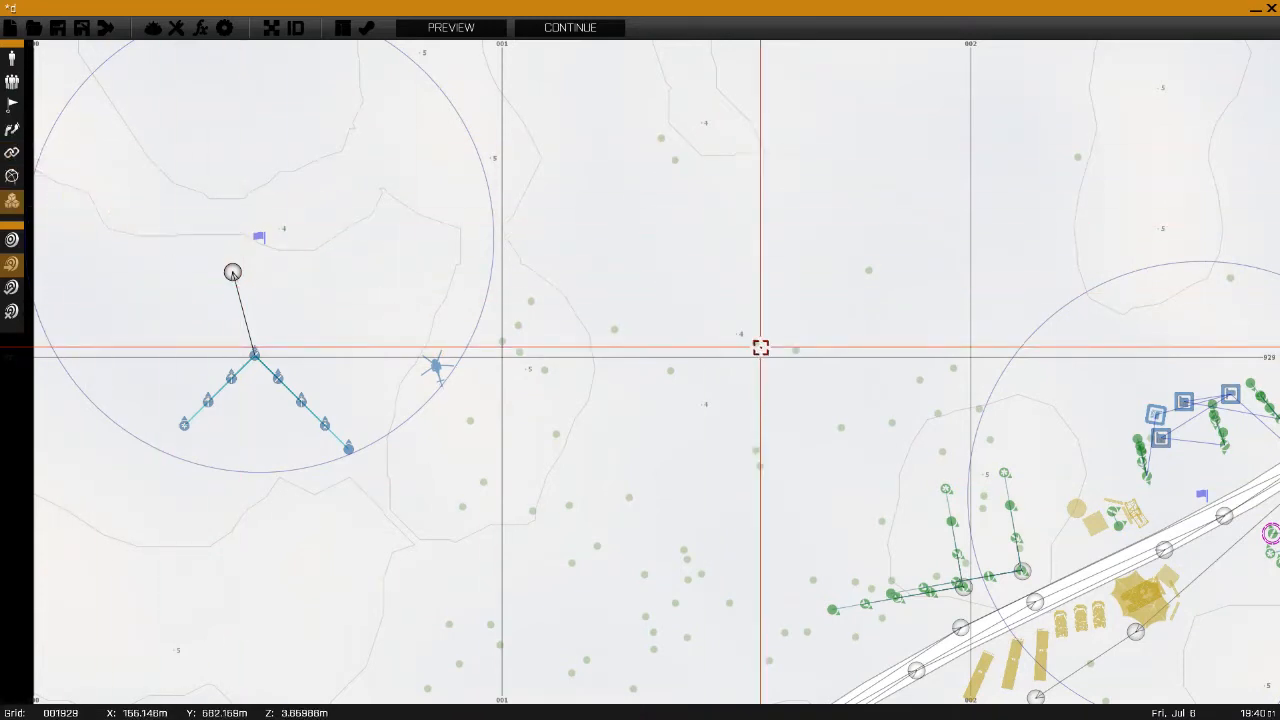
{"action": "scroll", "coordinate": [760, 347], "scroll_direction": "down", "scroll_amount": 3}
{"action": "right_click_drag", "start_coordinate": [808, 354], "coordinate": [634, 177]}
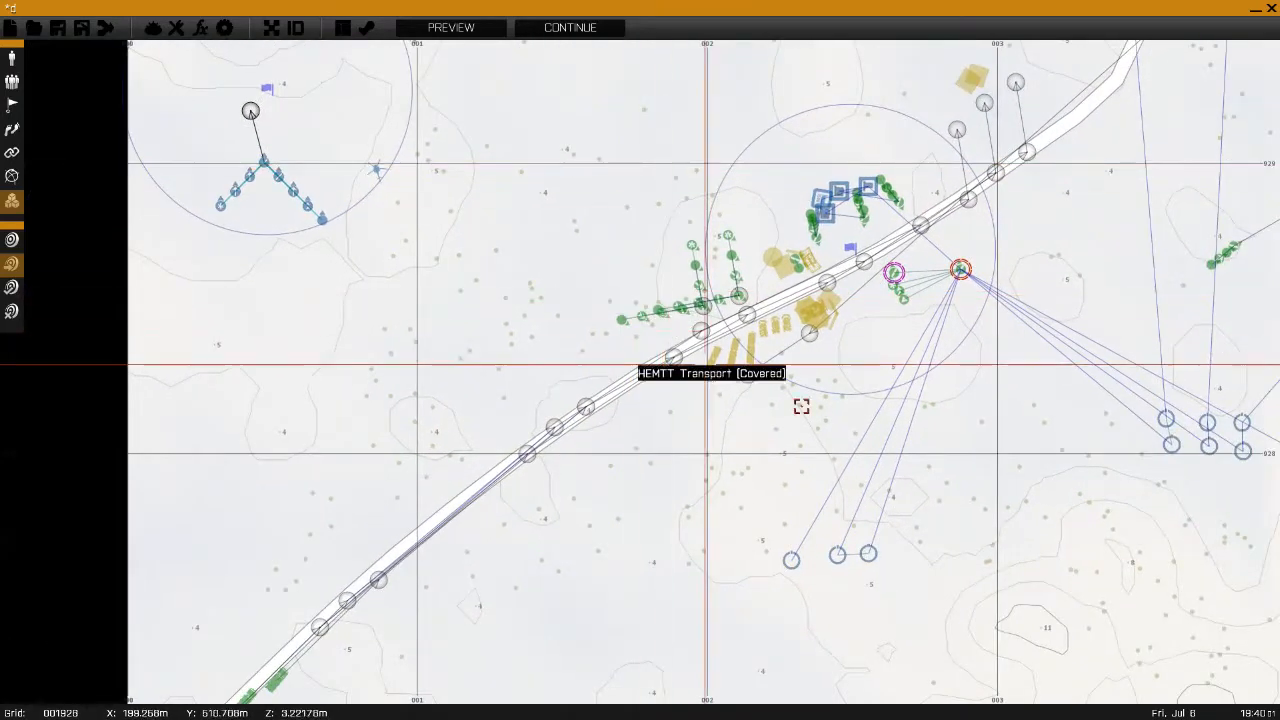
{"action": "right_click_drag", "start_coordinate": [1000, 432], "coordinate": [848, 261]}
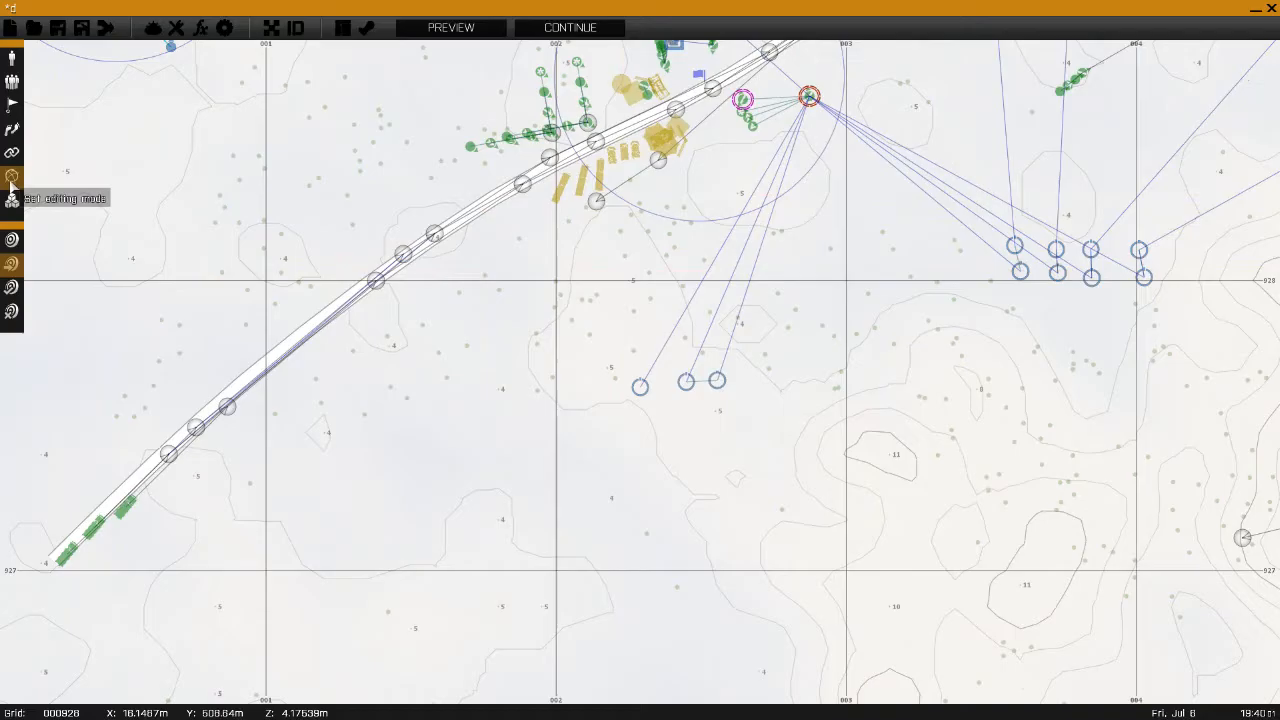
{"action": "double_click", "coordinate": [440, 414]}
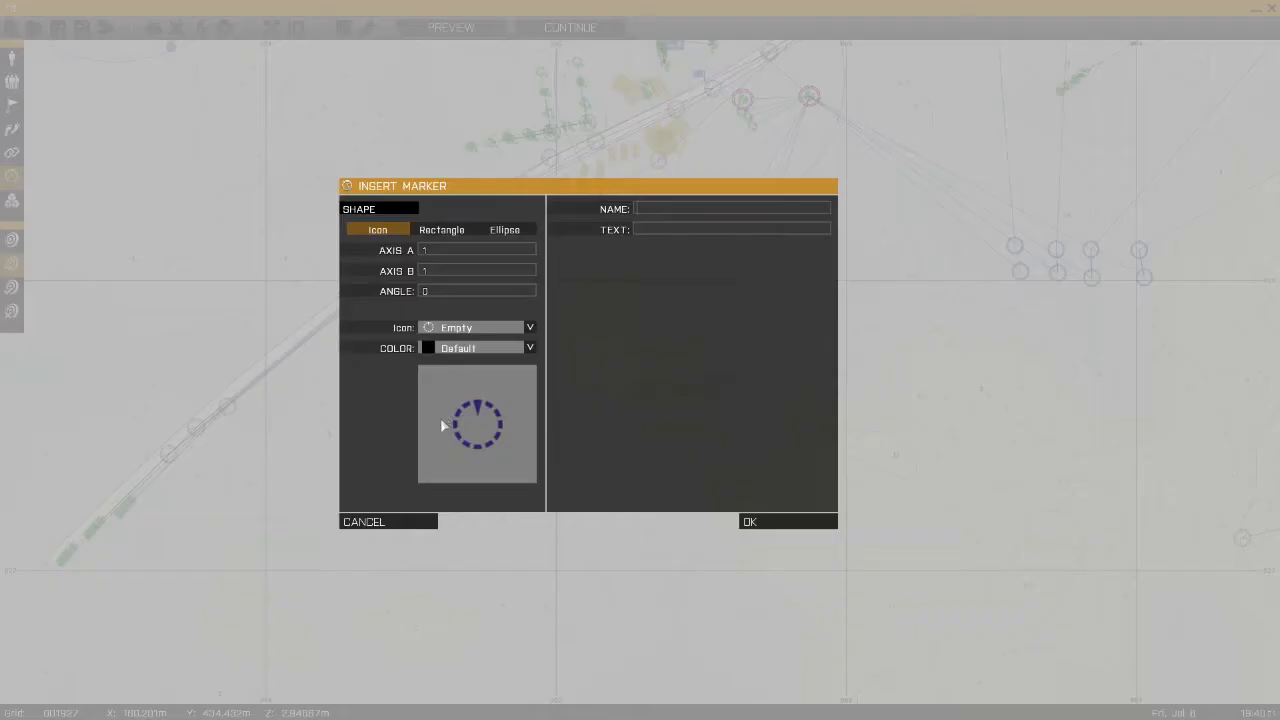
{"action": "left_click", "coordinate": [403, 521]}
- Examine how the enemy groups, triggers and patrol waypoints are laid out across the mission area and surrounding villages
{"action": "scroll", "coordinate": [374, 480], "scroll_direction": "down", "scroll_amount": 5}
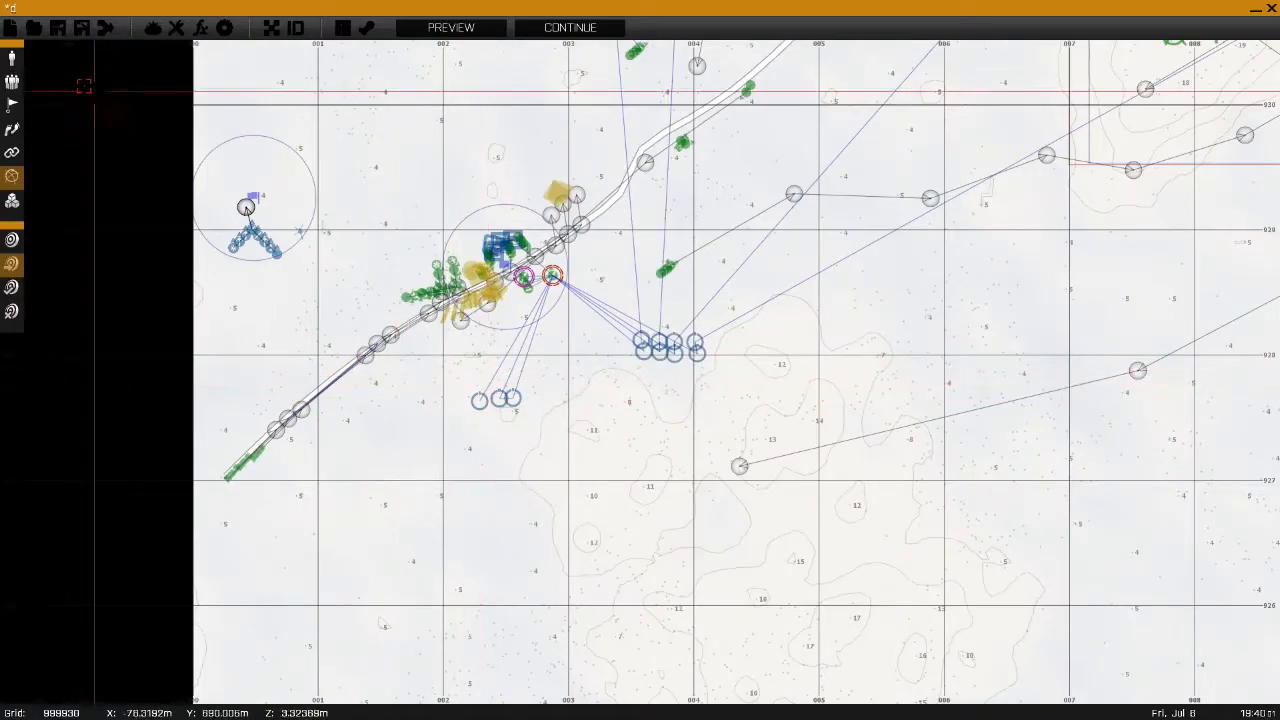
{"action": "scroll", "coordinate": [643, 196], "scroll_direction": "down", "scroll_amount": 1}
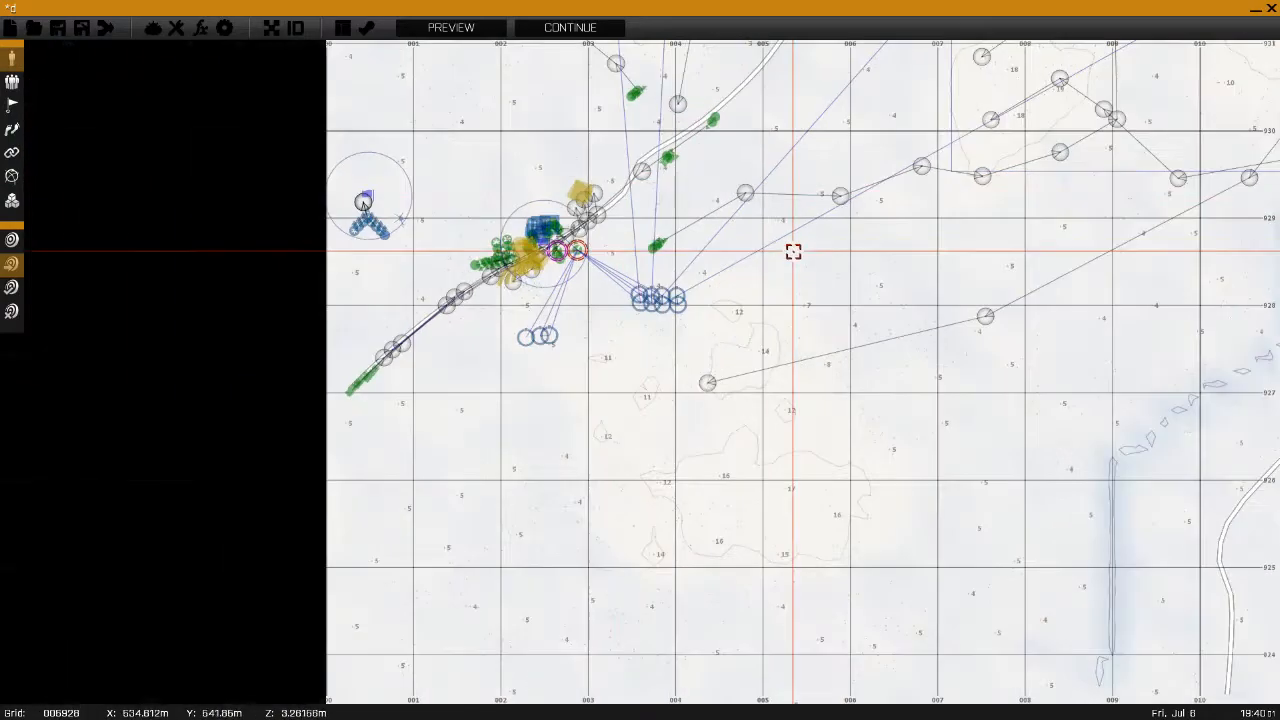
{"action": "right_click_drag", "start_coordinate": [792, 251], "coordinate": [829, 317]}
{"action": "right_click_drag", "start_coordinate": [503, 219], "coordinate": [390, 373]}
{"action": "scroll", "coordinate": [390, 373], "scroll_direction": "down", "scroll_amount": 1}
{"action": "right_click_drag", "start_coordinate": [760, 197], "coordinate": [728, 368]}
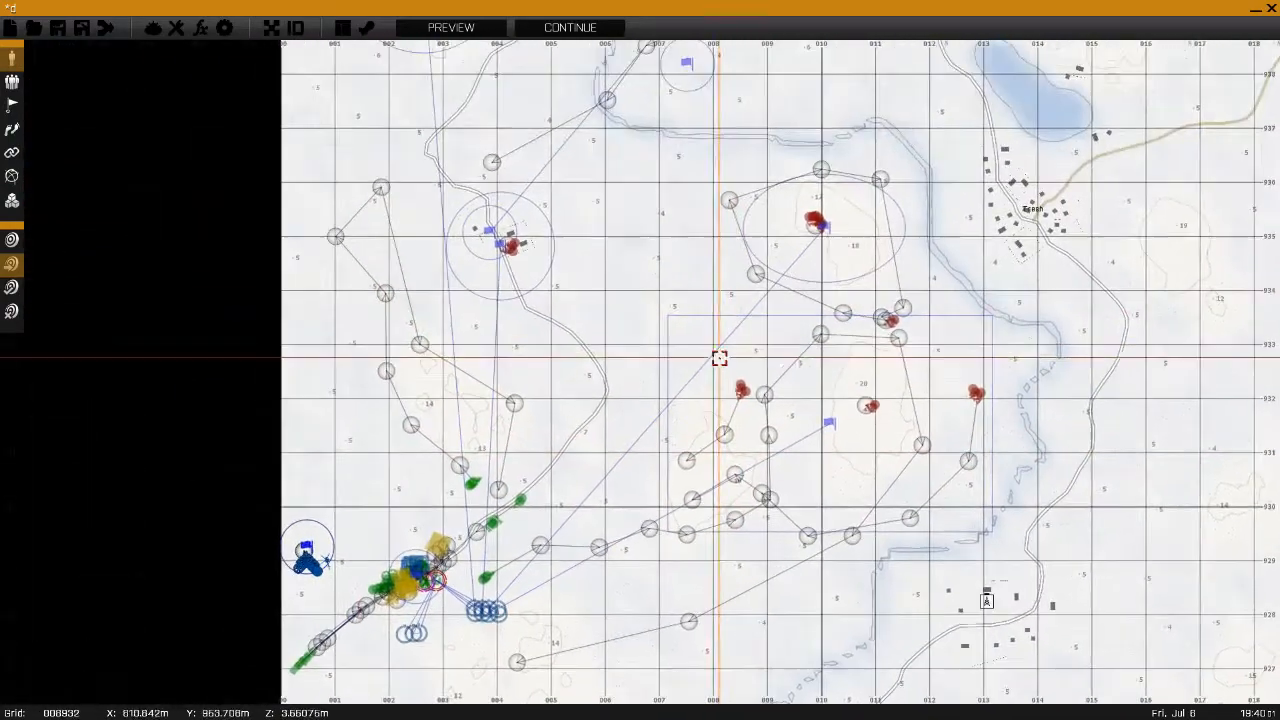
{"action": "scroll", "coordinate": [733, 376], "scroll_direction": "down", "scroll_amount": 1}
{"action": "scroll", "coordinate": [733, 376], "scroll_direction": "down", "scroll_amount": 2}
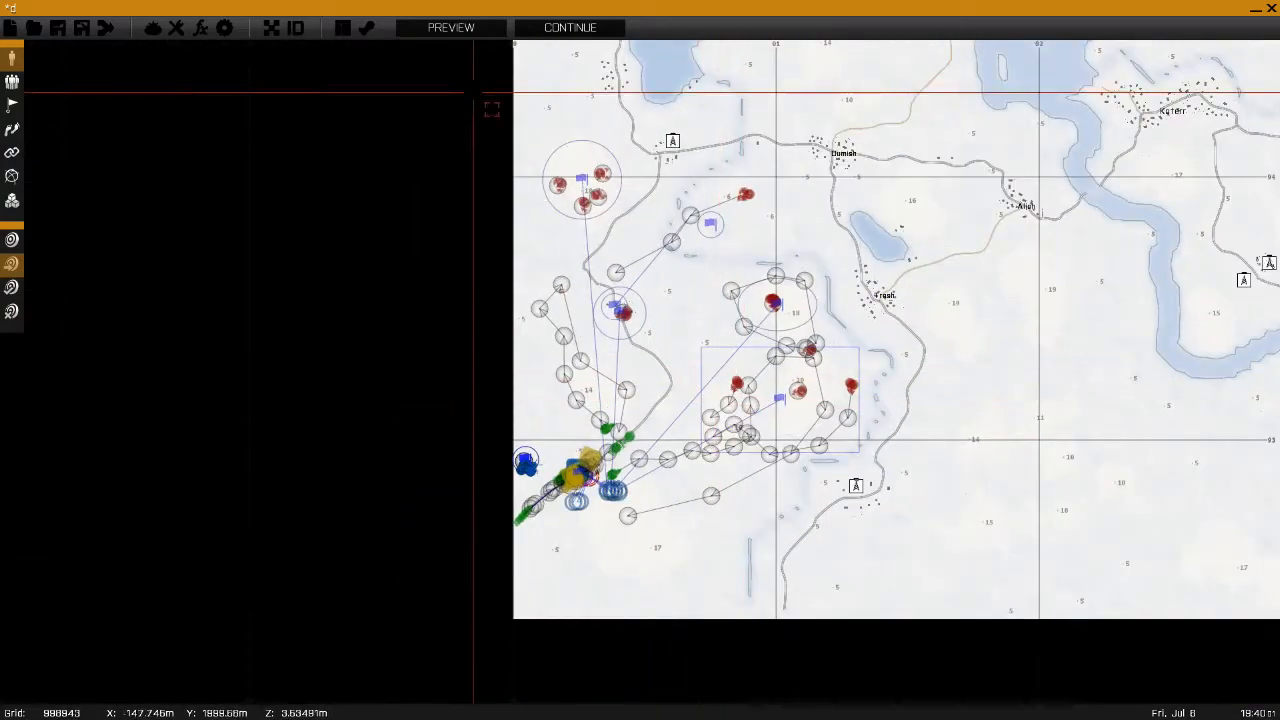
{"action": "double_click", "coordinate": [993, 533]}
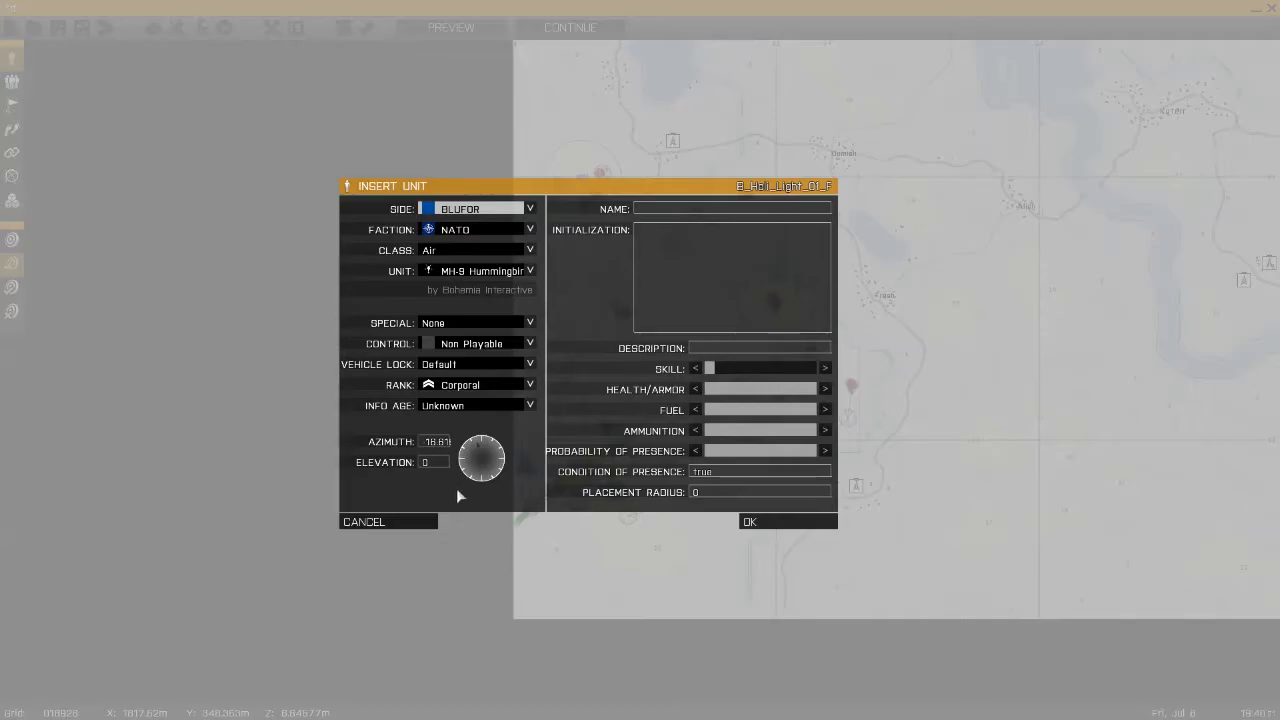
{"action": "left_click", "coordinate": [425, 521]}
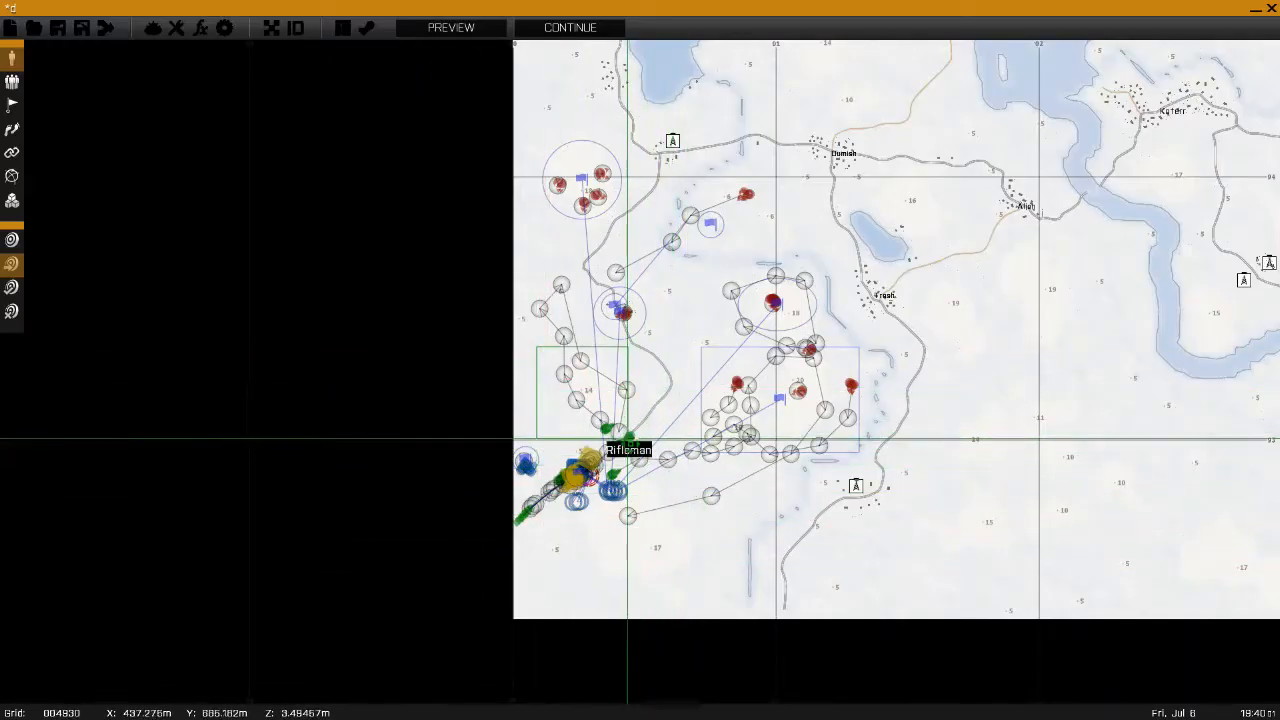
{"action": "left_click_drag", "start_coordinate": [630, 443], "coordinate": [640, 452]}
{"action": "right_click_drag", "start_coordinate": [683, 355], "coordinate": [517, 472]}
{"action": "left_click_drag", "start_coordinate": [845, 154], "coordinate": [1043, 303]}
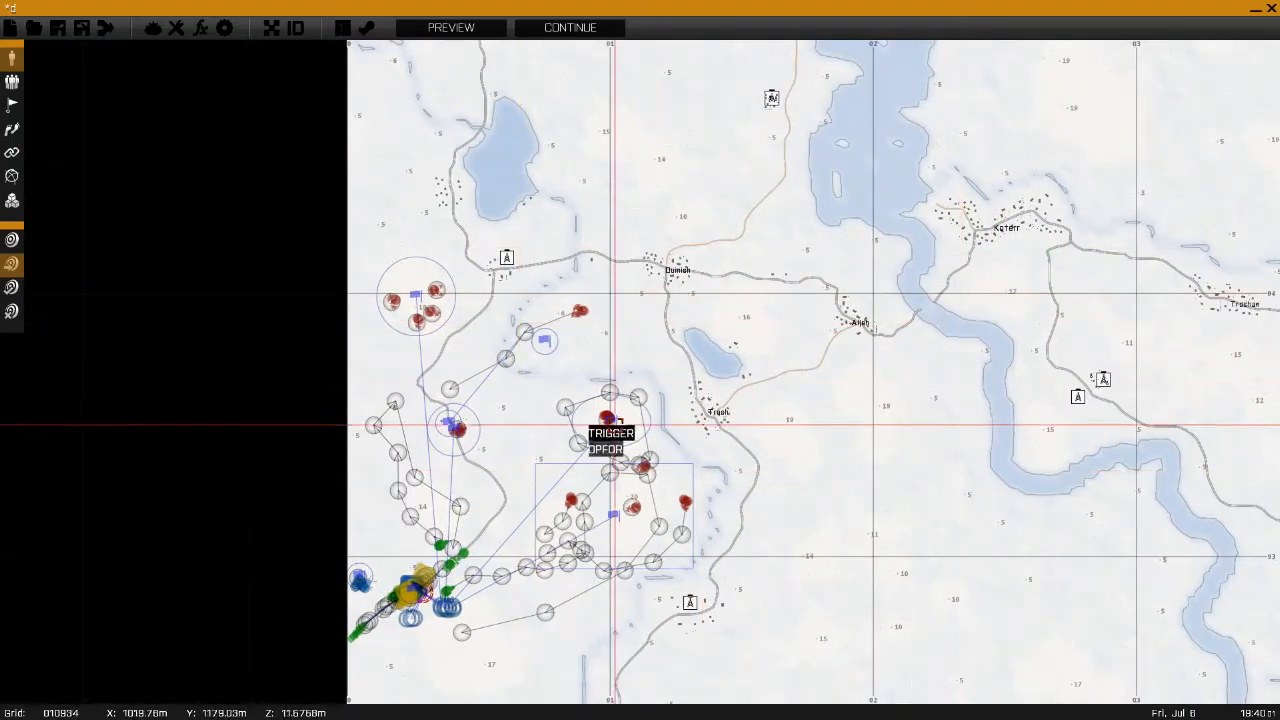
{"action": "right_click_drag", "start_coordinate": [557, 359], "coordinate": [623, 151]}
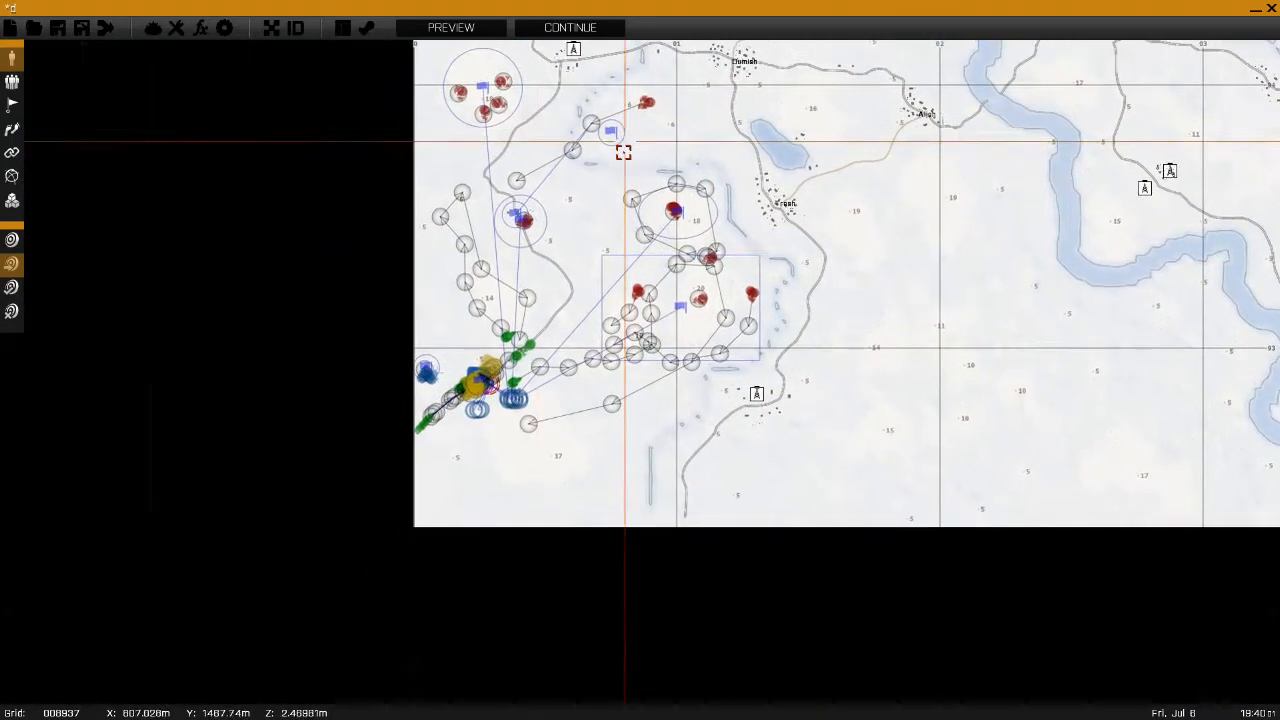
- Move the MH-9 Hummingbird east of the base and delete it along with the BLUFOR group, waypoint and trigger to the northwest
{"action": "scroll", "coordinate": [439, 340], "scroll_direction": "up", "scroll_amount": 2}
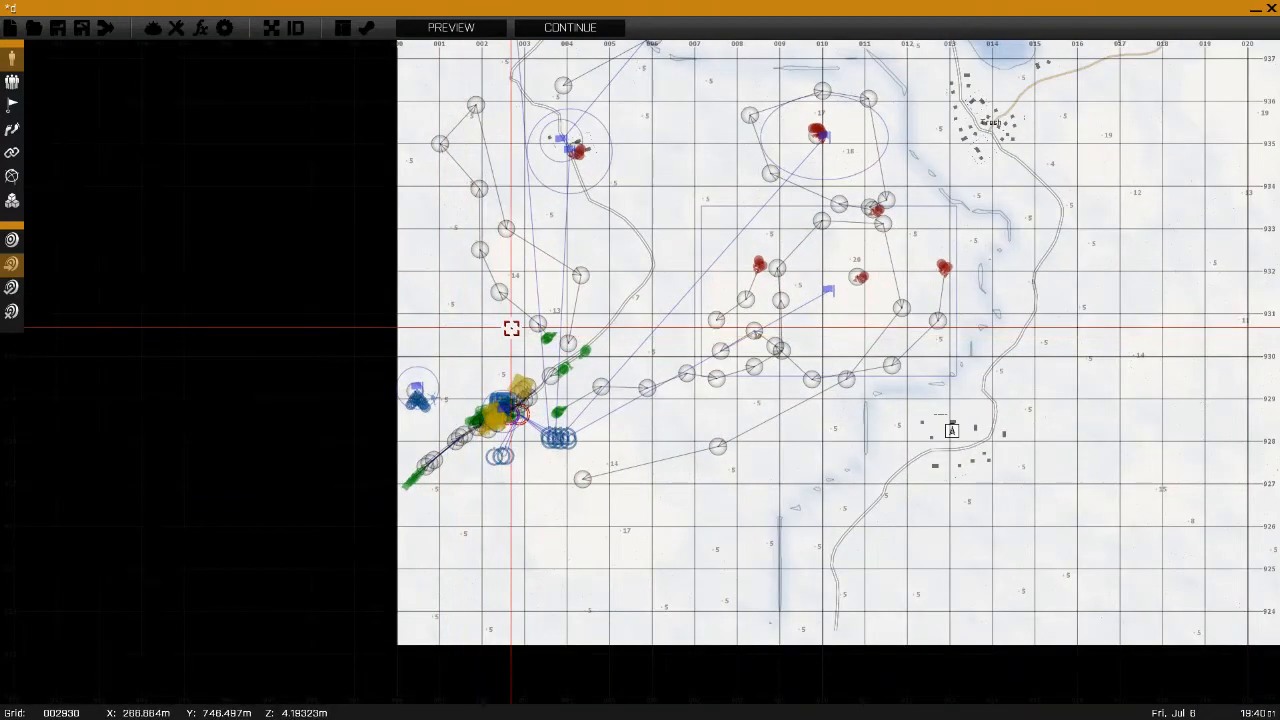
{"action": "scroll", "coordinate": [517, 514], "scroll_direction": "up", "scroll_amount": 3}
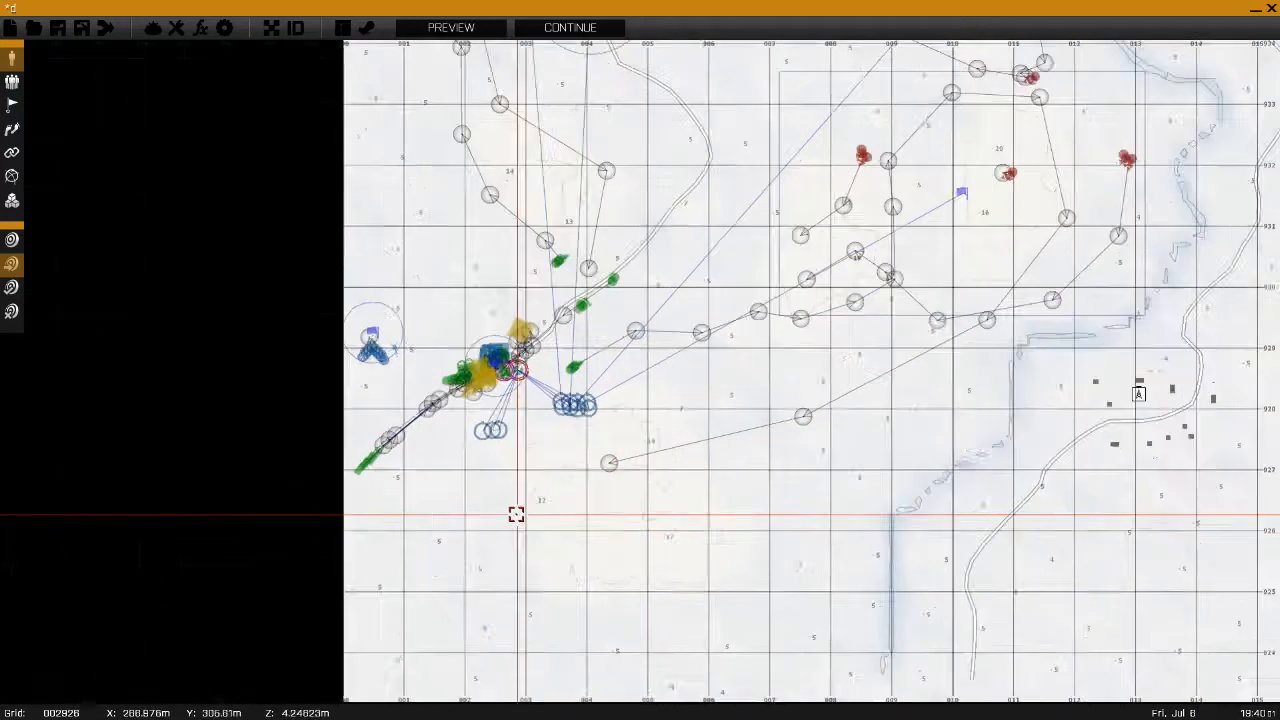
{"action": "left_click_drag", "start_coordinate": [360, 302], "coordinate": [632, 275]}
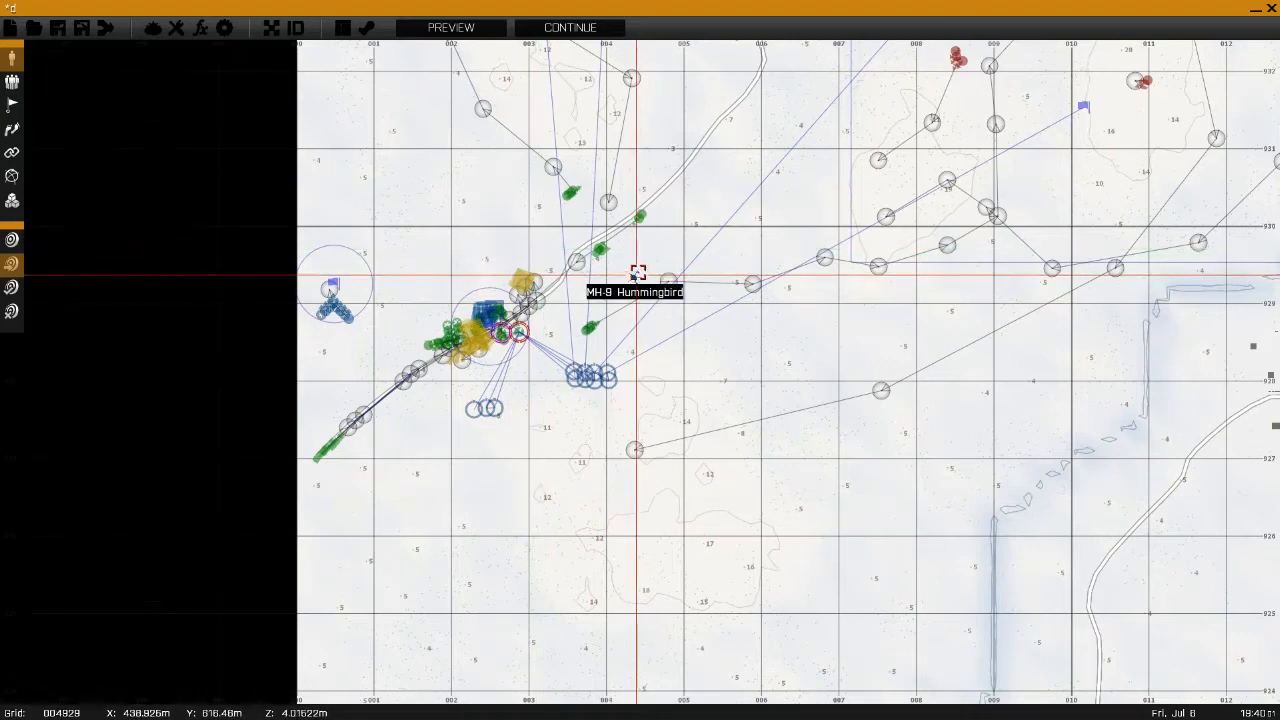
{"action": "right_click_drag", "start_coordinate": [688, 213], "coordinate": [541, 383]}
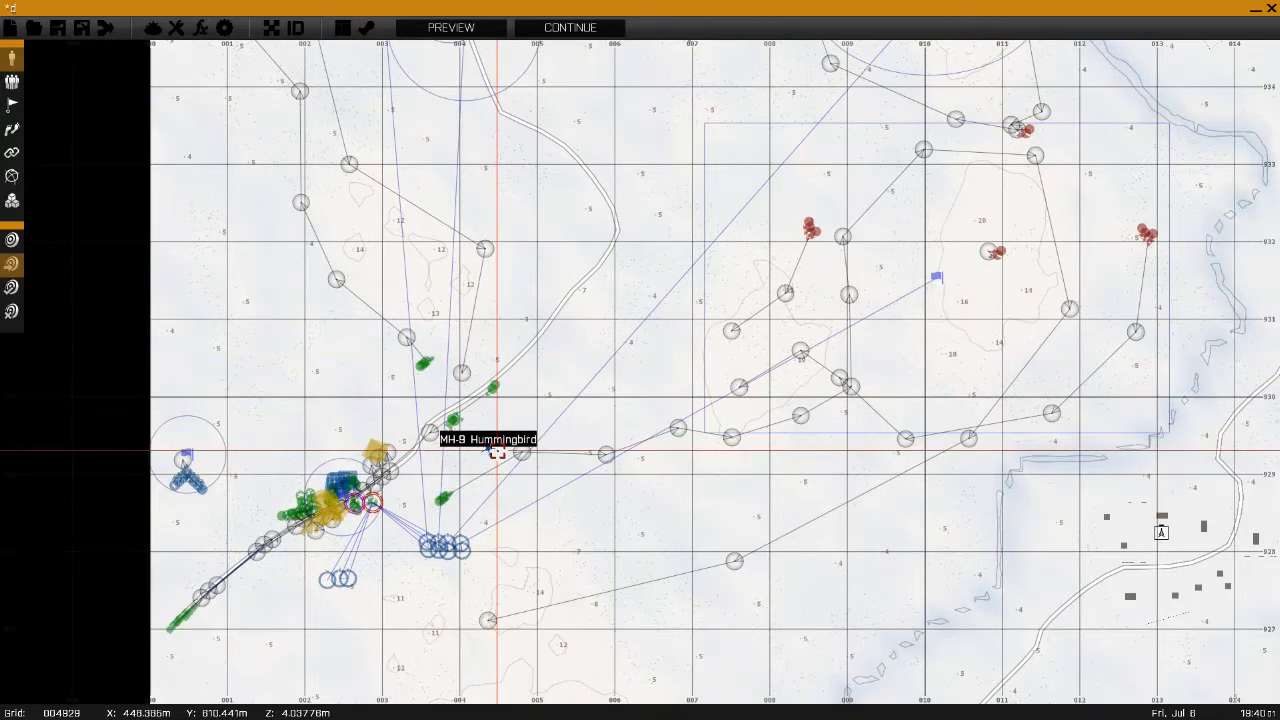
{"action": "left_click_drag", "start_coordinate": [497, 451], "coordinate": [190, 470]}
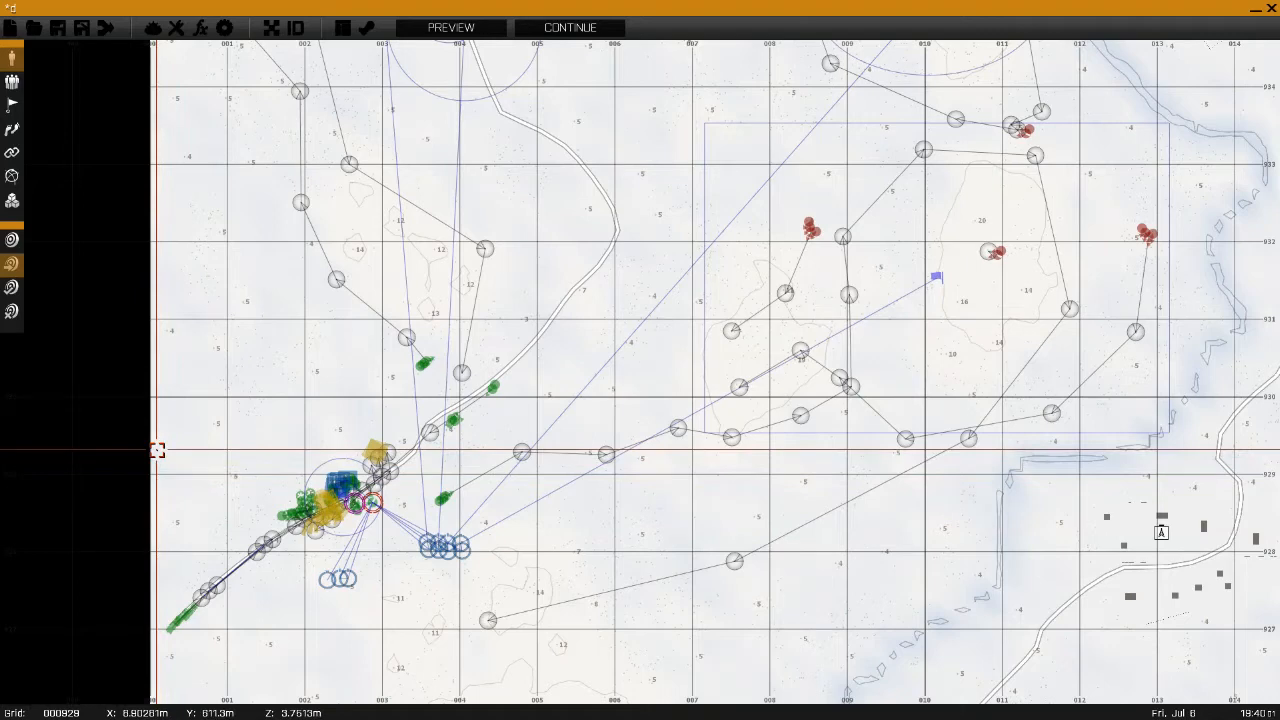
- Select the eight linked Set Task State modules southeast of the base and move them together slightly further southeast
{"action": "right_click_drag", "start_coordinate": [679, 217], "coordinate": [677, 315]}
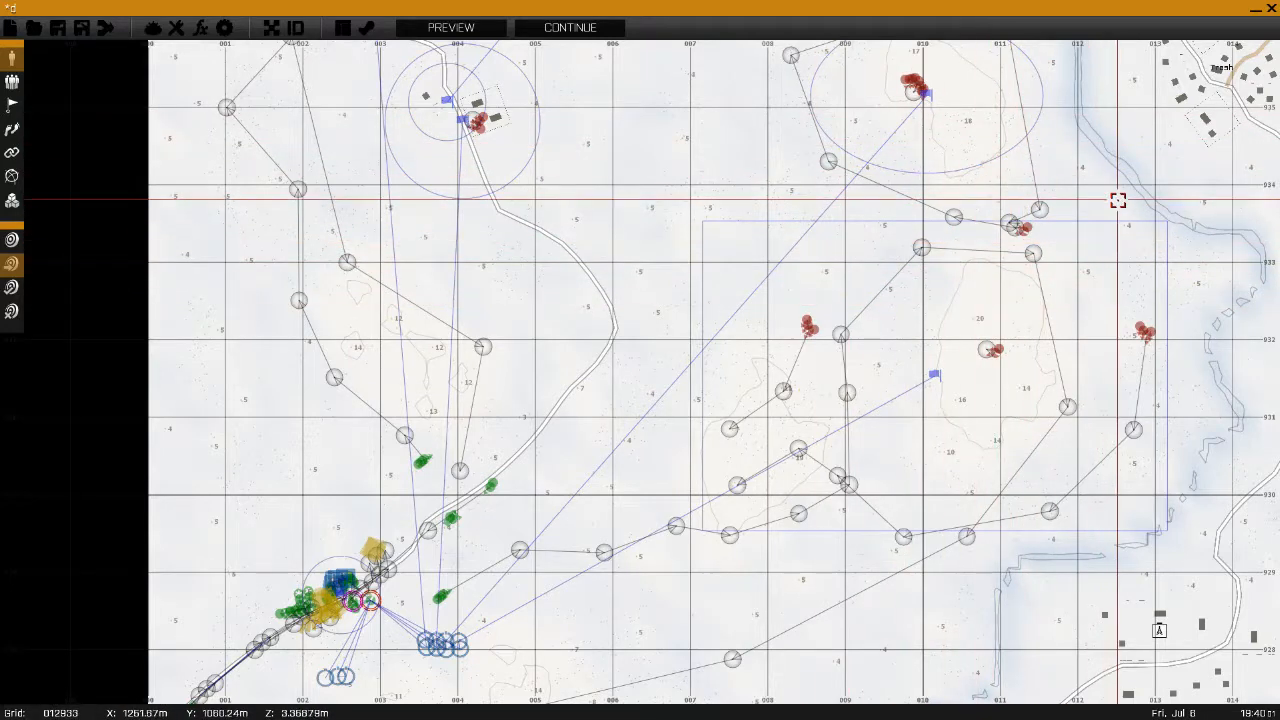
{"action": "right_click_drag", "start_coordinate": [809, 167], "coordinate": [751, 92]}
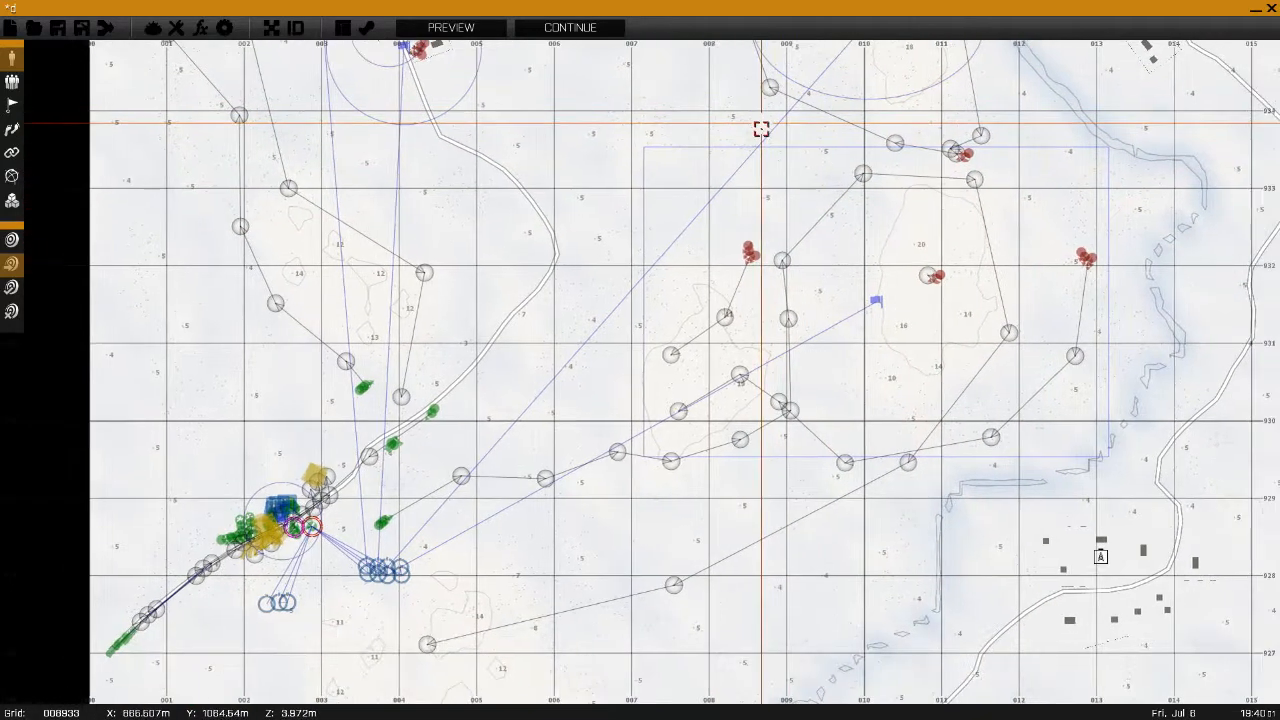
{"action": "left_click_drag", "start_coordinate": [350, 552], "coordinate": [453, 527]}
{"action": "right_click_drag", "start_coordinate": [449, 577], "coordinate": [453, 527]}
{"action": "left_click_drag", "start_coordinate": [453, 527], "coordinate": [403, 541]}
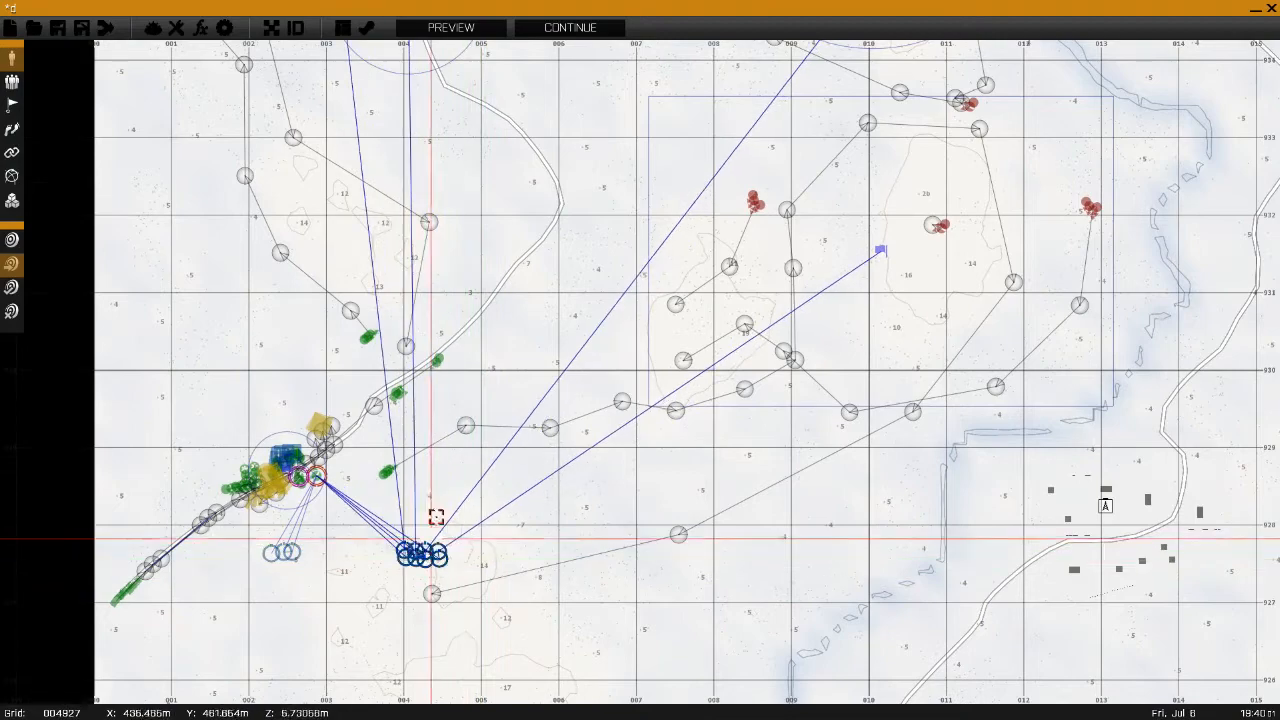
- Examine the enemy objective areas to the north and the small village at the road junction northeast of them
{"action": "right_click_drag", "start_coordinate": [631, 192], "coordinate": [565, 336]}
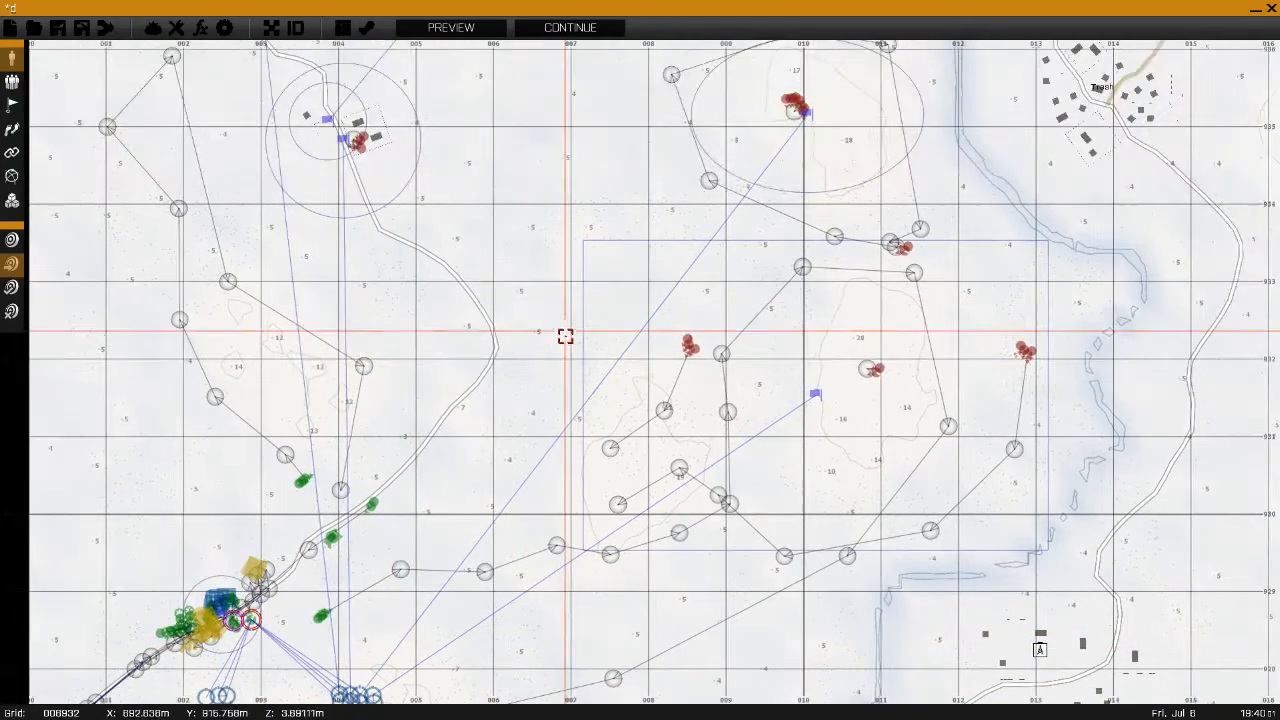
{"action": "right_click_drag", "start_coordinate": [484, 120], "coordinate": [577, 226]}
{"action": "scroll", "coordinate": [580, 229], "scroll_direction": "down", "scroll_amount": 3}
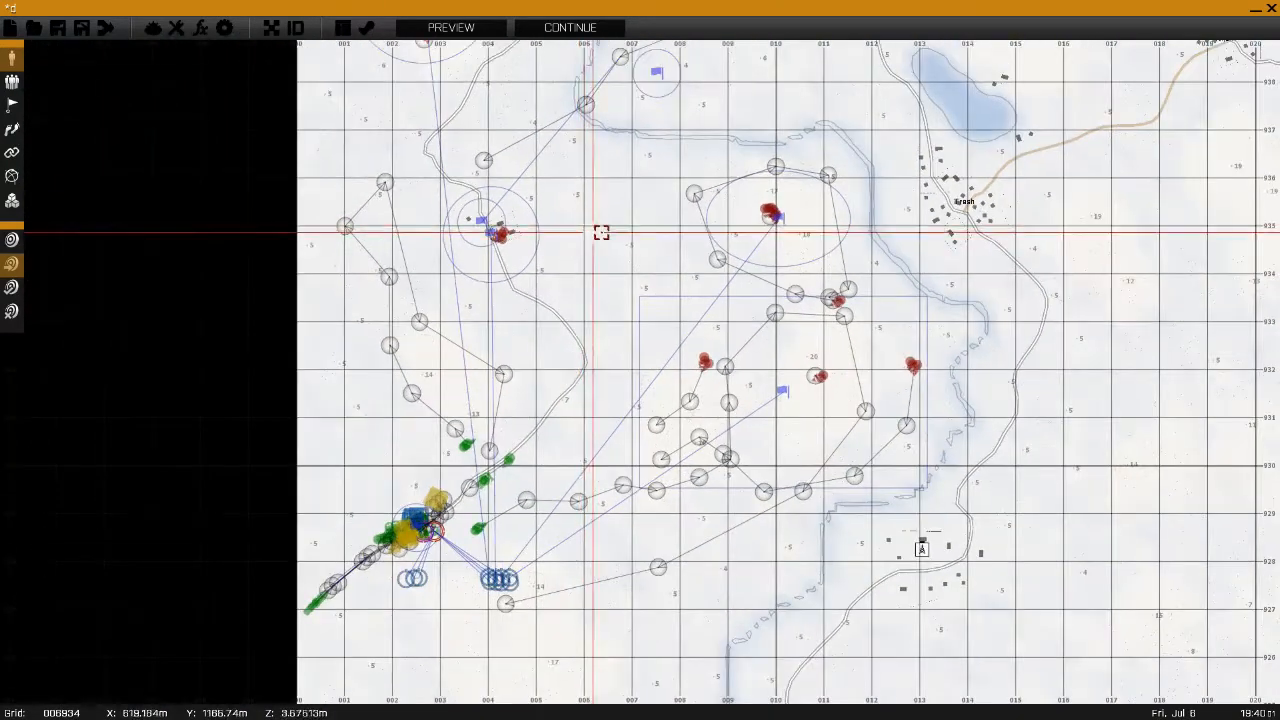
{"action": "right_click_drag", "start_coordinate": [696, 178], "coordinate": [695, 278]}
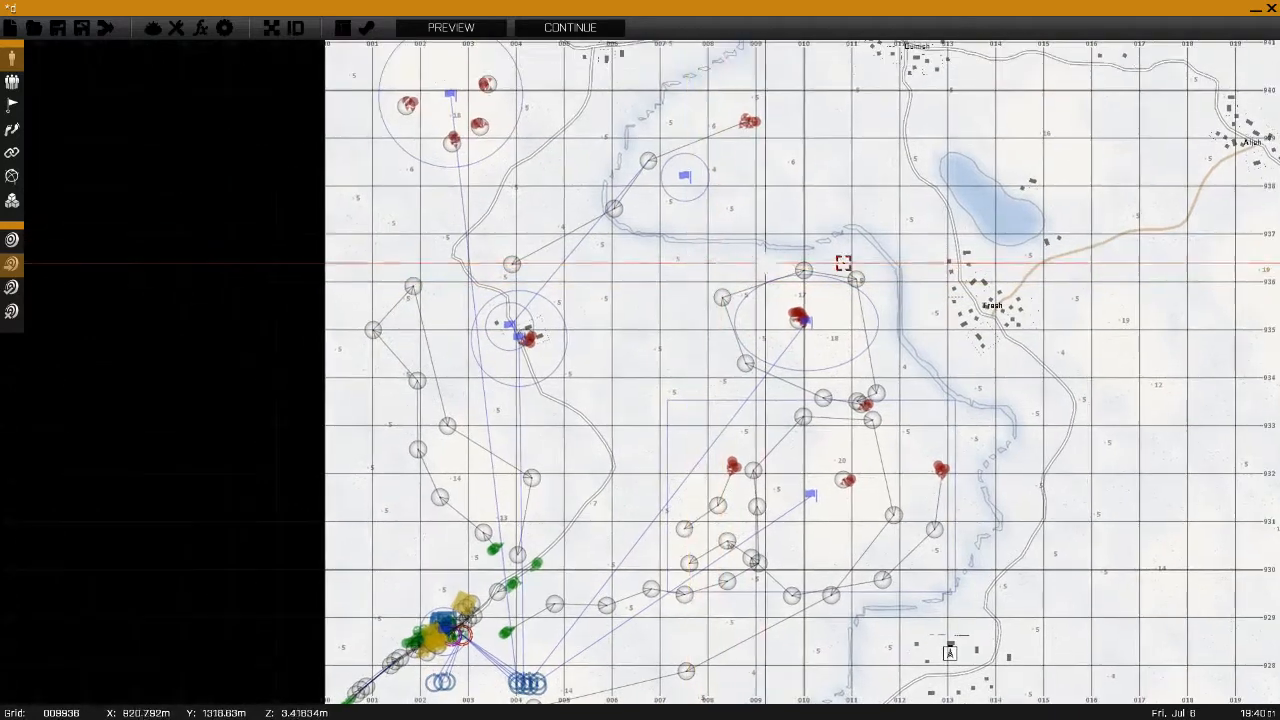
{"action": "right_click_drag", "start_coordinate": [910, 178], "coordinate": [983, 273]}
{"action": "right_click_drag", "start_coordinate": [958, 149], "coordinate": [733, 163]}
{"action": "scroll", "coordinate": [604, 106], "scroll_direction": "up", "scroll_amount": 5}
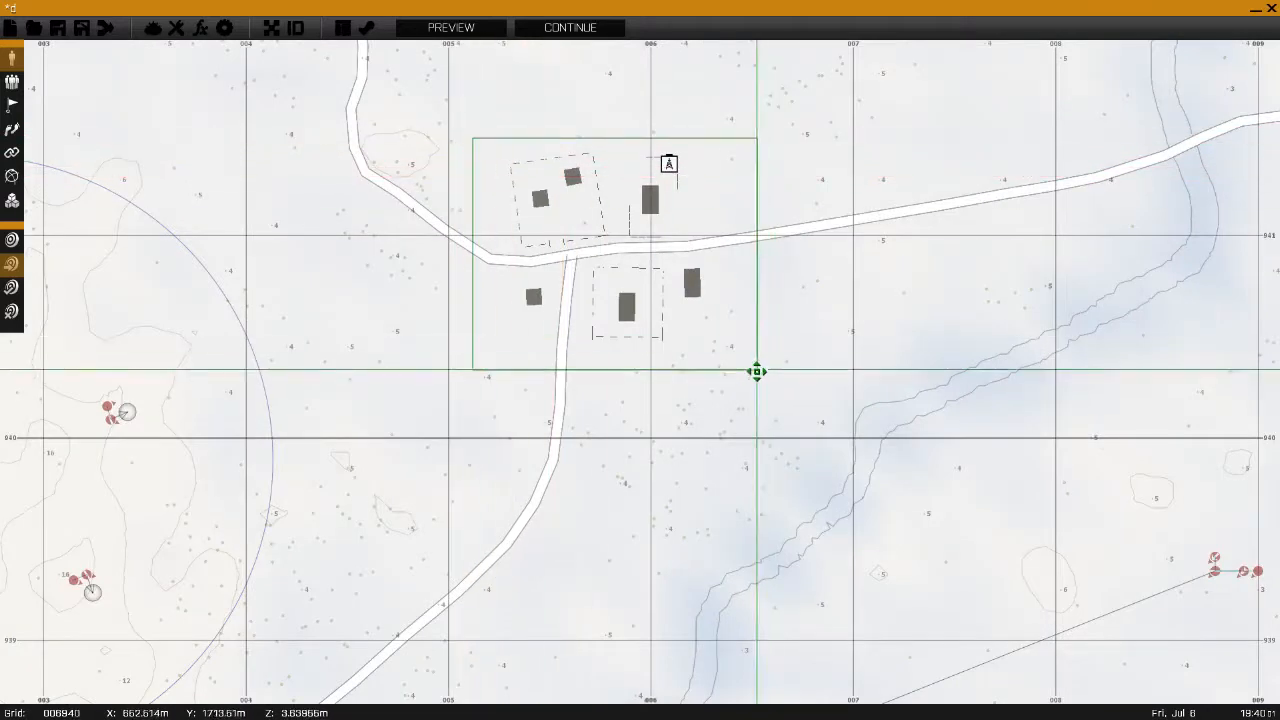
{"action": "right_click_drag", "start_coordinate": [747, 297], "coordinate": [703, 319]}
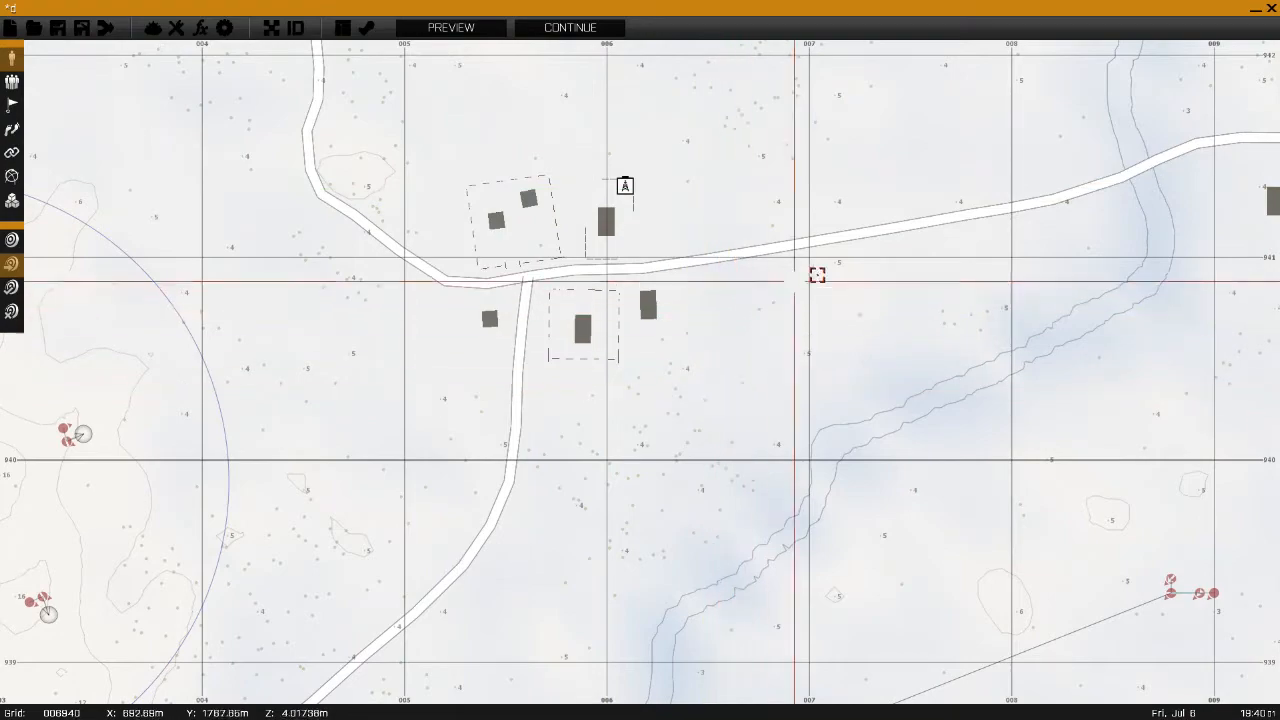
- Examine the villages along the northern road, from the settlement west of the lake to the houses near Dumish
{"action": "right_click_drag", "start_coordinate": [817, 275], "coordinate": [499, 240]}
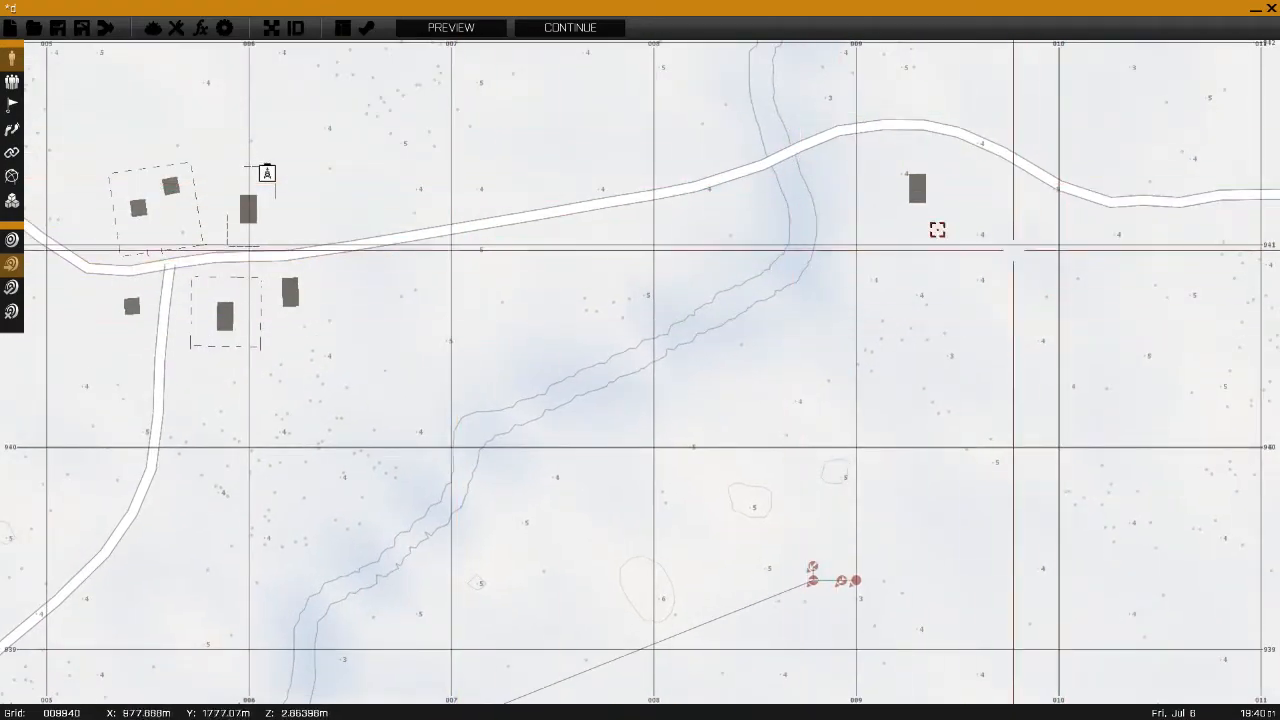
{"action": "scroll", "coordinate": [654, 243], "scroll_direction": "down", "scroll_amount": 7}
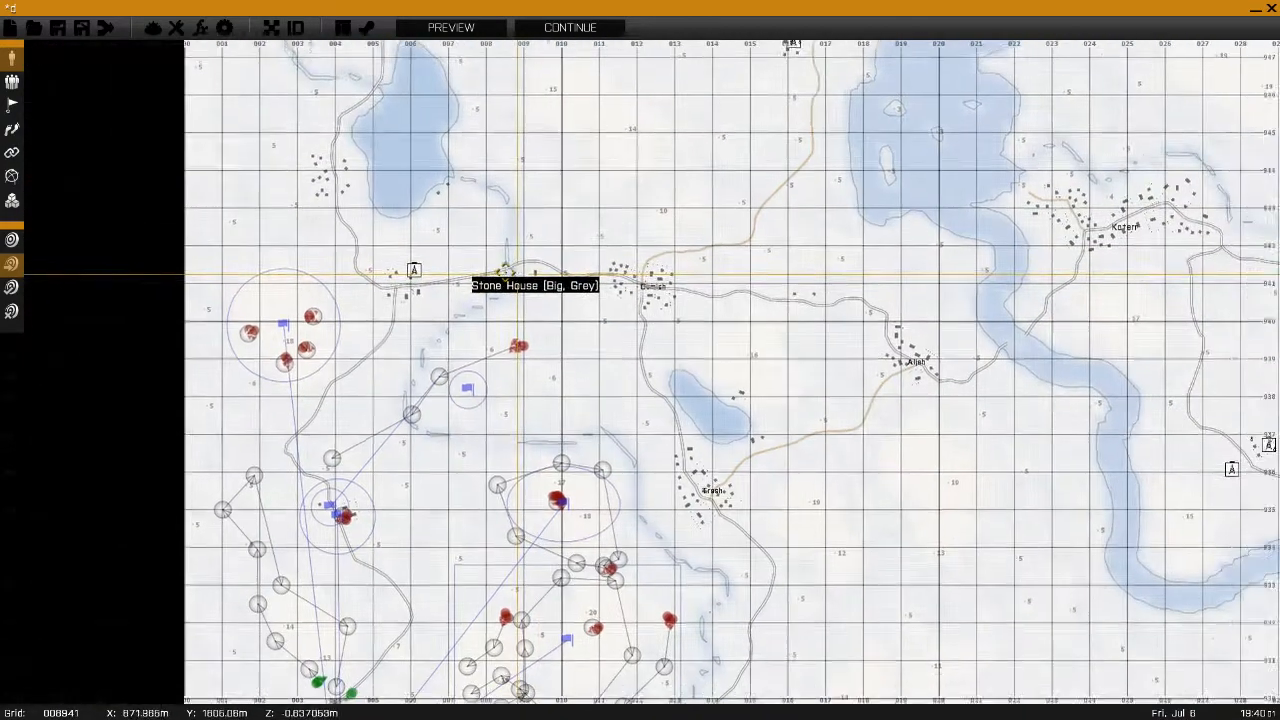
{"action": "right_click_drag", "start_coordinate": [518, 273], "coordinate": [617, 264]}
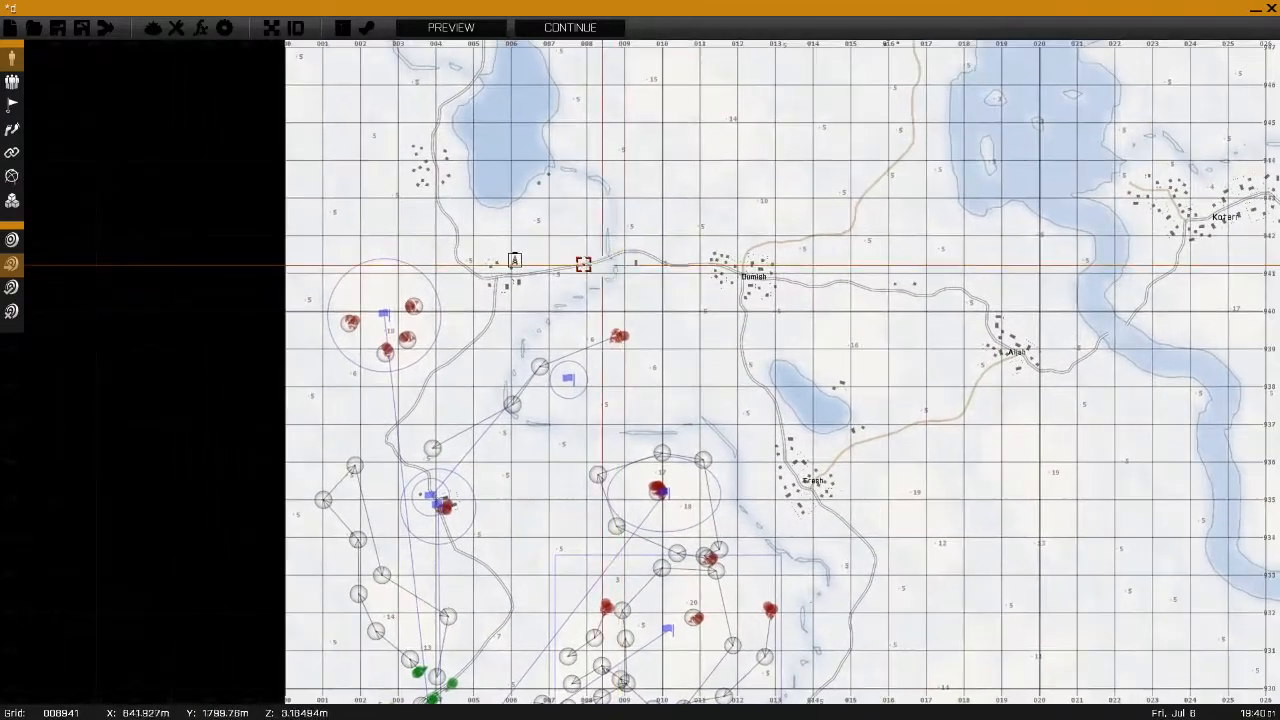
{"action": "right_click_drag", "start_coordinate": [480, 183], "coordinate": [637, 306]}
{"action": "scroll", "coordinate": [491, 246], "scroll_direction": "up", "scroll_amount": 4}
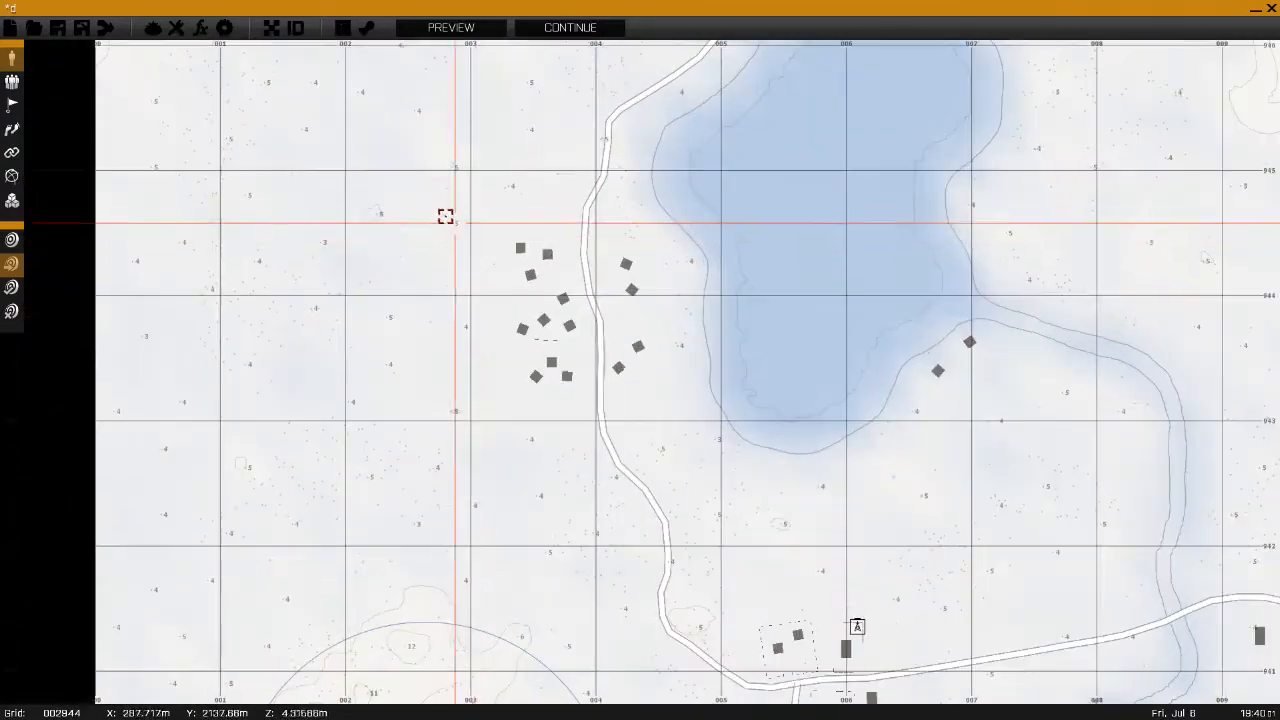
{"action": "left_click_drag", "start_coordinate": [431, 207], "coordinate": [666, 405]}
{"action": "right_click_drag", "start_coordinate": [682, 413], "coordinate": [67, 18]}
{"action": "right_click_drag", "start_coordinate": [639, 184], "coordinate": [583, 260]}
{"action": "left_click_drag", "start_coordinate": [574, 140], "coordinate": [832, 440]}
{"action": "right_click_drag", "start_coordinate": [866, 375], "coordinate": [1151, 377]}
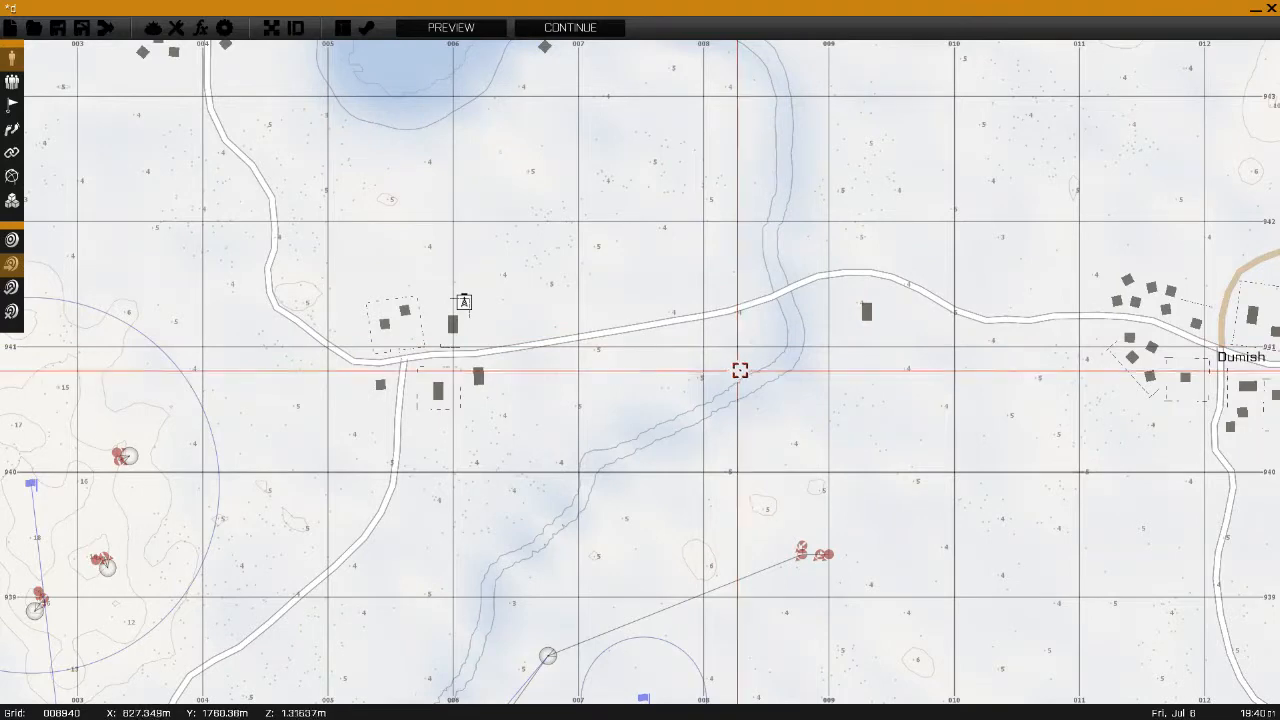
- Examine the northern enemy groups, objective triggers and patrol routes in relation to the nearby roads and villages
{"action": "scroll", "coordinate": [765, 308], "scroll_direction": "down", "scroll_amount": 3}
{"action": "scroll", "coordinate": [827, 244], "scroll_direction": "down", "scroll_amount": 3}
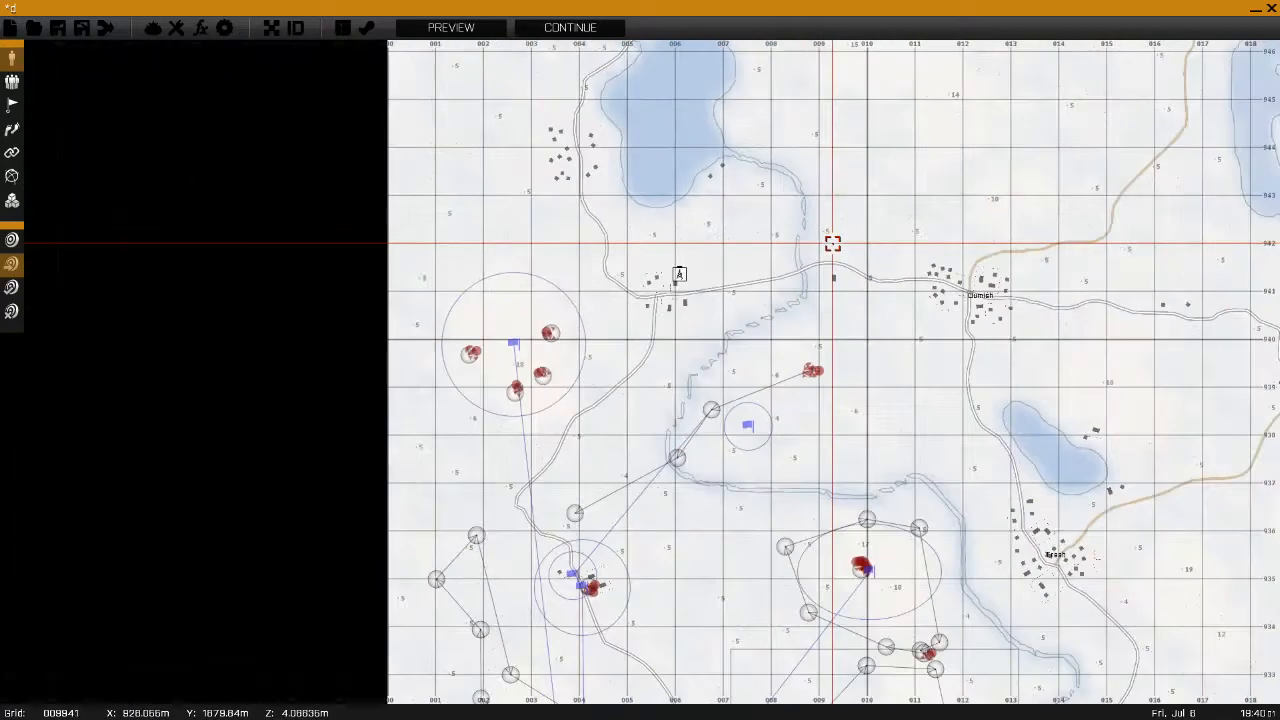
{"action": "scroll", "coordinate": [832, 244], "scroll_direction": "down", "scroll_amount": 3}
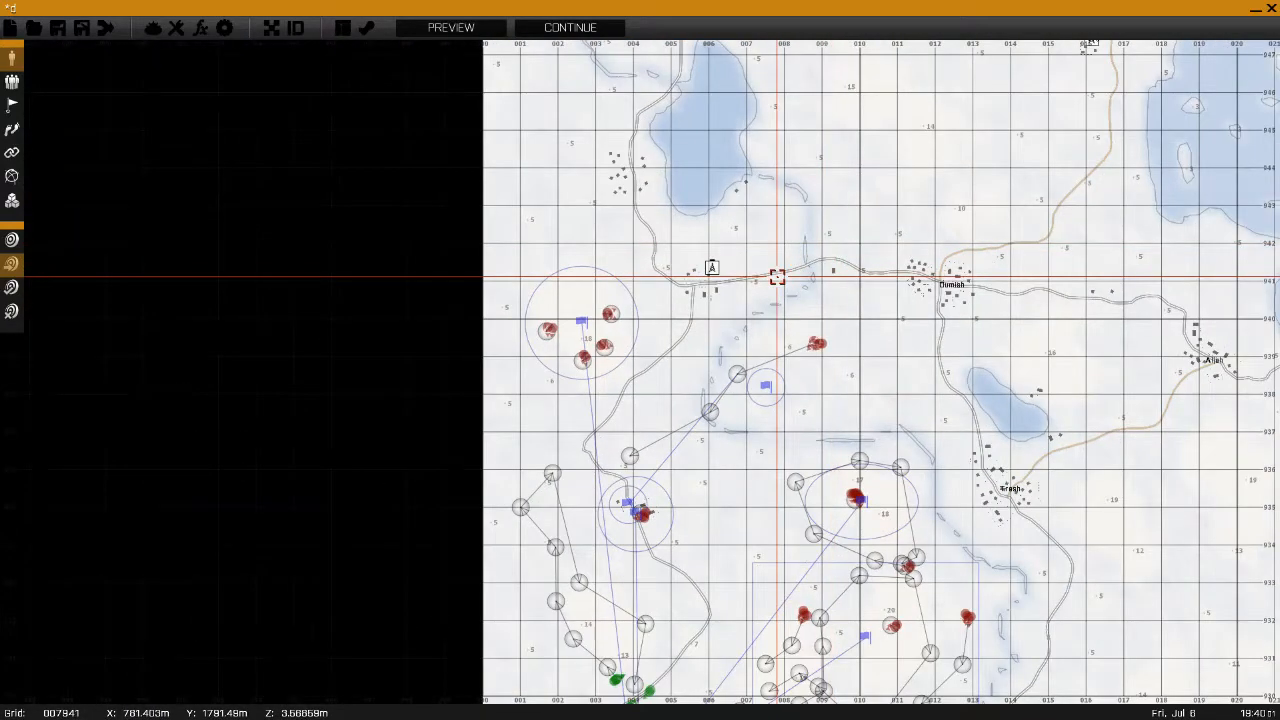
{"action": "right_click_drag", "start_coordinate": [822, 242], "coordinate": [821, 388]}
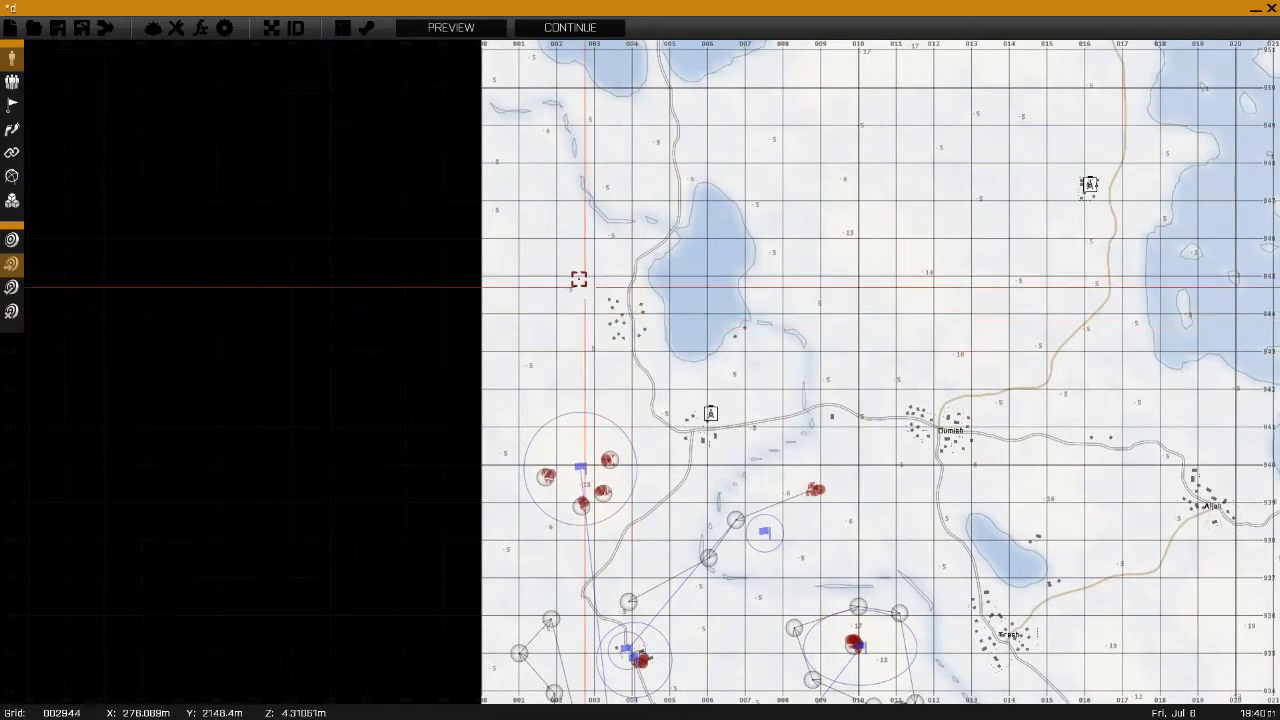
{"action": "scroll", "coordinate": [718, 423], "scroll_direction": "up", "scroll_amount": 3}
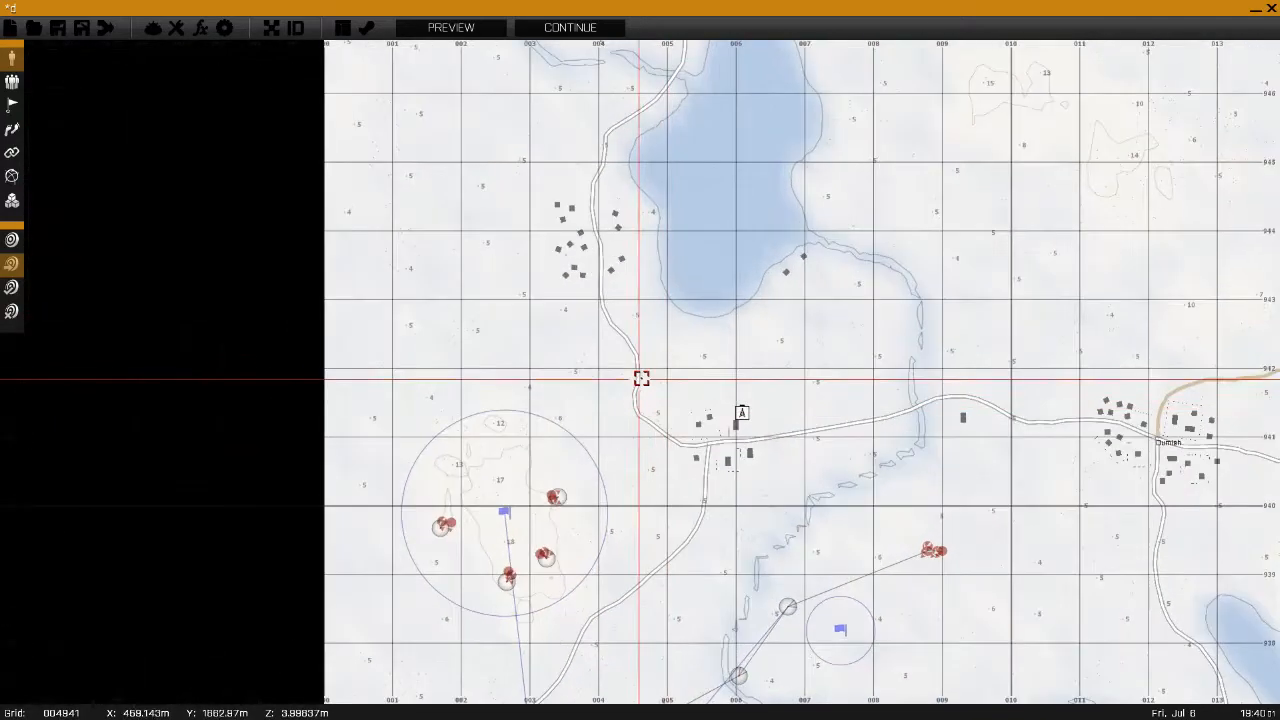
{"action": "right_click_drag", "start_coordinate": [732, 468], "coordinate": [694, 264]}
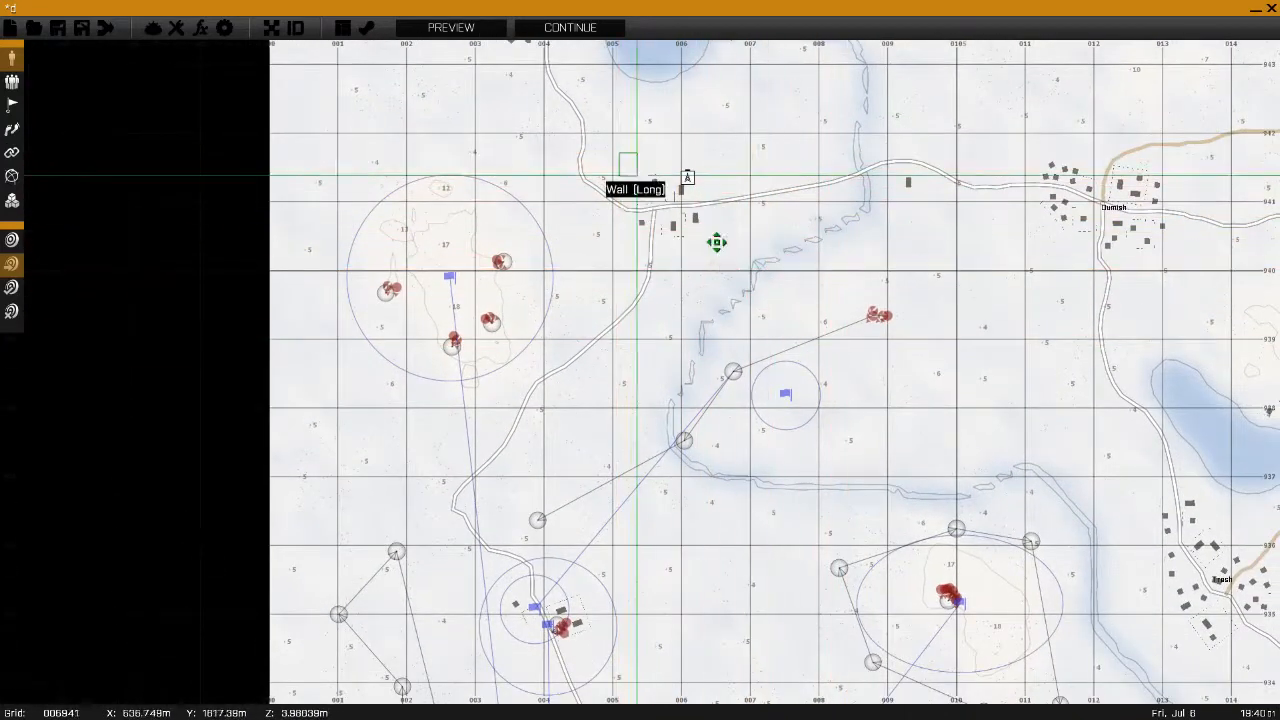
{"action": "right_click_drag", "start_coordinate": [752, 265], "coordinate": [650, 135]}
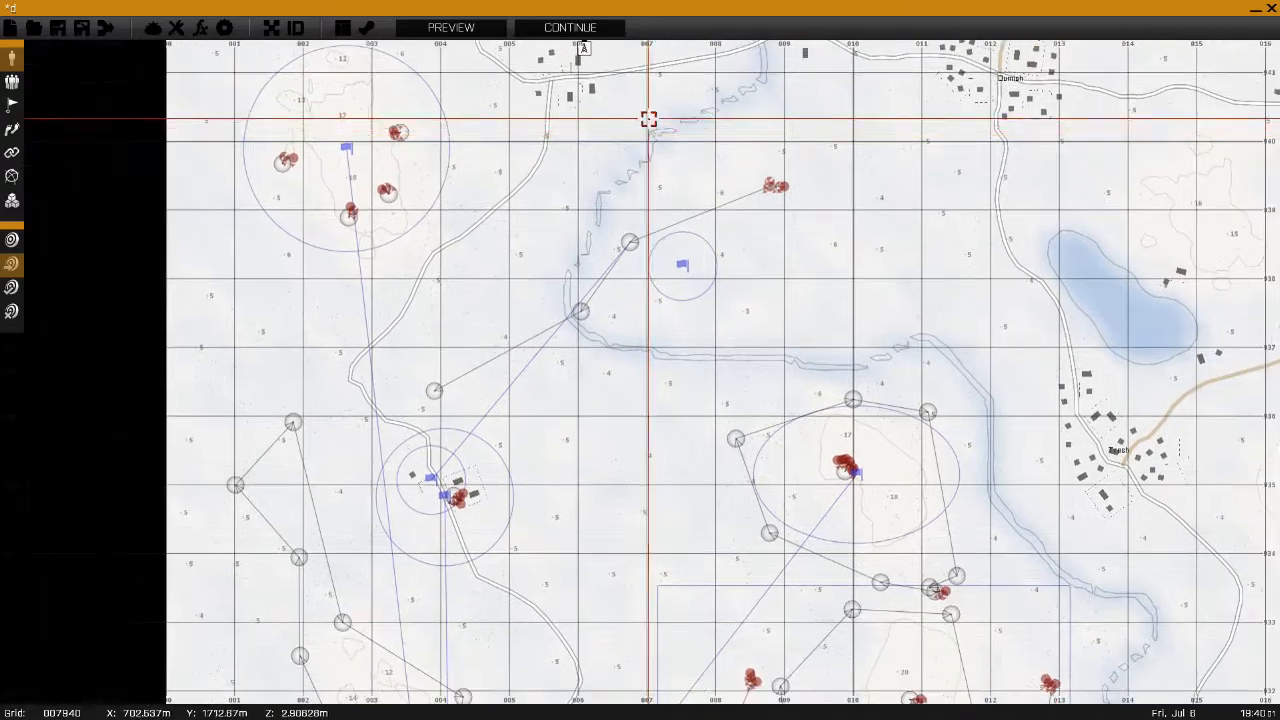
{"action": "scroll", "coordinate": [649, 119], "scroll_direction": "down", "scroll_amount": 1}
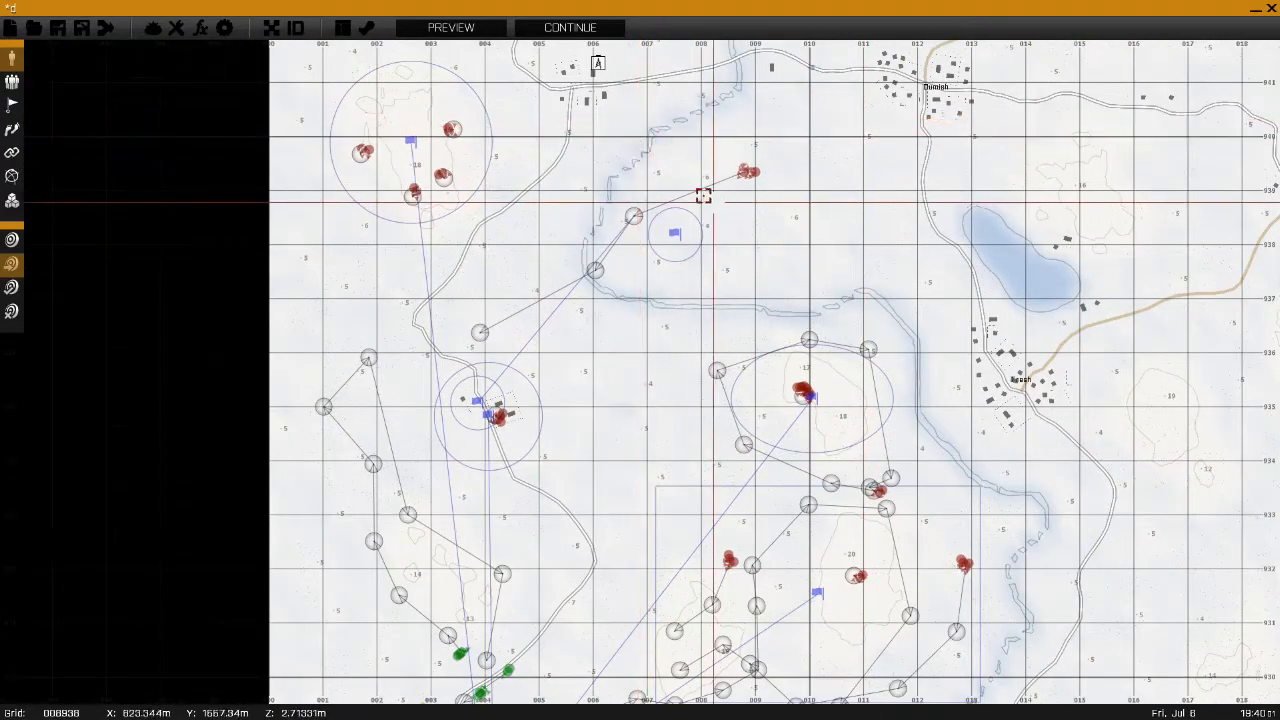
{"action": "right_click_drag", "start_coordinate": [626, 131], "coordinate": [632, 137]}
{"action": "right_click_drag", "start_coordinate": [541, 52], "coordinate": [571, 109]}
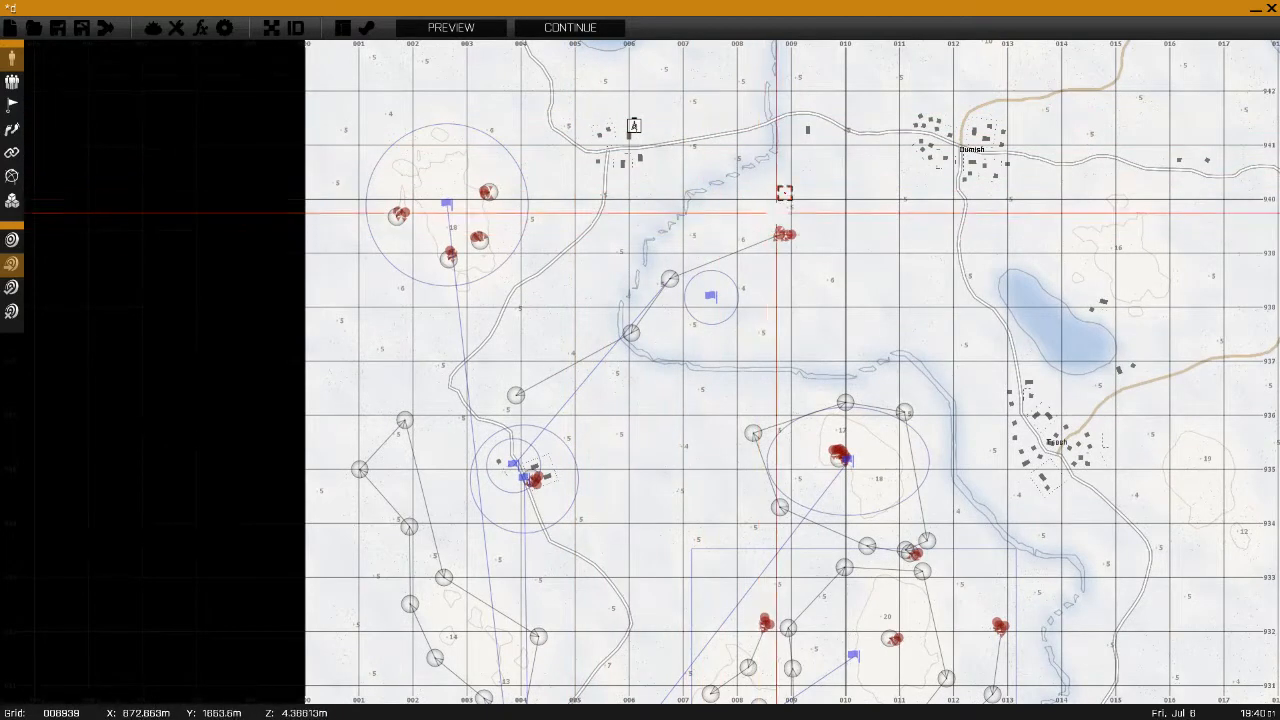
{"action": "right_click_drag", "start_coordinate": [785, 193], "coordinate": [791, 28]}
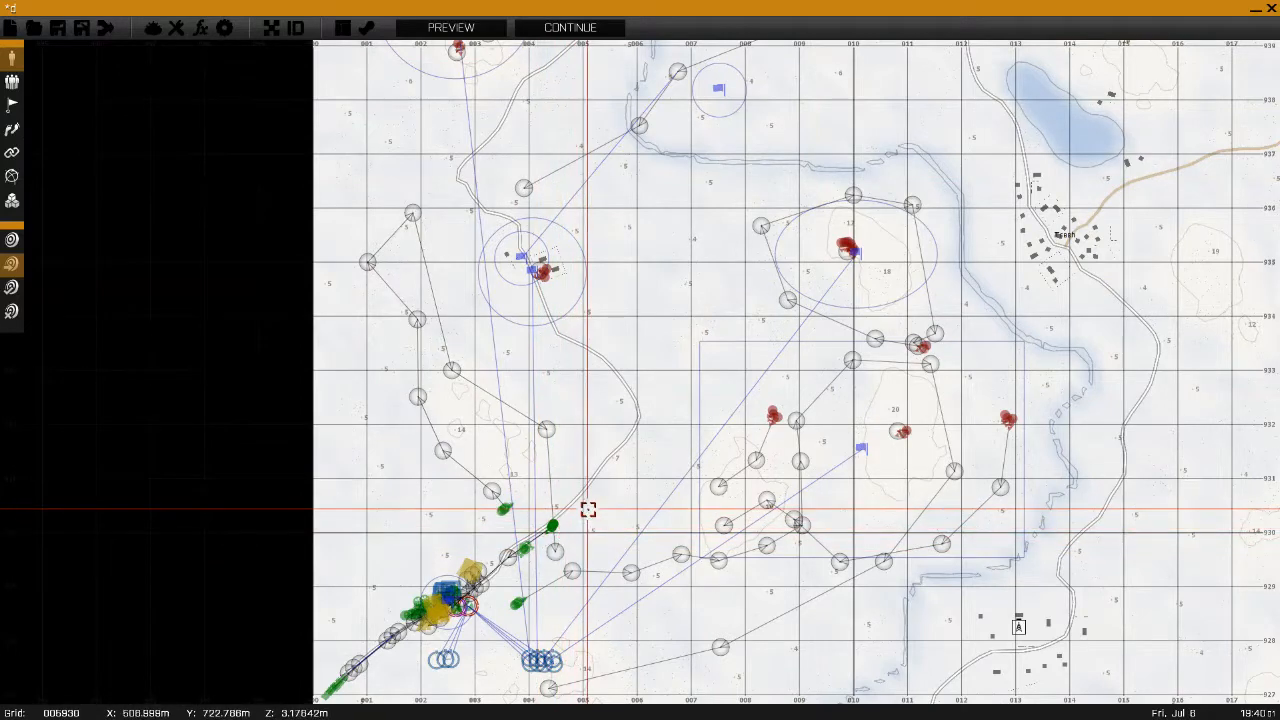
- Move the westernmost squad's High Command - Subordinate module at the base eastward, just south of the neighbouring squad
{"action": "scroll", "coordinate": [588, 510], "scroll_direction": "down", "scroll_amount": 5}
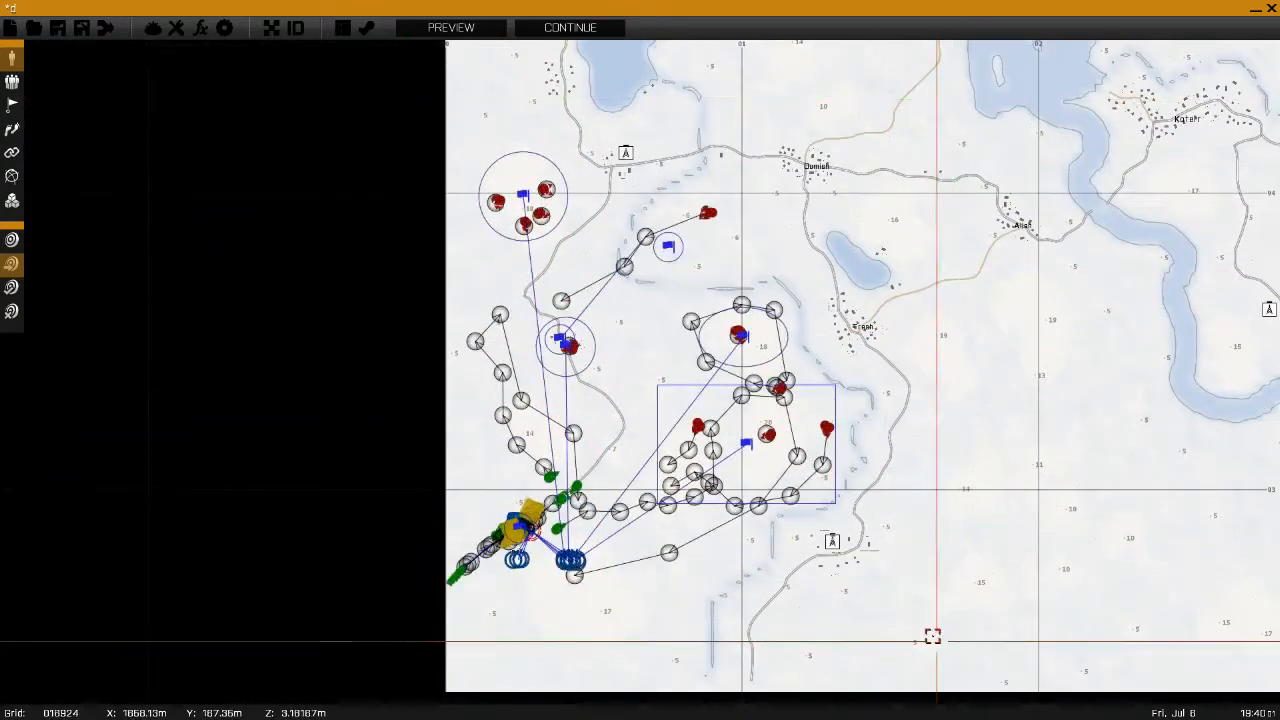
{"action": "scroll", "coordinate": [612, 556], "scroll_direction": "up", "scroll_amount": 4}
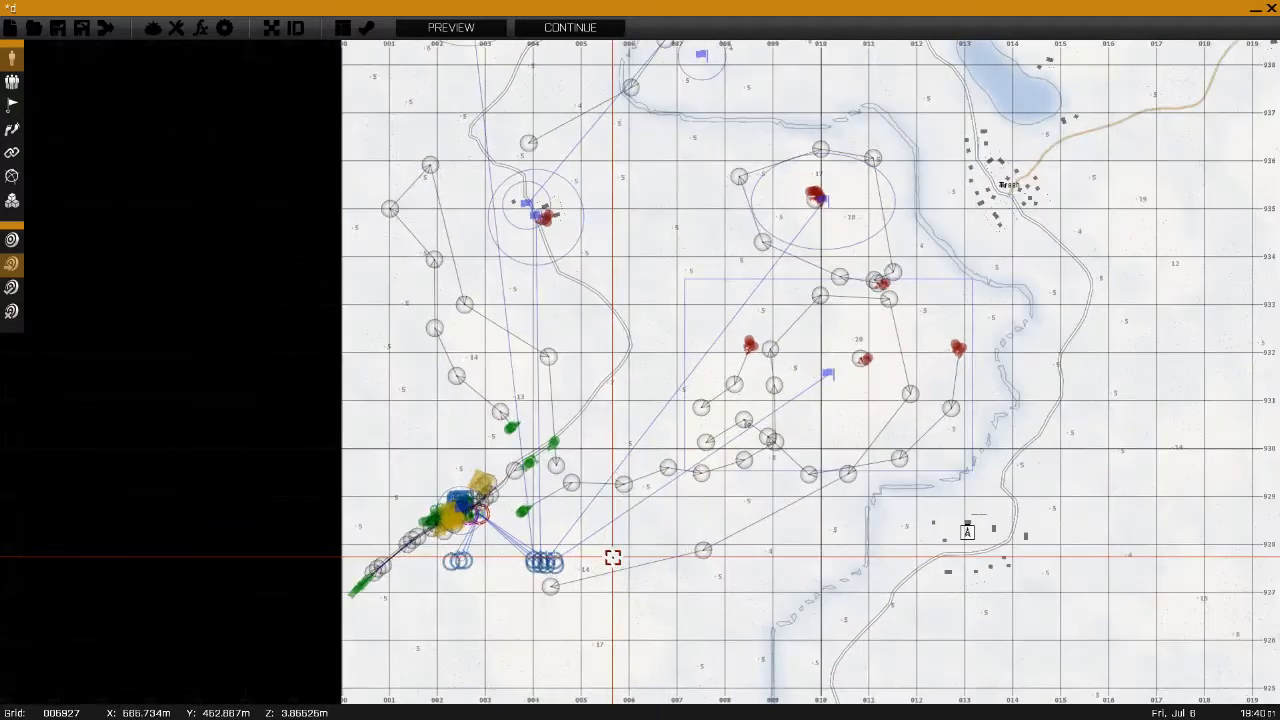
{"action": "scroll", "coordinate": [417, 409], "scroll_direction": "up", "scroll_amount": 6}
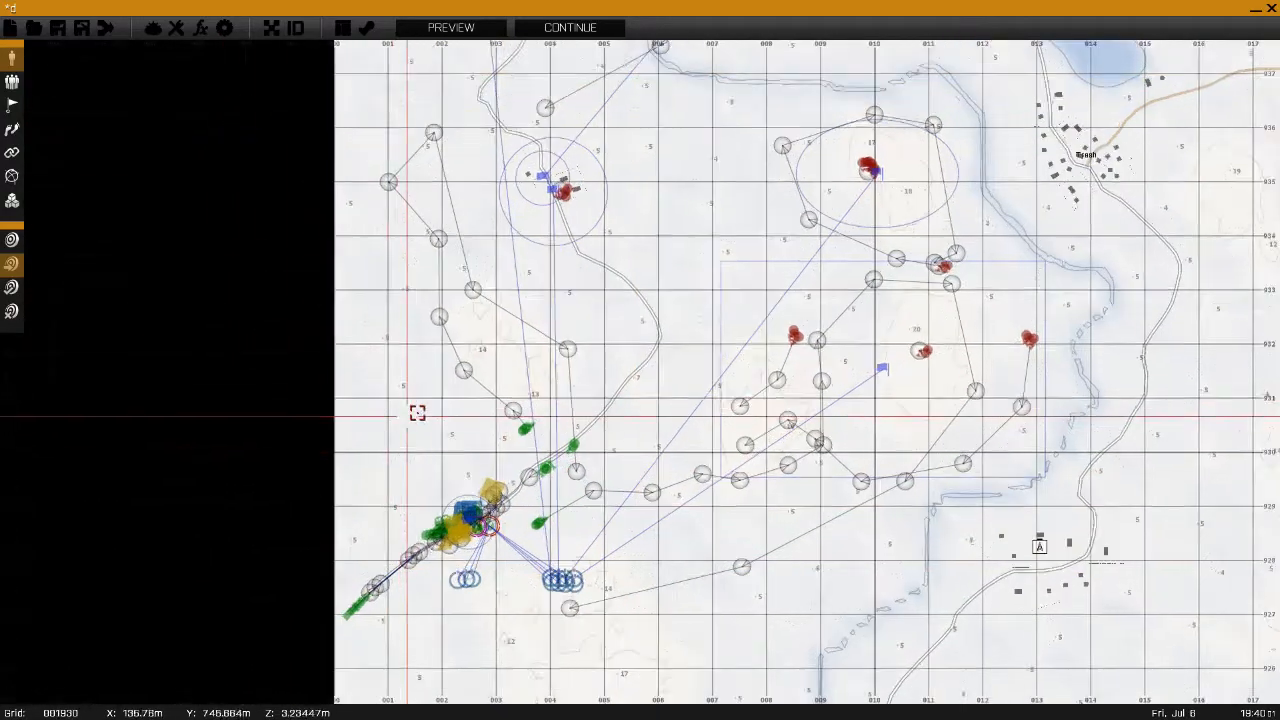
{"action": "scroll", "coordinate": [391, 411], "scroll_direction": "up", "scroll_amount": 5}
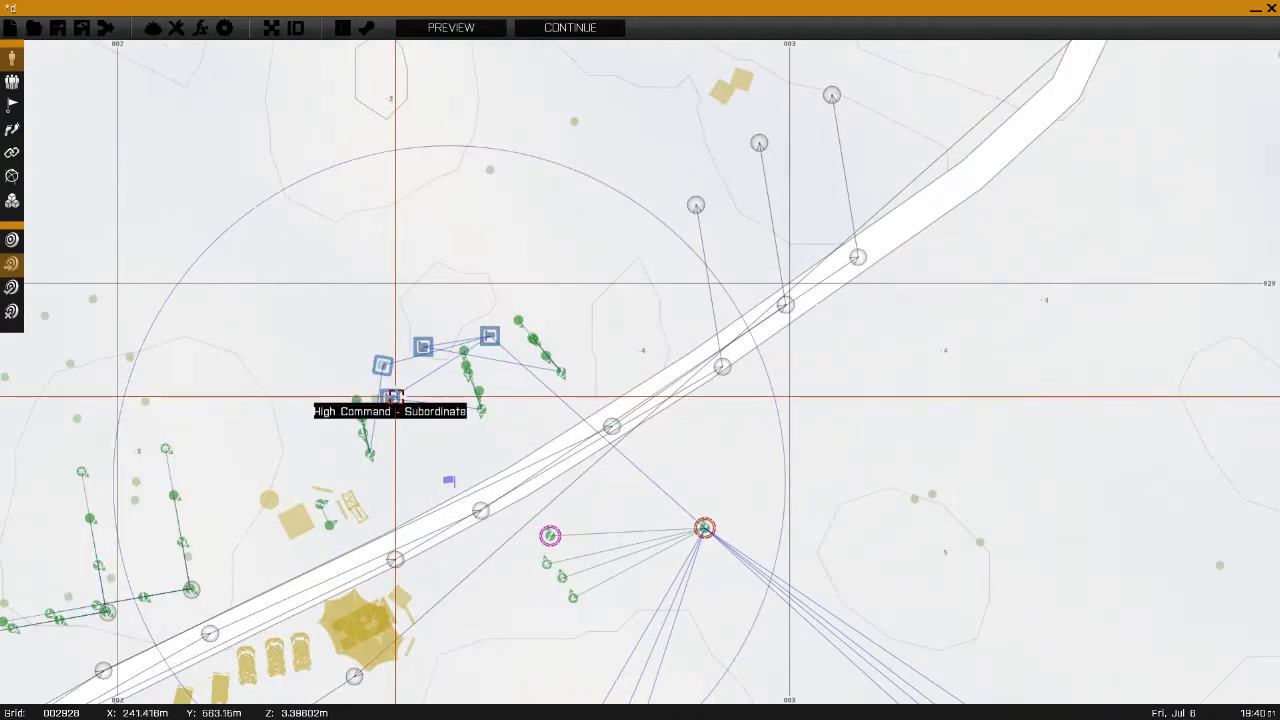
{"action": "left_click_drag", "start_coordinate": [390, 399], "coordinate": [457, 327]}
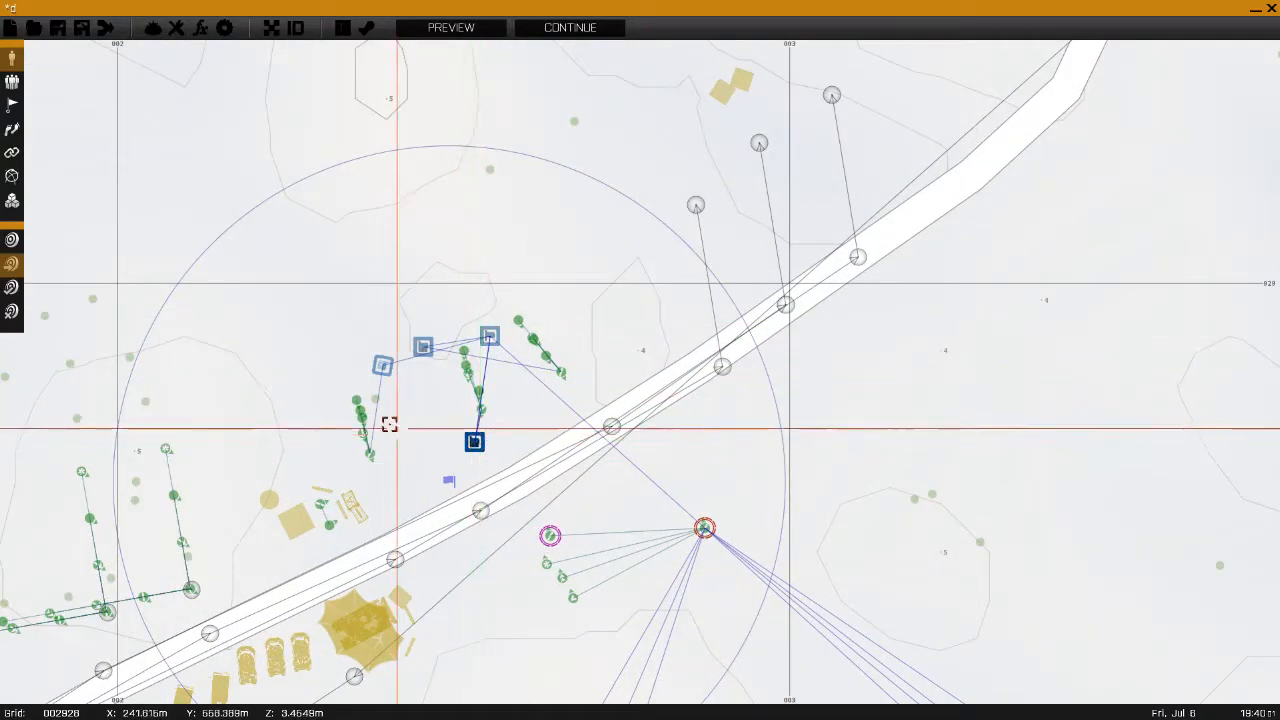
- Move the recon patrol's Sentry and Cycle waypoints slightly northwest, near the northern edge of the rectangular trigger area
{"action": "right_click_drag", "start_coordinate": [386, 426], "coordinate": [447, 277]}
{"action": "right_click_drag", "start_coordinate": [304, 247], "coordinate": [440, 186]}
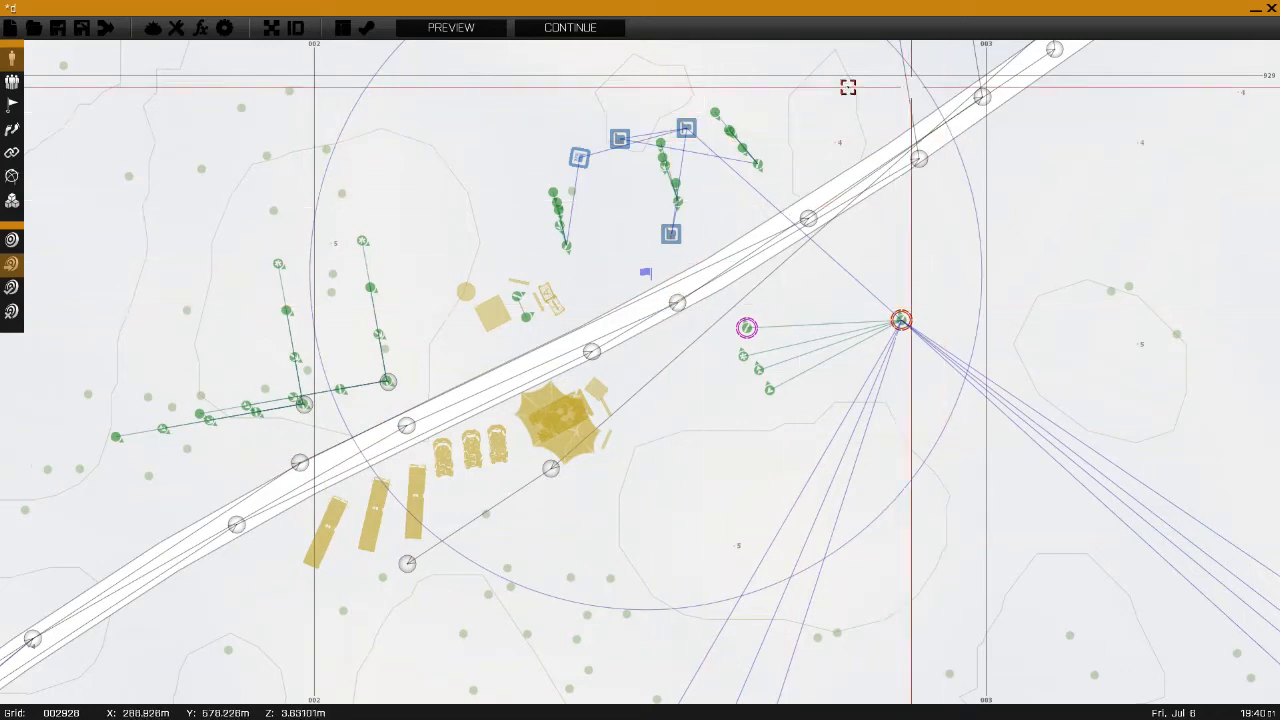
{"action": "scroll", "coordinate": [403, 389], "scroll_direction": "up", "scroll_amount": 5}
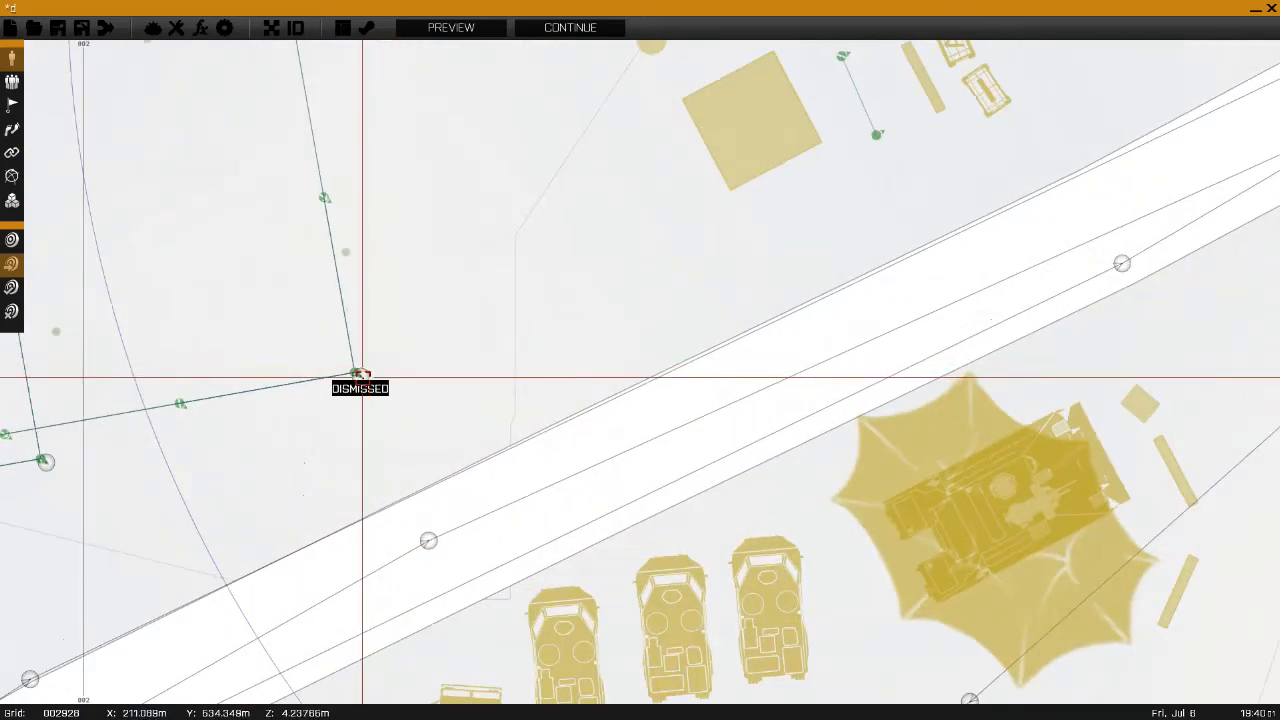
{"action": "scroll", "coordinate": [660, 270], "scroll_direction": "down", "scroll_amount": 8}
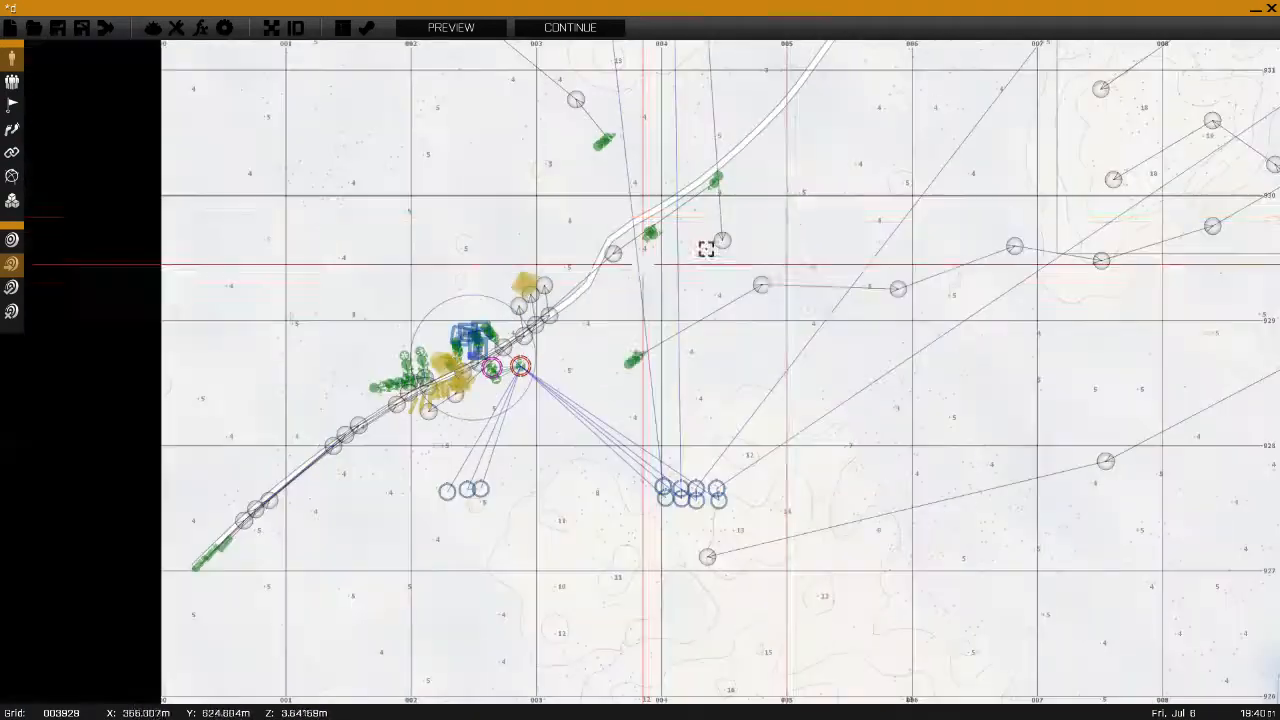
{"action": "scroll", "coordinate": [403, 414], "scroll_direction": "up", "scroll_amount": 8}
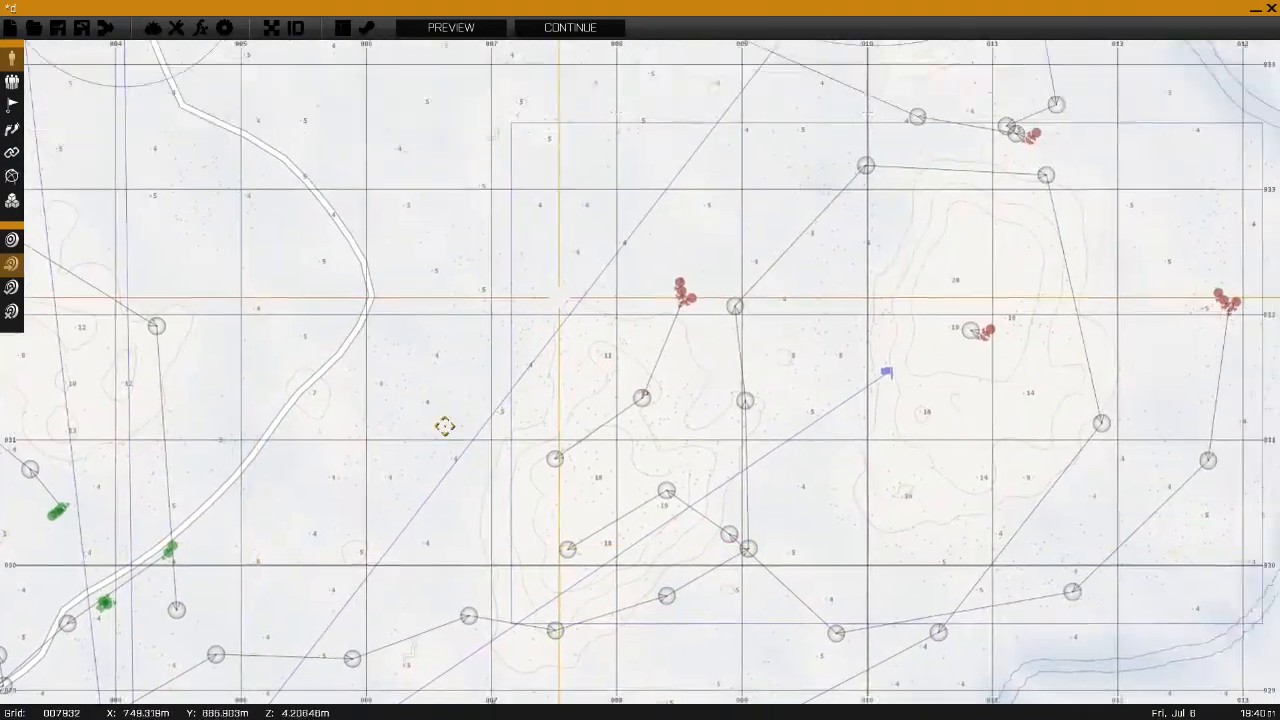
{"action": "scroll", "coordinate": [700, 423], "scroll_direction": "up", "scroll_amount": 4}
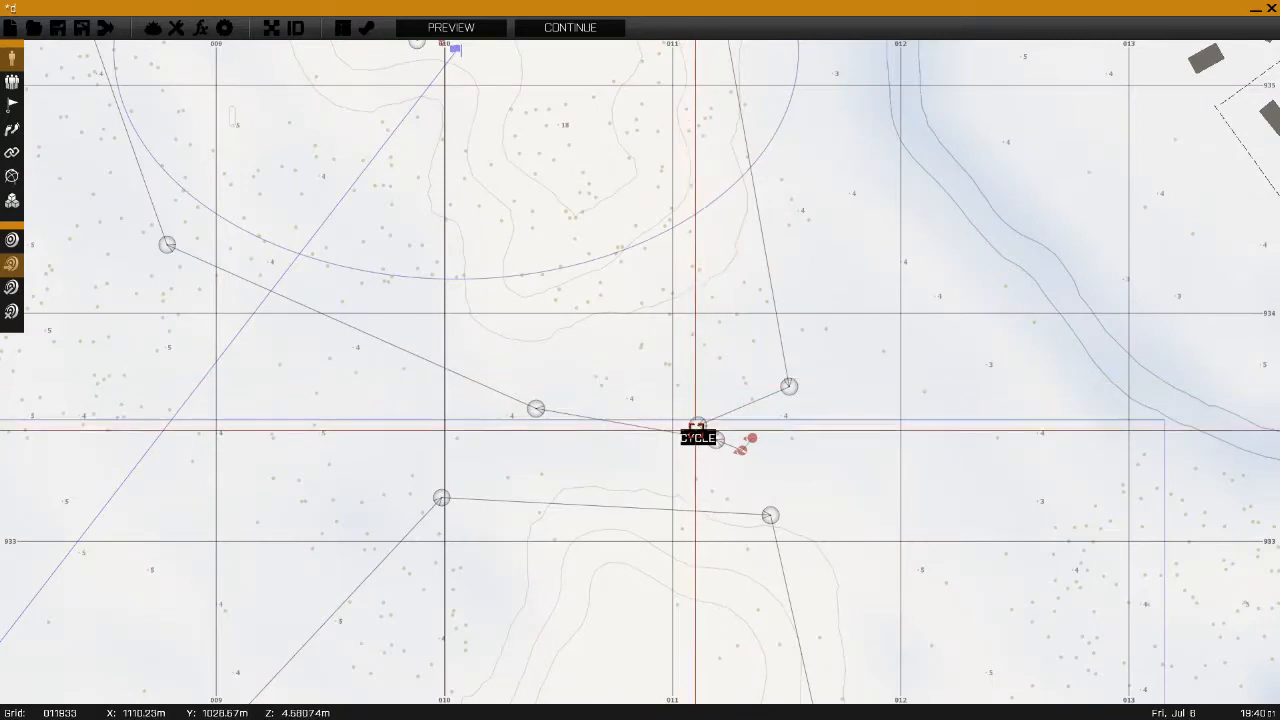
{"action": "scroll", "coordinate": [718, 437], "scroll_direction": "up", "scroll_amount": 4}
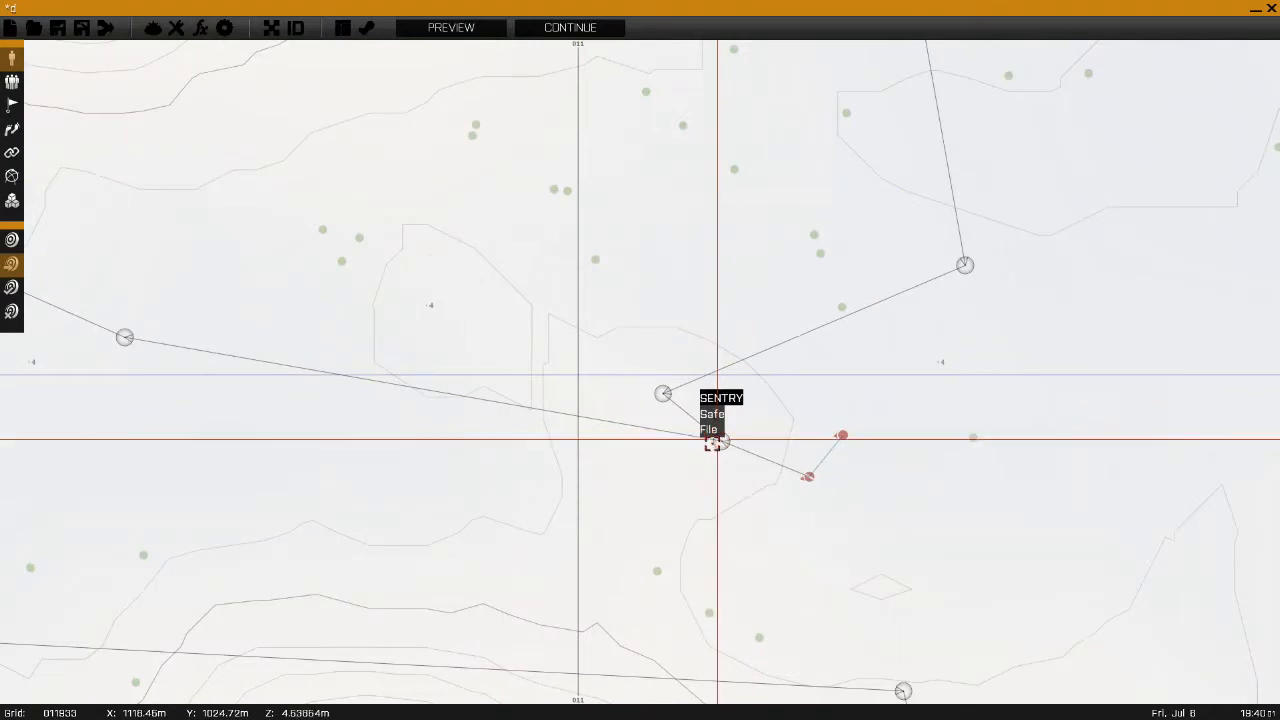
{"action": "left_click_drag", "start_coordinate": [713, 441], "coordinate": [575, 386]}
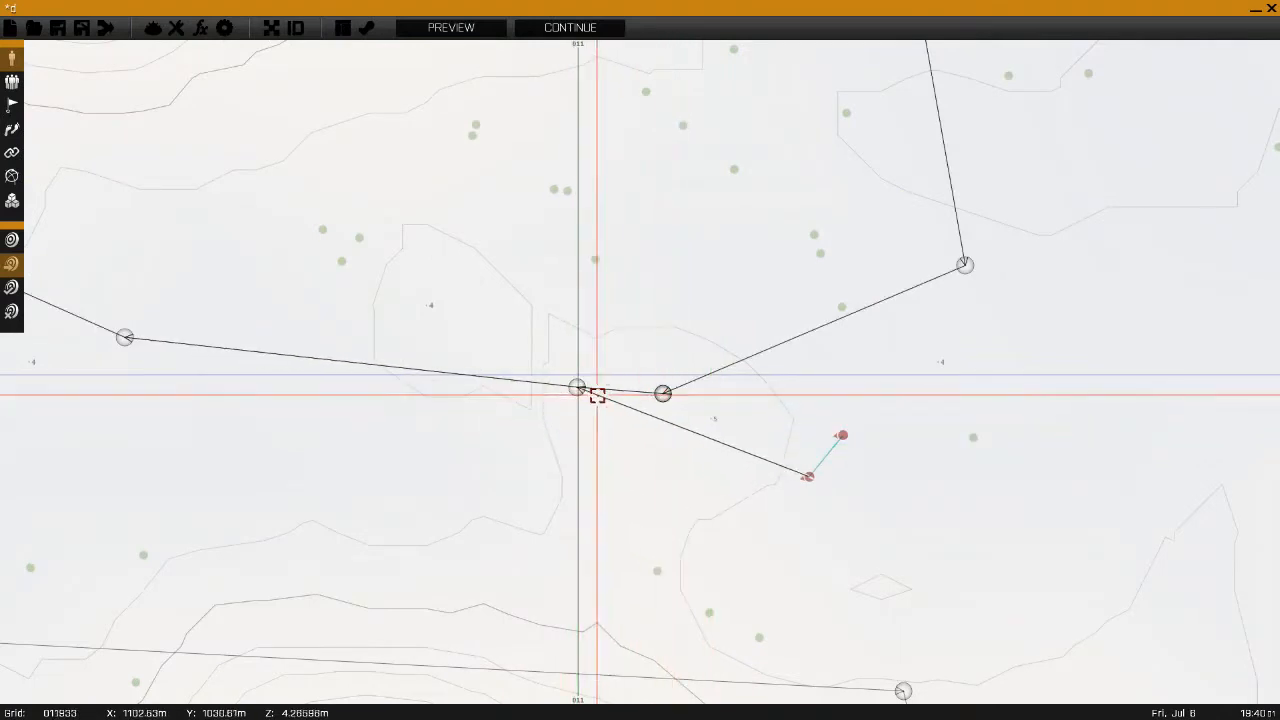
{"action": "left_click_drag", "start_coordinate": [664, 393], "coordinate": [609, 340]}
- Set the probability of presence of the patrol's CSAT Recon Team Leader to 53%
{"action": "scroll", "coordinate": [590, 355], "scroll_direction": "up", "scroll_amount": 5}
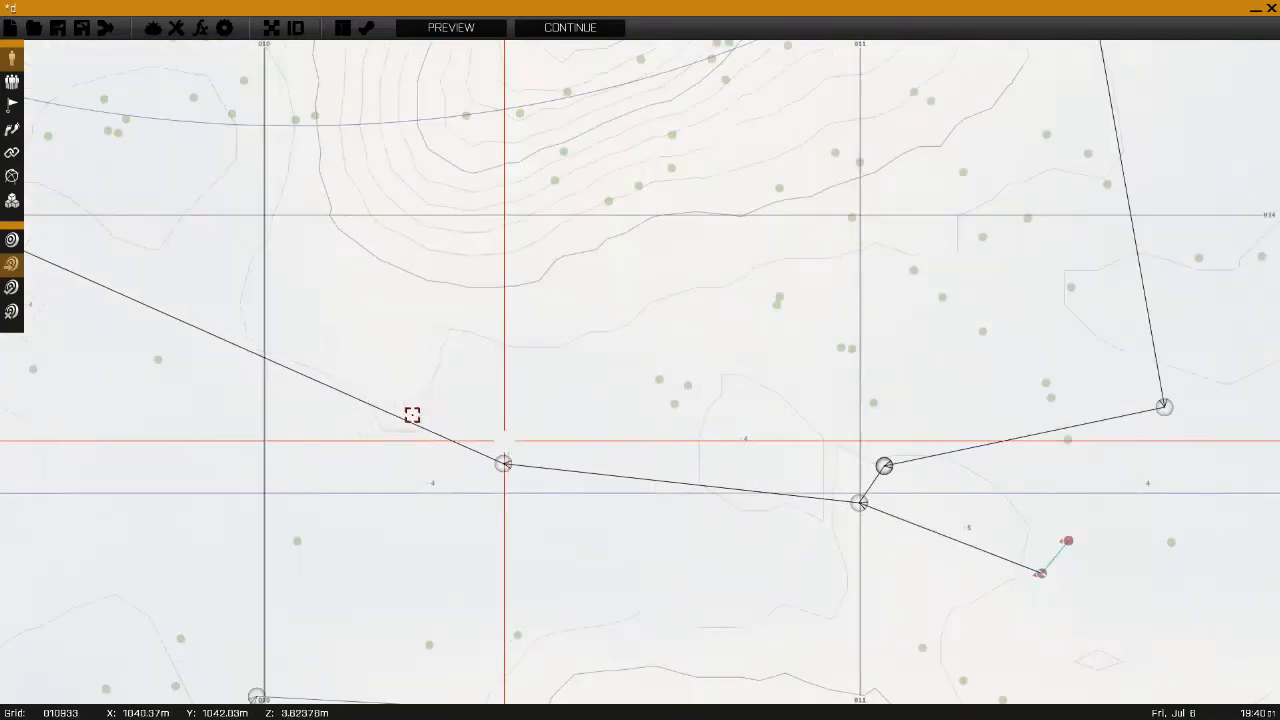
{"action": "right_click_drag", "start_coordinate": [319, 228], "coordinate": [534, 331]}
{"action": "scroll", "coordinate": [457, 307], "scroll_direction": "down", "scroll_amount": 3}
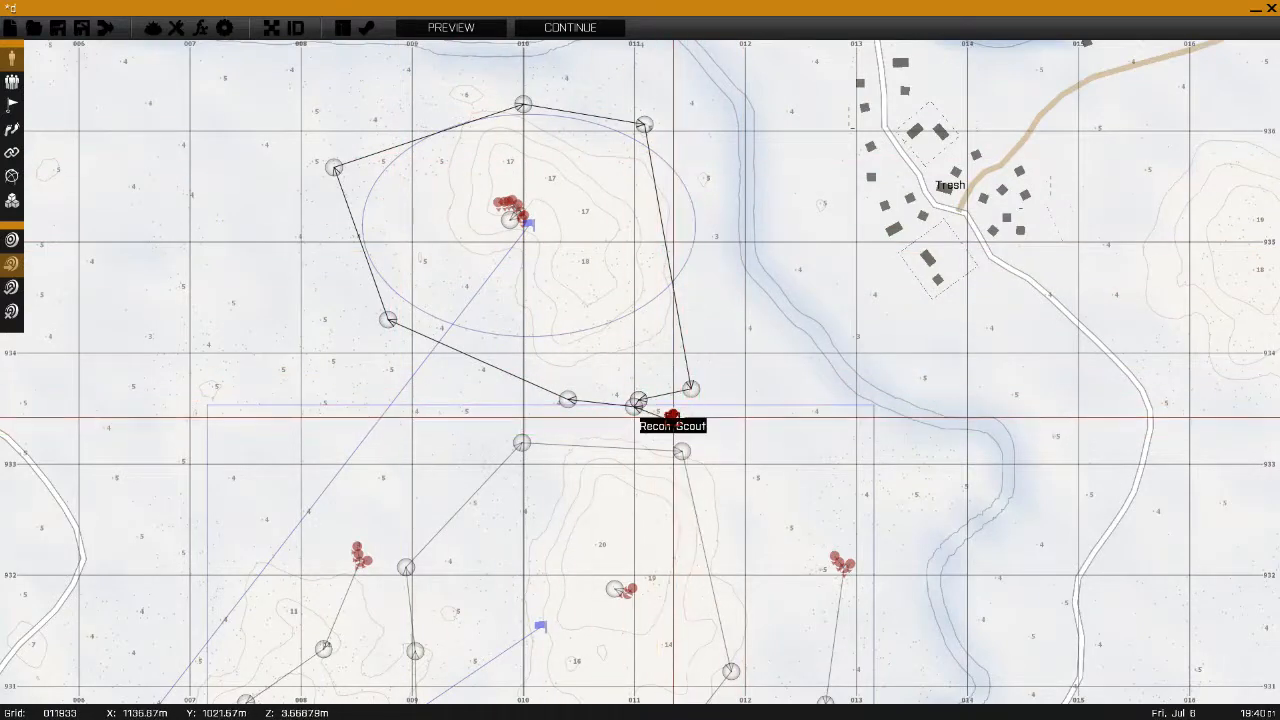
{"action": "double_click", "coordinate": [666, 420]}
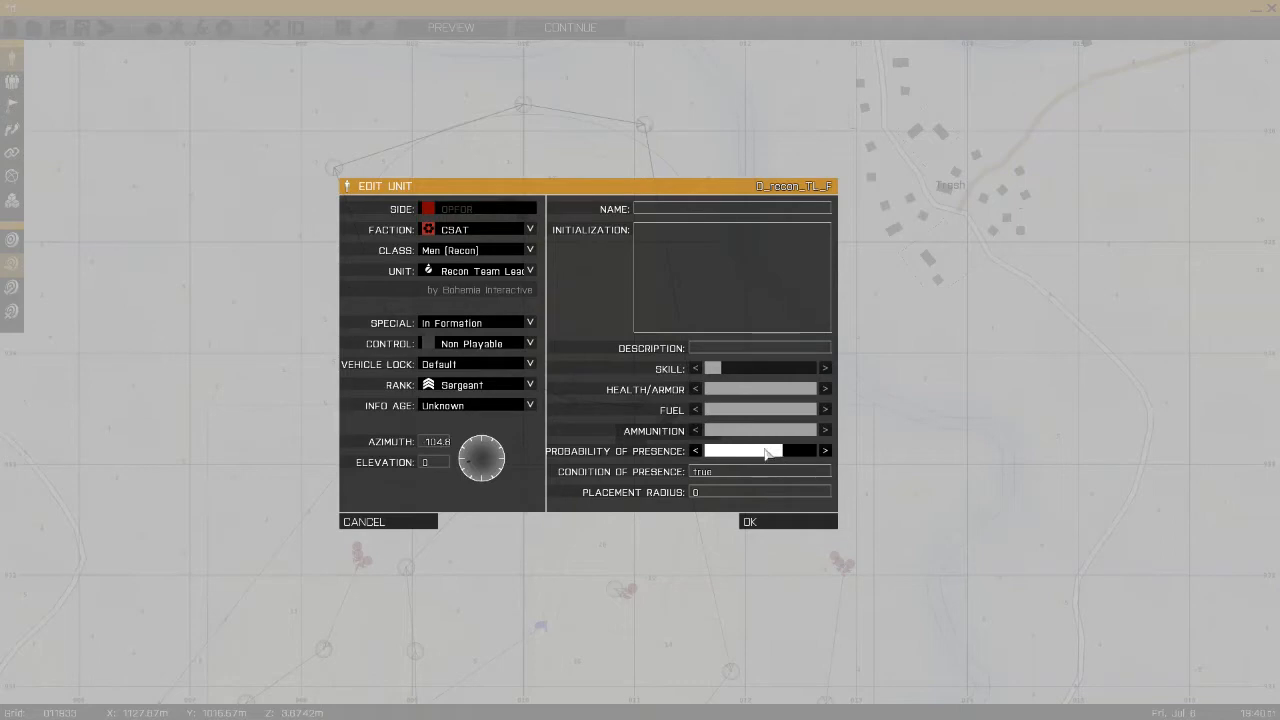
{"action": "left_click", "coordinate": [772, 522]}
- Move the three linked modules south of the base together slightly northwest, closer to the road
{"action": "scroll", "coordinate": [729, 457], "scroll_direction": "up", "scroll_amount": 4}
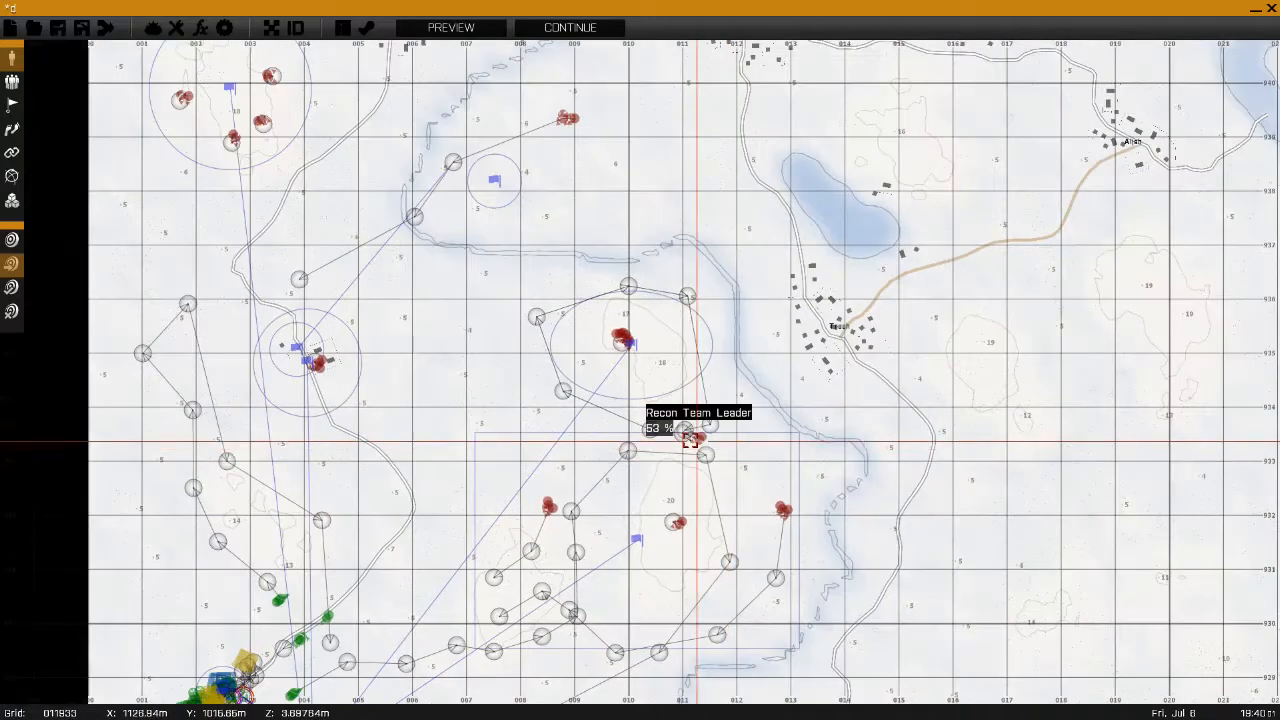
{"action": "right_click_drag", "start_coordinate": [690, 436], "coordinate": [917, 190]}
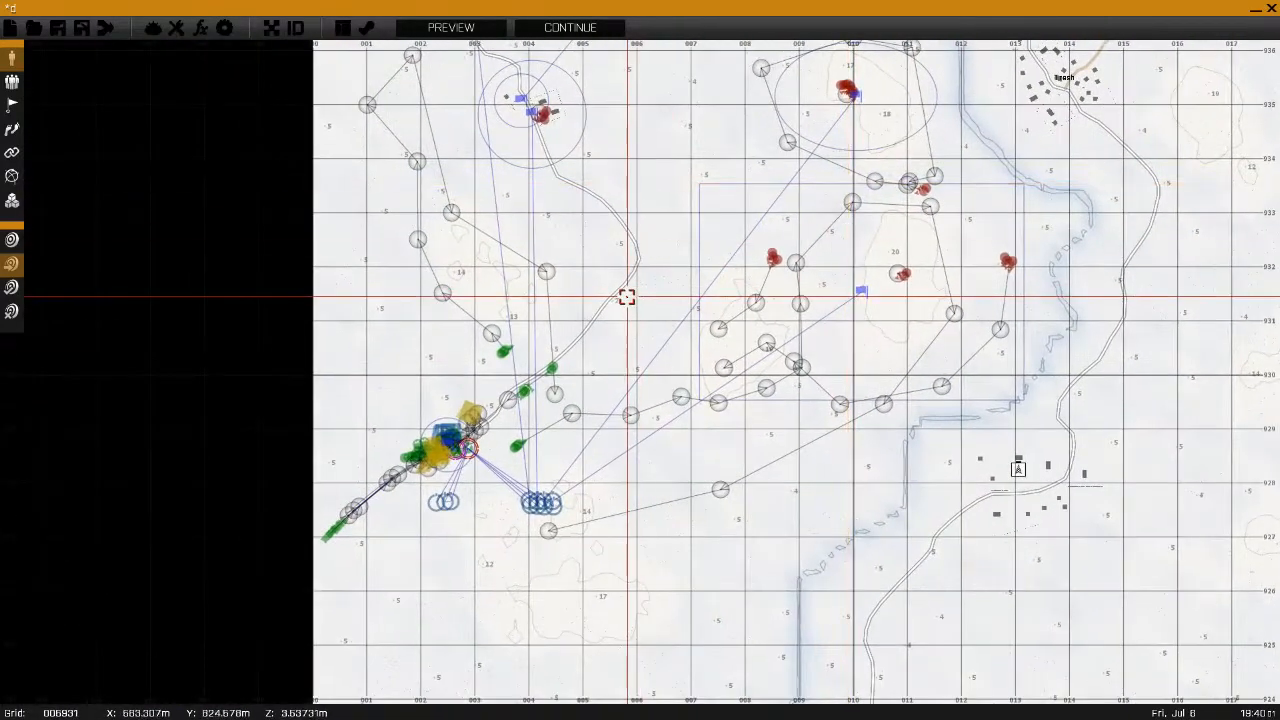
{"action": "scroll", "coordinate": [637, 309], "scroll_direction": "up", "scroll_amount": 6}
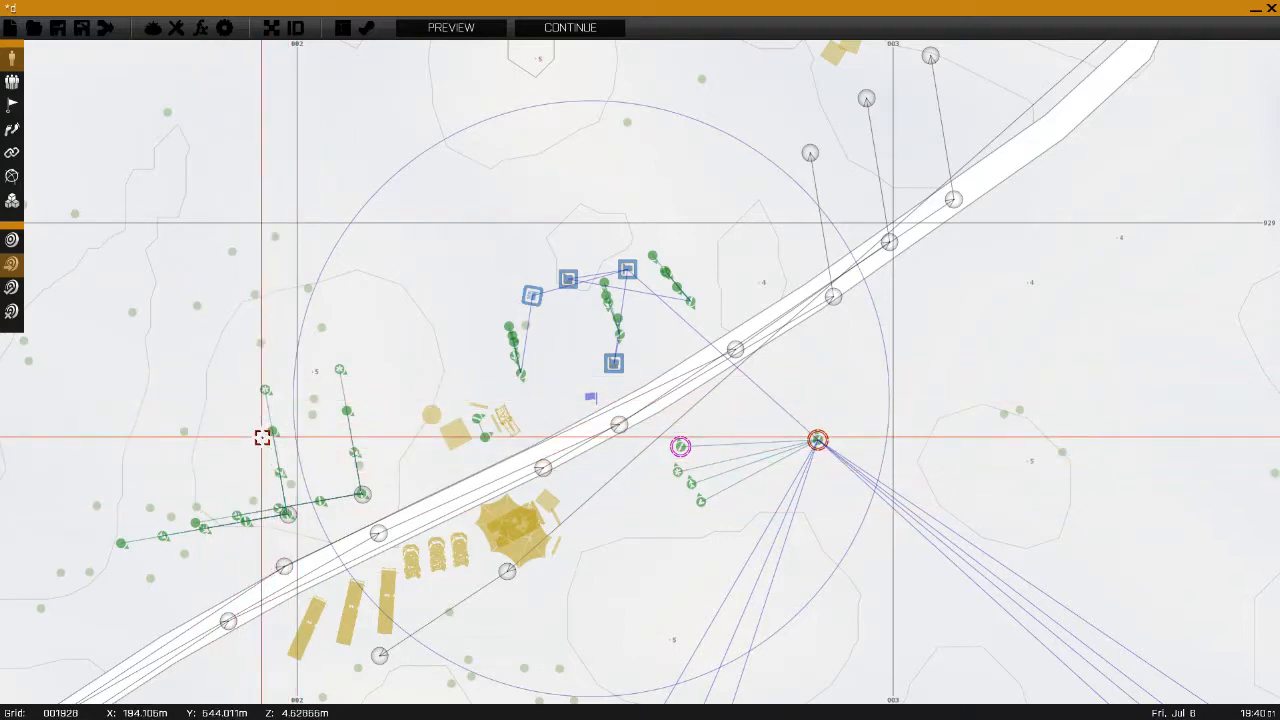
{"action": "scroll", "coordinate": [408, 406], "scroll_direction": "down", "scroll_amount": 4}
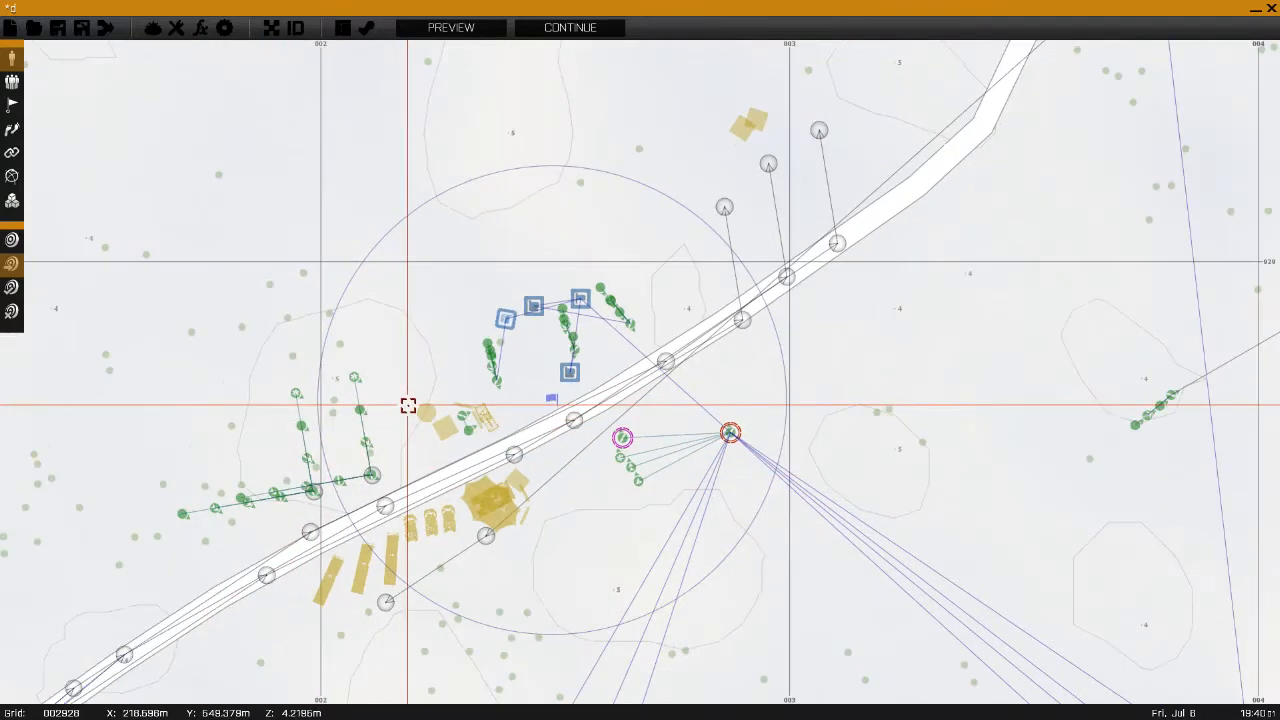
{"action": "scroll", "coordinate": [488, 406], "scroll_direction": "down", "scroll_amount": 1}
{"action": "right_click_drag", "start_coordinate": [637, 420], "coordinate": [722, 208]}
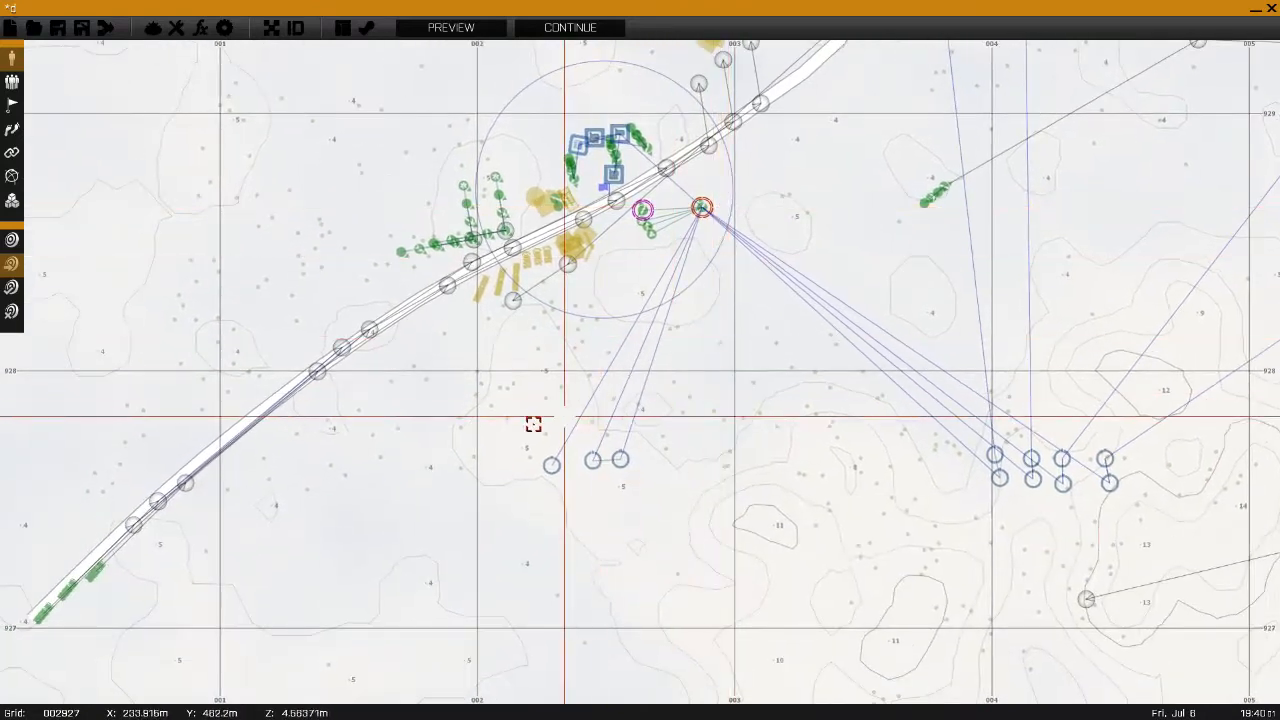
{"action": "left_click_drag", "start_coordinate": [592, 458], "coordinate": [566, 398]}
{"action": "left_click", "coordinate": [596, 381]}
- Select the eight linked Set Task State modules southeast of the base
{"action": "right_click_drag", "start_coordinate": [775, 361], "coordinate": [393, 373]}
{"action": "left_click_drag", "start_coordinate": [505, 376], "coordinate": [760, 506]}
{"action": "scroll", "coordinate": [520, 358], "scroll_direction": "down", "scroll_amount": 2}
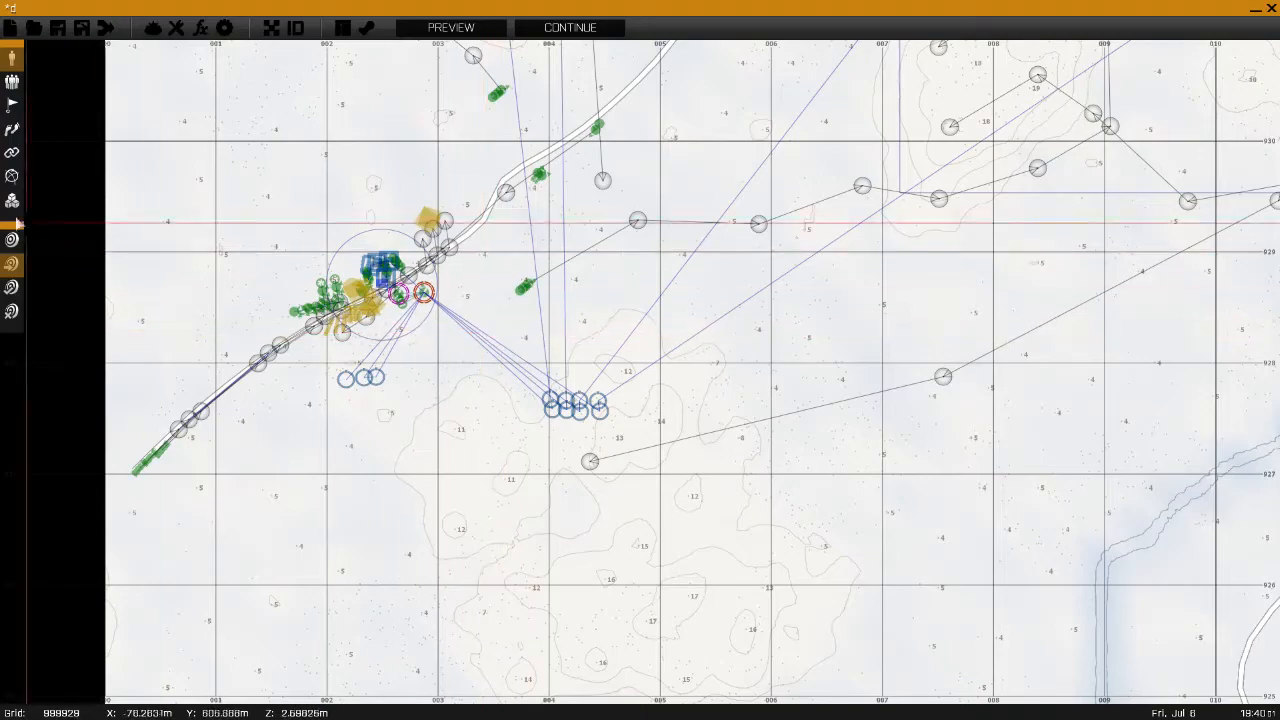
- Examine the module types available in the Misc and Events categories for a new module south of the base
{"action": "double_click", "coordinate": [414, 478]}
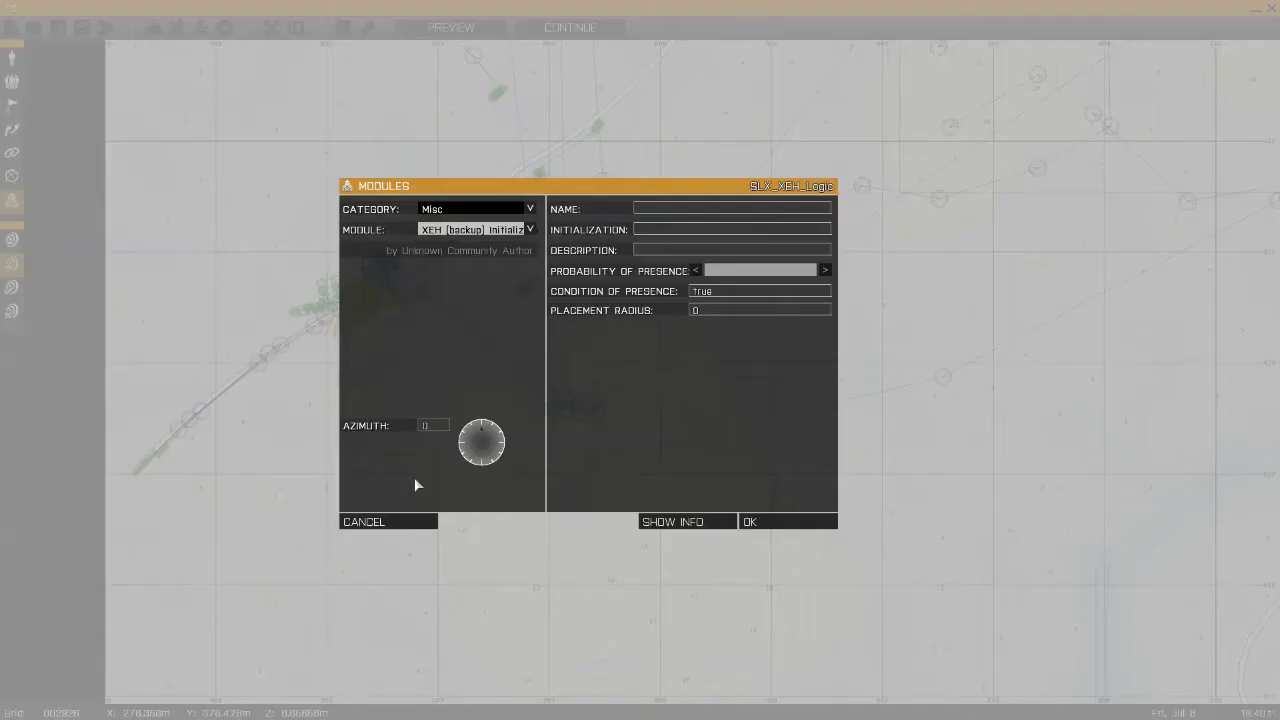
{"action": "left_click", "coordinate": [465, 232]}
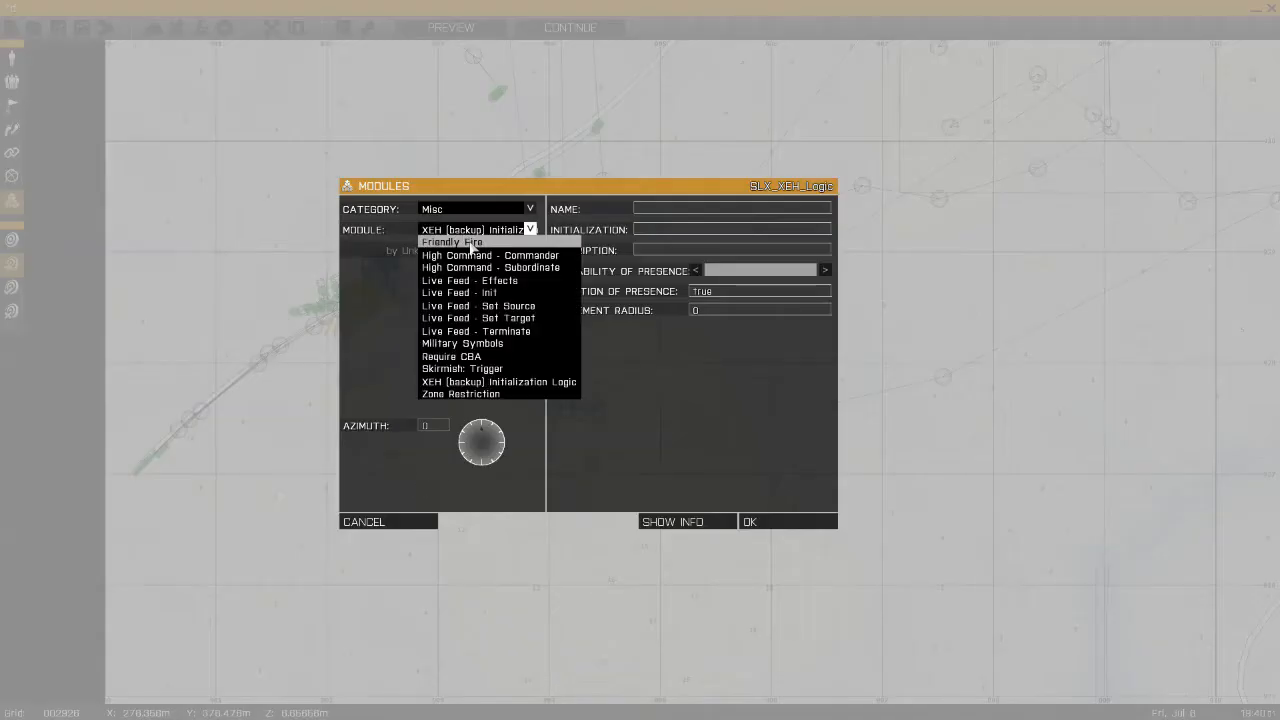
{"action": "left_click", "coordinate": [472, 243]}
{"action": "left_click", "coordinate": [471, 233]}
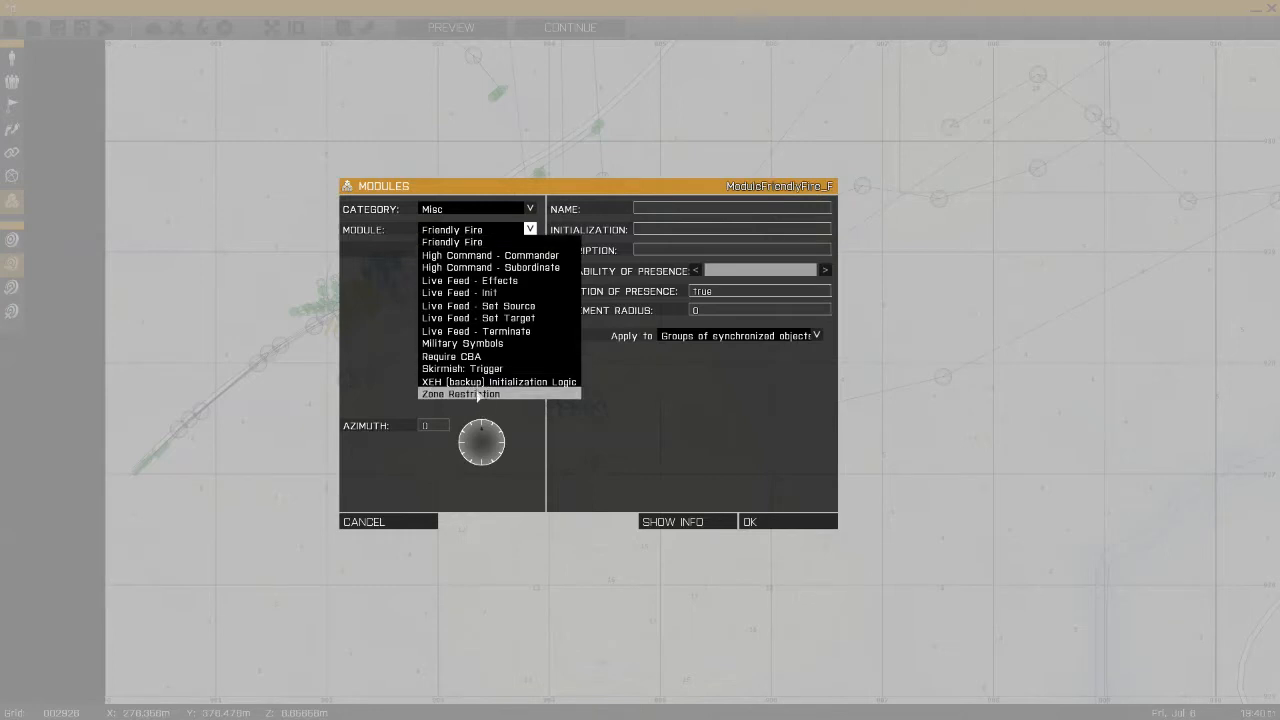
{"action": "left_click", "coordinate": [479, 394]}
{"action": "left_click", "coordinate": [460, 215]}
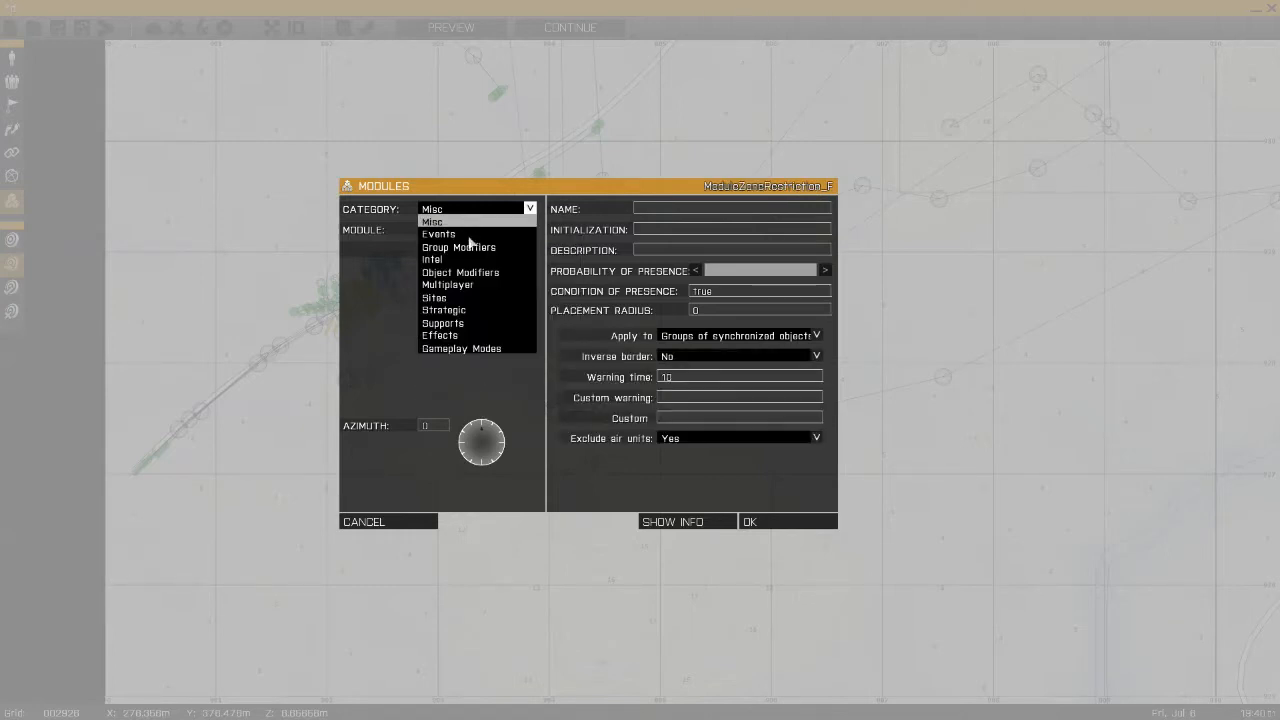
{"action": "left_click", "coordinate": [489, 236]}
{"action": "left_click", "coordinate": [488, 233]}
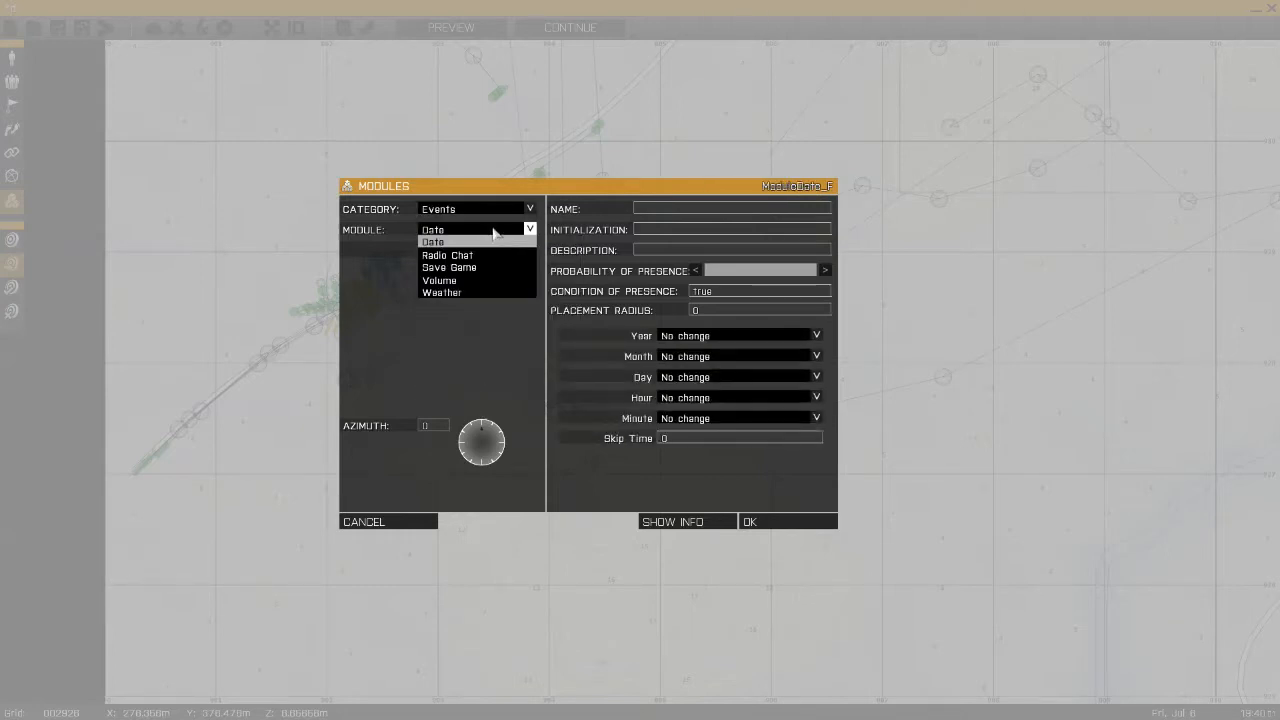
{"action": "left_click", "coordinate": [493, 233]}
- Place a Create Task module from the Intel category on the open ground south of the base
{"action": "left_click", "coordinate": [500, 212]}
{"action": "left_click", "coordinate": [502, 260]}
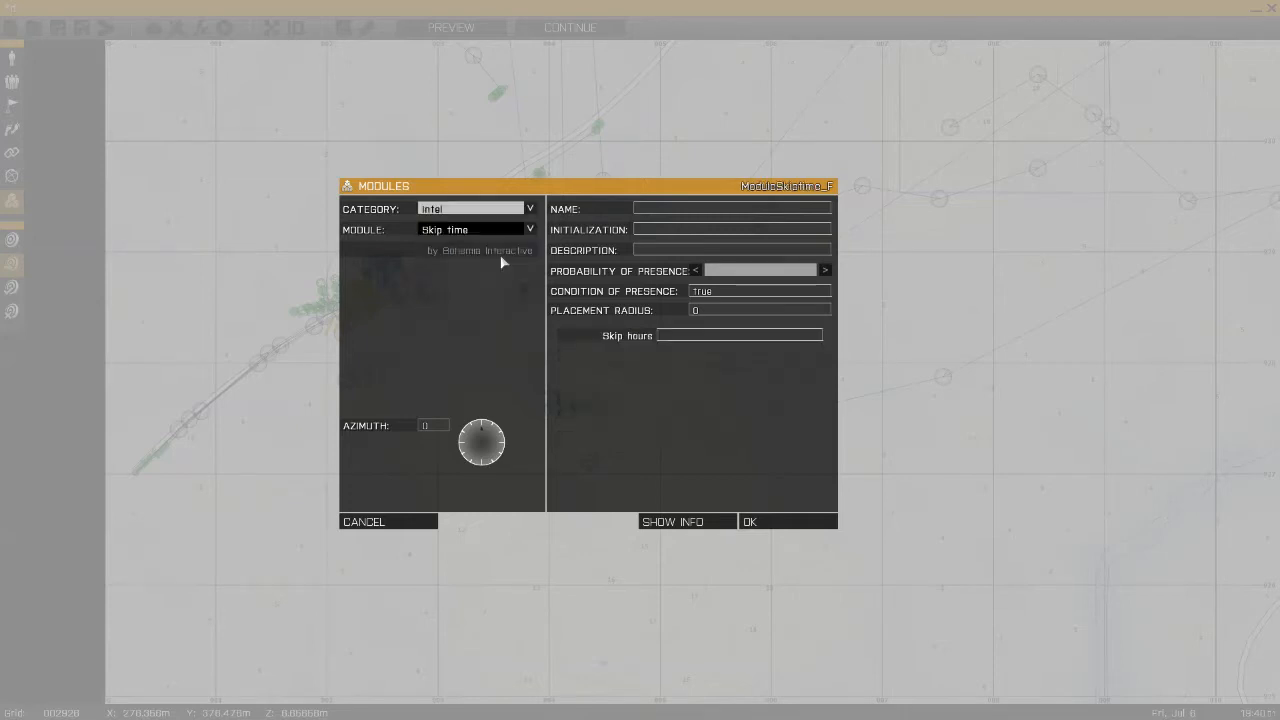
{"action": "left_click", "coordinate": [498, 236]}
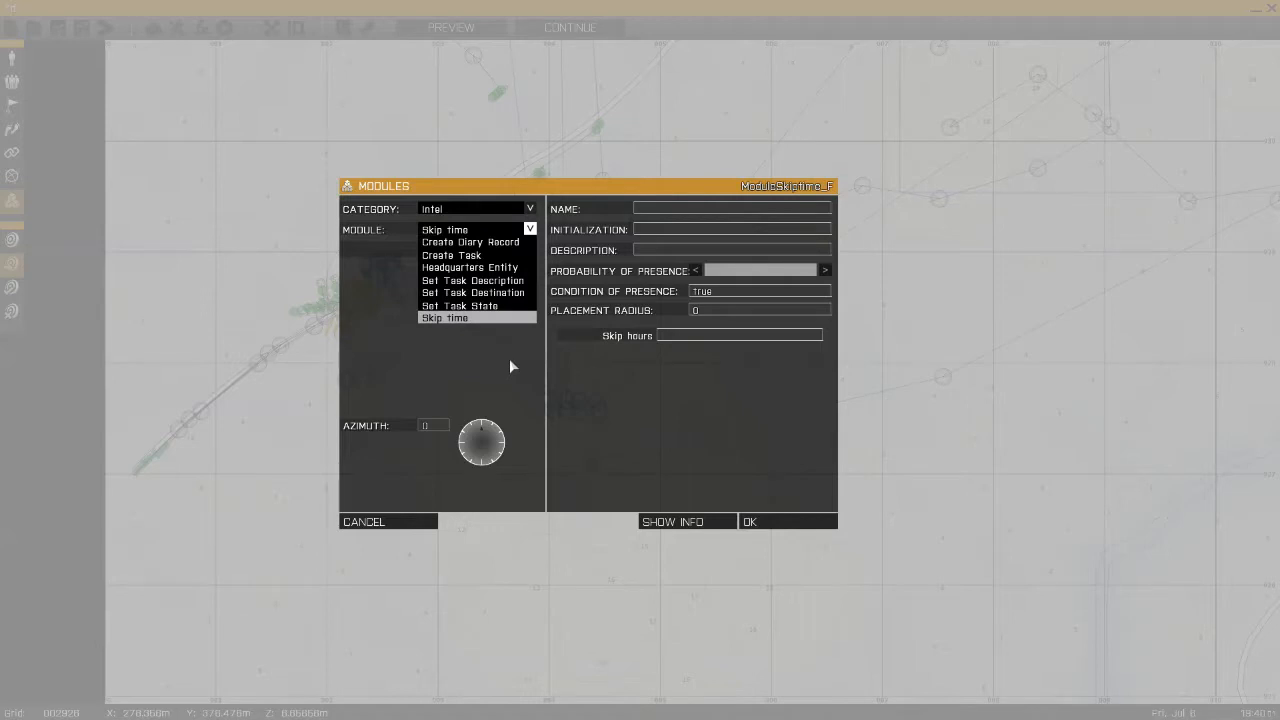
{"action": "left_click", "coordinate": [496, 234]}
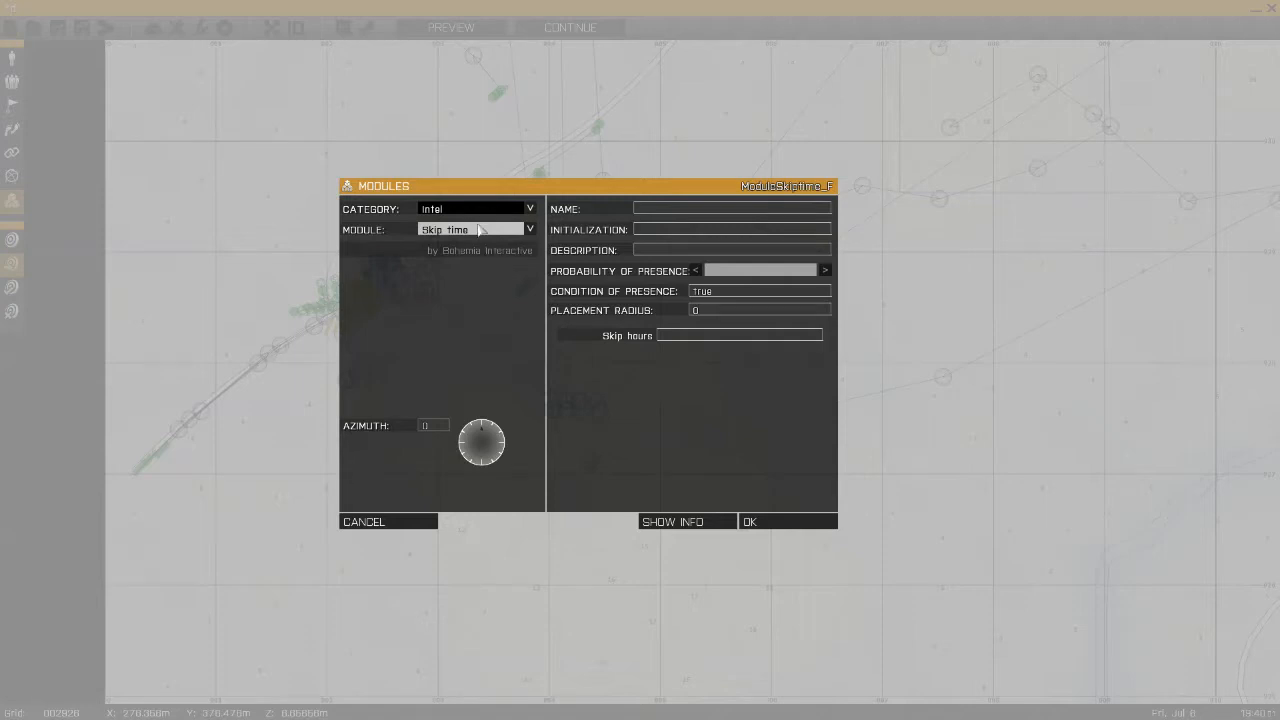
{"action": "left_click", "coordinate": [481, 232]}
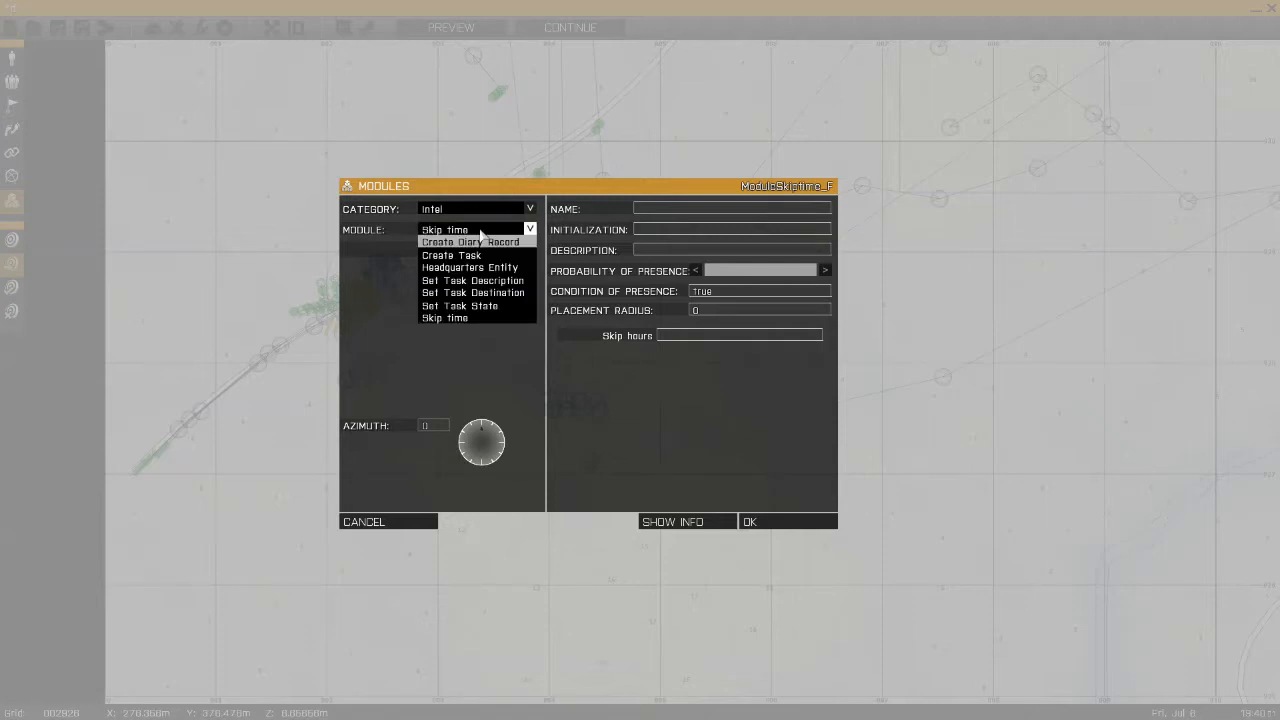
{"action": "left_click", "coordinate": [481, 232]}
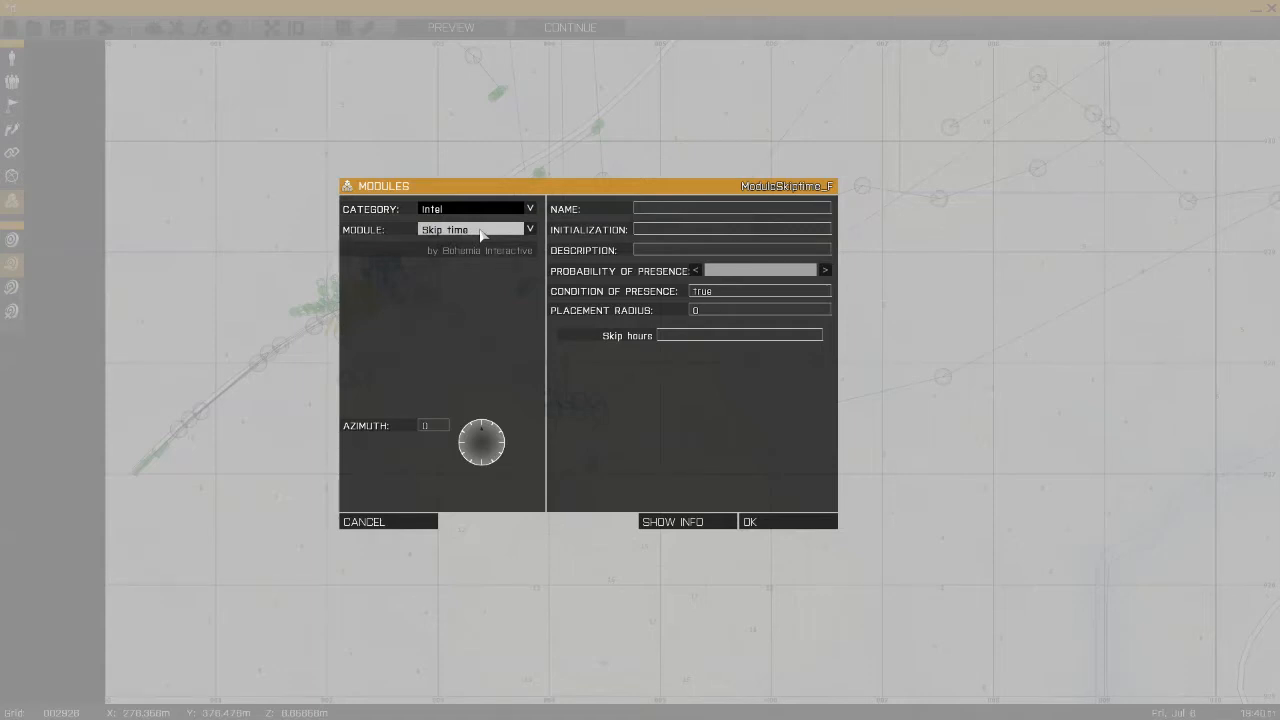
{"action": "left_click", "coordinate": [481, 232]}
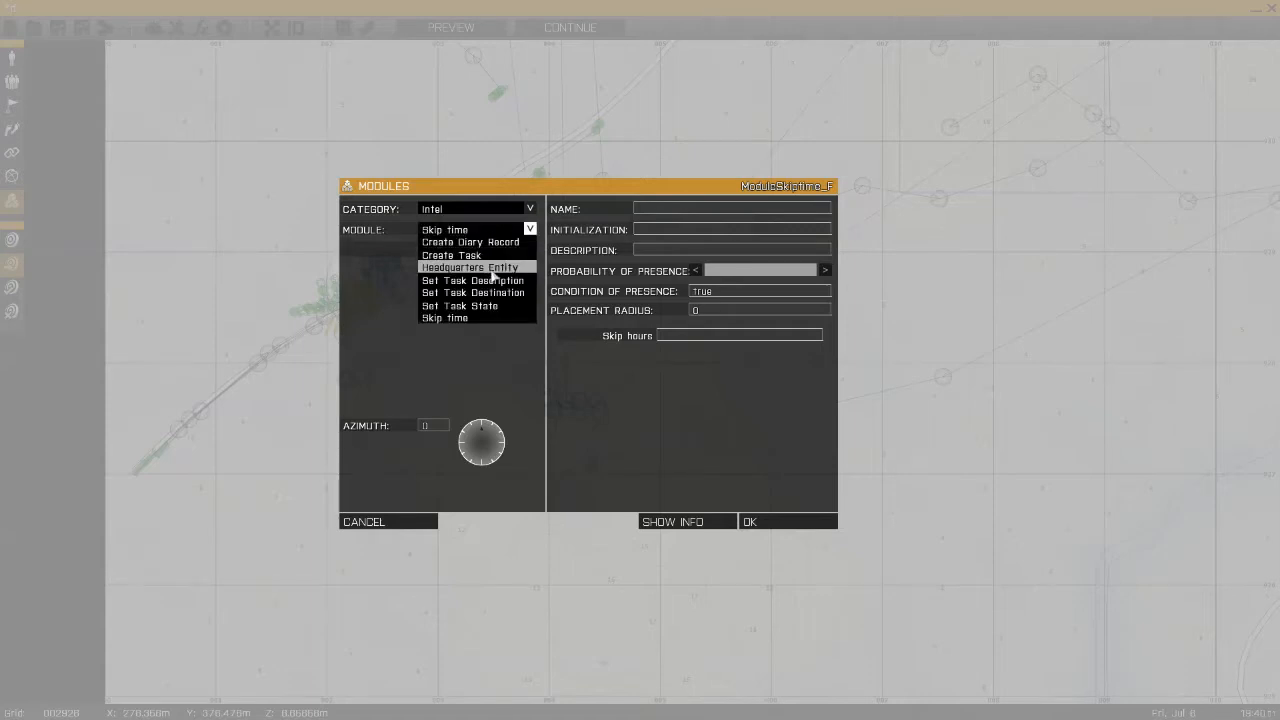
{"action": "left_click", "coordinate": [490, 256]}
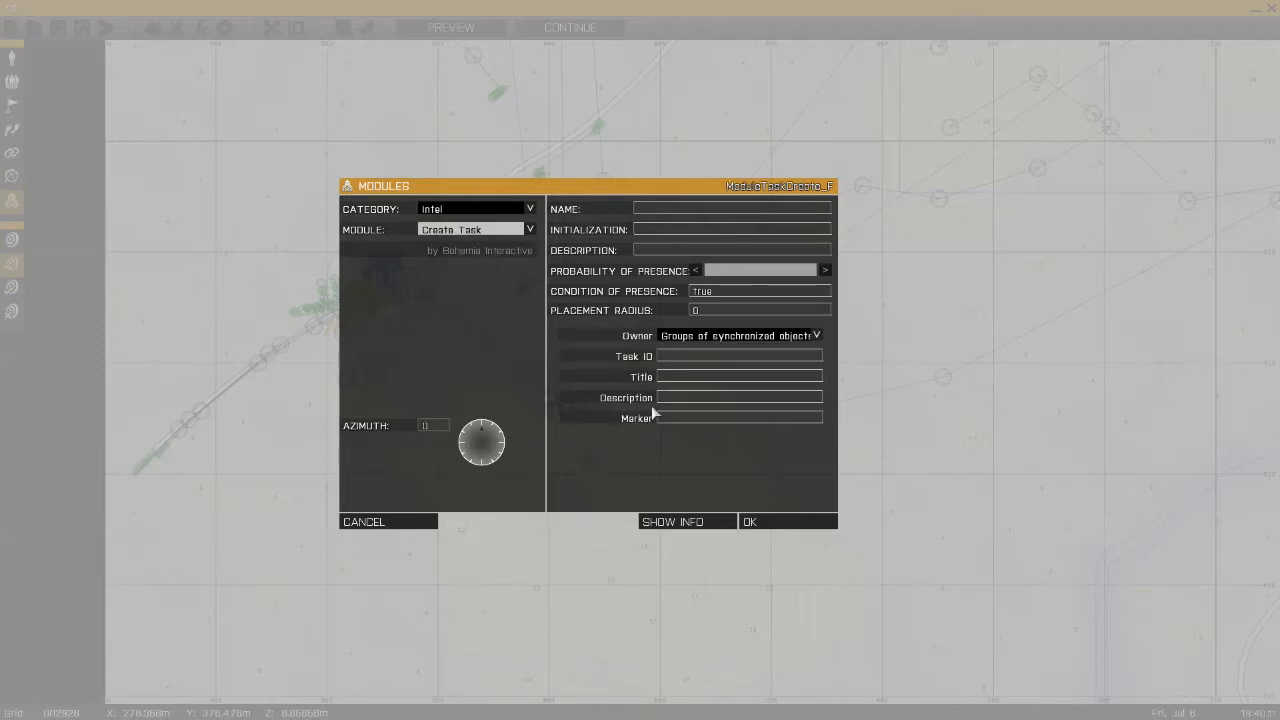
{"action": "left_click", "coordinate": [735, 341]}
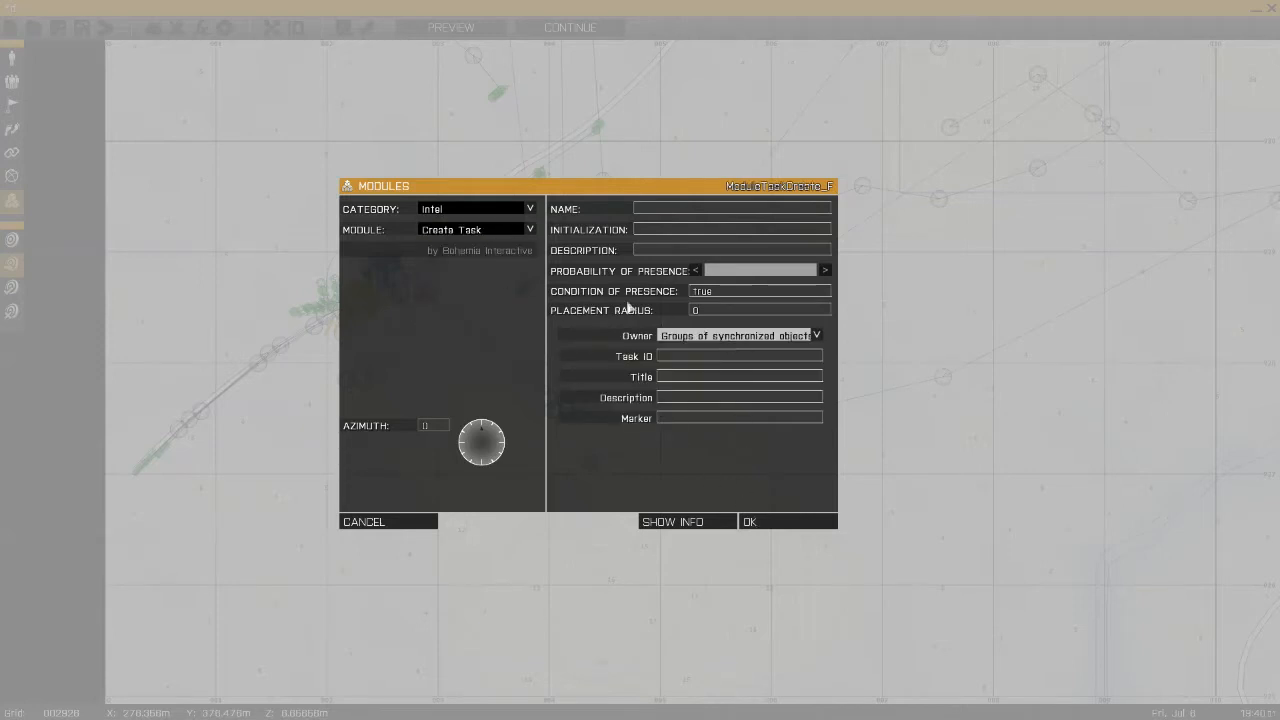
{"action": "left_click", "coordinate": [772, 522]}
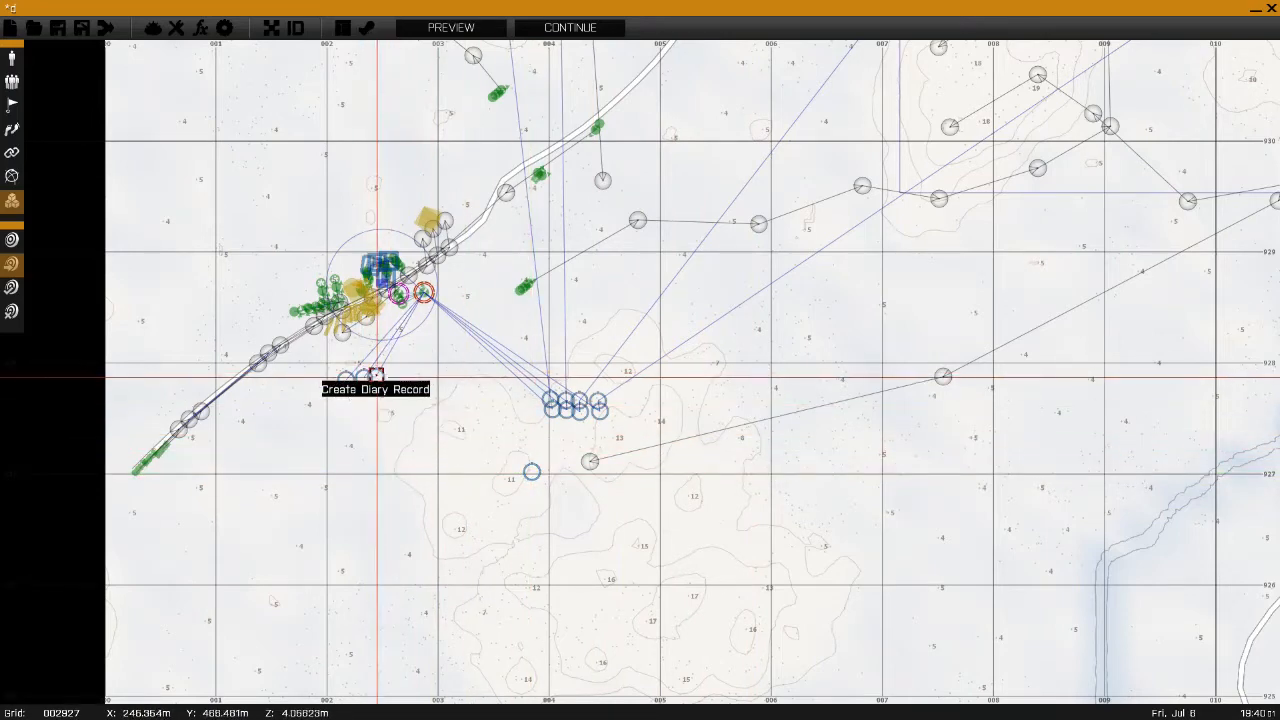
- Place a Create Diary Record module just south of the three linked modules and move it southeast, near the Create Task module
{"action": "double_click", "coordinate": [374, 420]}
{"action": "left_click", "coordinate": [476, 231]}
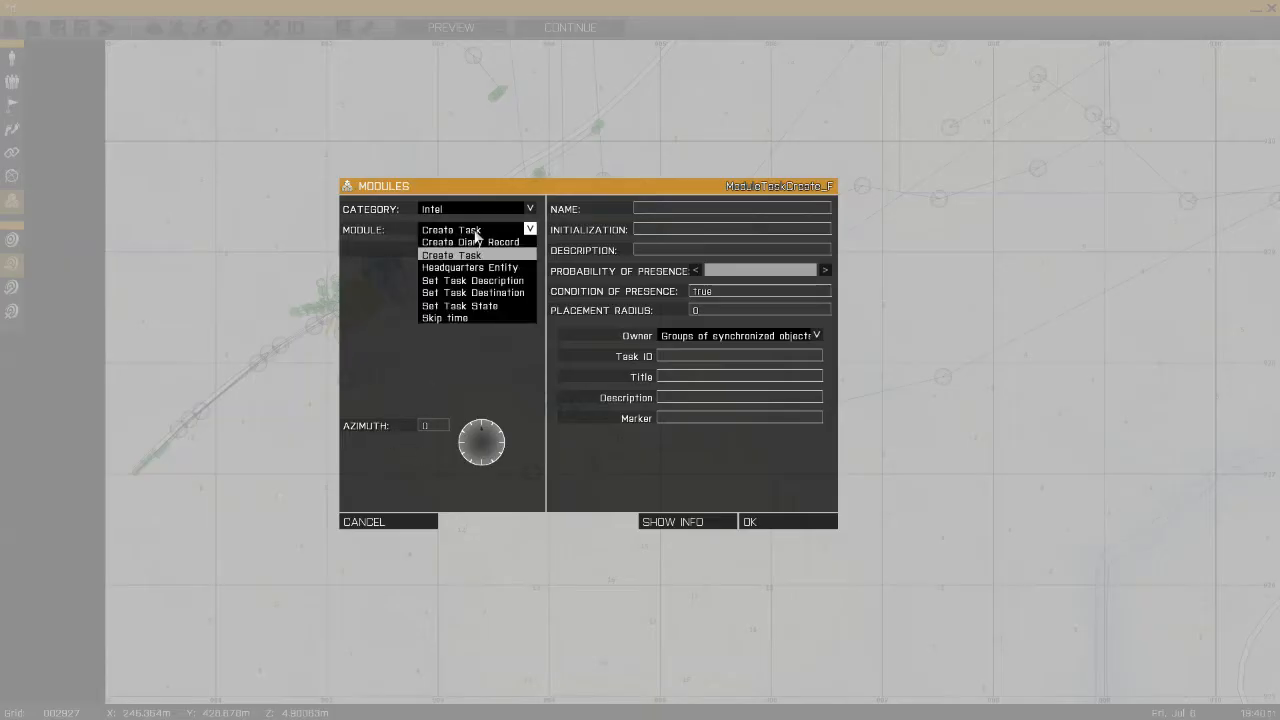
{"action": "left_click", "coordinate": [470, 242]}
{"action": "left_click", "coordinate": [786, 519]}
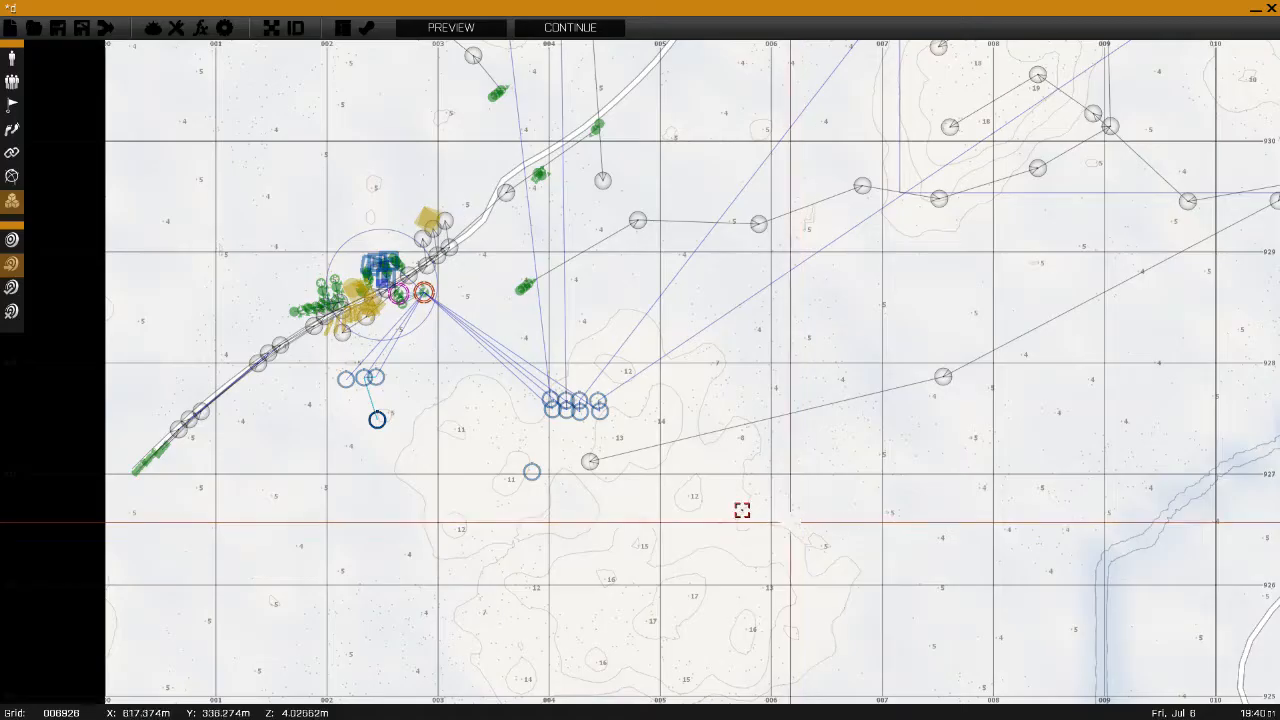
{"action": "left_click_drag", "start_coordinate": [412, 482], "coordinate": [467, 486]}
- Synchronize the High Command - Subordinate module nearest the road with the commander module, and move it and a neighbouring subordinate module beside the commander
{"action": "key", "text": "F2"}
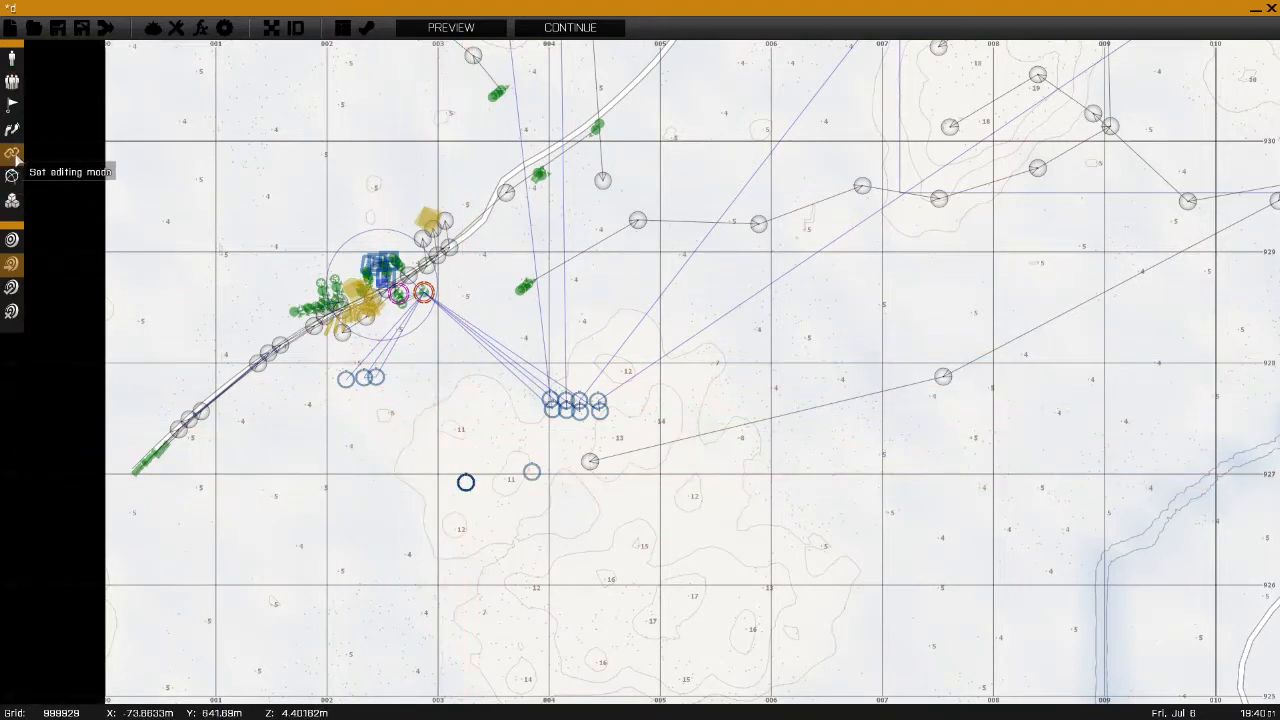
{"action": "scroll", "coordinate": [252, 233], "scroll_direction": "up", "scroll_amount": 6}
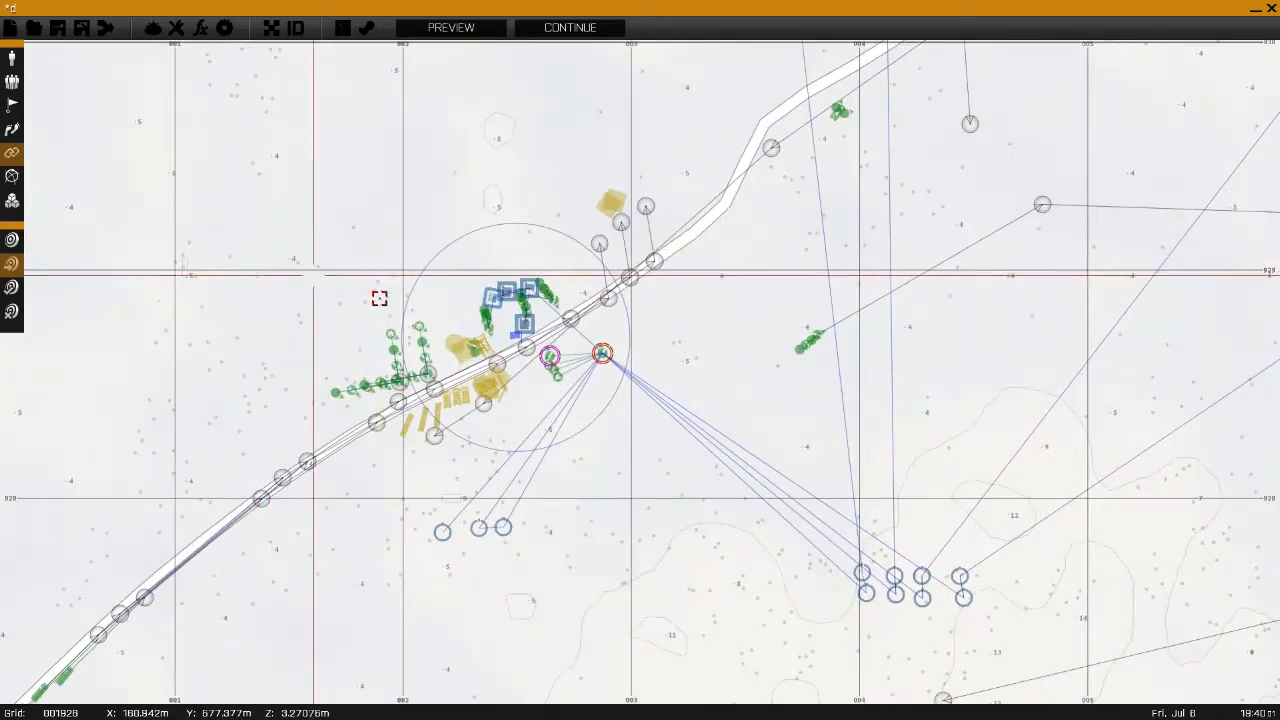
{"action": "left_click", "coordinate": [624, 352]}
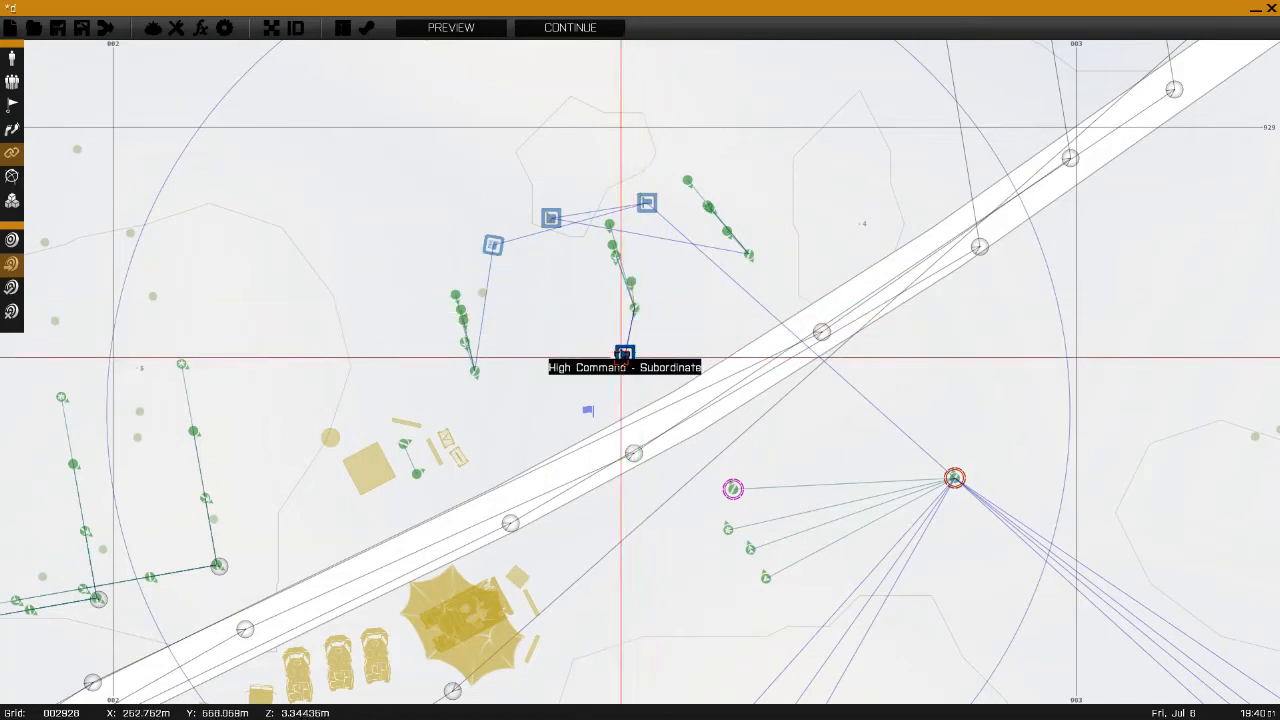
{"action": "left_click_drag", "start_coordinate": [625, 354], "coordinate": [647, 204]}
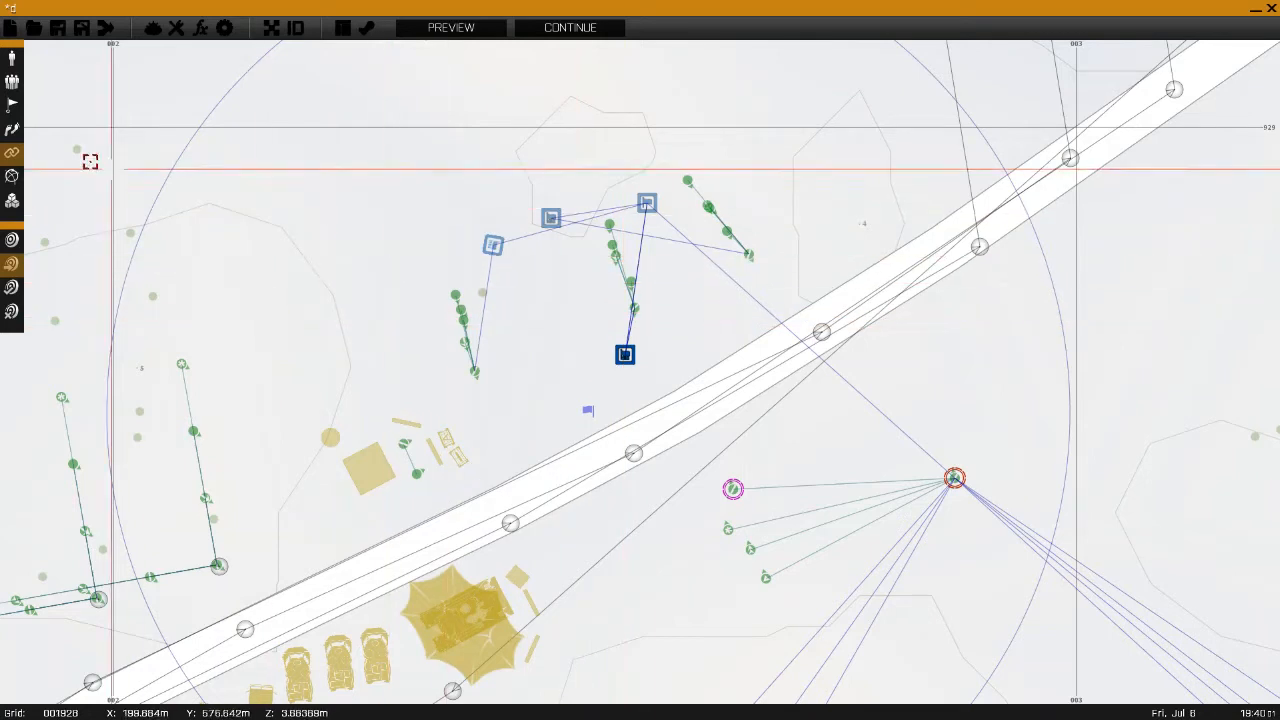
{"action": "left_click_drag", "start_coordinate": [624, 355], "coordinate": [663, 188]}
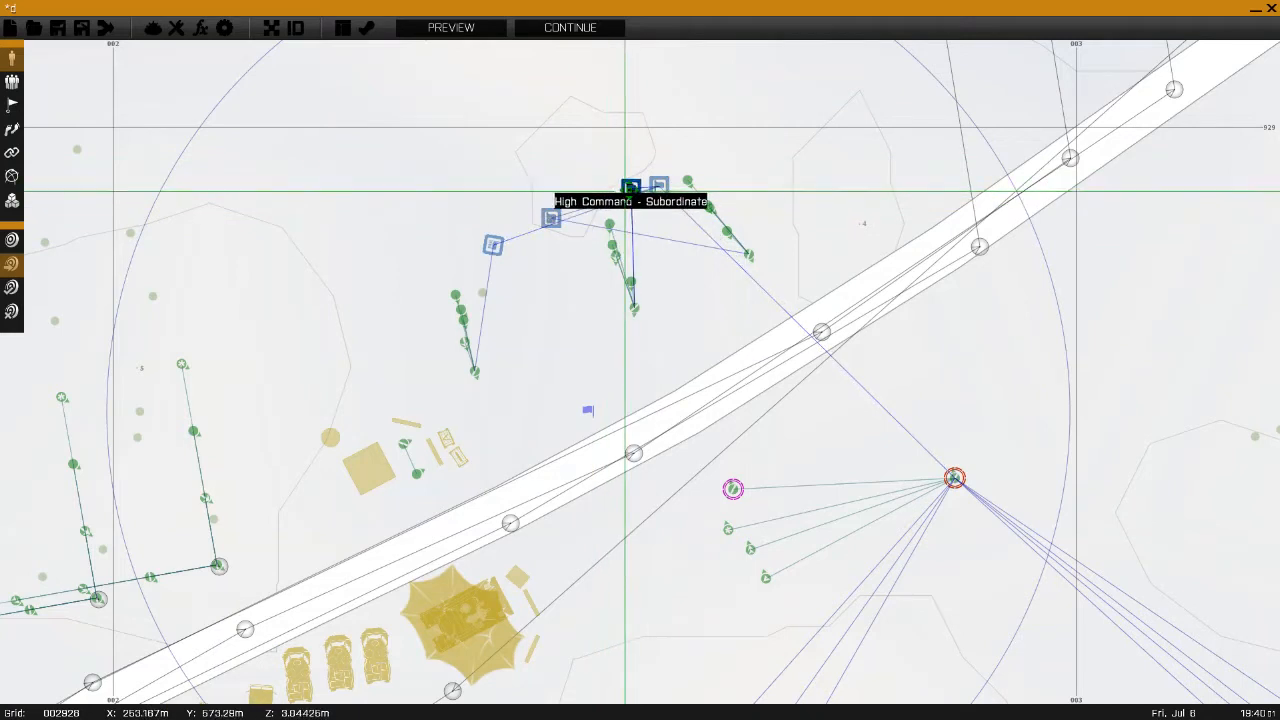
{"action": "left_click_drag", "start_coordinate": [551, 216], "coordinate": [621, 183]}
- Inspect the synchronization links of the squad south of the road and of the High Command modules and squads north of it
{"action": "right_click_drag", "start_coordinate": [775, 293], "coordinate": [668, 213]}
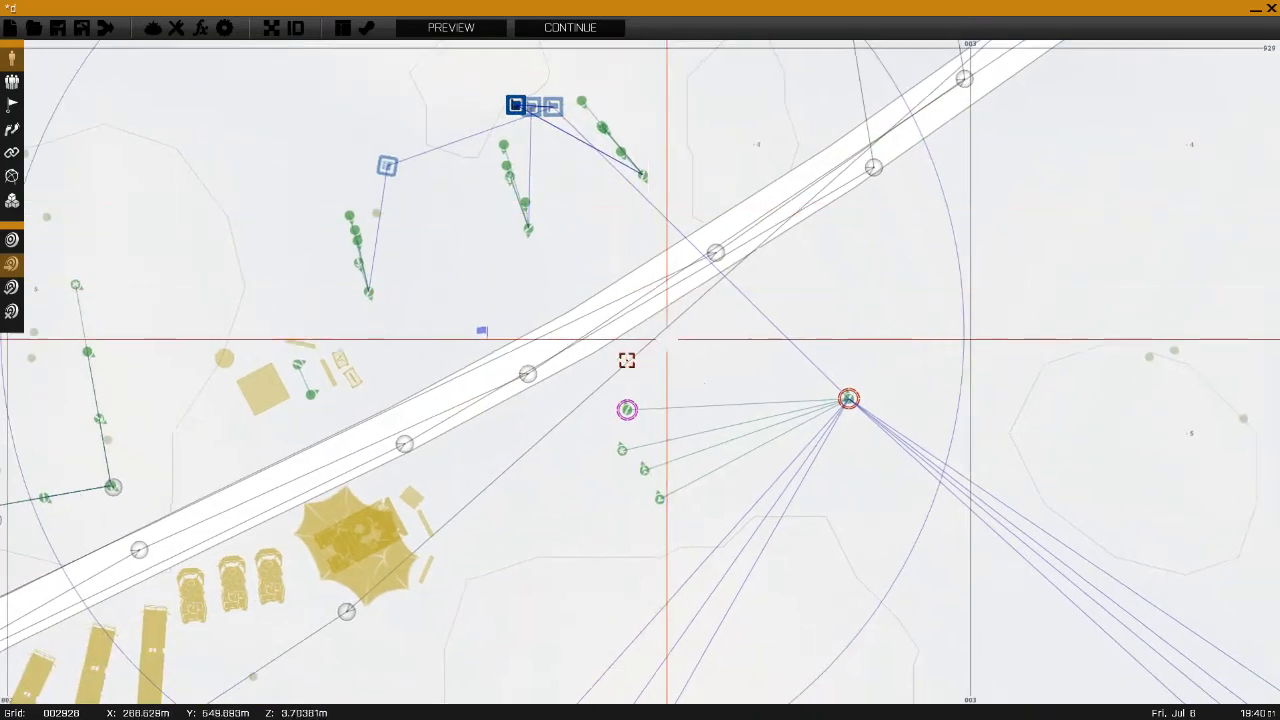
{"action": "left_click_drag", "start_coordinate": [590, 360], "coordinate": [920, 523]}
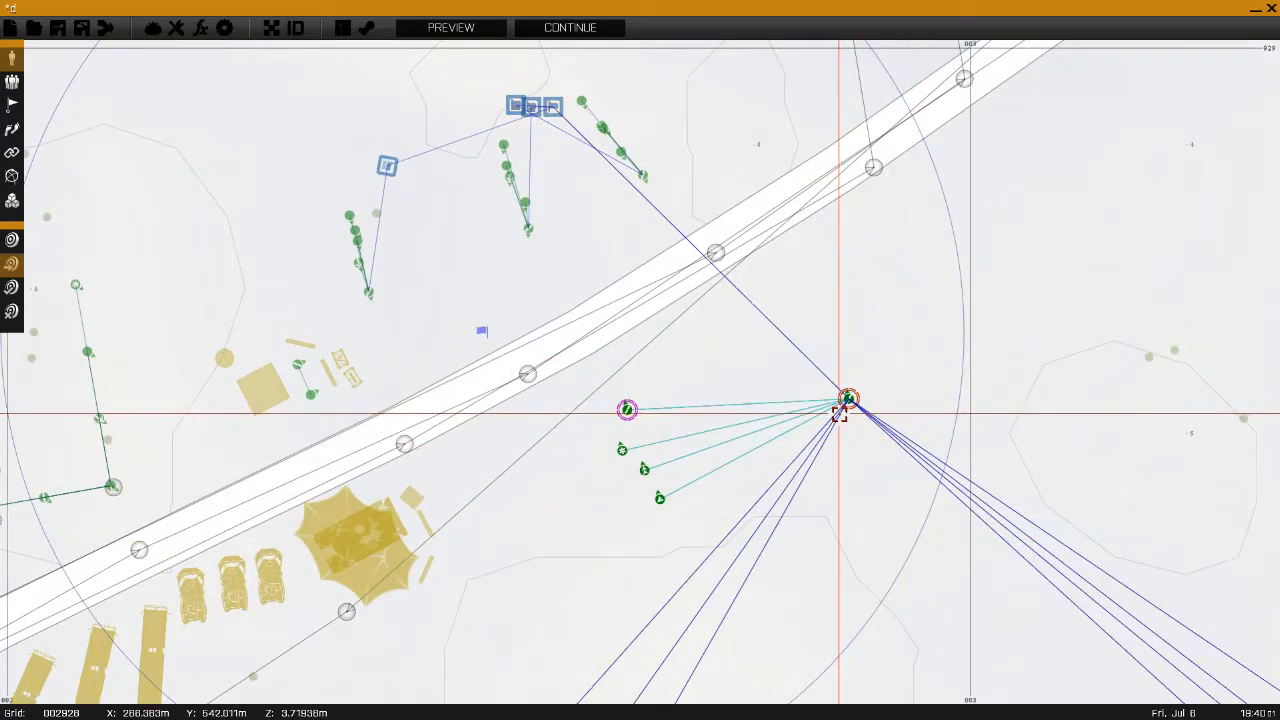
{"action": "left_click", "coordinate": [837, 404]}
{"action": "right_click_drag", "start_coordinate": [321, 203], "coordinate": [473, 330]}
{"action": "left_click_drag", "start_coordinate": [410, 156], "coordinate": [841, 445]}
{"action": "left_click", "coordinate": [762, 406]}
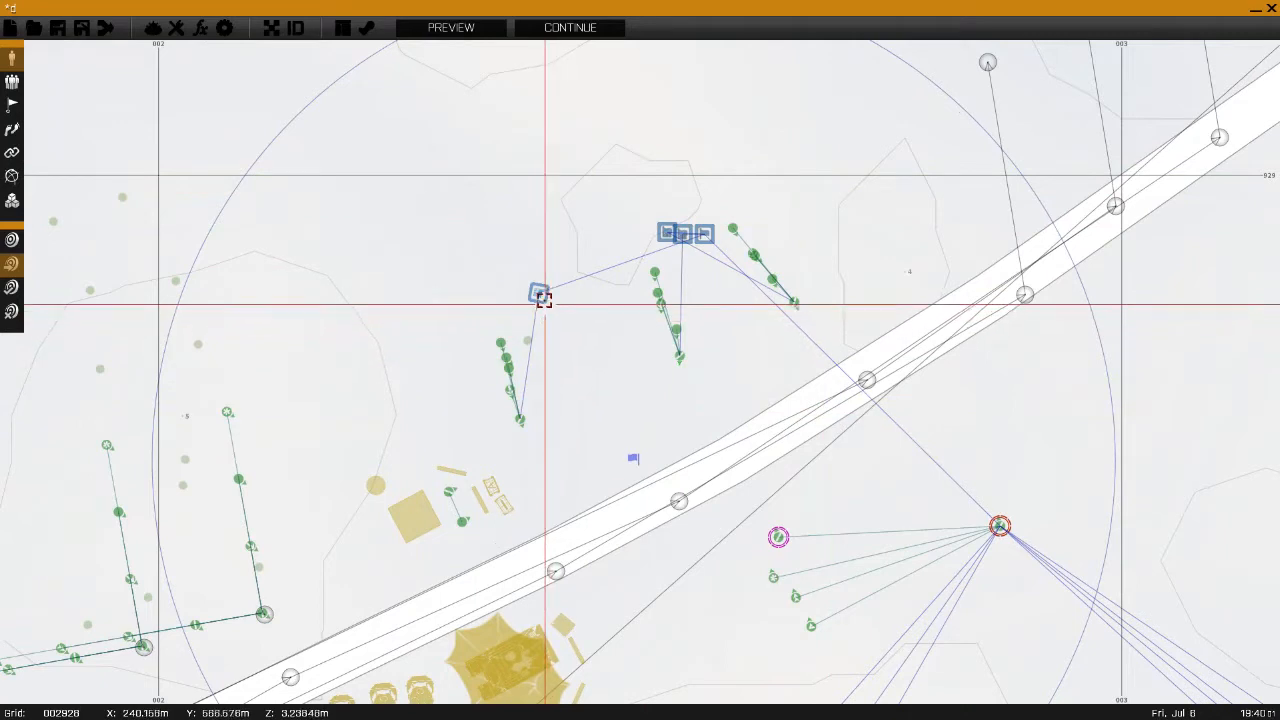
- Arrange the three High Command - Subordinate modules in a row just west of the commander module
{"action": "left_click_drag", "start_coordinate": [539, 292], "coordinate": [567, 255]}
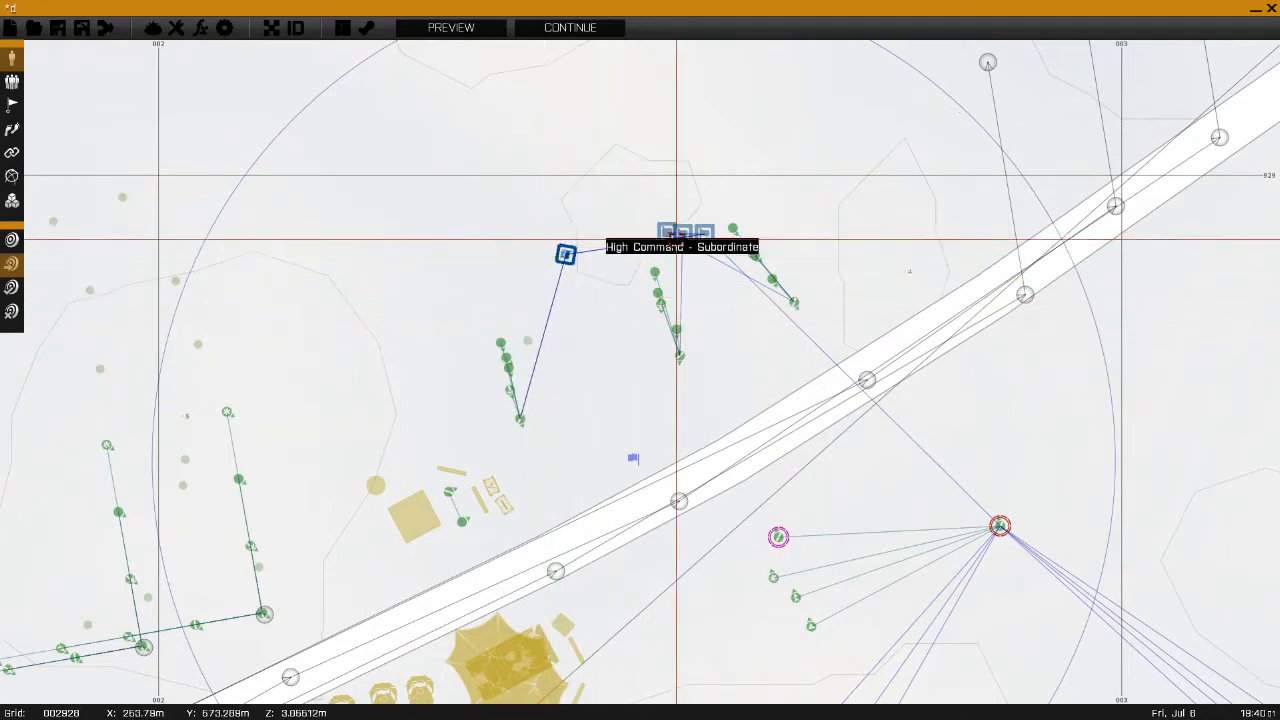
{"action": "left_click_drag", "start_coordinate": [669, 231], "coordinate": [599, 252]}
{"action": "left_click_drag", "start_coordinate": [682, 231], "coordinate": [631, 255]}
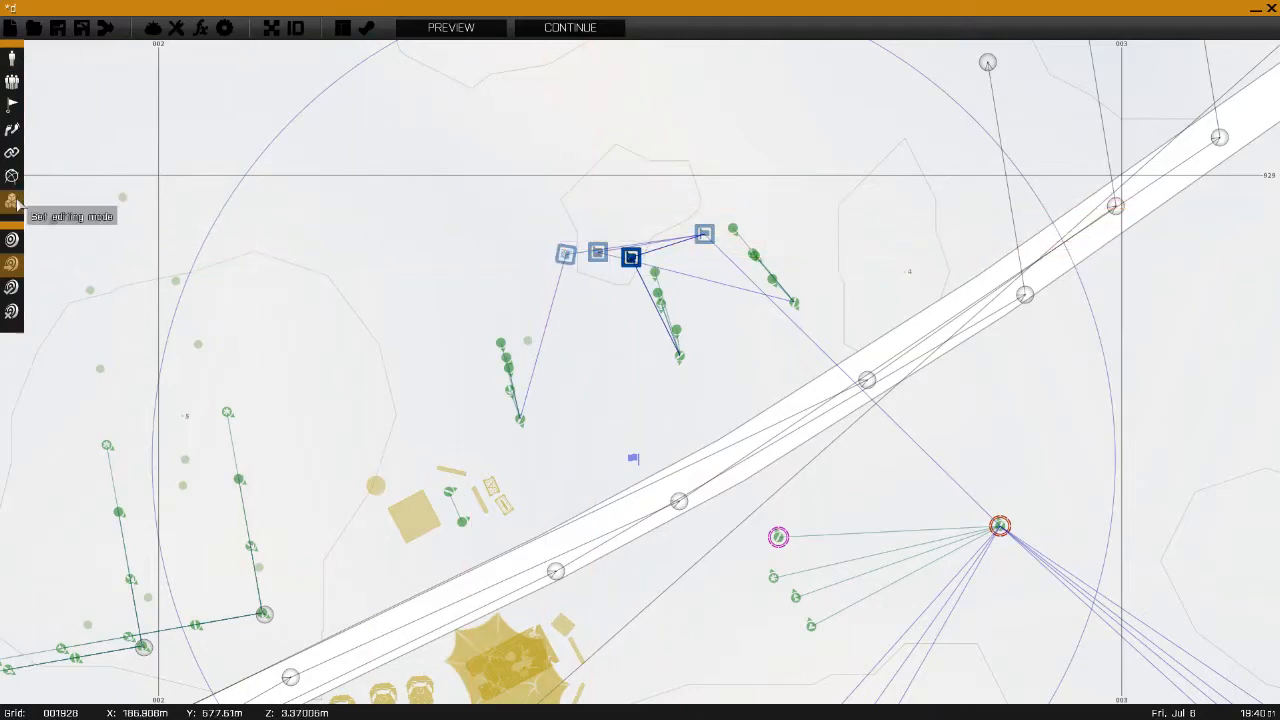
- View the High Command - Commander and High Command - Subordinate modules in the Misc category without placing either one
{"action": "double_click", "coordinate": [312, 234]}
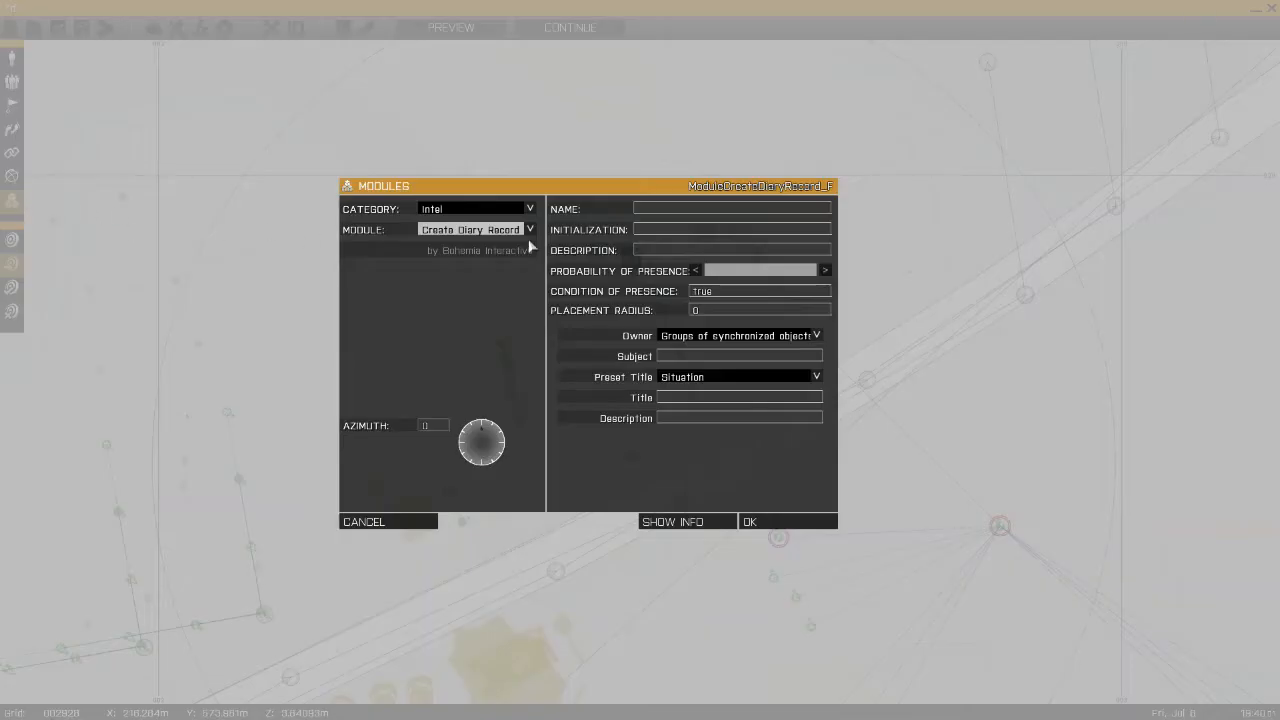
{"action": "left_click", "coordinate": [494, 230]}
{"action": "left_click", "coordinate": [494, 211]}
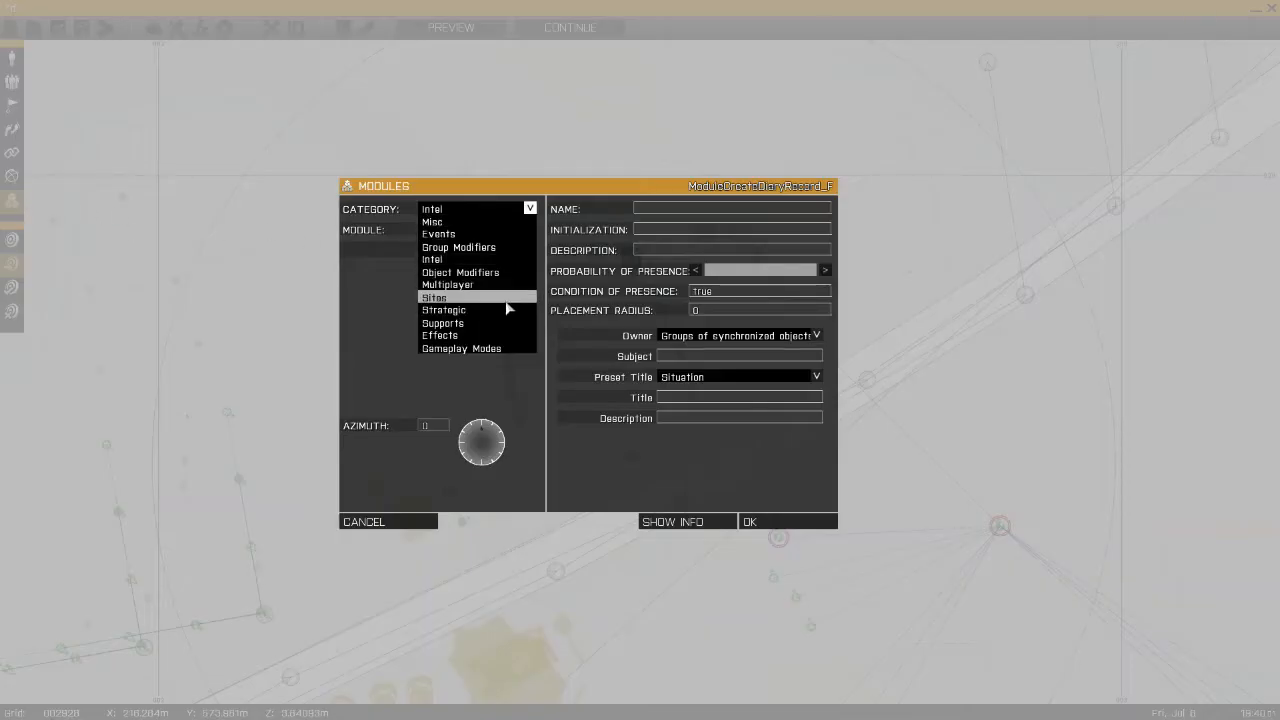
{"action": "left_click", "coordinate": [483, 222]}
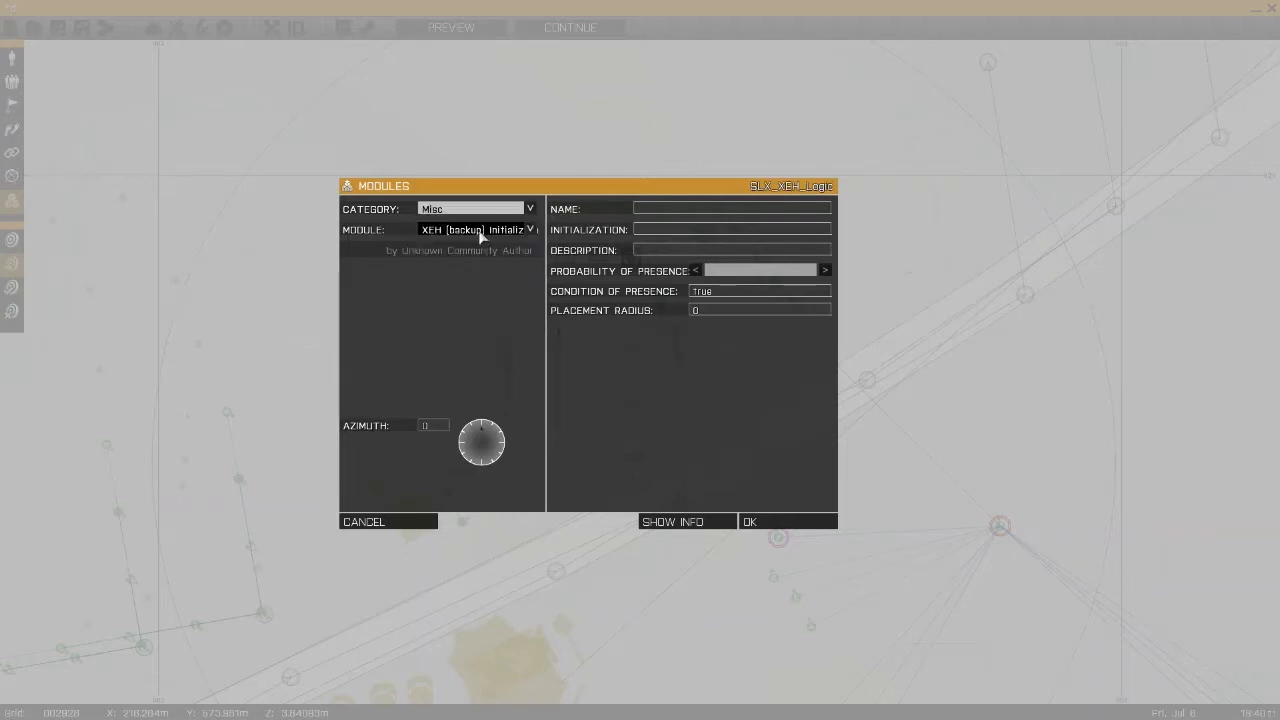
{"action": "left_click", "coordinate": [480, 231]}
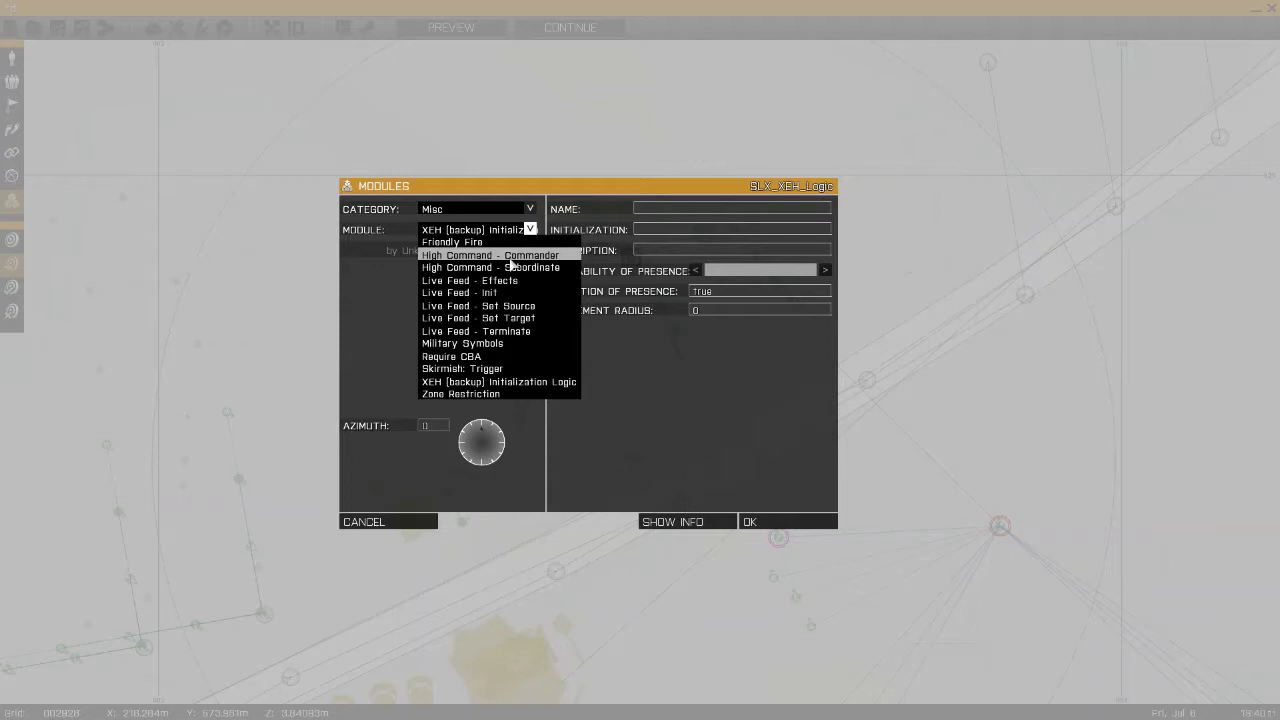
{"action": "left_click", "coordinate": [511, 257]}
{"action": "left_click", "coordinate": [512, 236]}
{"action": "left_click", "coordinate": [519, 268]}
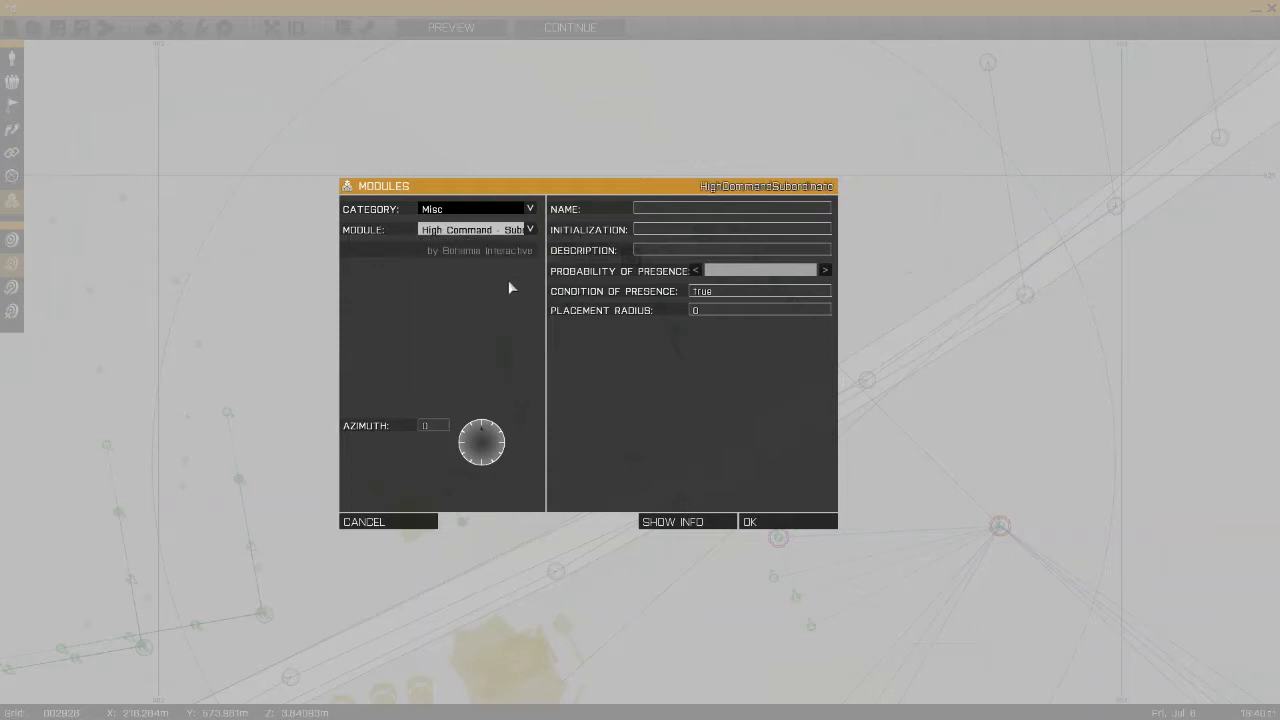
{"action": "left_click", "coordinate": [418, 516]}
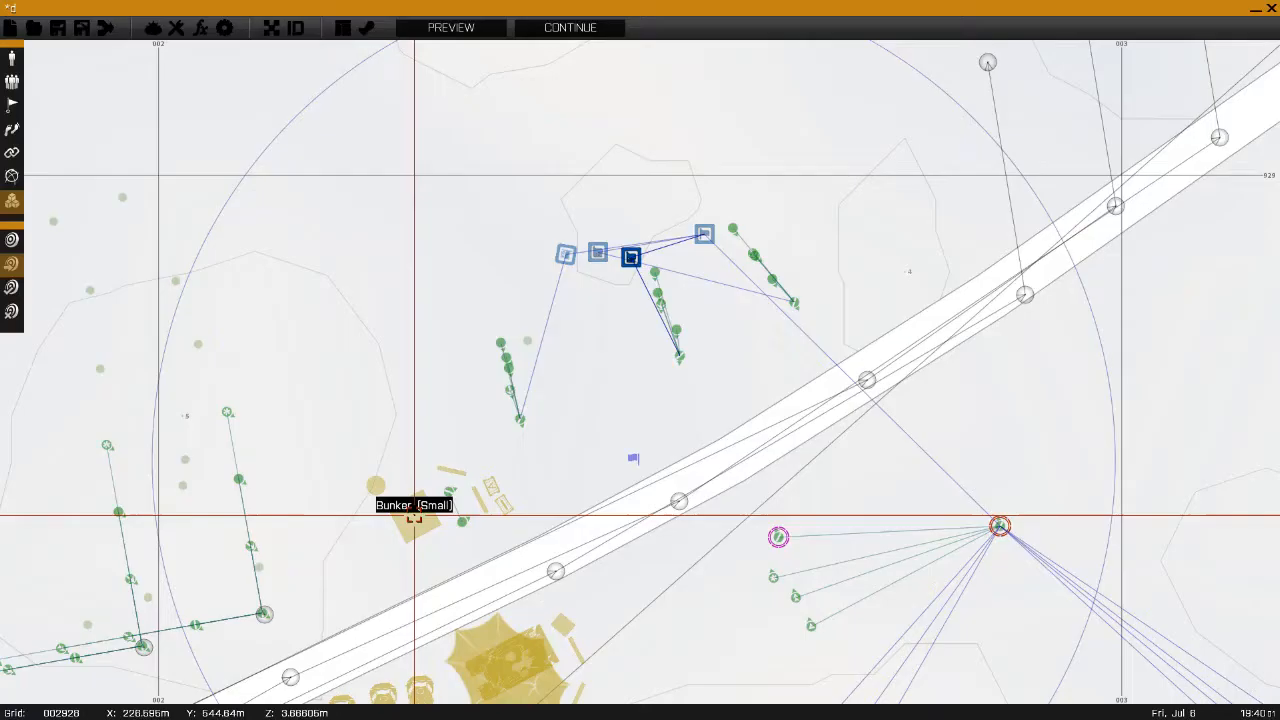
{"action": "scroll", "coordinate": [323, 300], "scroll_direction": "down", "scroll_amount": 3}
{"action": "scroll", "coordinate": [411, 243], "scroll_direction": "down", "scroll_amount": 2}
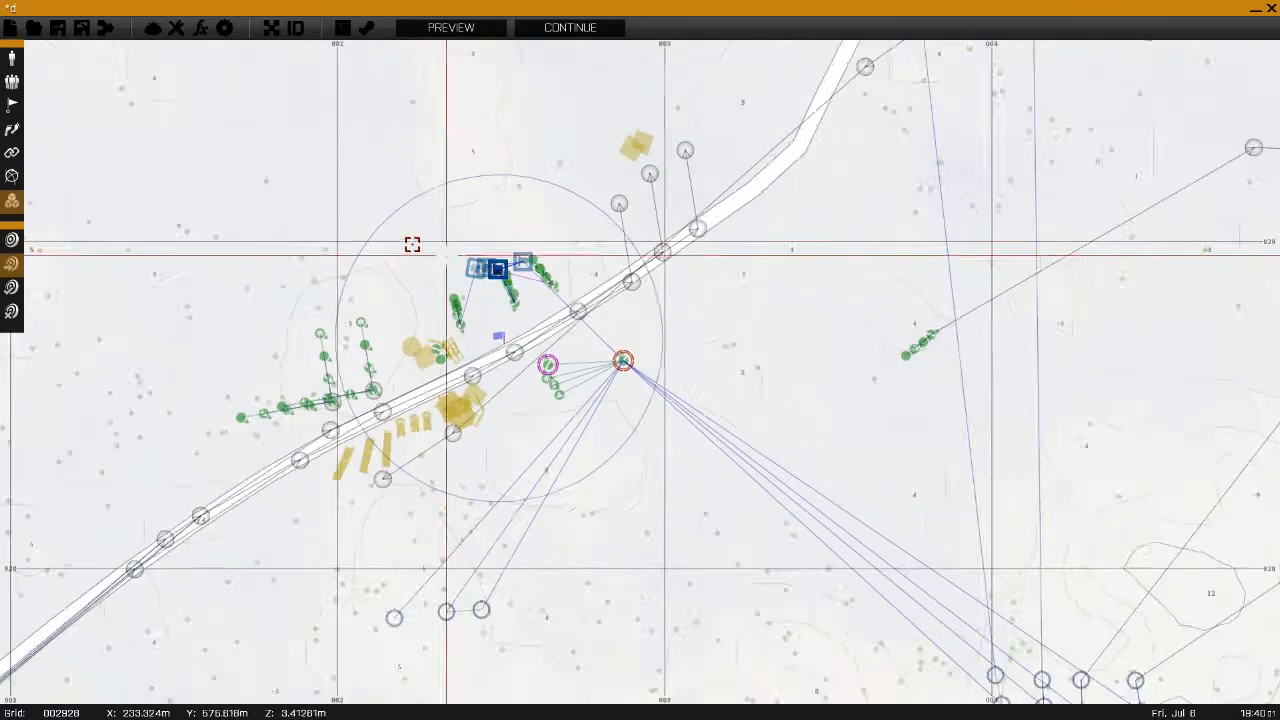
{"action": "scroll", "coordinate": [703, 305], "scroll_direction": "up", "scroll_amount": 2}
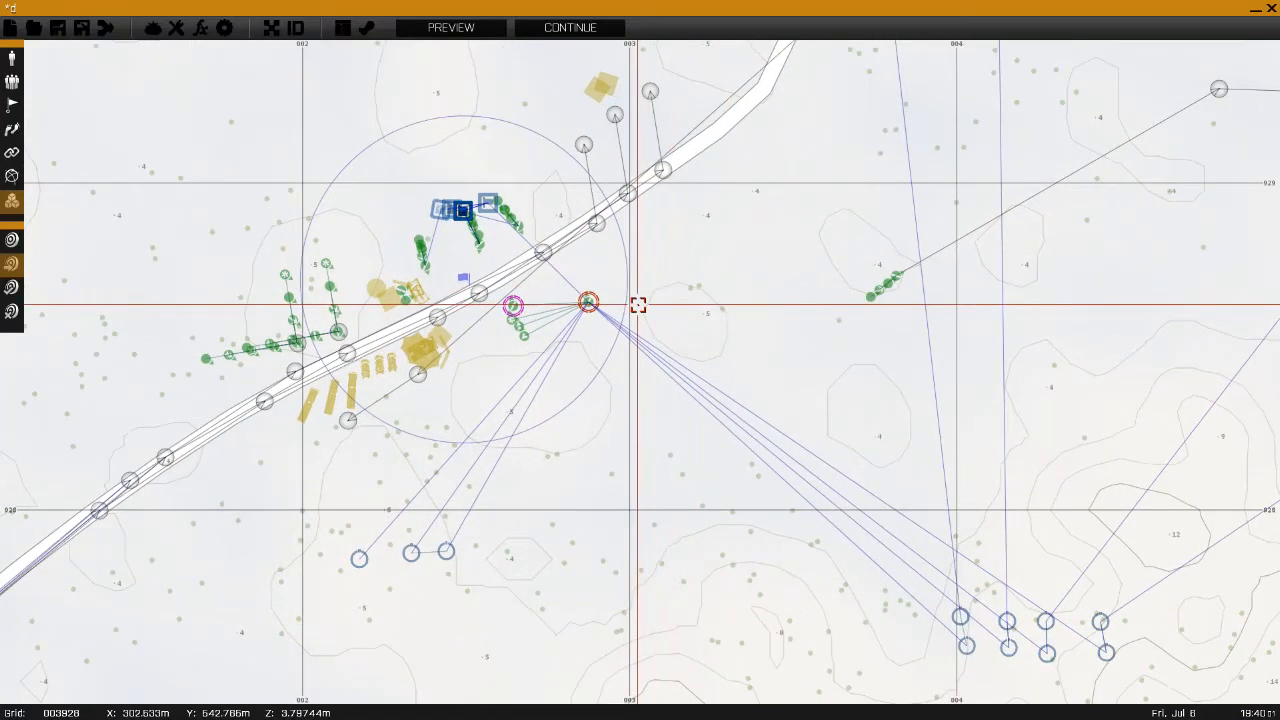
{"action": "scroll", "coordinate": [638, 304], "scroll_direction": "up", "scroll_amount": 5}
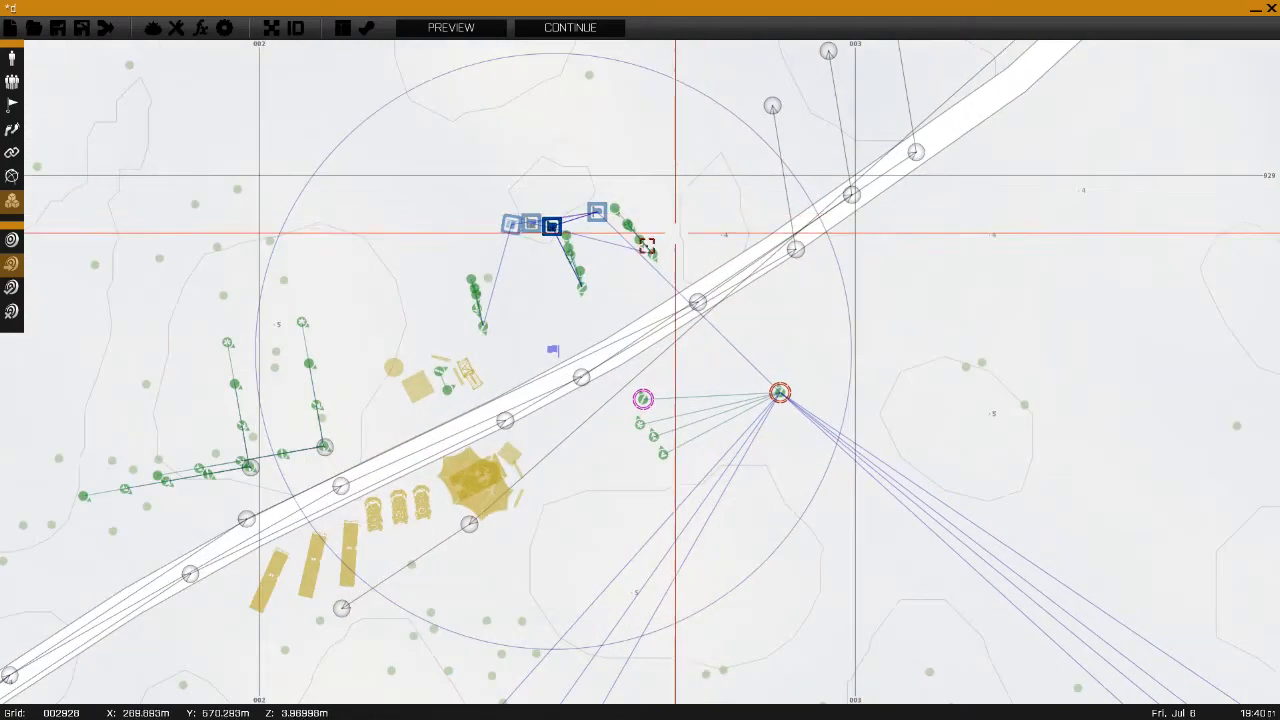
- Align the westernmost High Command - Subordinate module with the row of modules and review the settings of the one nearest the commander
{"action": "scroll", "coordinate": [646, 246], "scroll_direction": "up", "scroll_amount": 3}
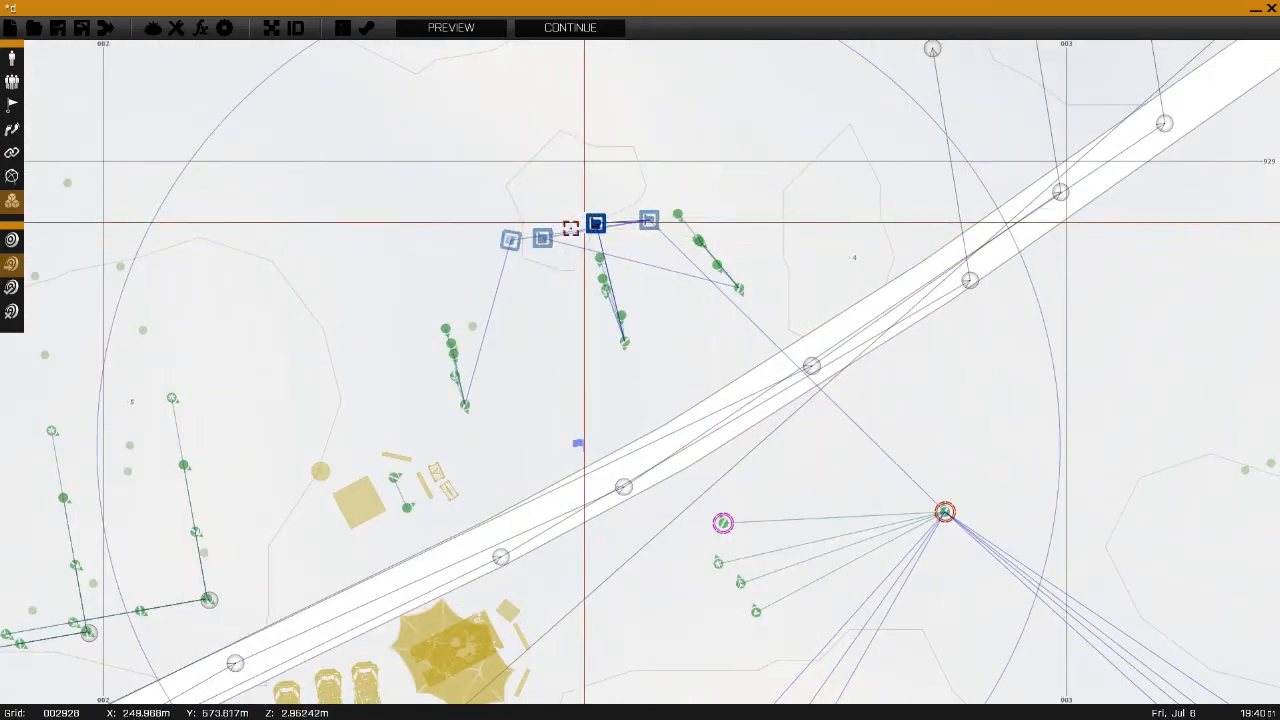
{"action": "left_click_drag", "start_coordinate": [545, 239], "coordinate": [515, 224]}
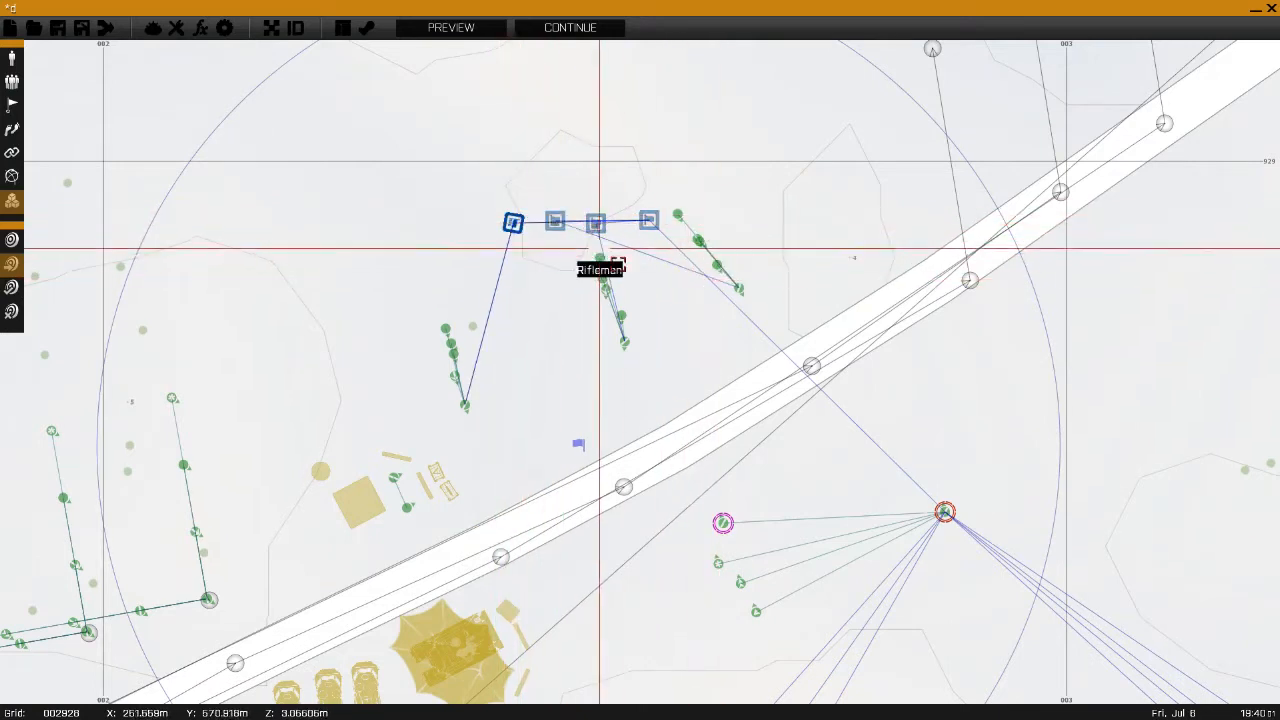
{"action": "scroll", "coordinate": [563, 240], "scroll_direction": "up", "scroll_amount": 4}
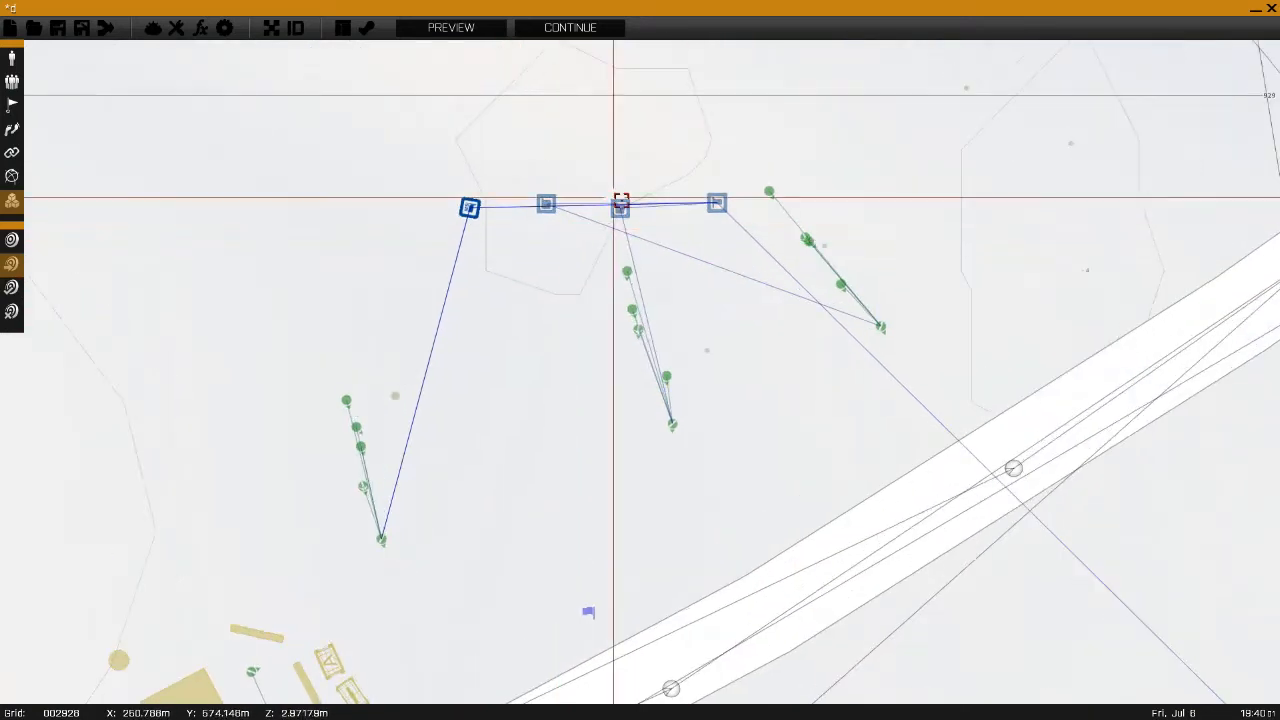
{"action": "double_click", "coordinate": [620, 203]}
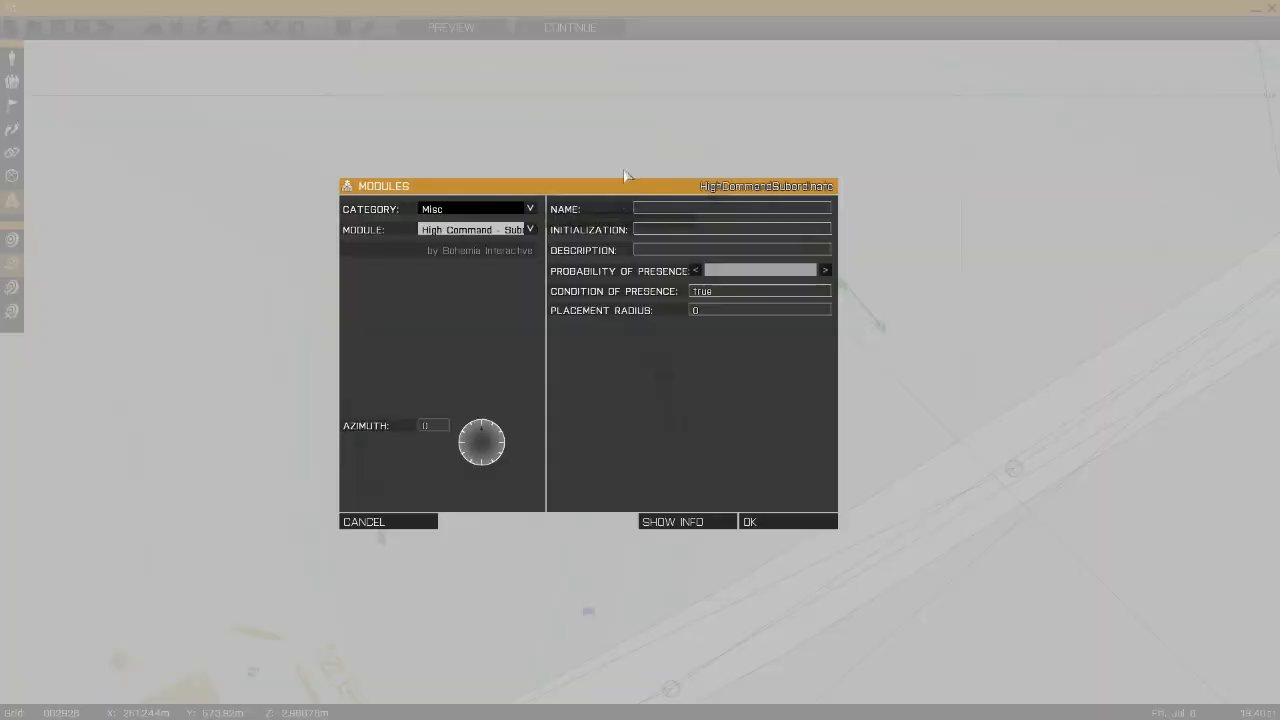
{"action": "left_click", "coordinate": [402, 518]}
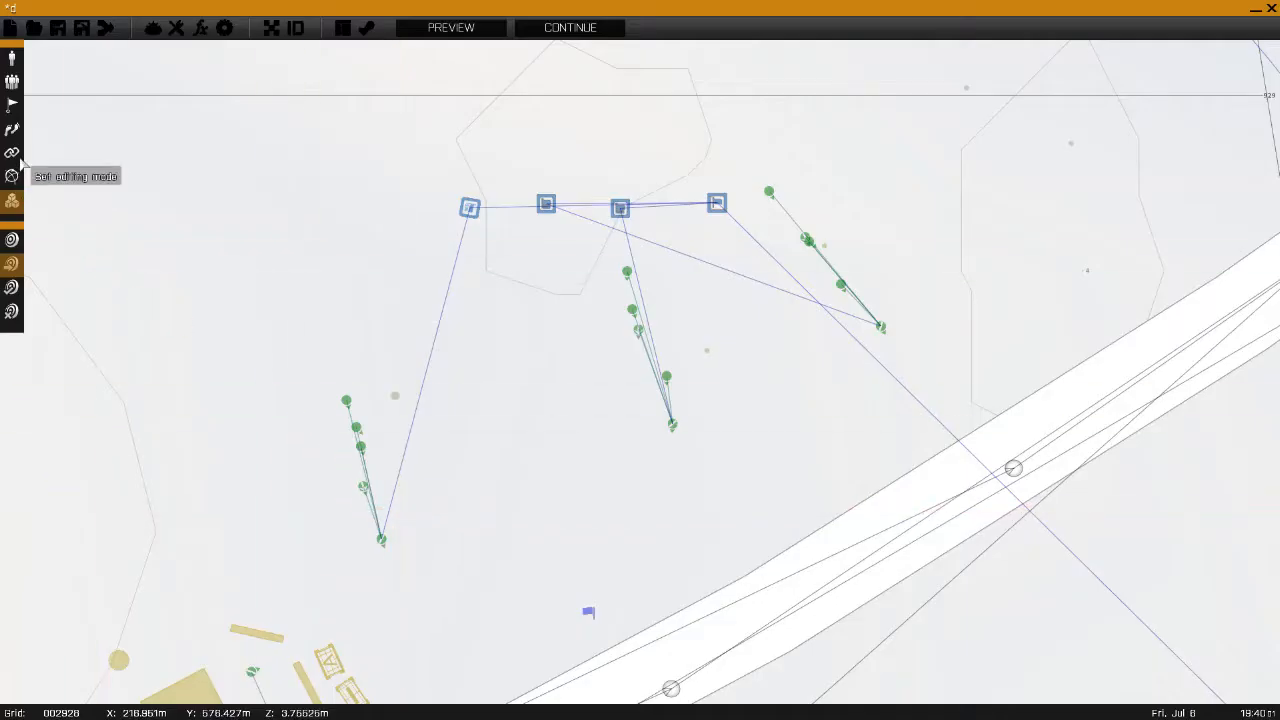
- Move the High Command - Commander module south of the road, close to the team leader there
{"action": "right_click_drag", "start_coordinate": [692, 242], "coordinate": [598, 212]}
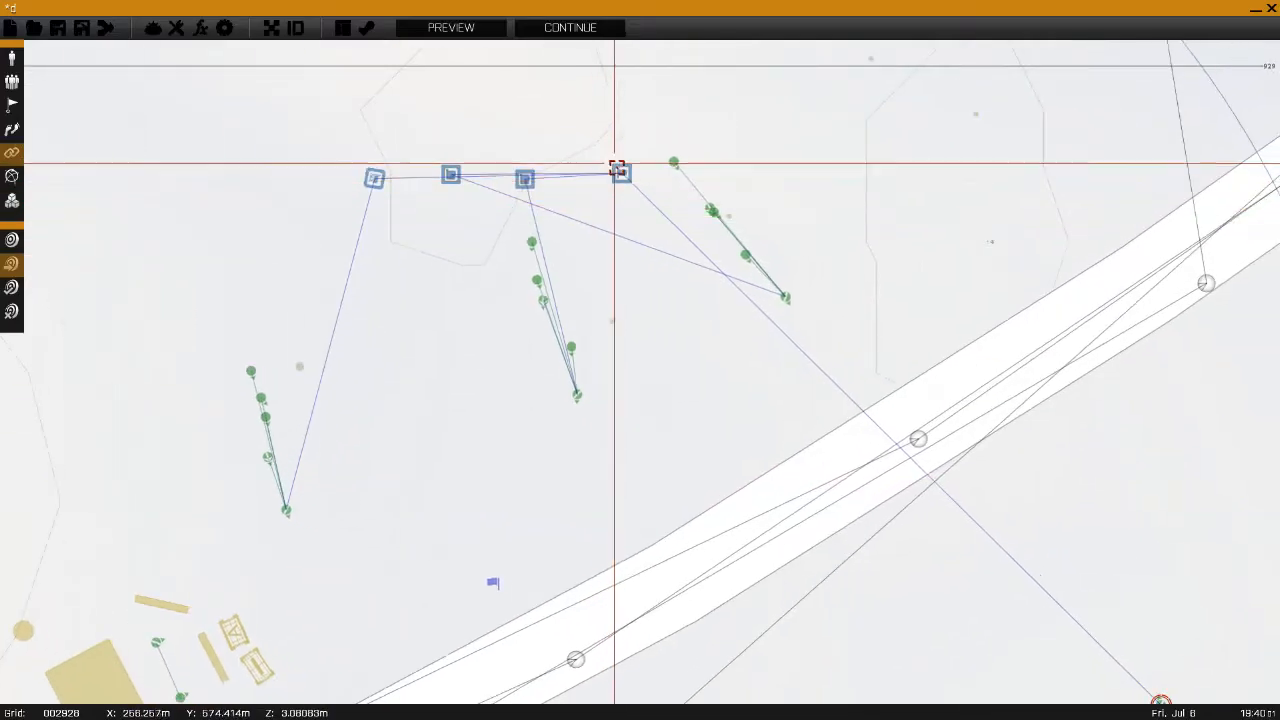
{"action": "left_click", "coordinate": [620, 174]}
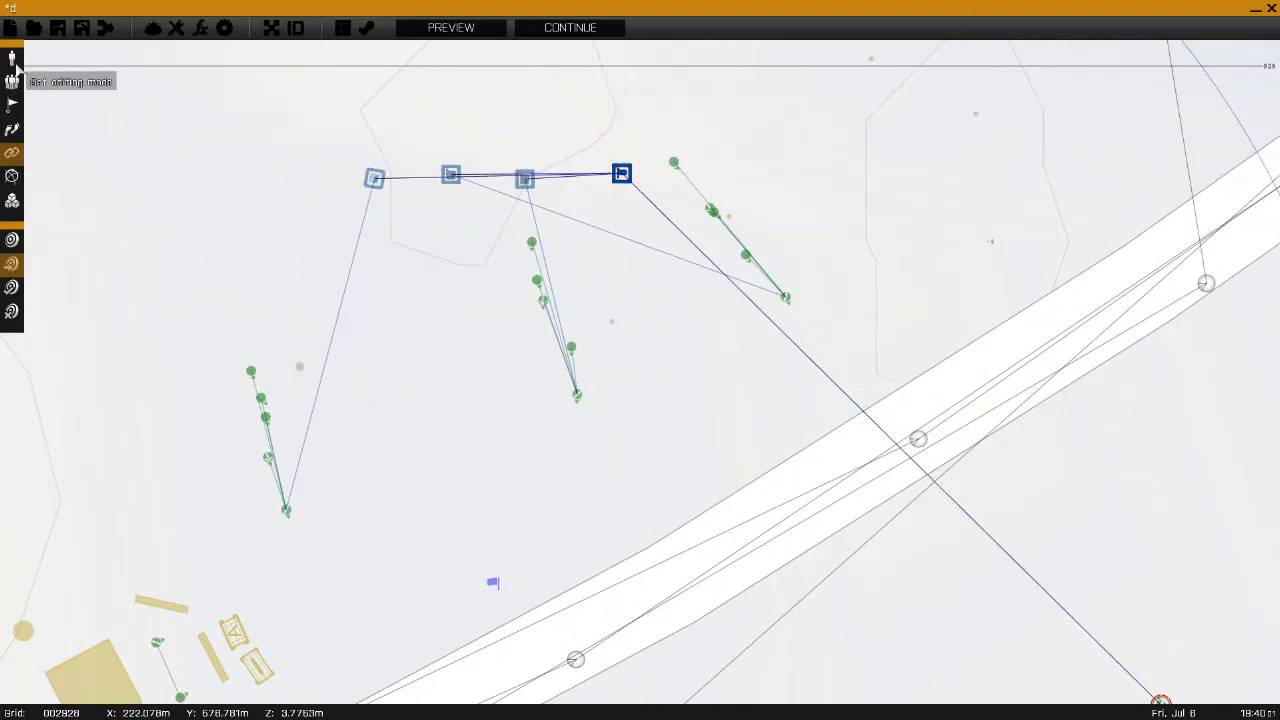
{"action": "left_click_drag", "start_coordinate": [831, 367], "coordinate": [634, 171]}
{"action": "right_click_drag", "start_coordinate": [798, 323], "coordinate": [634, 171]}
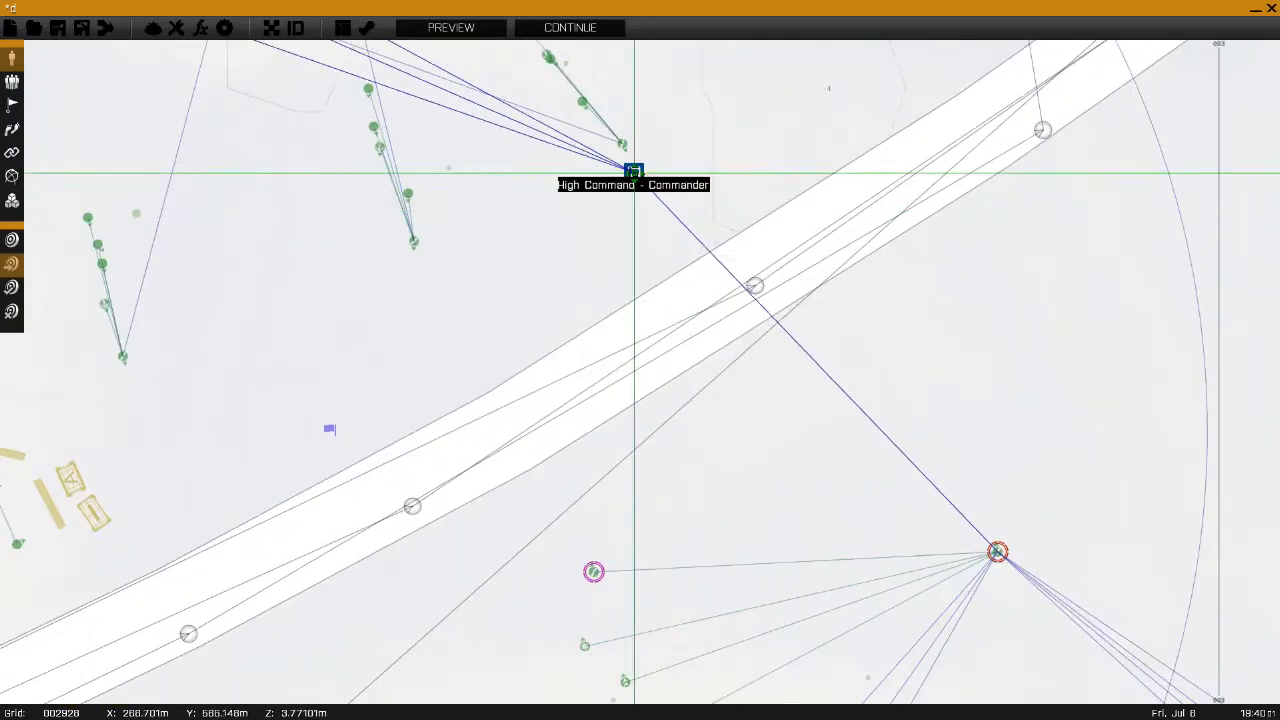
{"action": "scroll", "coordinate": [717, 371], "scroll_direction": "down", "scroll_amount": 2}
{"action": "left_click_drag", "start_coordinate": [634, 171], "coordinate": [771, 406]}
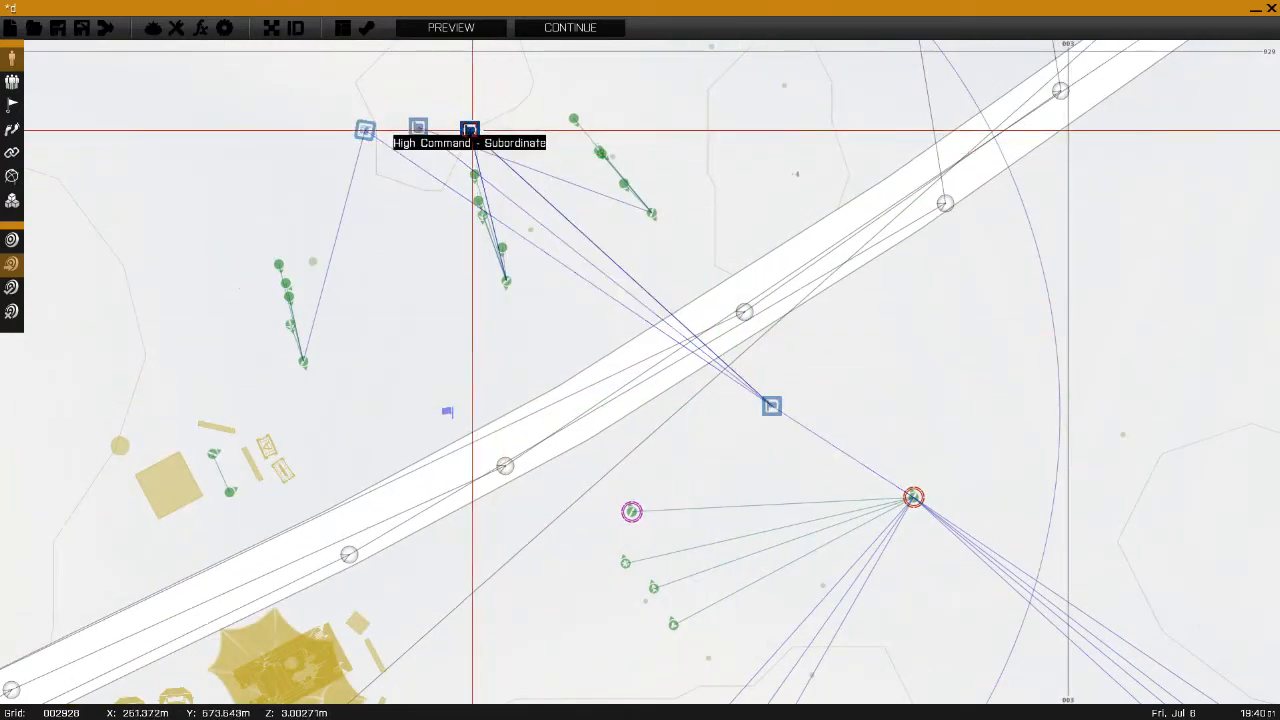
- Spread out the three High Command - Subordinate modules north of the road, each between its own squad and the commander module
{"action": "left_click_drag", "start_coordinate": [542, 216], "coordinate": [589, 277]}
{"action": "left_click_drag", "start_coordinate": [420, 122], "coordinate": [617, 216]}
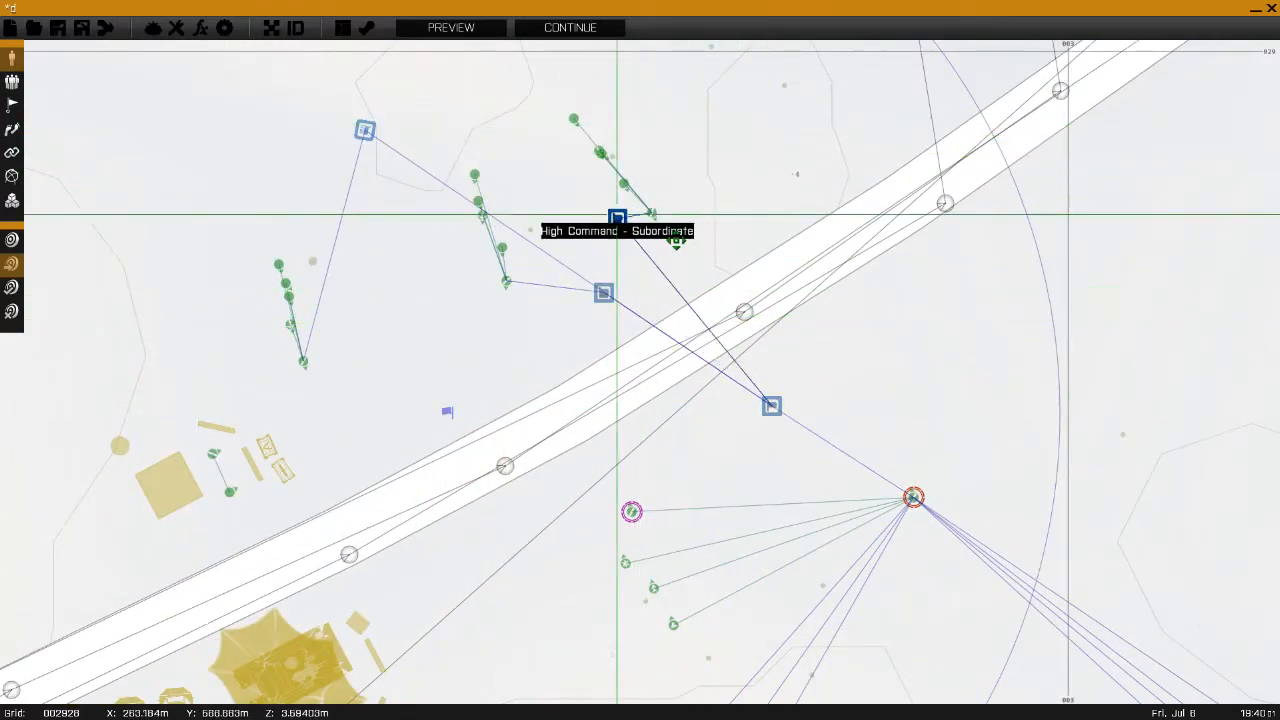
{"action": "left_click_drag", "start_coordinate": [365, 130], "coordinate": [483, 349]}
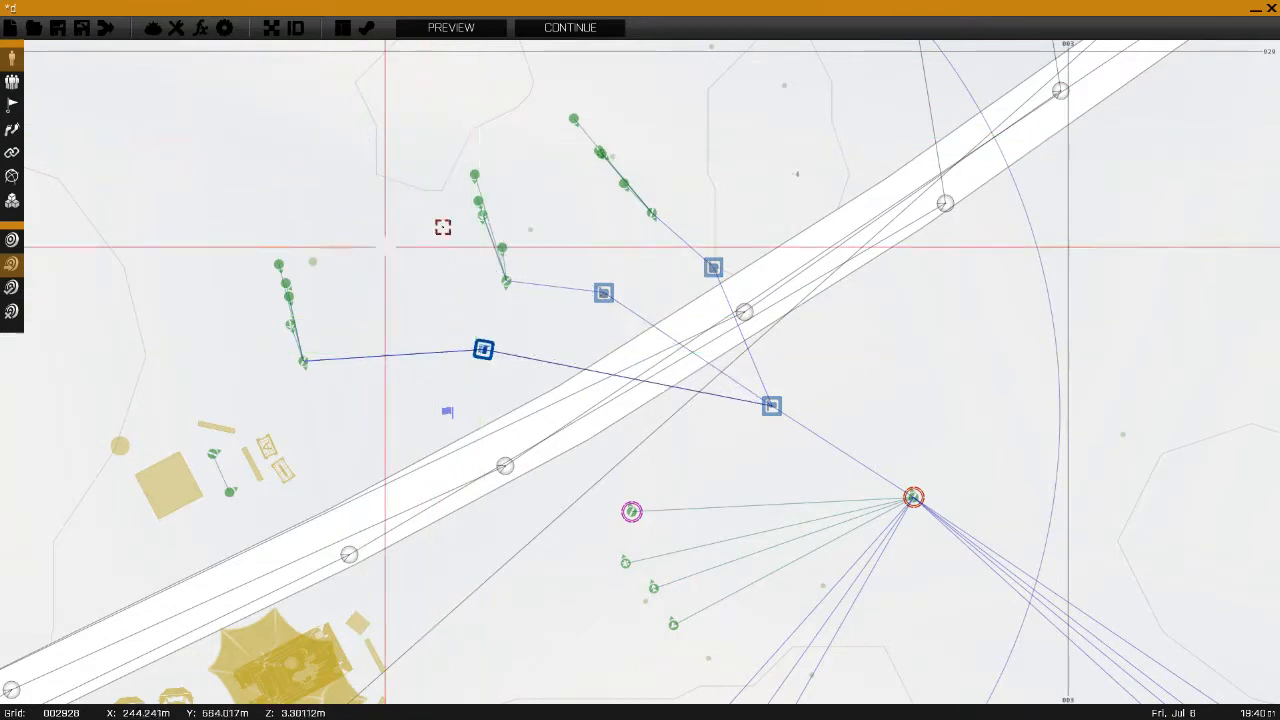
{"action": "right_click_drag", "start_coordinate": [771, 163], "coordinate": [701, 78]}
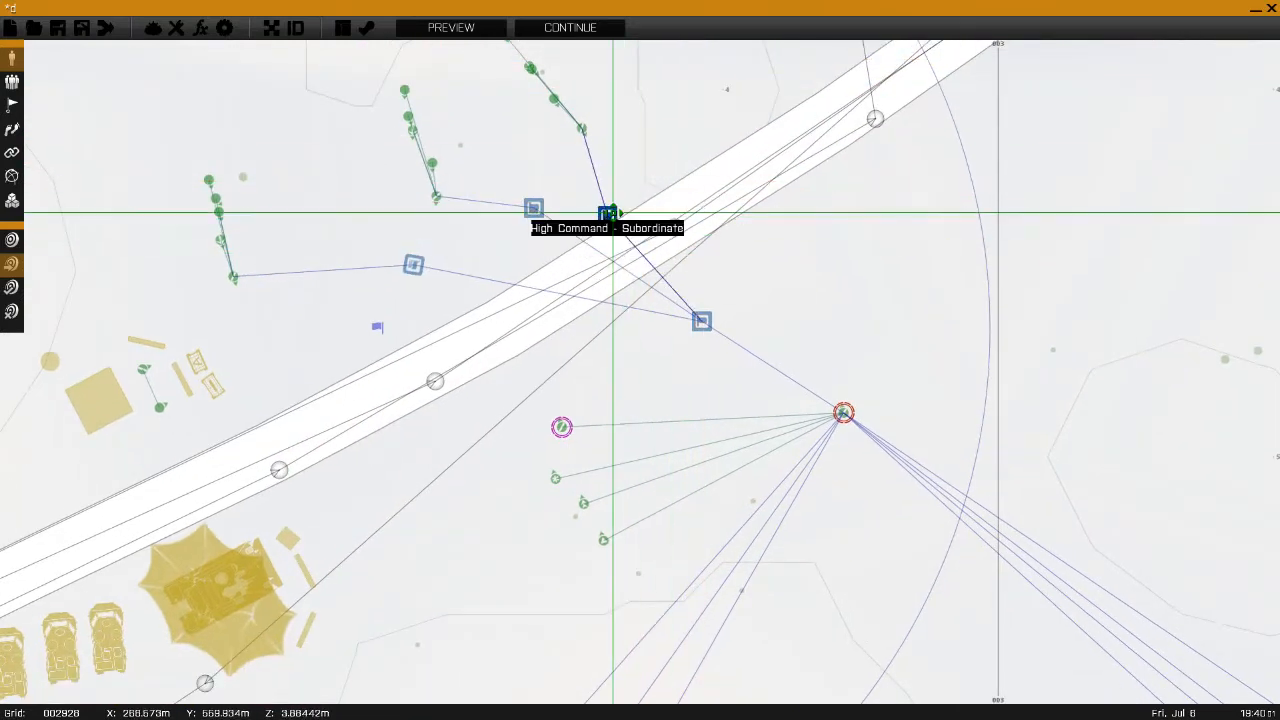
{"action": "scroll", "coordinate": [543, 160], "scroll_direction": "down", "scroll_amount": 4}
{"action": "left_click_drag", "start_coordinate": [613, 213], "coordinate": [771, 249]}
{"action": "right_click_drag", "start_coordinate": [434, 112], "coordinate": [771, 249]}
{"action": "scroll", "coordinate": [615, 214], "scroll_direction": "down", "scroll_amount": 3}
{"action": "left_click_drag", "start_coordinate": [771, 249], "coordinate": [717, 235]}
{"action": "scroll", "coordinate": [802, 252], "scroll_direction": "up", "scroll_amount": 3}
{"action": "scroll", "coordinate": [690, 278], "scroll_direction": "up", "scroll_amount": 3}
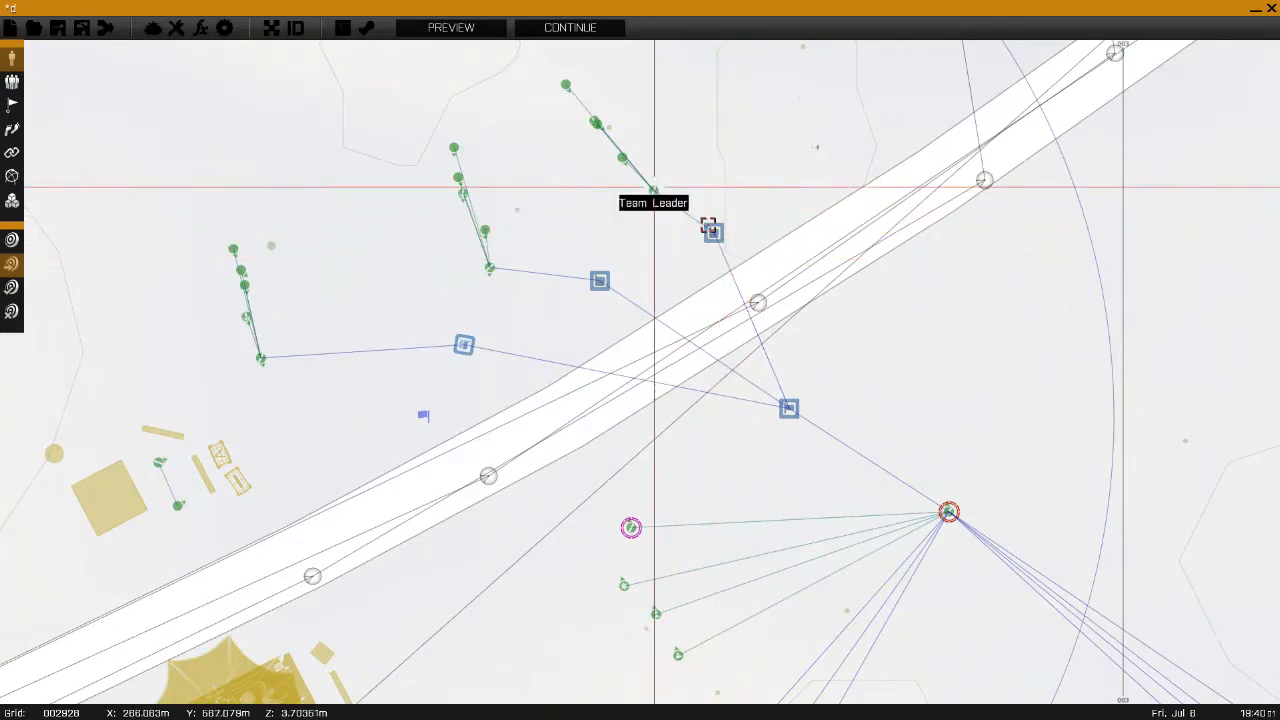
- Remove all synchronization links from the three High Command - Subordinate modules
{"action": "right_click_drag", "start_coordinate": [821, 266], "coordinate": [812, 257]}
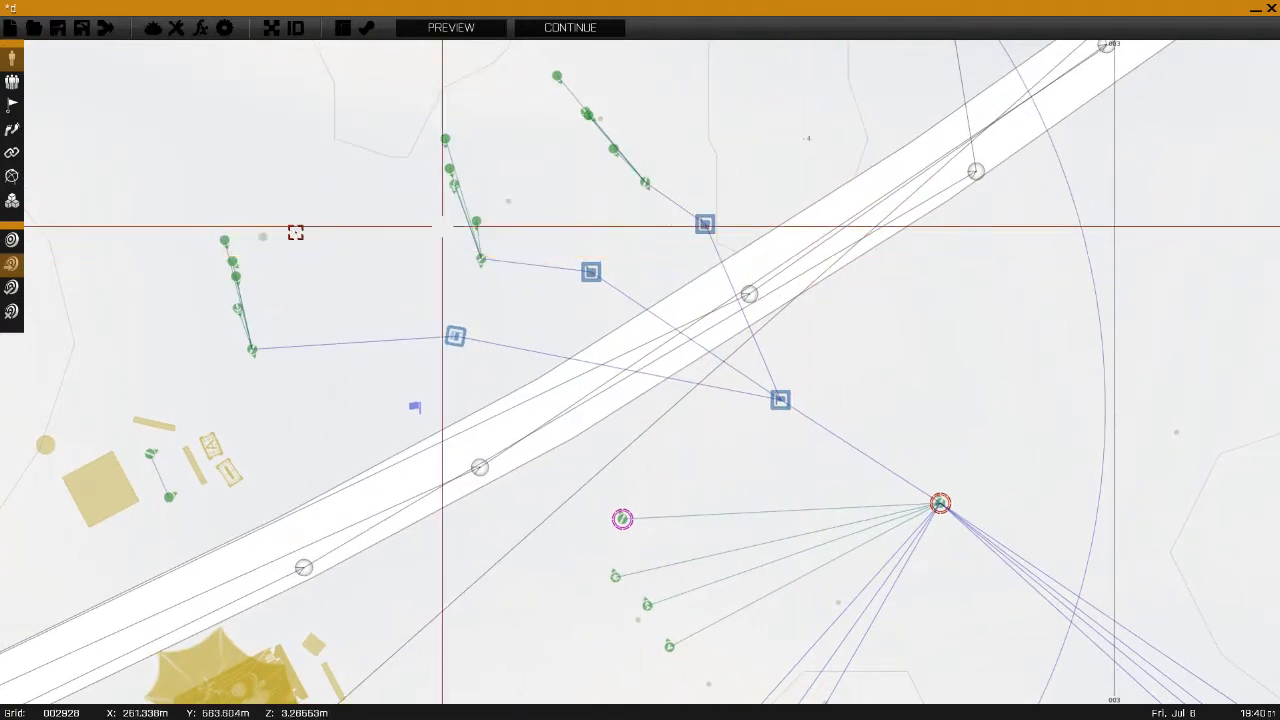
{"action": "left_click_drag", "start_coordinate": [590, 270], "coordinate": [562, 226]}
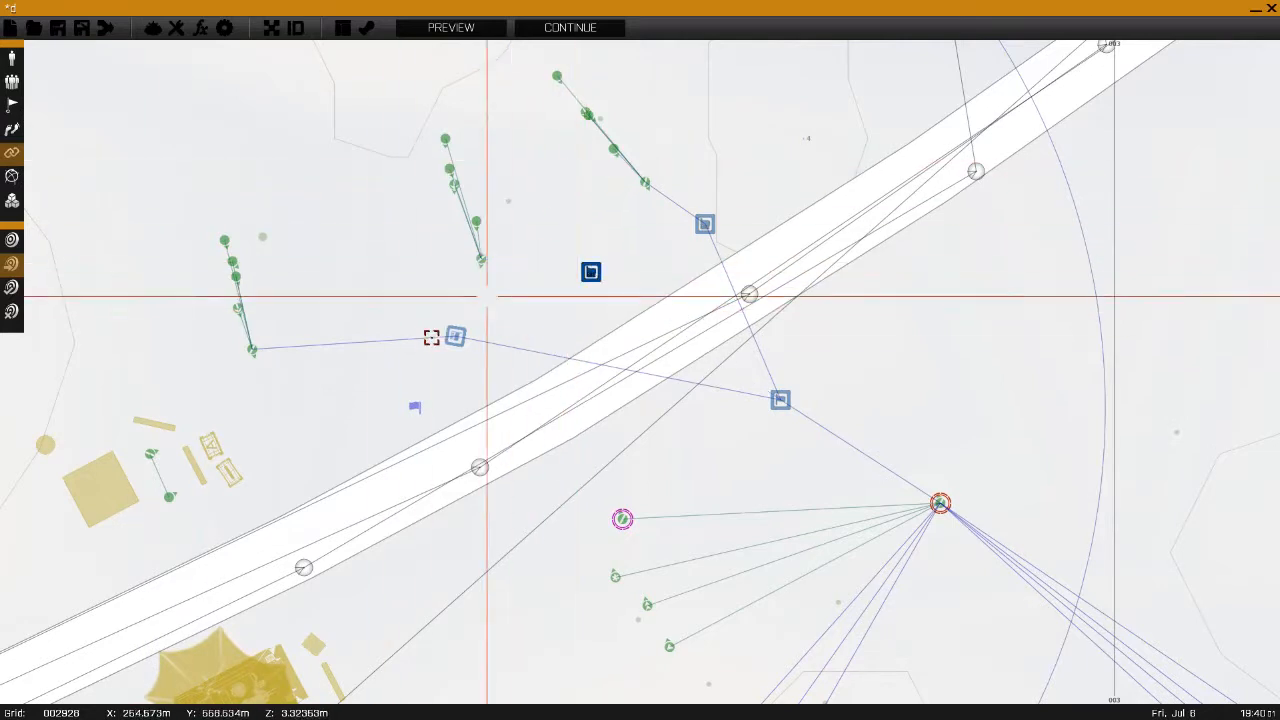
{"action": "left_click_drag", "start_coordinate": [455, 336], "coordinate": [468, 256]}
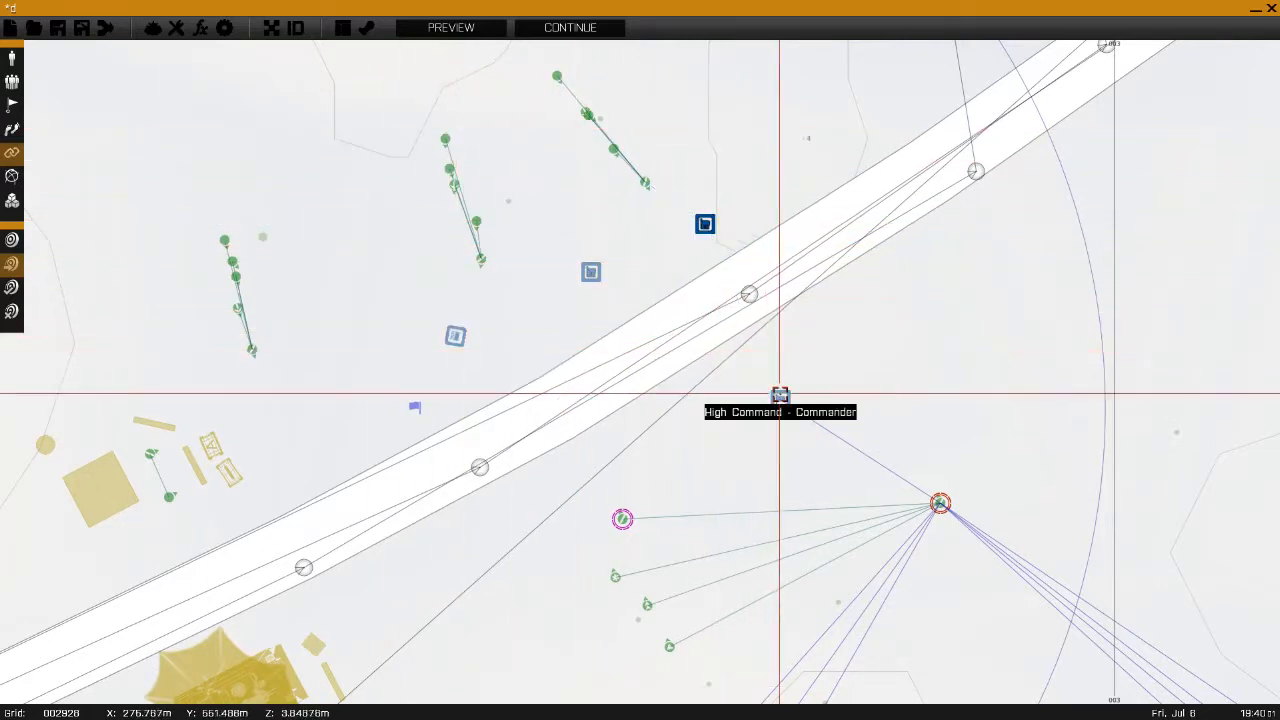
- Clear the High Command - Commander module's synchronization link and synchronize it again with the team leader south of the road
{"action": "left_click", "coordinate": [780, 400]}
{"action": "right_click_drag", "start_coordinate": [780, 400], "coordinate": [671, 266]}
{"action": "left_click_drag", "start_coordinate": [668, 272], "coordinate": [825, 378]}
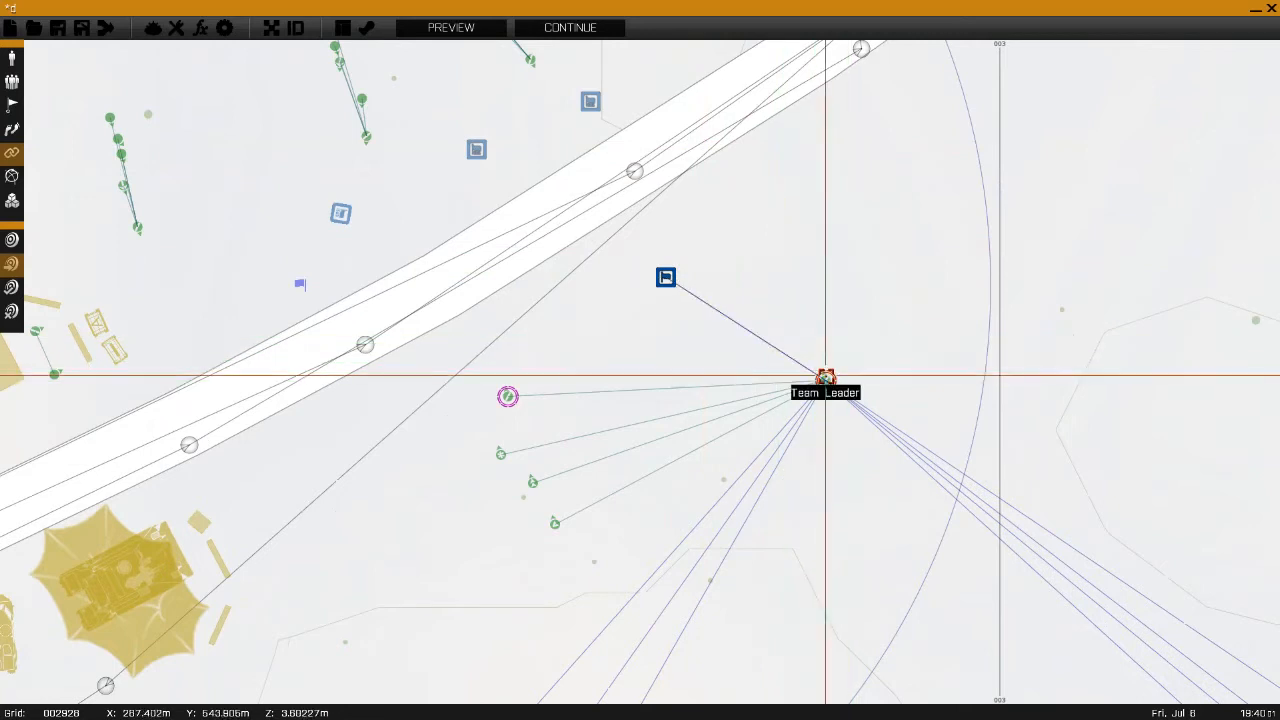
{"action": "left_click", "coordinate": [670, 303]}
{"action": "left_click", "coordinate": [508, 396]}
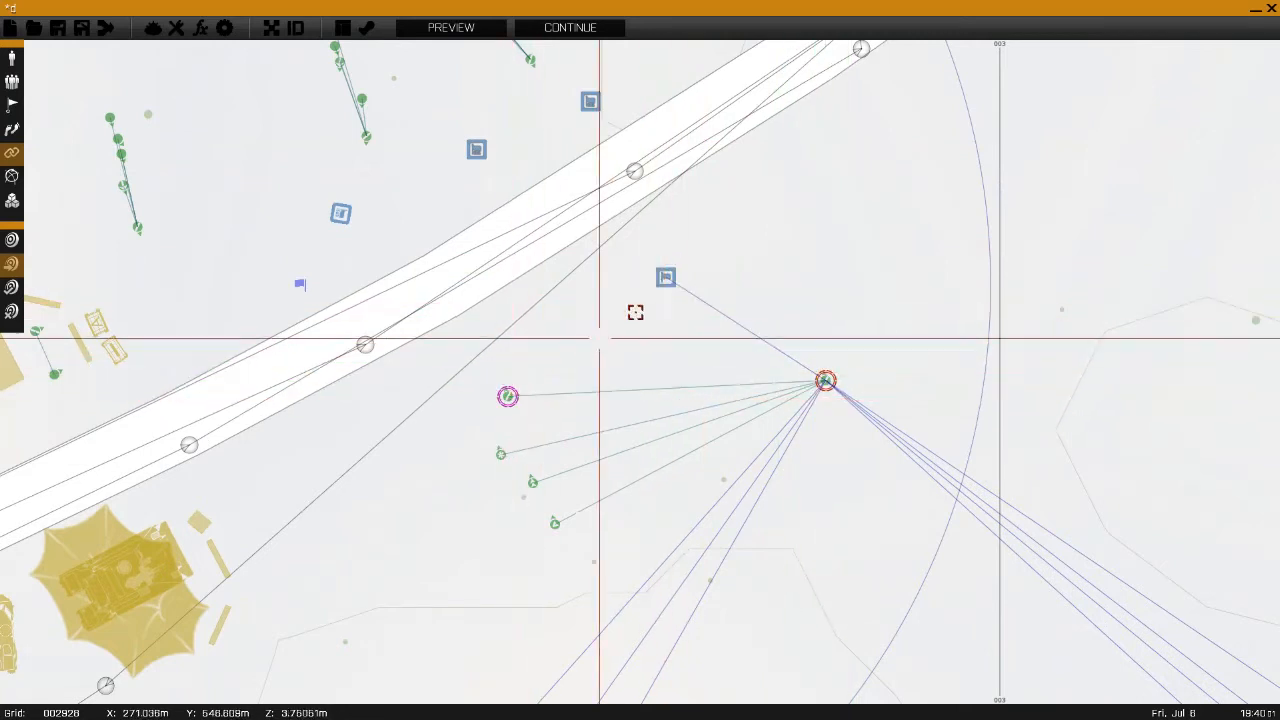
{"action": "left_click_drag", "start_coordinate": [664, 279], "coordinate": [722, 150]}
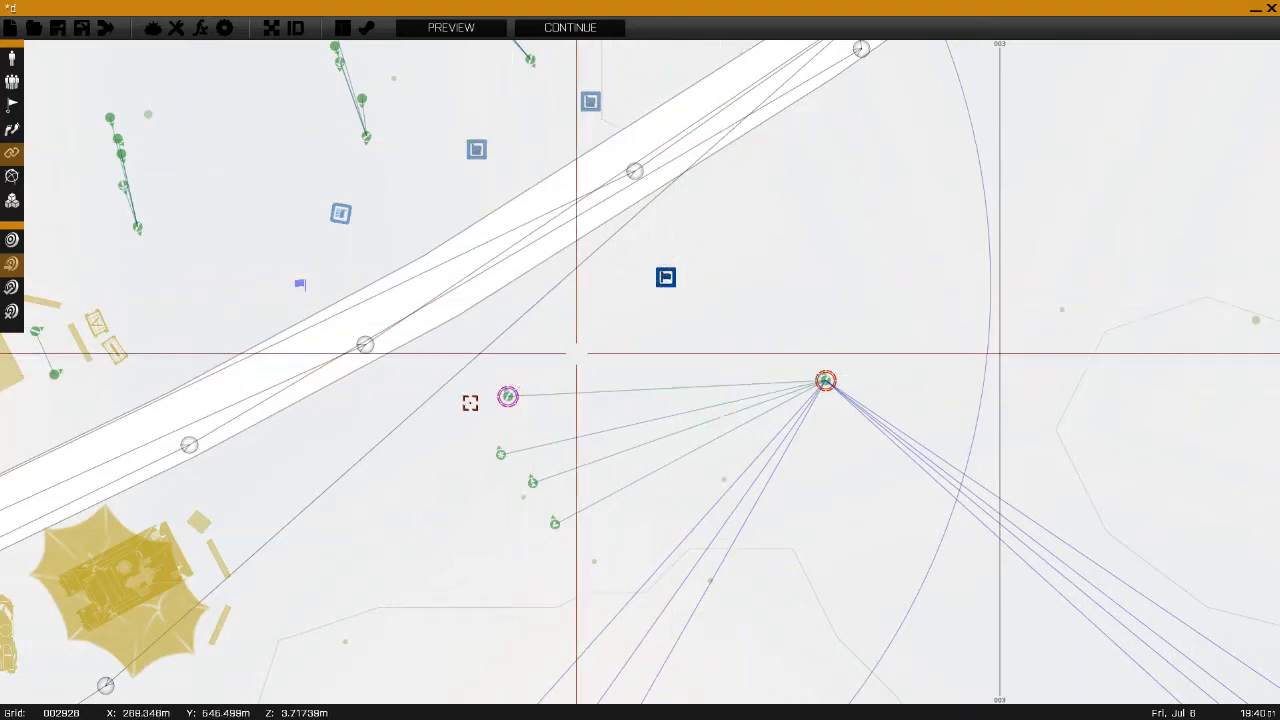
{"action": "left_click_drag", "start_coordinate": [666, 277], "coordinate": [832, 377]}
{"action": "right_click_drag", "start_coordinate": [765, 258], "coordinate": [820, 361]}
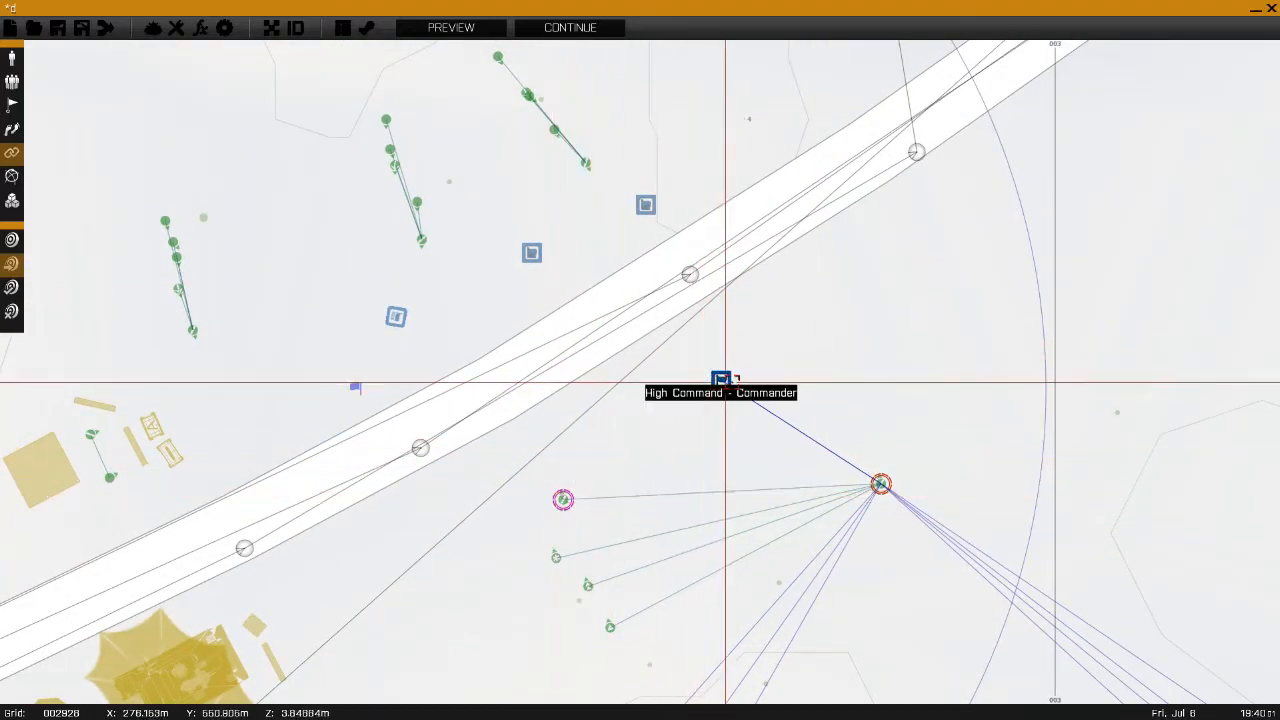
{"action": "left_click_drag", "start_coordinate": [721, 380], "coordinate": [739, 356]}
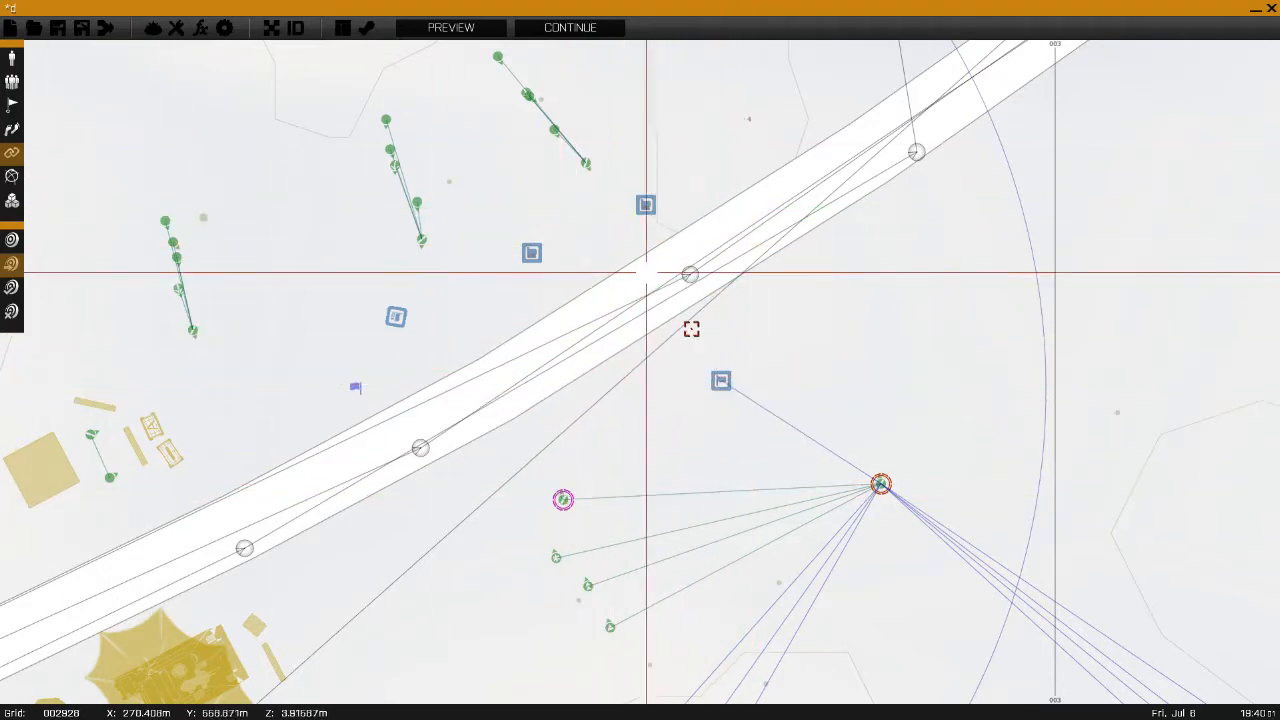
{"action": "left_click", "coordinate": [879, 484]}
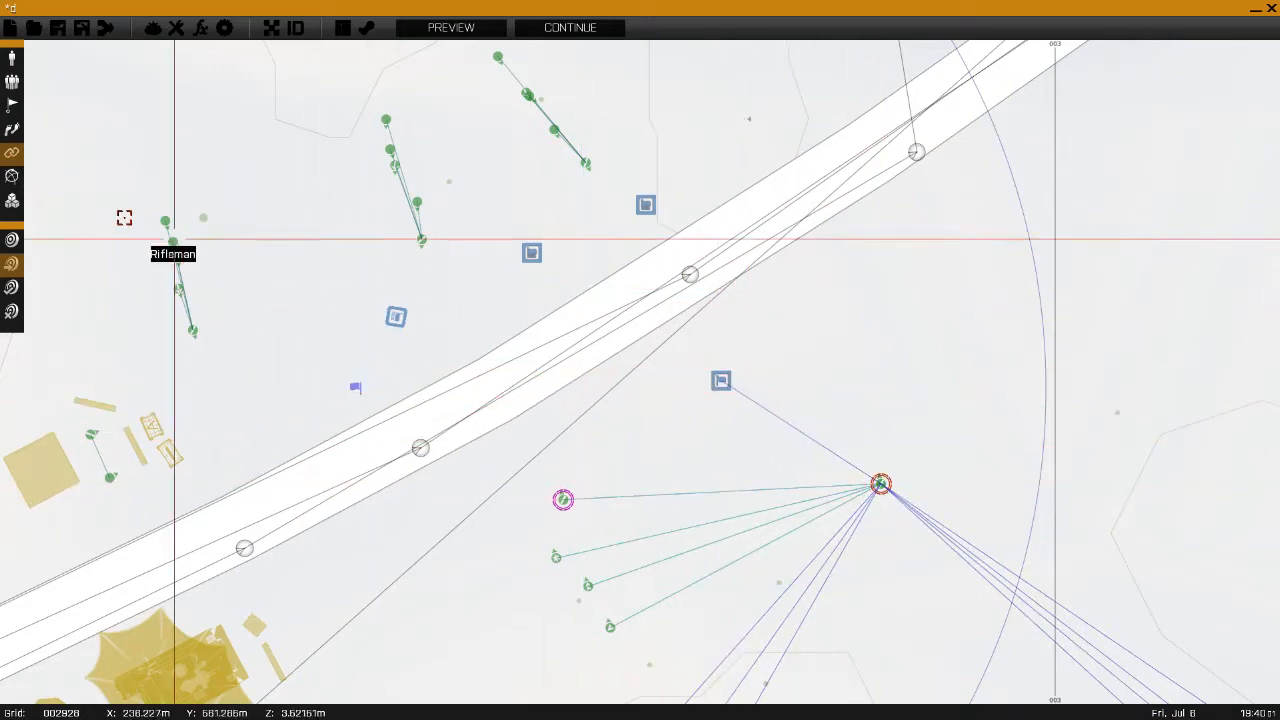
- Demonstrate grouping the middle and eastern High Command - Subordinate modules with each other, and remove the group link again
{"action": "left_click", "coordinate": [12, 82]}
{"action": "left_click_drag", "start_coordinate": [531, 252], "coordinate": [646, 204]}
{"action": "scroll", "coordinate": [563, 206], "scroll_direction": "up", "scroll_amount": 2}
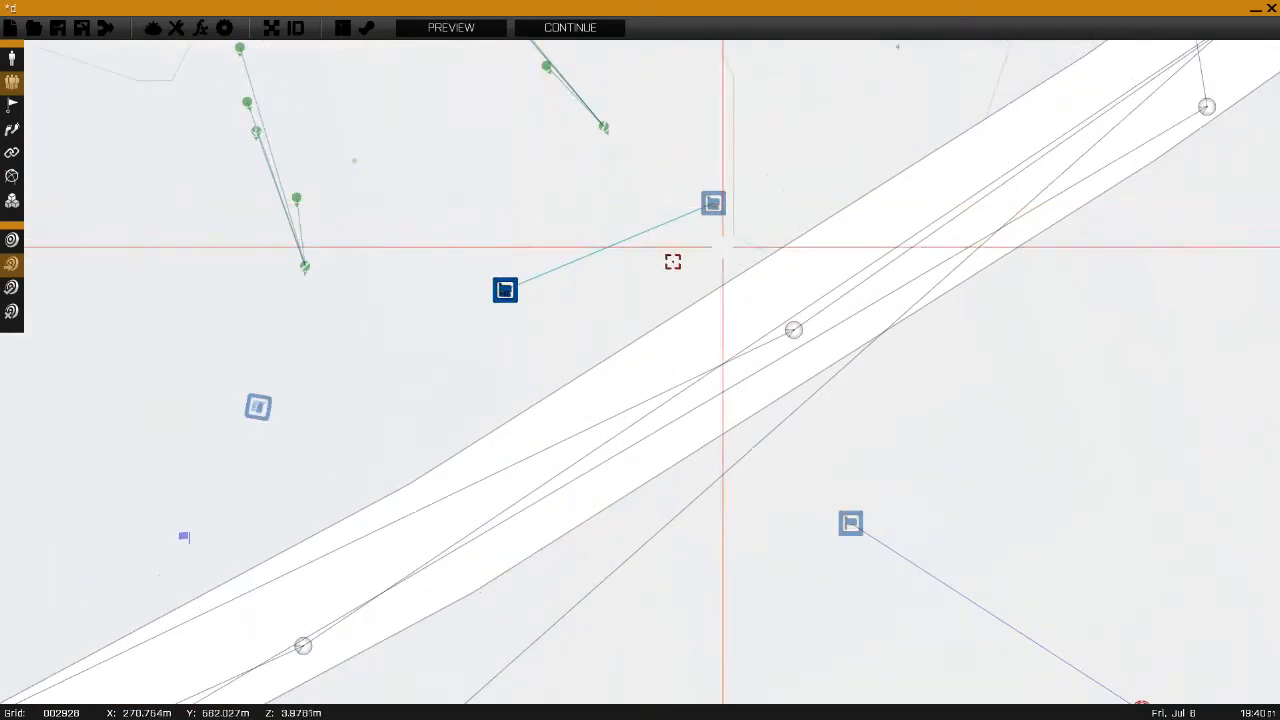
{"action": "scroll", "coordinate": [425, 255], "scroll_direction": "down", "scroll_amount": 2}
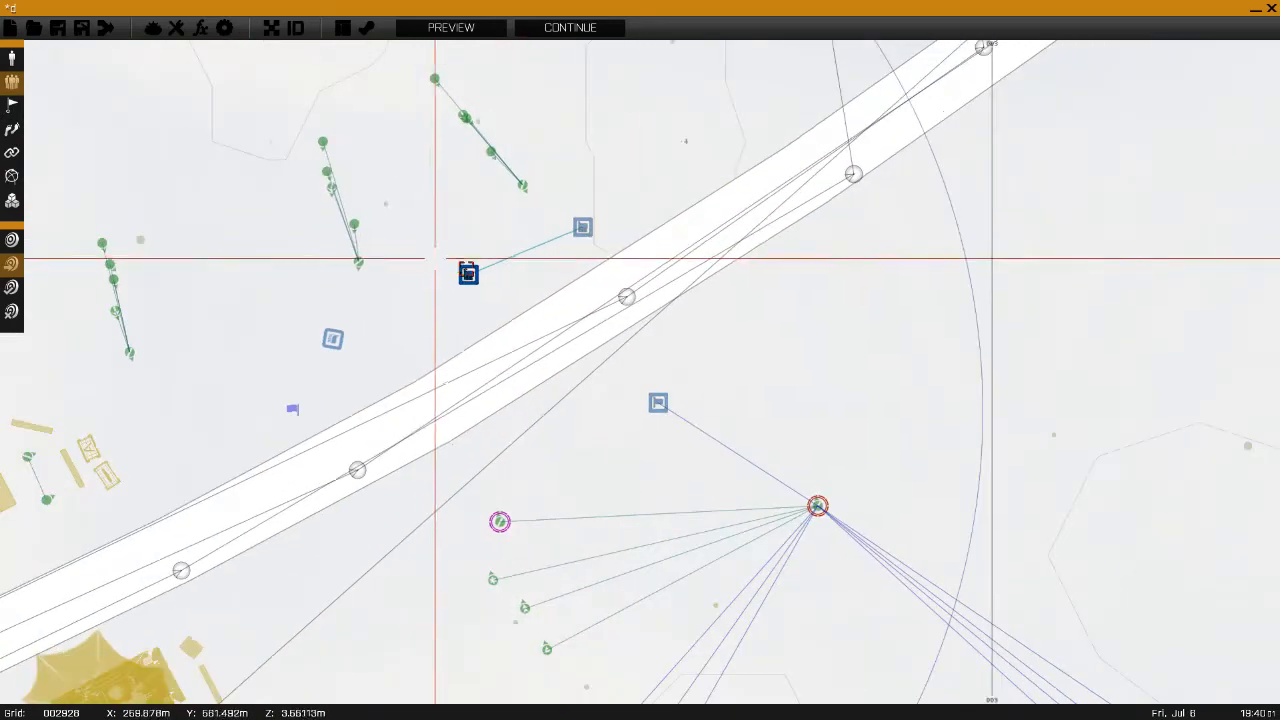
{"action": "left_click", "coordinate": [467, 270]}
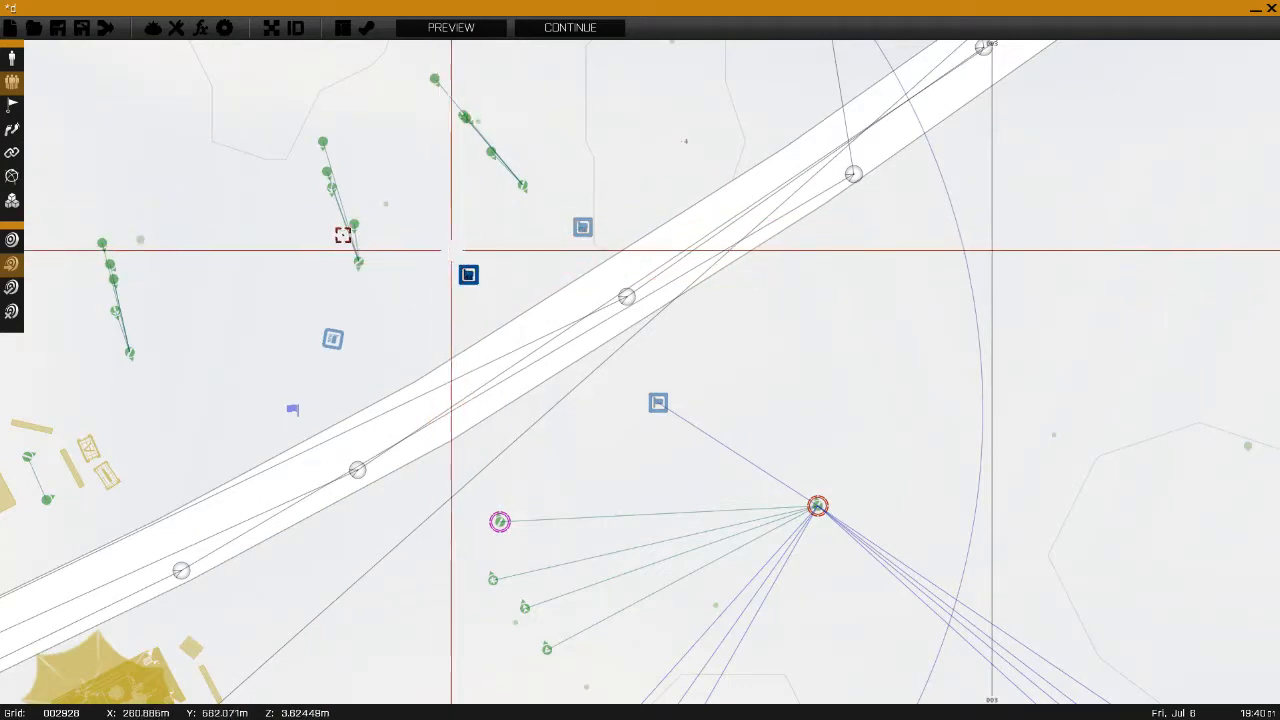
{"action": "left_click_drag", "start_coordinate": [491, 254], "coordinate": [582, 227]}
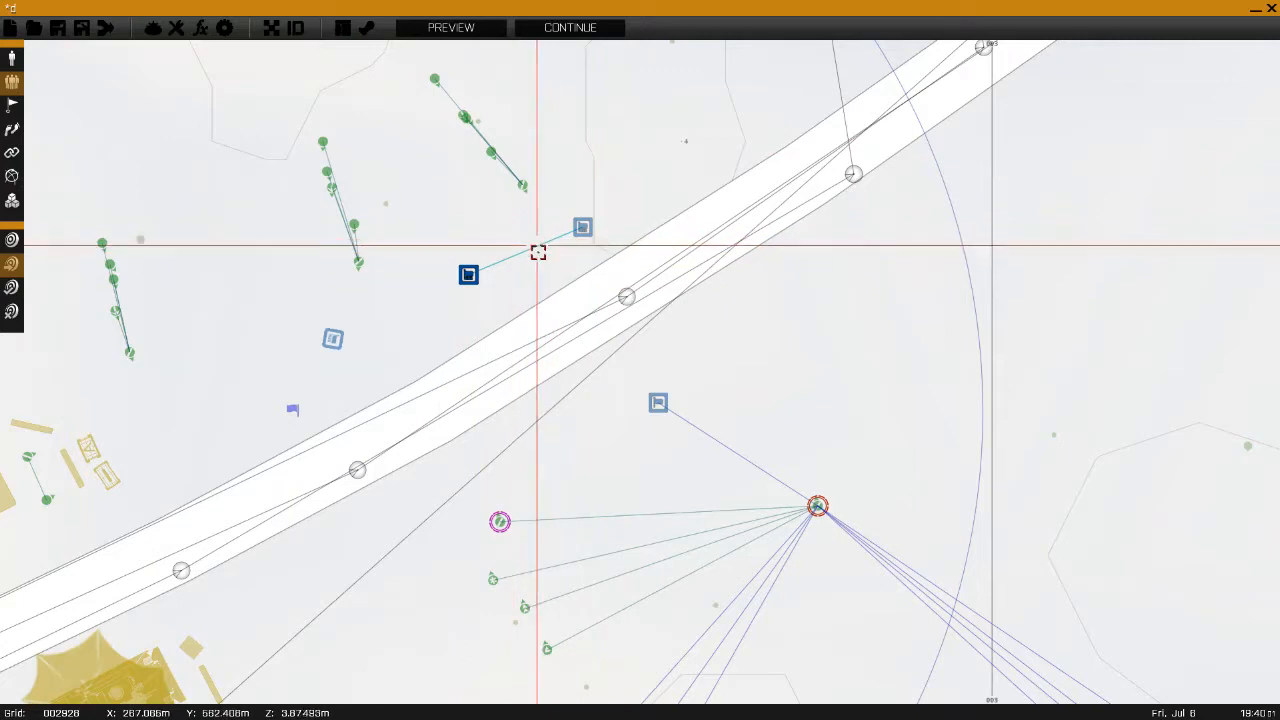
{"action": "left_click_drag", "start_coordinate": [708, 417], "coordinate": [745, 450]}
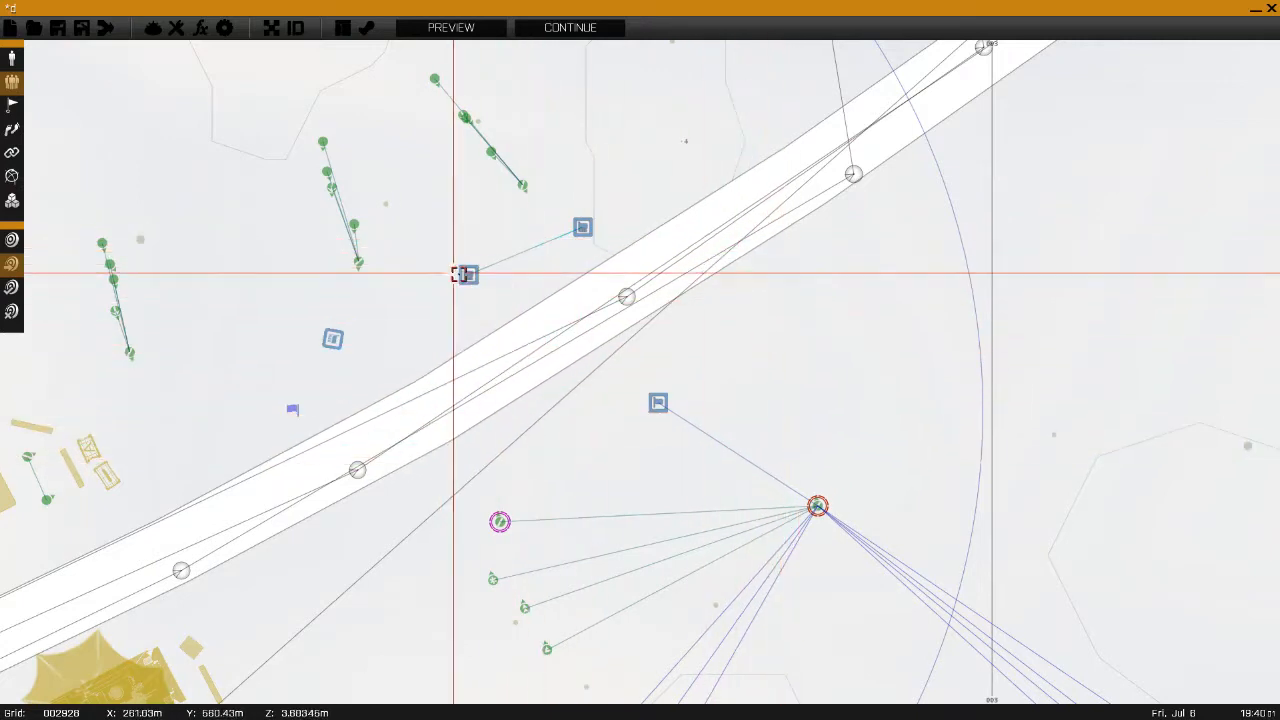
{"action": "left_click_drag", "start_coordinate": [467, 274], "coordinate": [431, 189]}
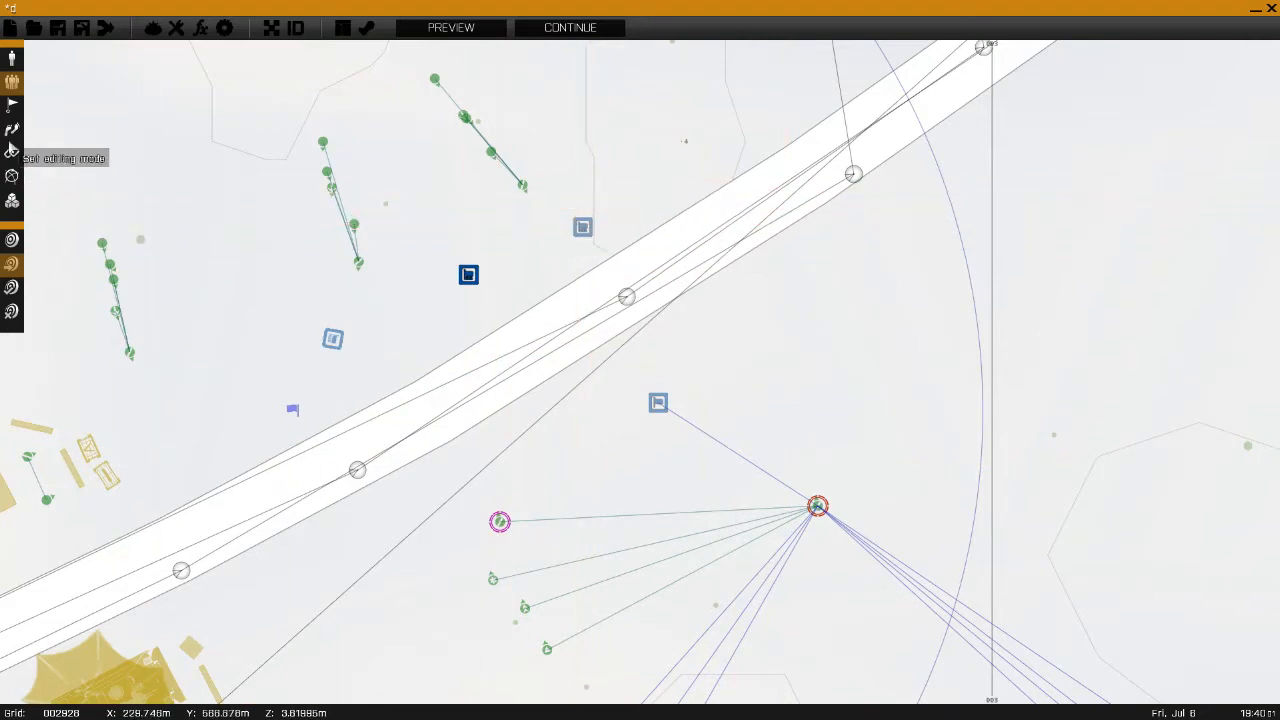
- Synchronize the High Command - Commander module with the middle High Command - Subordinate module, keeping the team leader linked to the commander
{"action": "left_click", "coordinate": [658, 402]}
{"action": "left_click_drag", "start_coordinate": [817, 504], "coordinate": [656, 402]}
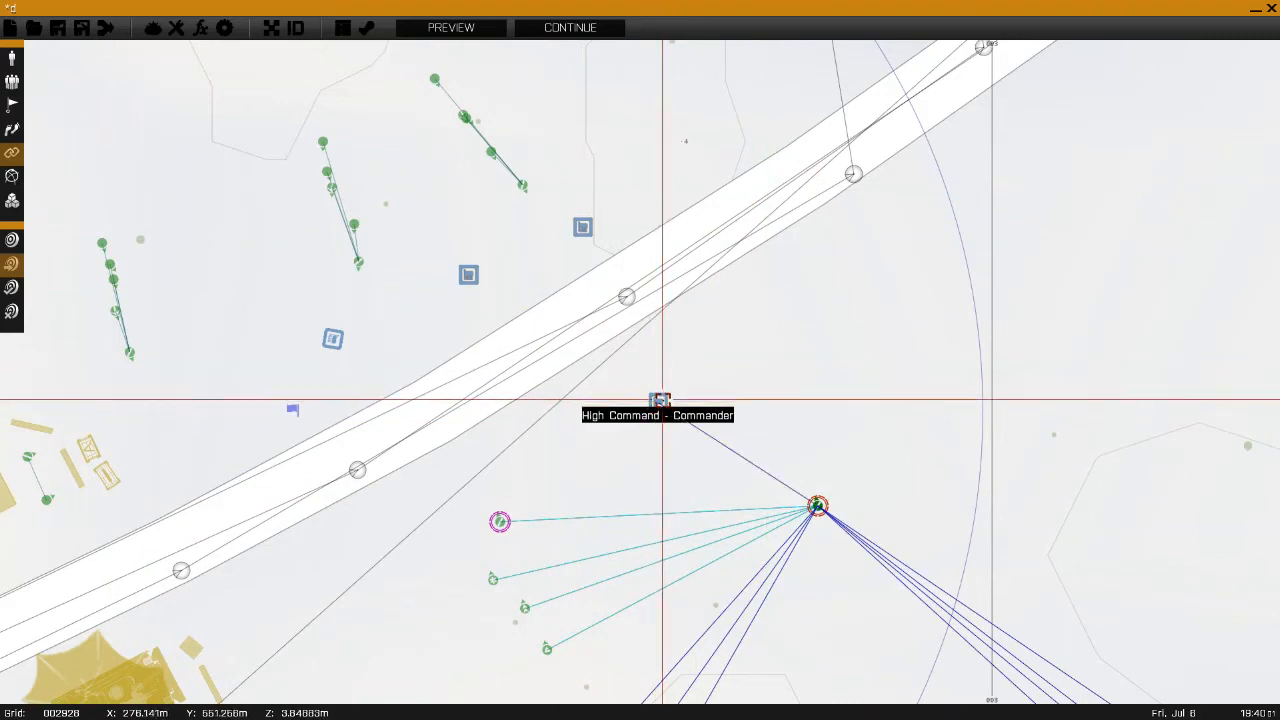
{"action": "left_click_drag", "start_coordinate": [660, 401], "coordinate": [472, 271]}
{"action": "left_click", "coordinate": [472, 271]}
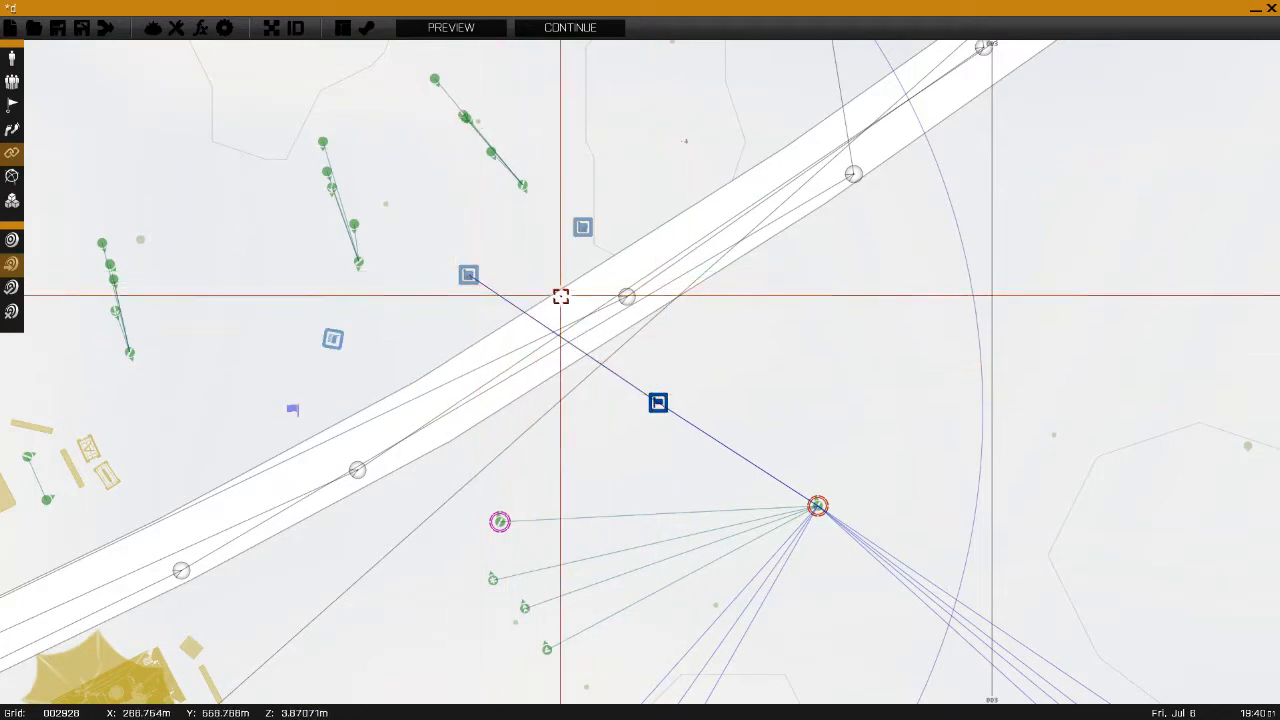
- Try synchronizing the middle High Command - Subordinate module with the western one
{"action": "right_click_drag", "start_coordinate": [560, 294], "coordinate": [608, 298]}
{"action": "scroll", "coordinate": [580, 284], "scroll_direction": "up", "scroll_amount": 2}
{"action": "right_click_drag", "start_coordinate": [508, 247], "coordinate": [682, 238]}
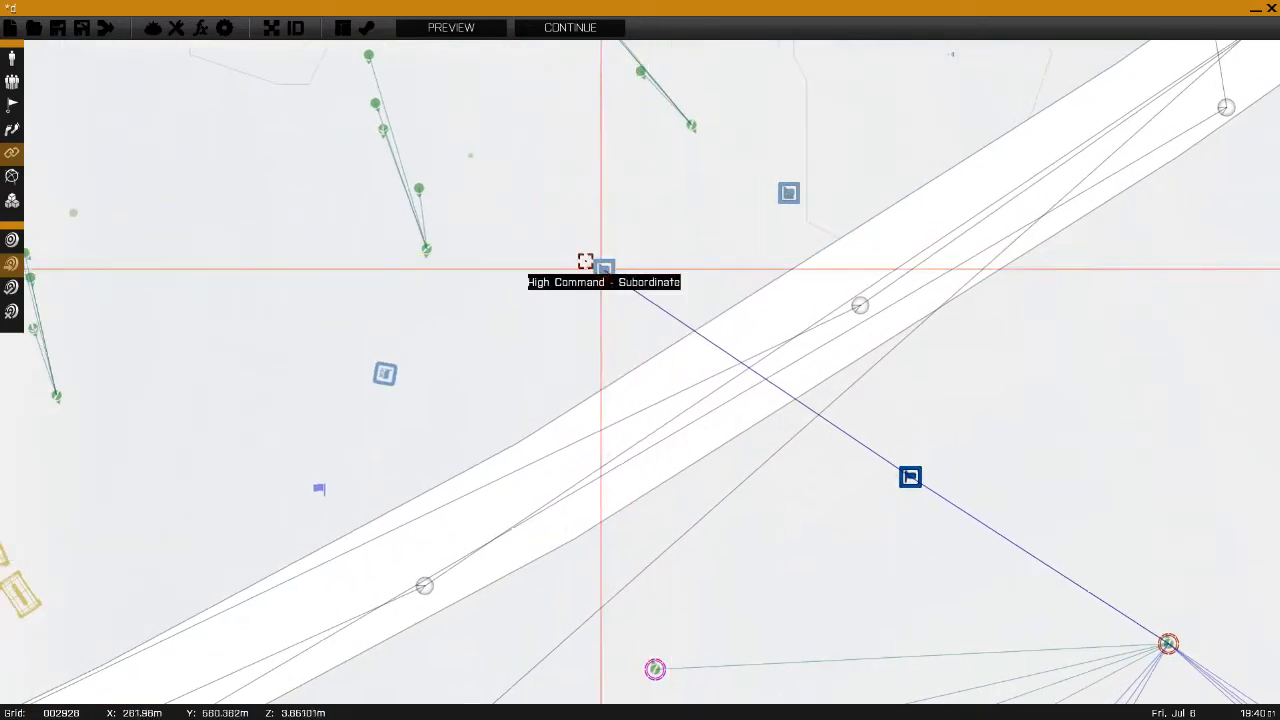
{"action": "scroll", "coordinate": [584, 260], "scroll_direction": "up", "scroll_amount": 3}
{"action": "scroll", "coordinate": [584, 260], "scroll_direction": "down", "scroll_amount": 2}
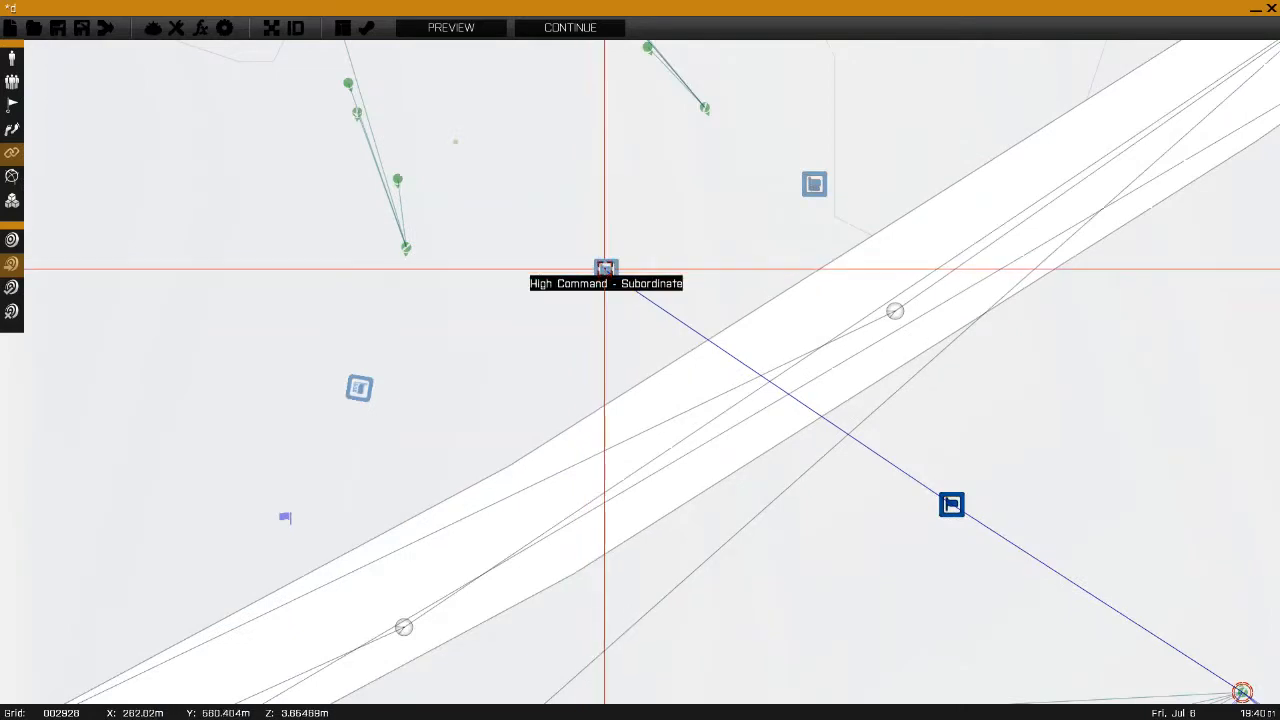
{"action": "left_click_drag", "start_coordinate": [604, 268], "coordinate": [357, 387]}
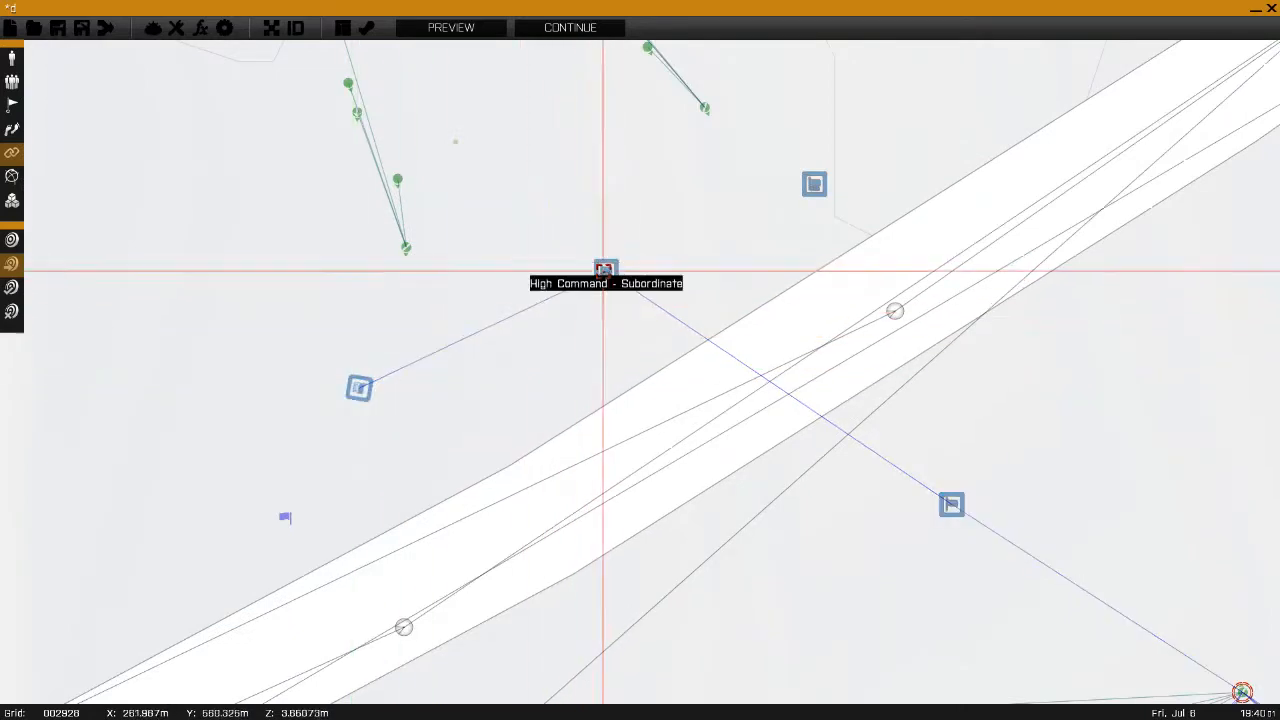
{"action": "left_click", "coordinate": [604, 268]}
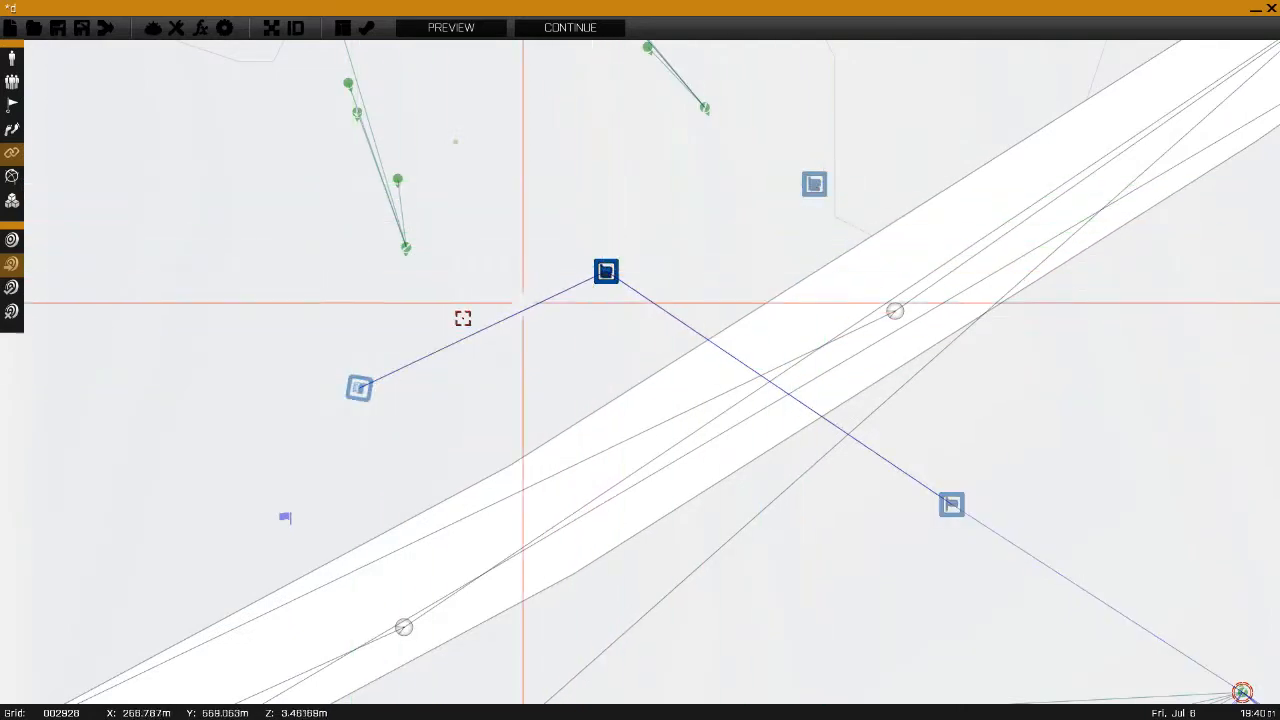
- Unlink the middle and western subordinate modules from each other, and synchronize the western and eastern ones directly with the commander module
{"action": "mouse_move", "coordinate": [360, 386]}
{"action": "left_mouse_down"}
{"action": "mouse_move", "coordinate": [349, 371]}
{"action": "mouse_move", "coordinate": [951, 486]}
{"action": "mouse_move", "coordinate": [955, 508]}
{"action": "left_mouse_up"}
{"action": "mouse_move", "coordinate": [823, 200]}
{"action": "left_mouse_down"}
{"action": "mouse_move", "coordinate": [924, 456]}
{"action": "mouse_move", "coordinate": [959, 429]}
{"action": "mouse_move", "coordinate": [951, 503]}
{"action": "left_mouse_up"}
{"action": "right_click_drag", "start_coordinate": [846, 370], "coordinate": [843, 280]}
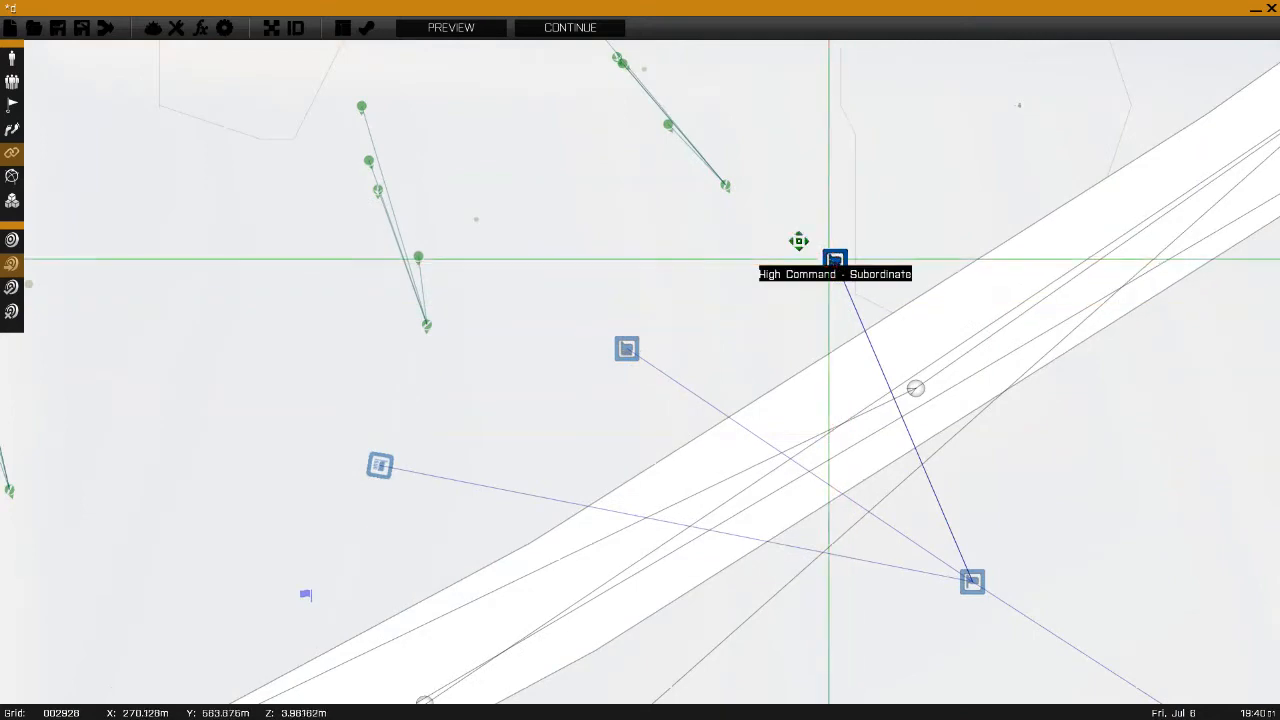
- Synchronize each of the three High Command - Subordinate modules with the leader of its nearest green infantry group
{"action": "left_click_drag", "start_coordinate": [835, 260], "coordinate": [723, 186]}
{"action": "mouse_move", "coordinate": [626, 347]}
{"action": "left_mouse_down"}
{"action": "mouse_move", "coordinate": [443, 340]}
{"action": "mouse_move", "coordinate": [425, 325]}
{"action": "left_mouse_up"}
{"action": "right_click_drag", "start_coordinate": [483, 293], "coordinate": [647, 234]}
{"action": "scroll", "coordinate": [647, 234], "scroll_direction": "down", "scroll_amount": 2}
{"action": "right_click_drag", "start_coordinate": [975, 369], "coordinate": [680, 254]}
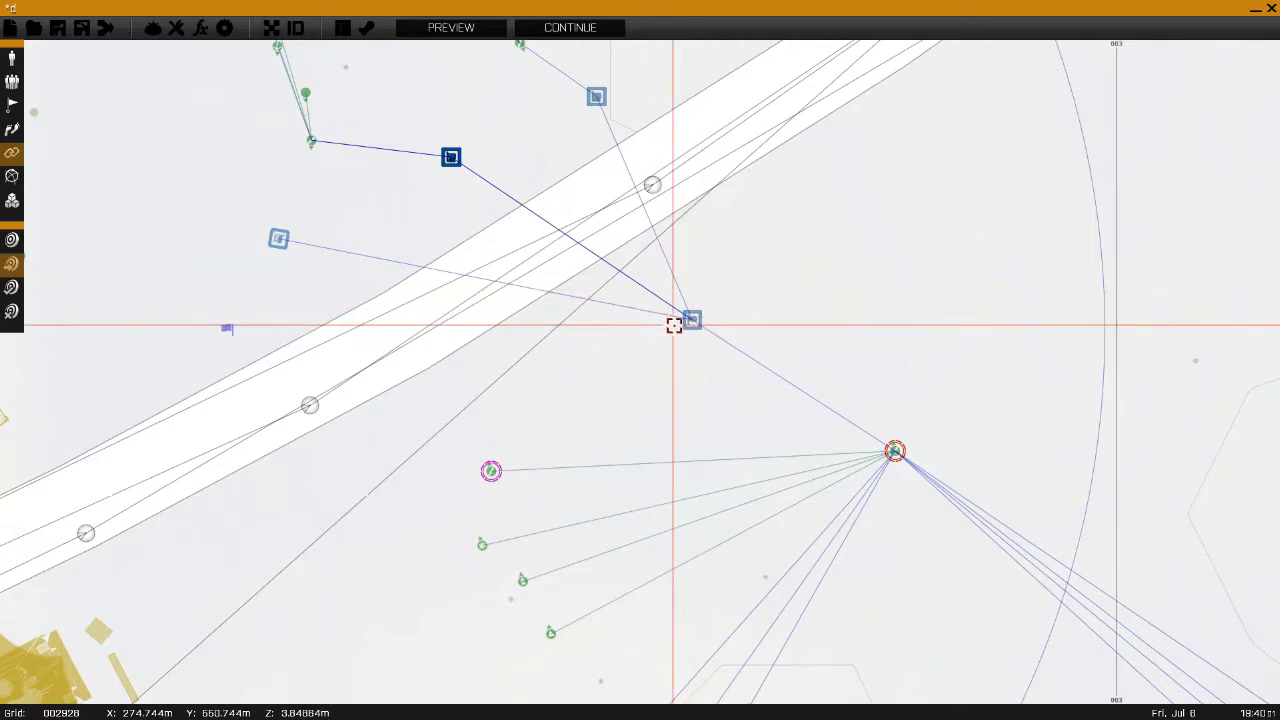
{"action": "right_click_drag", "start_coordinate": [554, 229], "coordinate": [797, 345]}
{"action": "right_click_drag", "start_coordinate": [486, 170], "coordinate": [539, 153]}
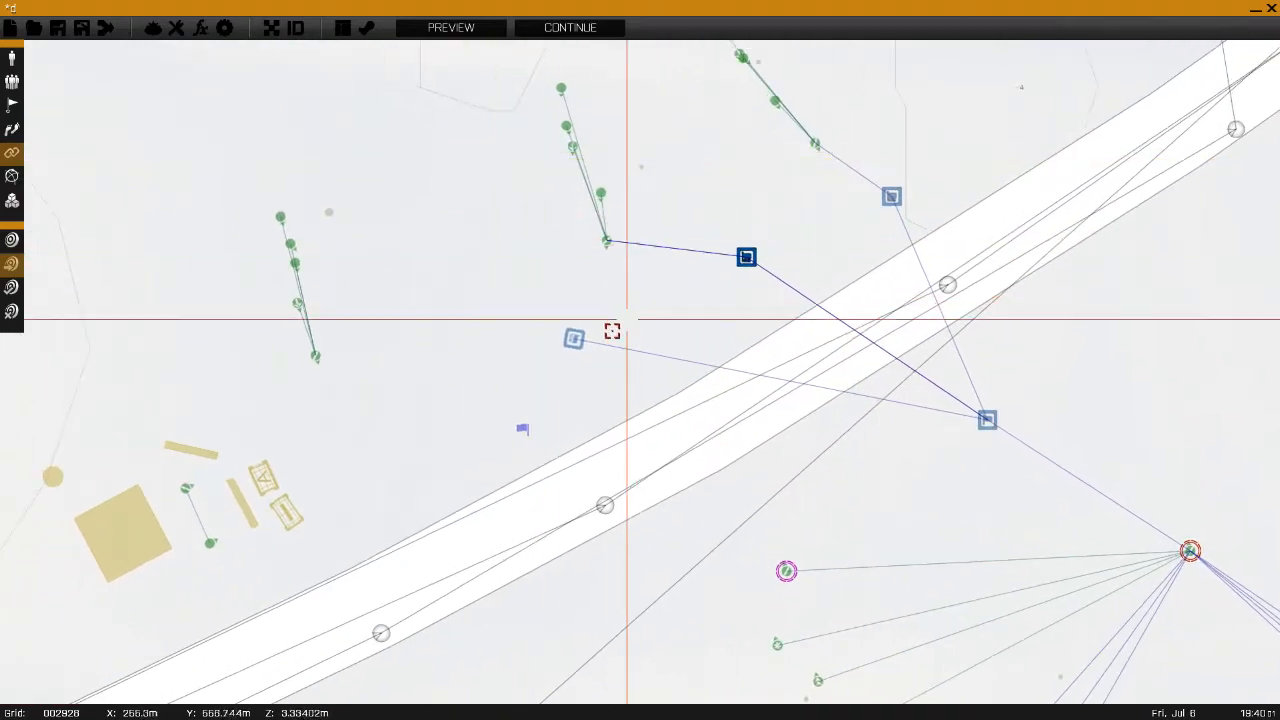
{"action": "mouse_move", "coordinate": [574, 339]}
{"action": "left_mouse_down"}
{"action": "mouse_move", "coordinate": [320, 340]}
{"action": "mouse_move", "coordinate": [314, 354]}
{"action": "left_mouse_up"}
{"action": "scroll", "coordinate": [484, 347], "scroll_direction": "down", "scroll_amount": 2}
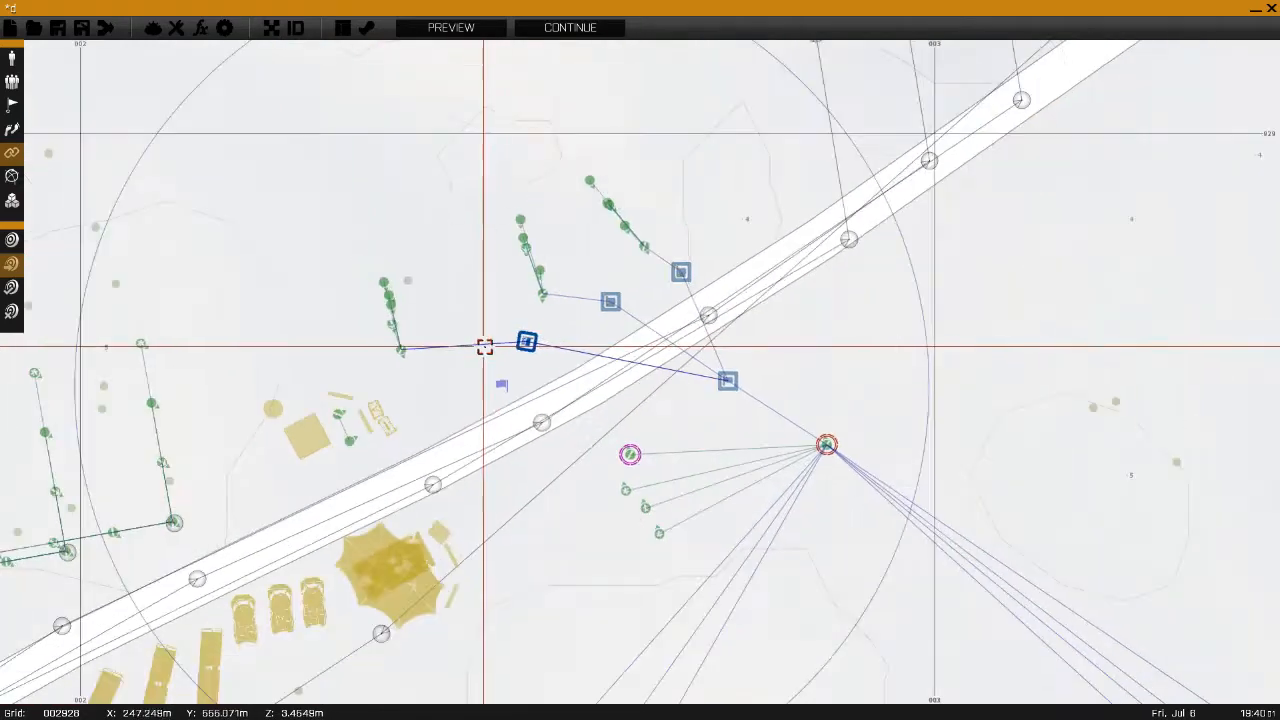
{"action": "scroll", "coordinate": [480, 346], "scroll_direction": "down", "scroll_amount": 1}
{"action": "mouse_move", "coordinate": [309, 154]}
{"action": "left_mouse_down"}
{"action": "mouse_move", "coordinate": [726, 397]}
{"action": "mouse_move", "coordinate": [435, 141]}
{"action": "left_mouse_up"}
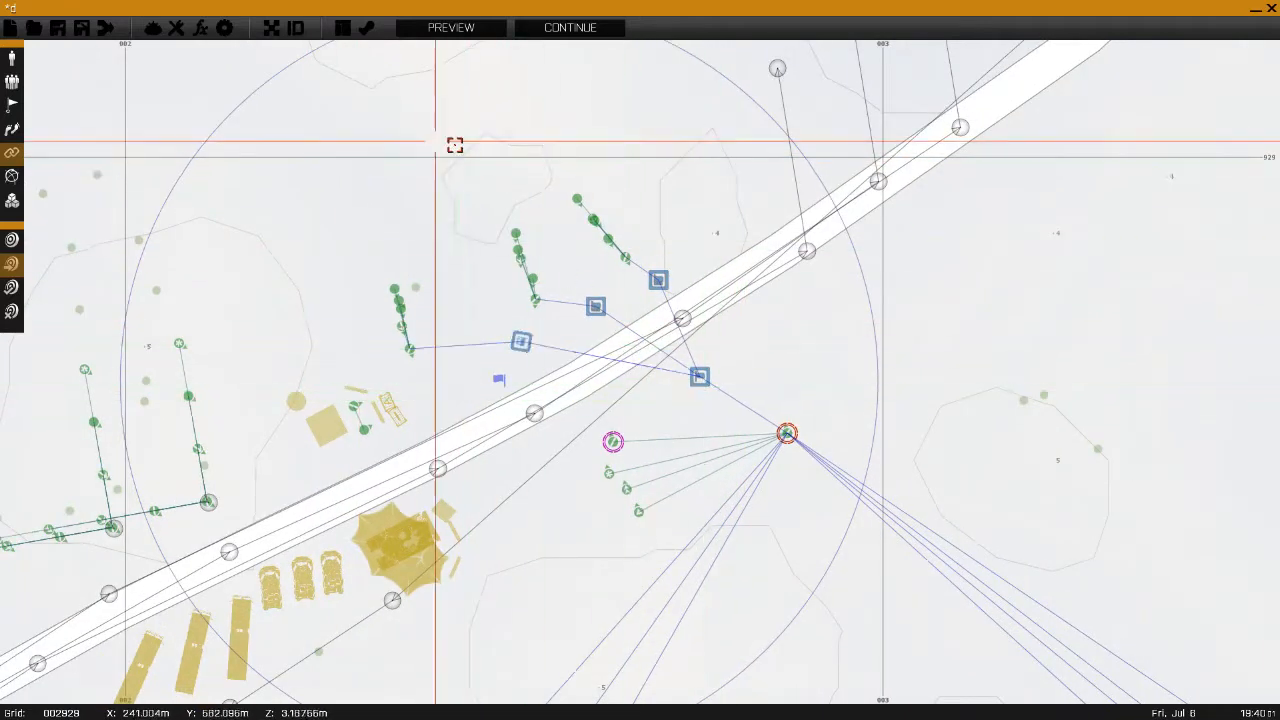
- Move the isolated Create Diary Record module from the south to a spot beside the three linked diary records
{"action": "right_click_drag", "start_coordinate": [653, 253], "coordinate": [494, 80]}
{"action": "scroll", "coordinate": [534, 137], "scroll_direction": "down", "scroll_amount": 3}
{"action": "scroll", "coordinate": [350, 470], "scroll_direction": "up", "scroll_amount": 2}
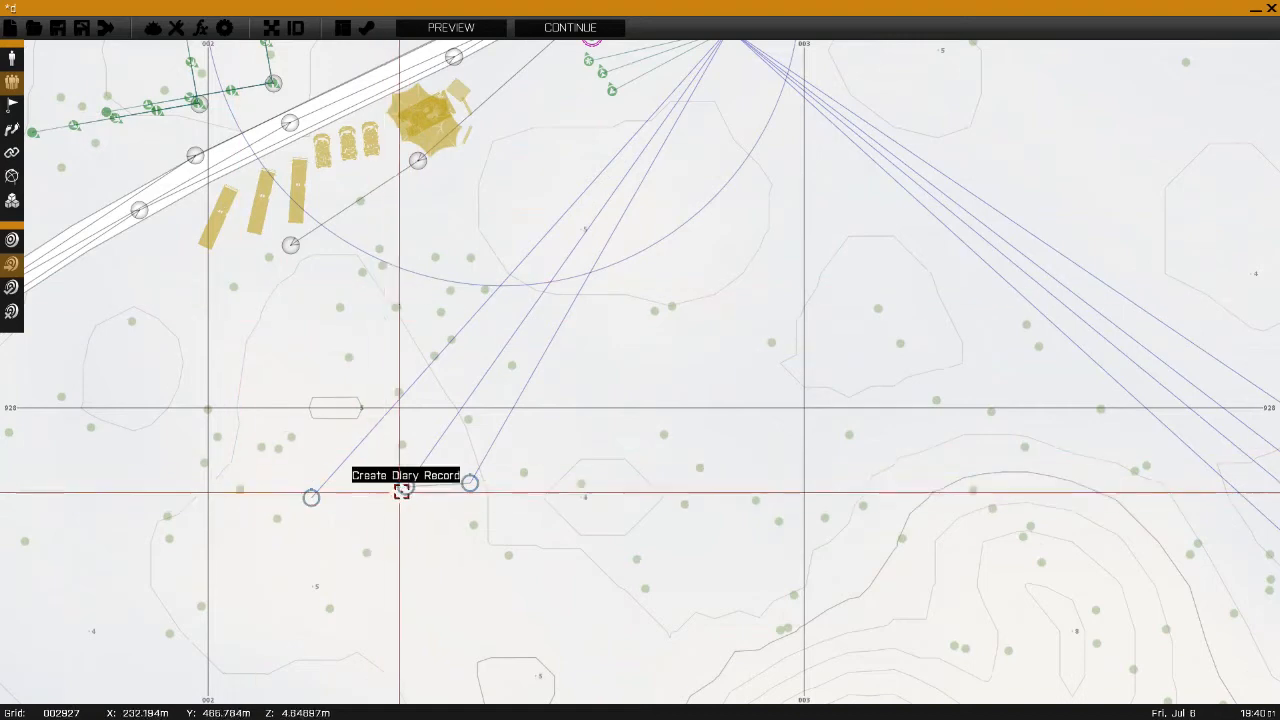
{"action": "left_click", "coordinate": [404, 486]}
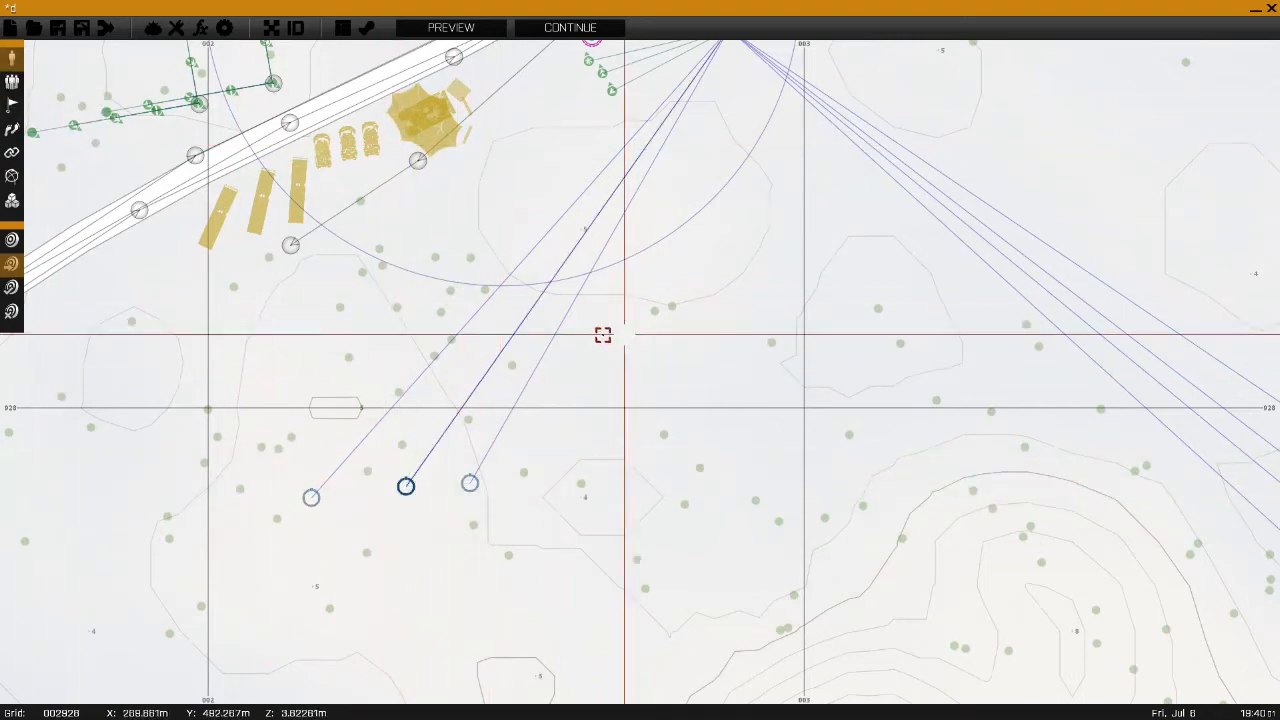
{"action": "right_click_drag", "start_coordinate": [603, 335], "coordinate": [257, 257]}
{"action": "scroll", "coordinate": [400, 317], "scroll_direction": "down", "scroll_amount": 3}
{"action": "left_click_drag", "start_coordinate": [533, 325], "coordinate": [805, 458]}
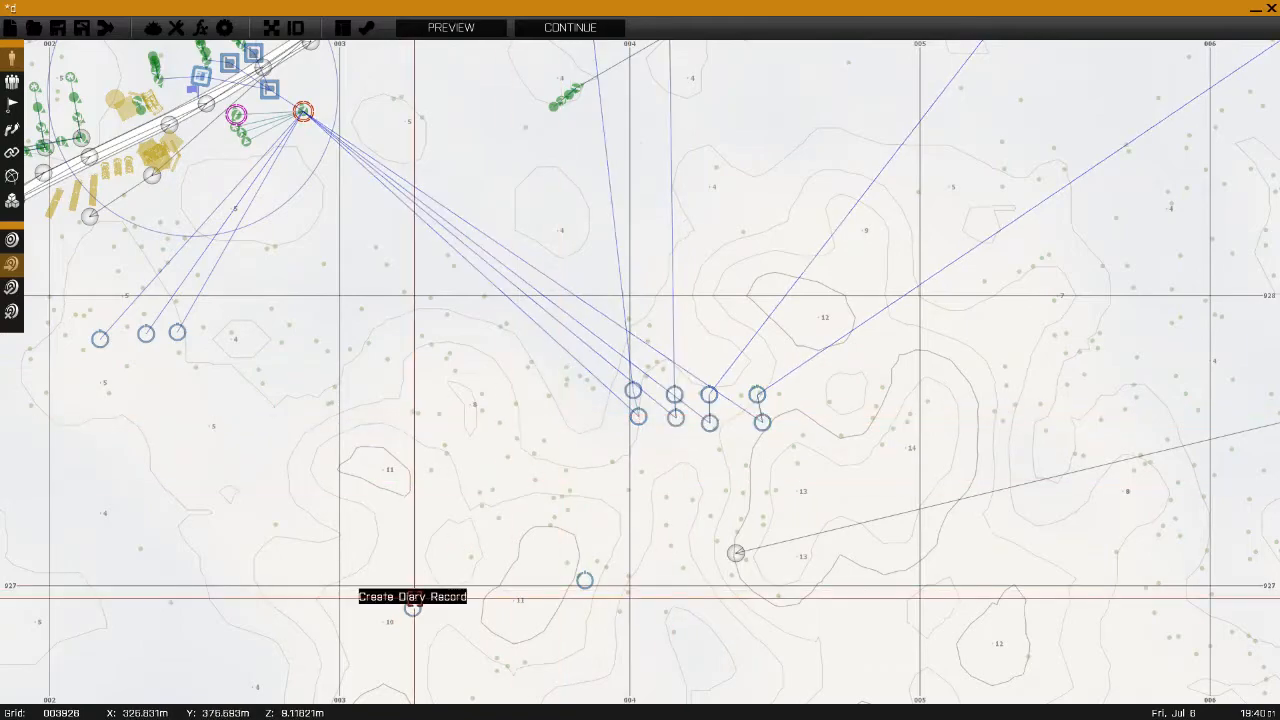
{"action": "left_click_drag", "start_coordinate": [414, 600], "coordinate": [279, 345]}
- Configure the moved diary record with owner Groups of synchronized objects, preset title Situation and a placeholder custom title, and check the neighbouring record for comparison
{"action": "double_click", "coordinate": [279, 346]}
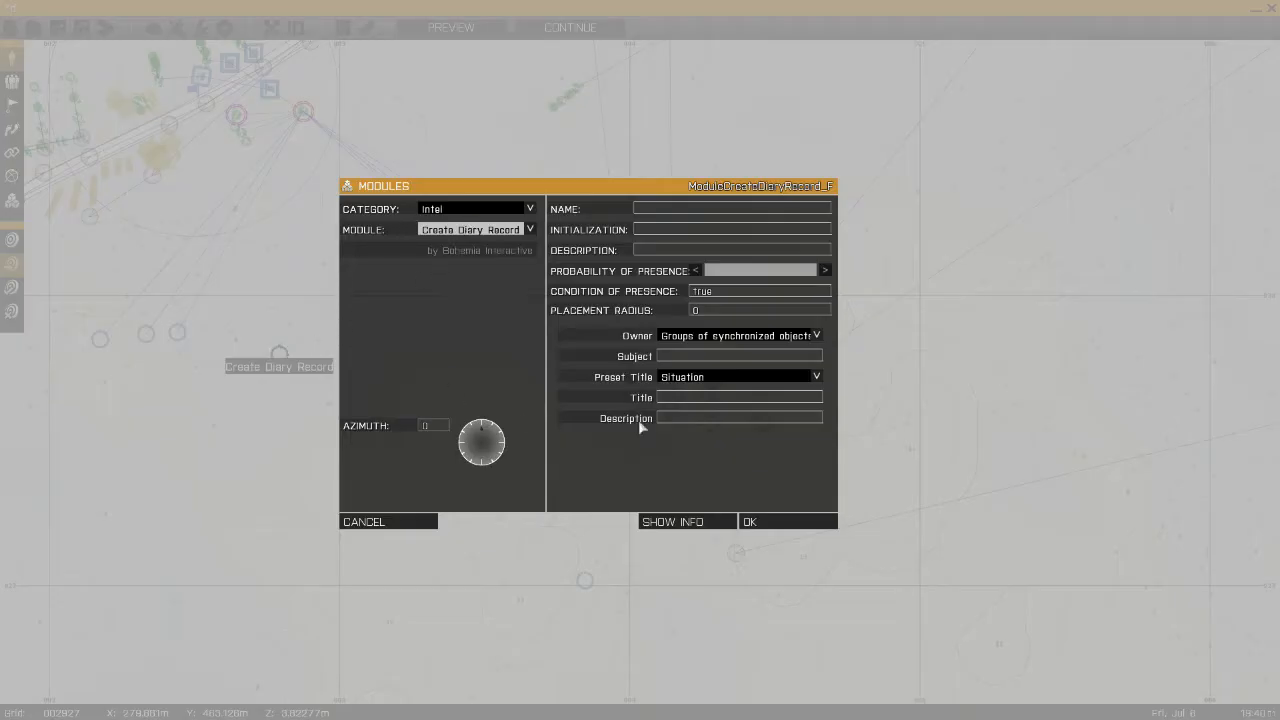
{"action": "left_click", "coordinate": [686, 376]}
{"action": "left_click", "coordinate": [711, 384]}
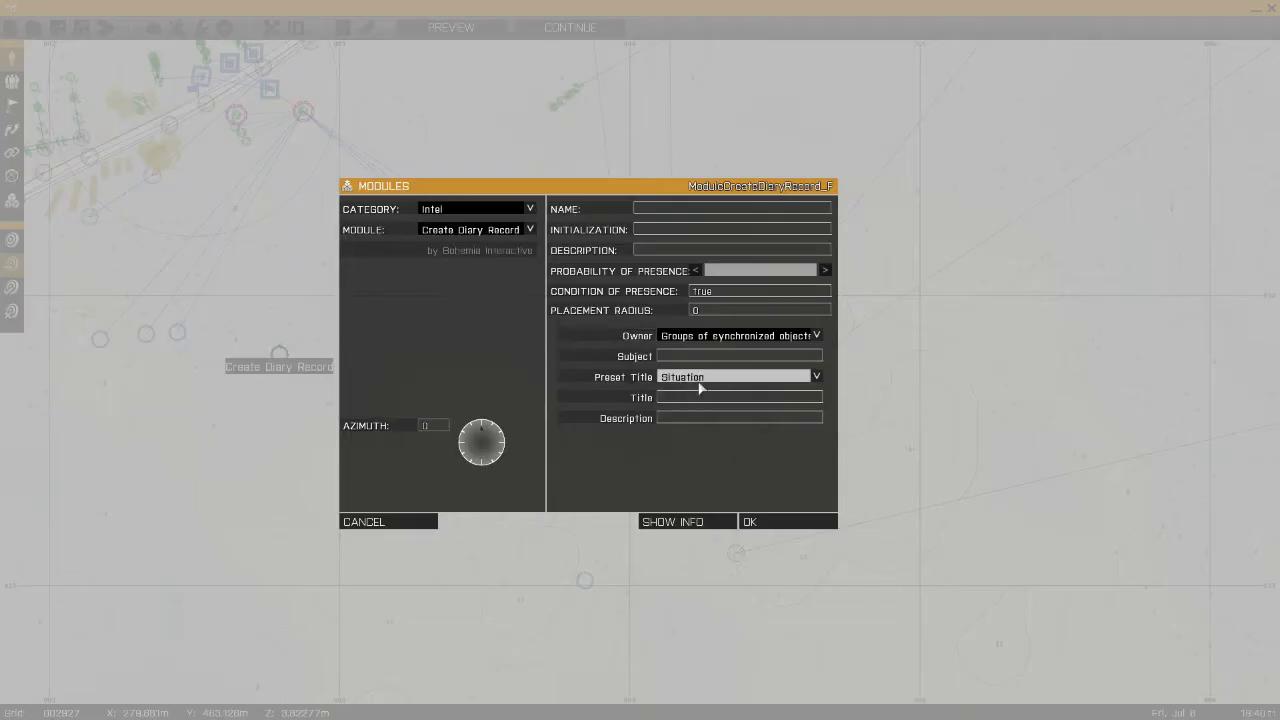
{"action": "left_click", "coordinate": [700, 382]}
{"action": "left_click", "coordinate": [632, 353]}
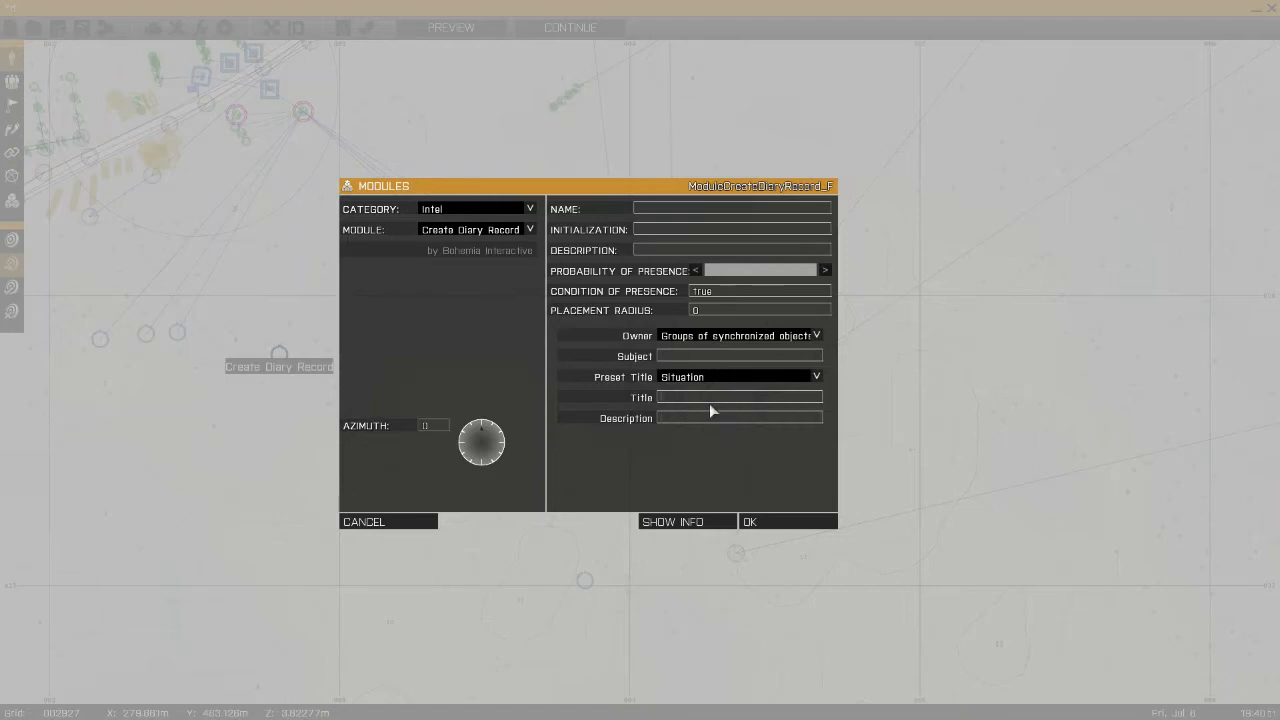
{"action": "left_click", "coordinate": [731, 341]}
{"action": "left_click", "coordinate": [733, 342]}
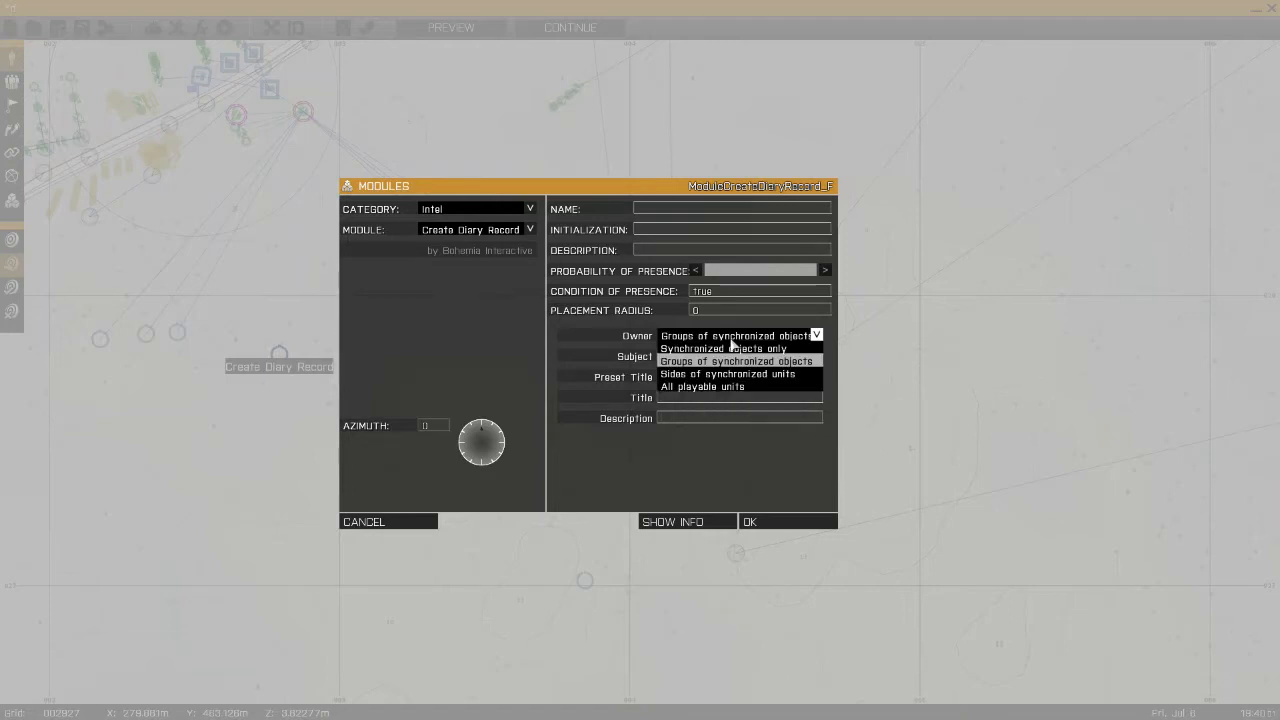
{"action": "left_click", "coordinate": [727, 360]}
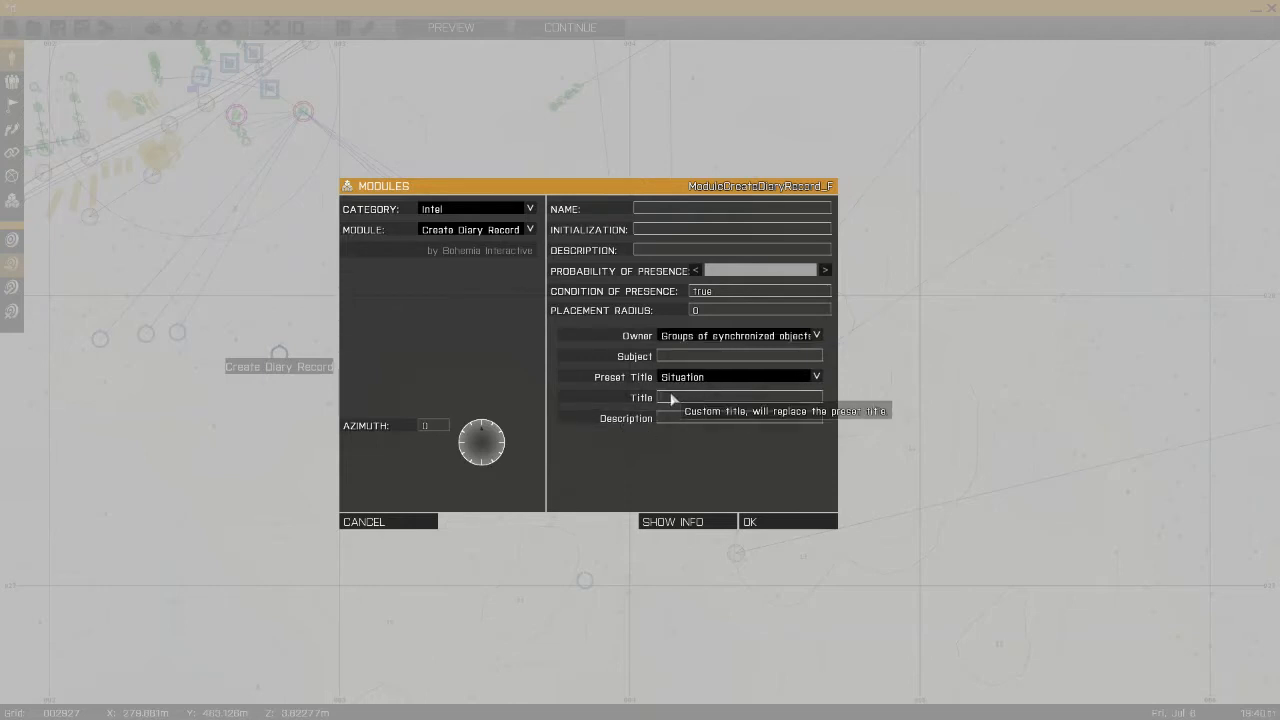
{"action": "type", "text": "nnnnn"}
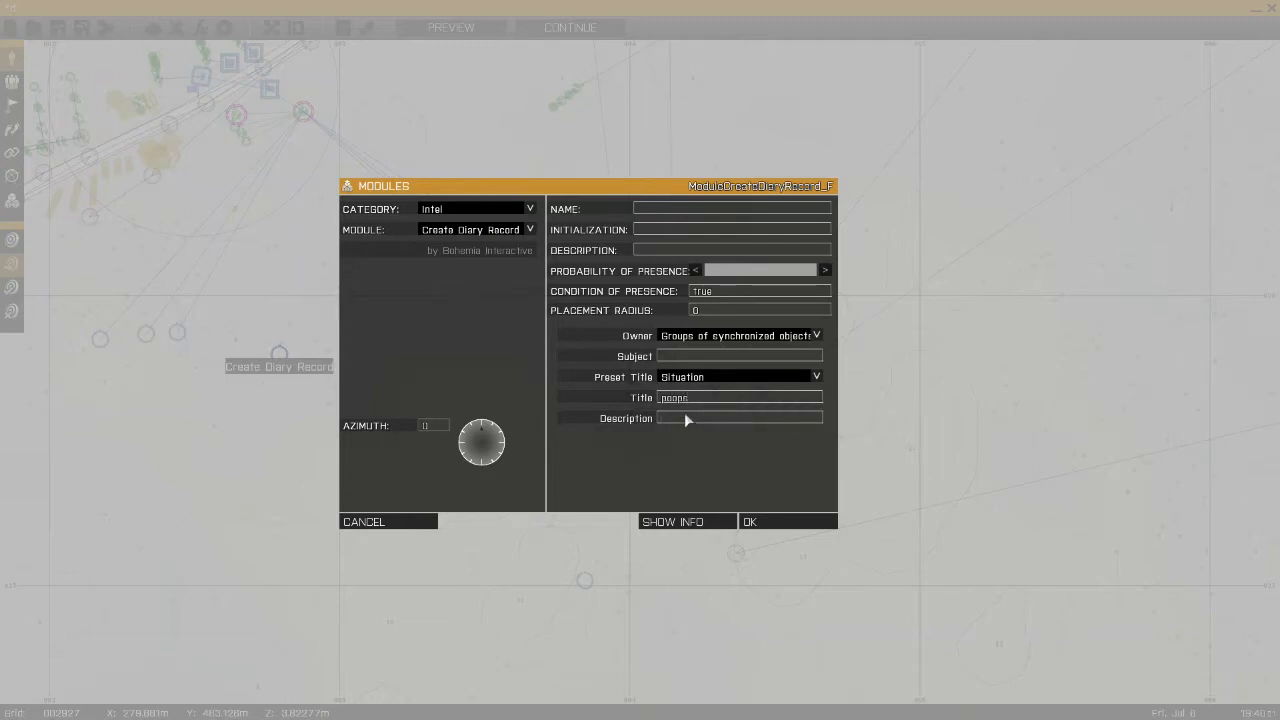
{"action": "left_click", "coordinate": [764, 523]}
{"action": "double_click", "coordinate": [177, 334]}
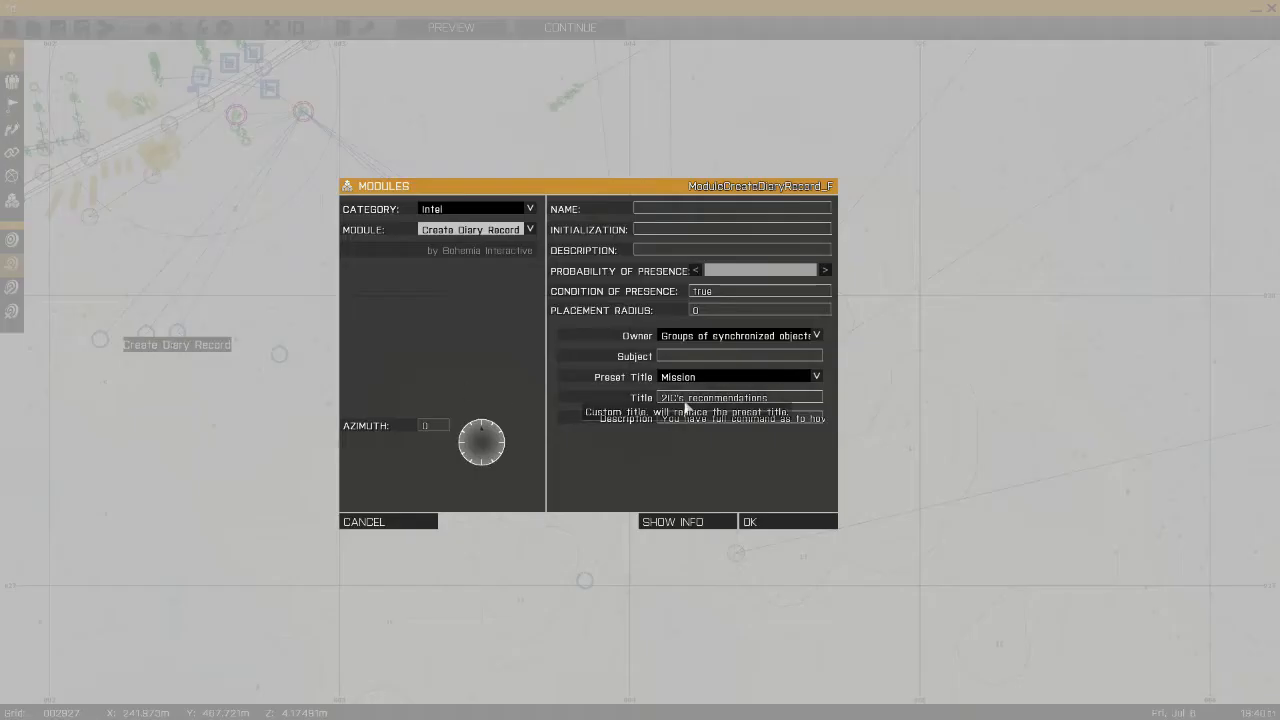
{"action": "left_click", "coordinate": [392, 521]}
- Move the new diary record further north and synchronize it with the red-circled squad leader
{"action": "left_click_drag", "start_coordinate": [284, 354], "coordinate": [253, 272]}
{"action": "right_click_drag", "start_coordinate": [253, 272], "coordinate": [346, 400]}
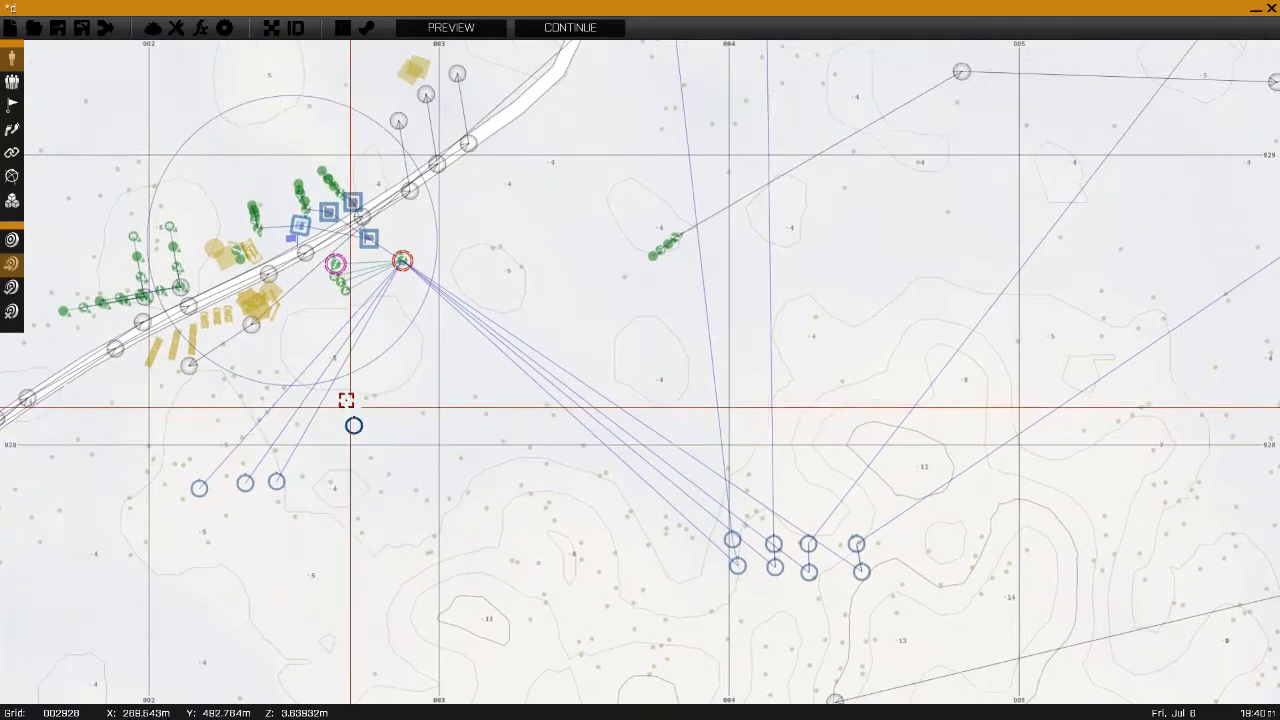
{"action": "left_click_drag", "start_coordinate": [354, 425], "coordinate": [402, 261]}
{"action": "key", "text": "F3"}
{"action": "key", "text": "F4"}
{"action": "key", "text": "F5"}
{"action": "right_click_drag", "start_coordinate": [523, 377], "coordinate": [570, 197]}
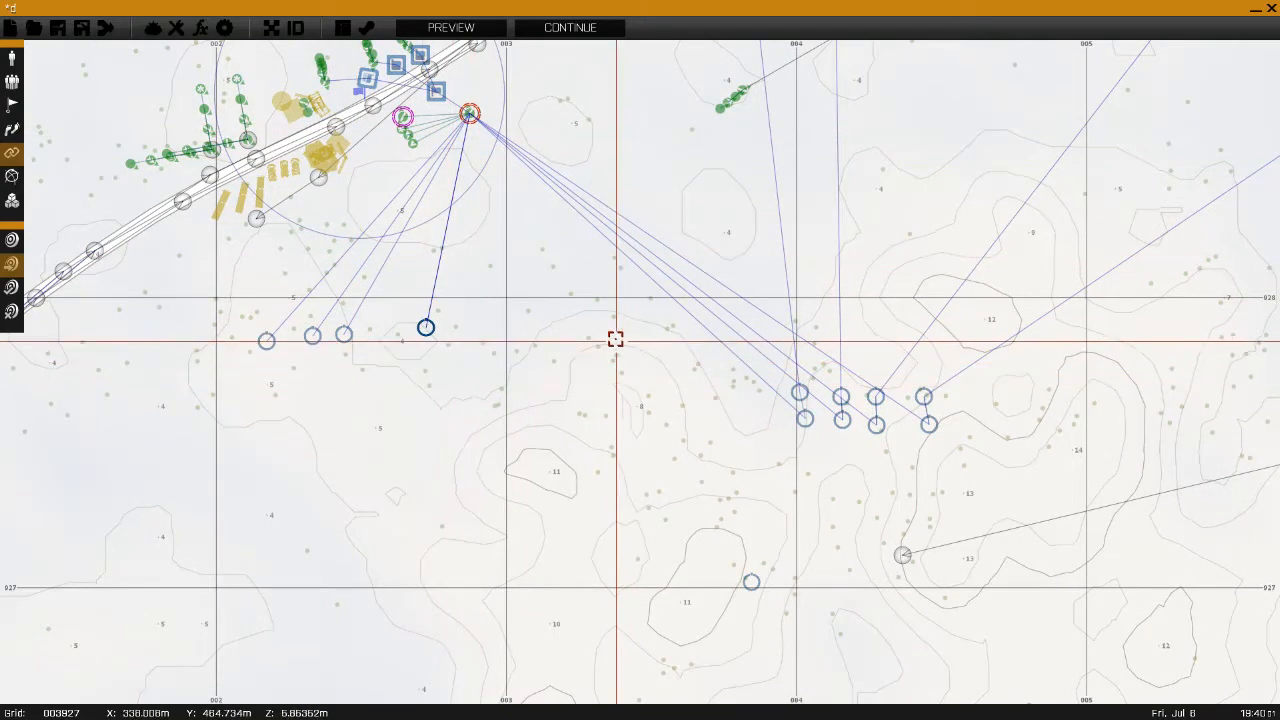
- Review the description text of the diary record titled "2IC's recommendations"
{"action": "right_click_drag", "start_coordinate": [583, 265], "coordinate": [477, 255]}
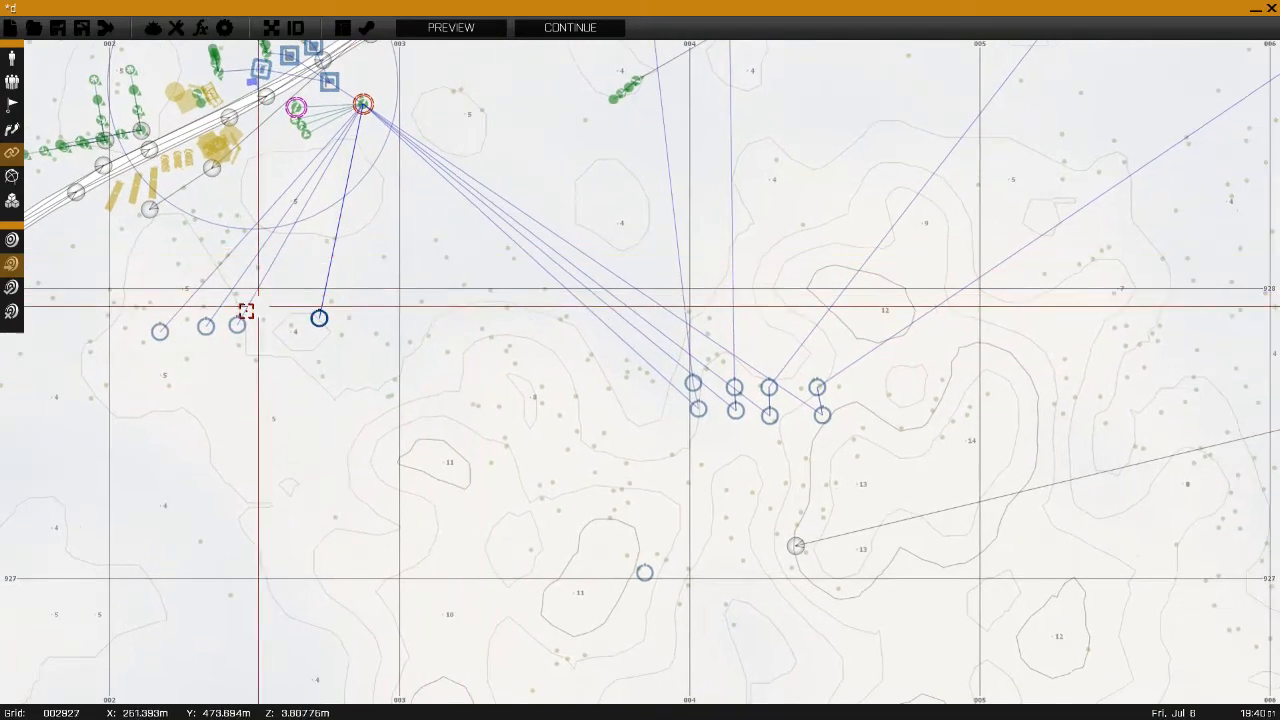
{"action": "double_click", "coordinate": [239, 322]}
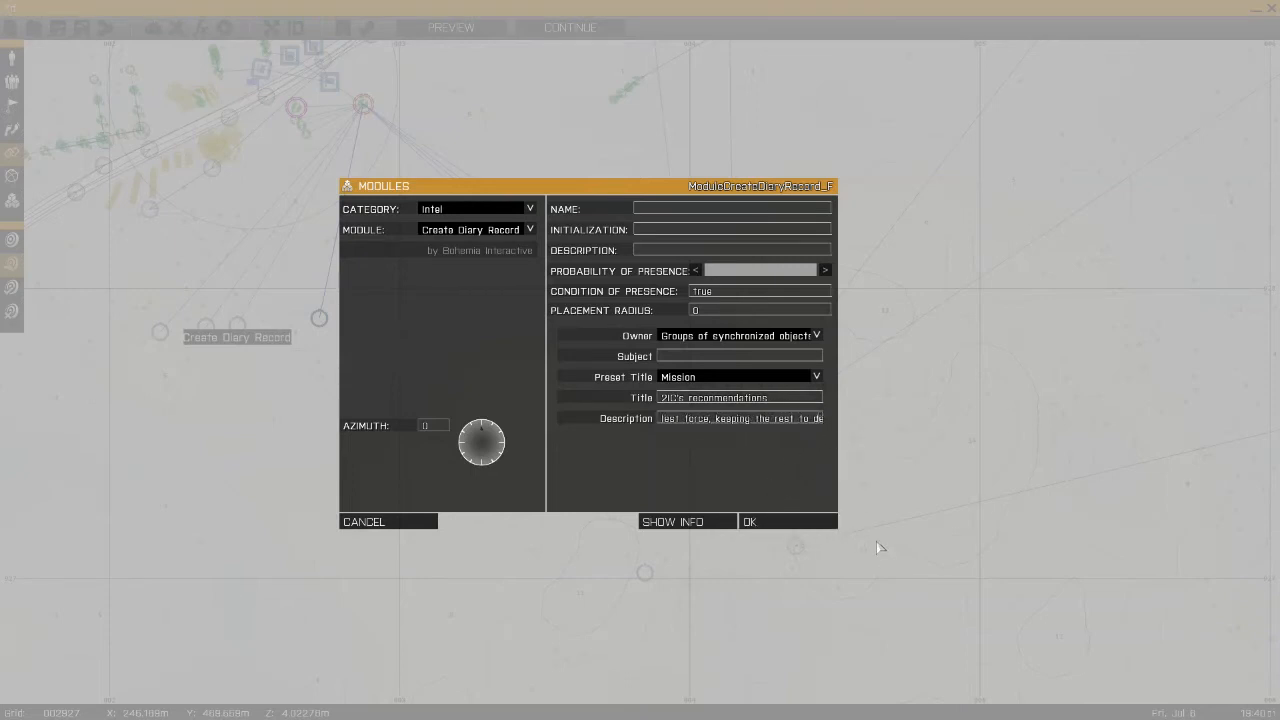
{"action": "left_click", "coordinate": [808, 527]}
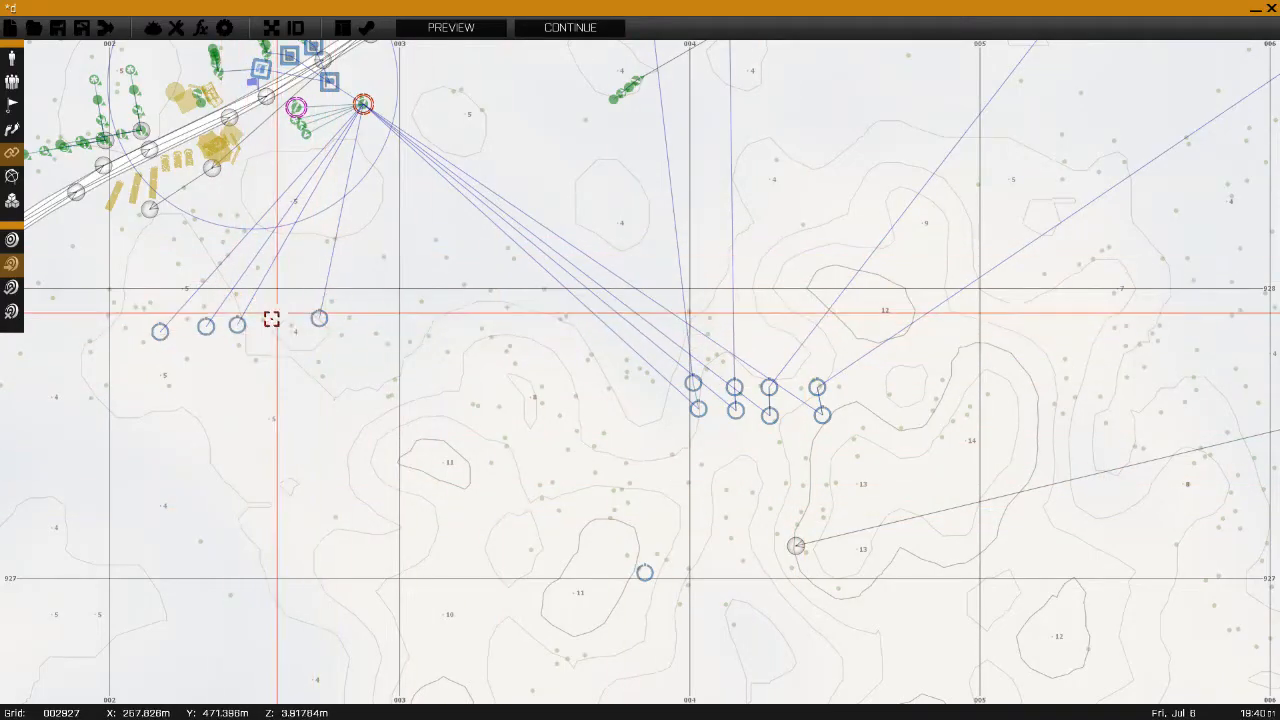
- Remove the synchronization links between the four lower Create Task modules and the red-circled squad leader
{"action": "right_click_drag", "start_coordinate": [585, 298], "coordinate": [187, 226]}
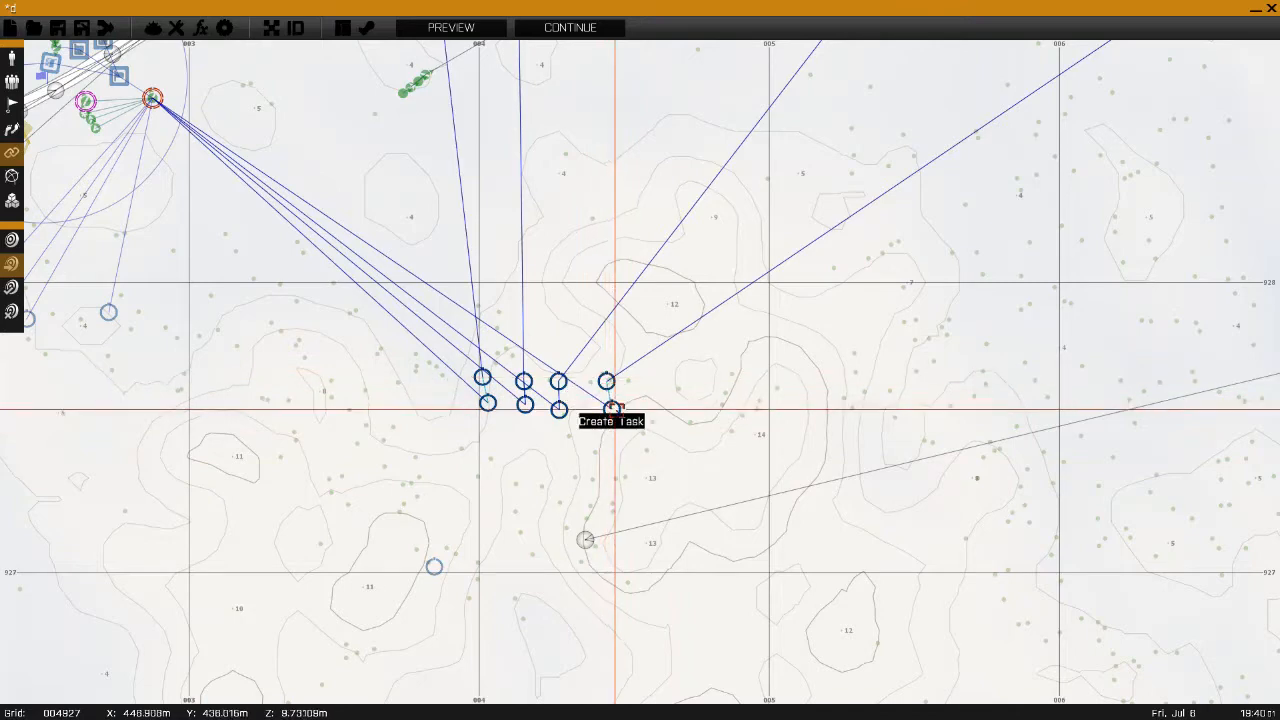
{"action": "scroll", "coordinate": [612, 402], "scroll_direction": "up", "scroll_amount": 3}
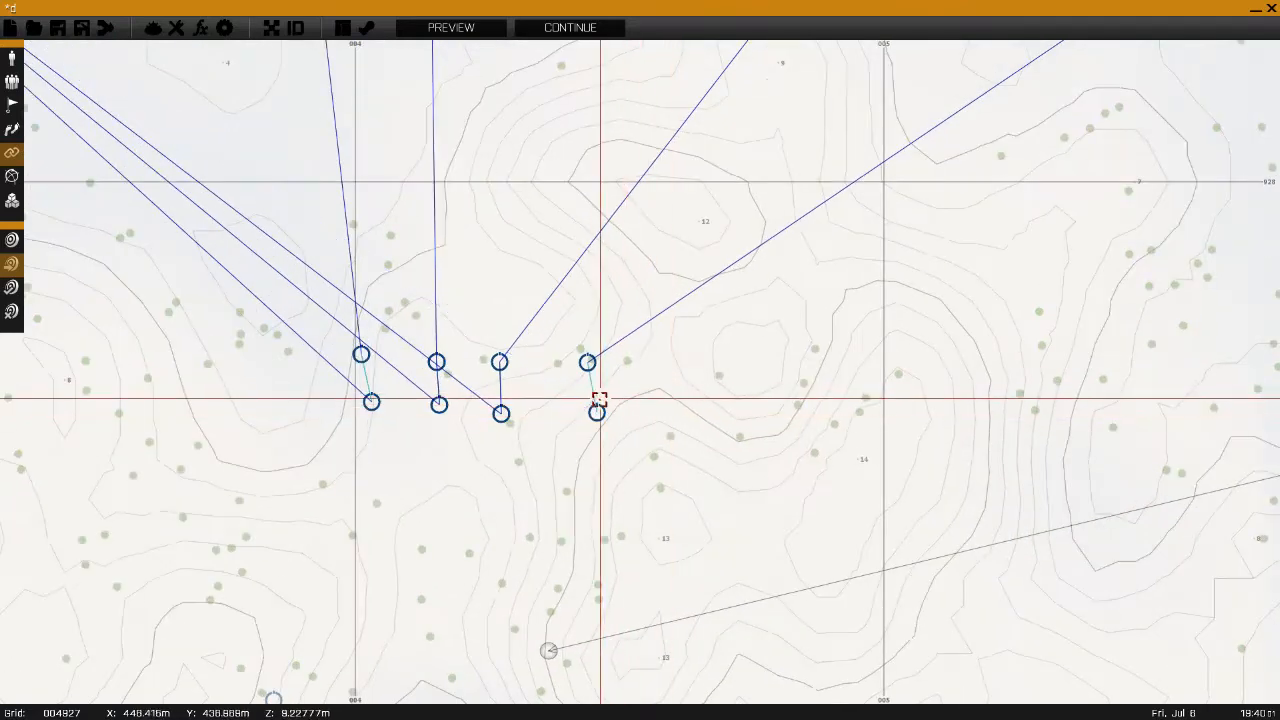
{"action": "left_click_drag", "start_coordinate": [498, 409], "coordinate": [555, 394]}
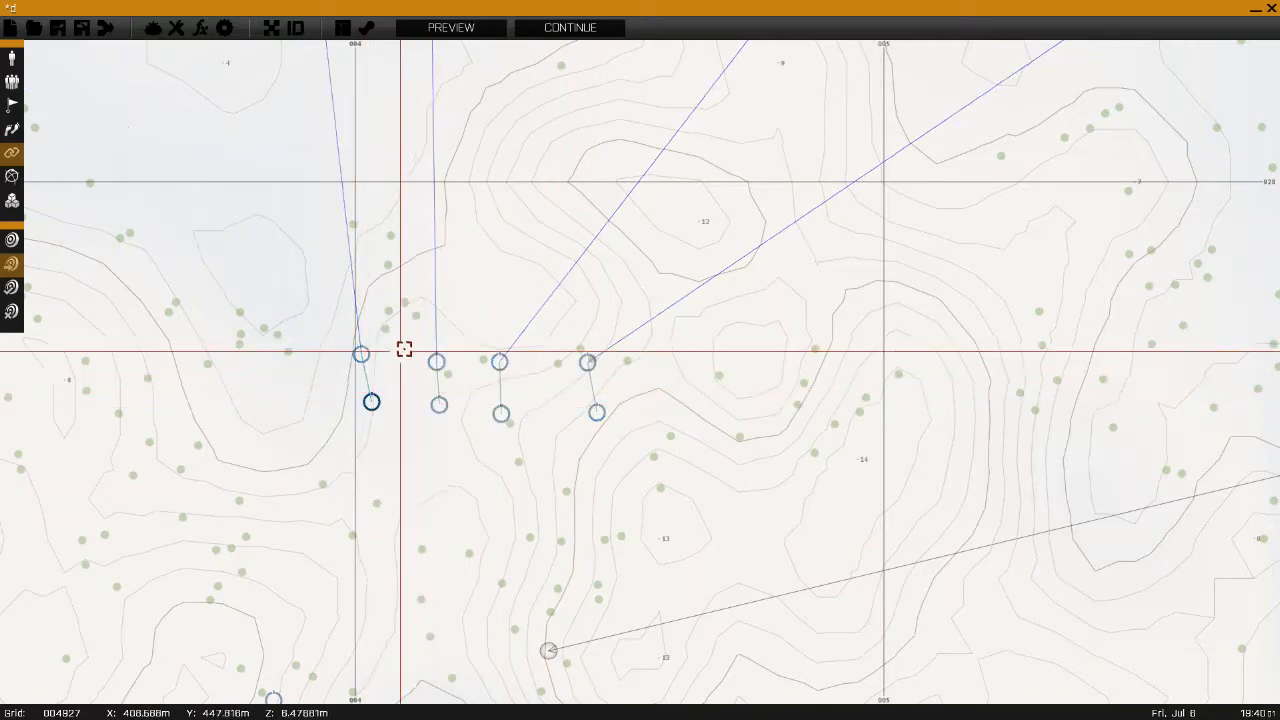
- Remove the long synchronization links from the three westernmost modules in the upper task row, shifting the first one slightly west
{"action": "right_click_drag", "start_coordinate": [404, 349], "coordinate": [483, 326]}
{"action": "scroll", "coordinate": [488, 241], "scroll_direction": "down", "scroll_amount": 3}
{"action": "scroll", "coordinate": [519, 262], "scroll_direction": "down", "scroll_amount": 3}
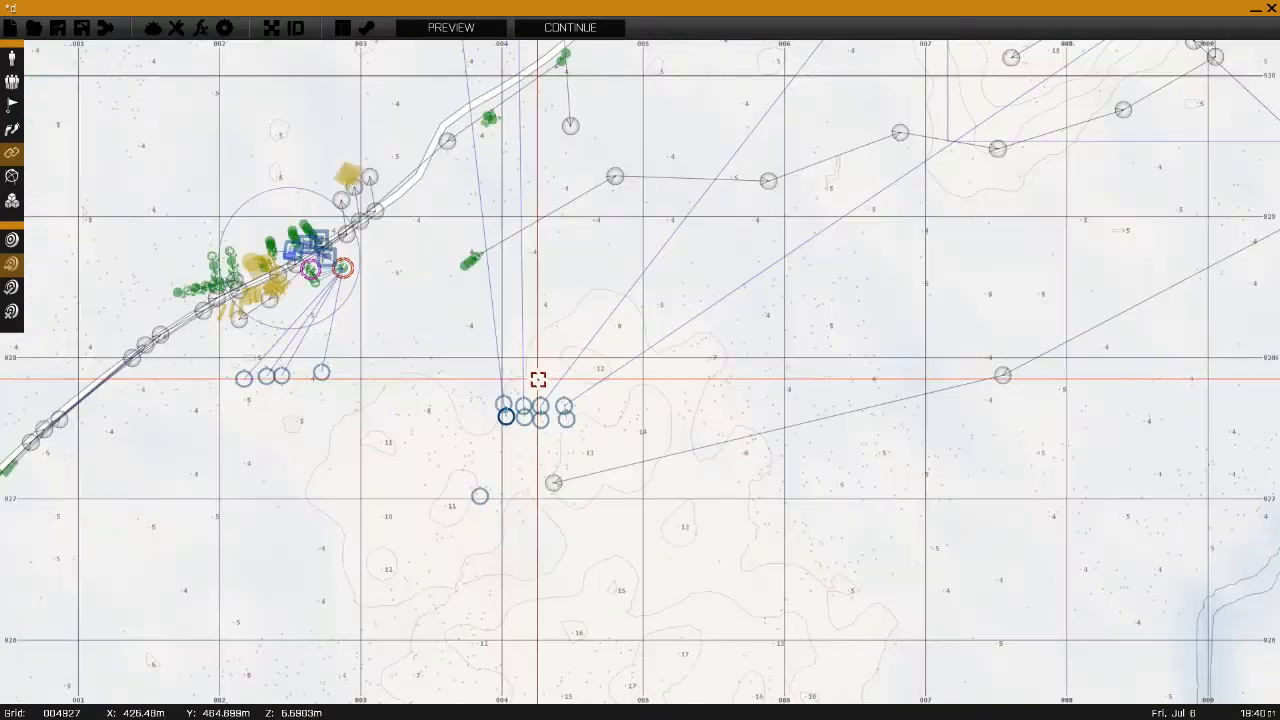
{"action": "scroll", "coordinate": [580, 471], "scroll_direction": "up", "scroll_amount": 4}
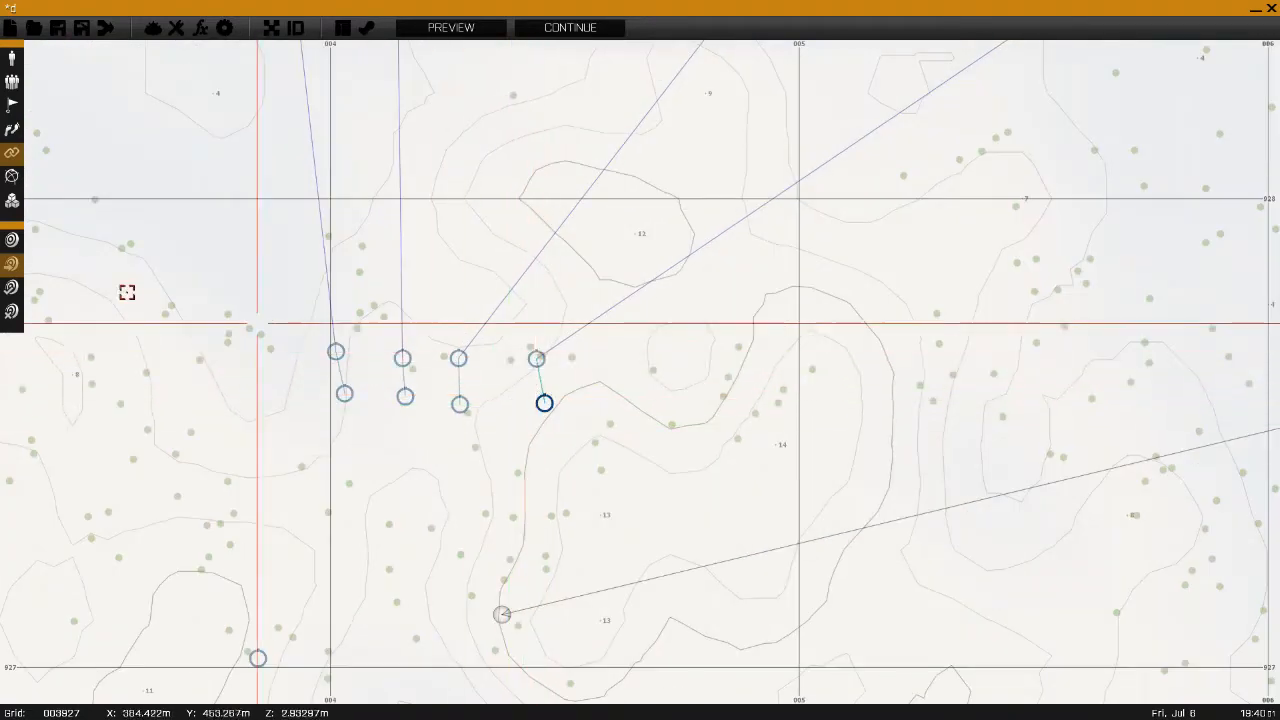
{"action": "scroll", "coordinate": [88, 271], "scroll_direction": "down", "scroll_amount": 2}
{"action": "right_click_drag", "start_coordinate": [46, 188], "coordinate": [113, 120]}
{"action": "right_click_drag", "start_coordinate": [29, 89], "coordinate": [112, 104]}
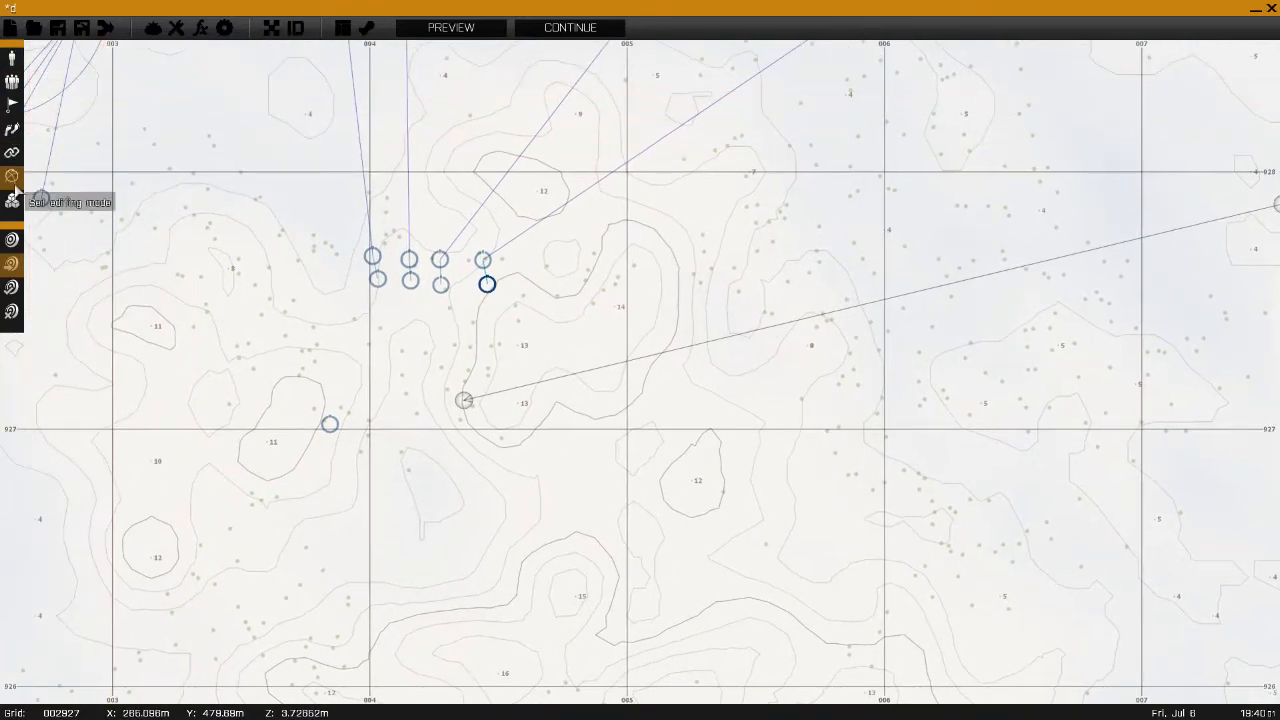
{"action": "scroll", "coordinate": [350, 160], "scroll_direction": "down", "scroll_amount": 1}
{"action": "scroll", "coordinate": [374, 198], "scroll_direction": "up", "scroll_amount": 2}
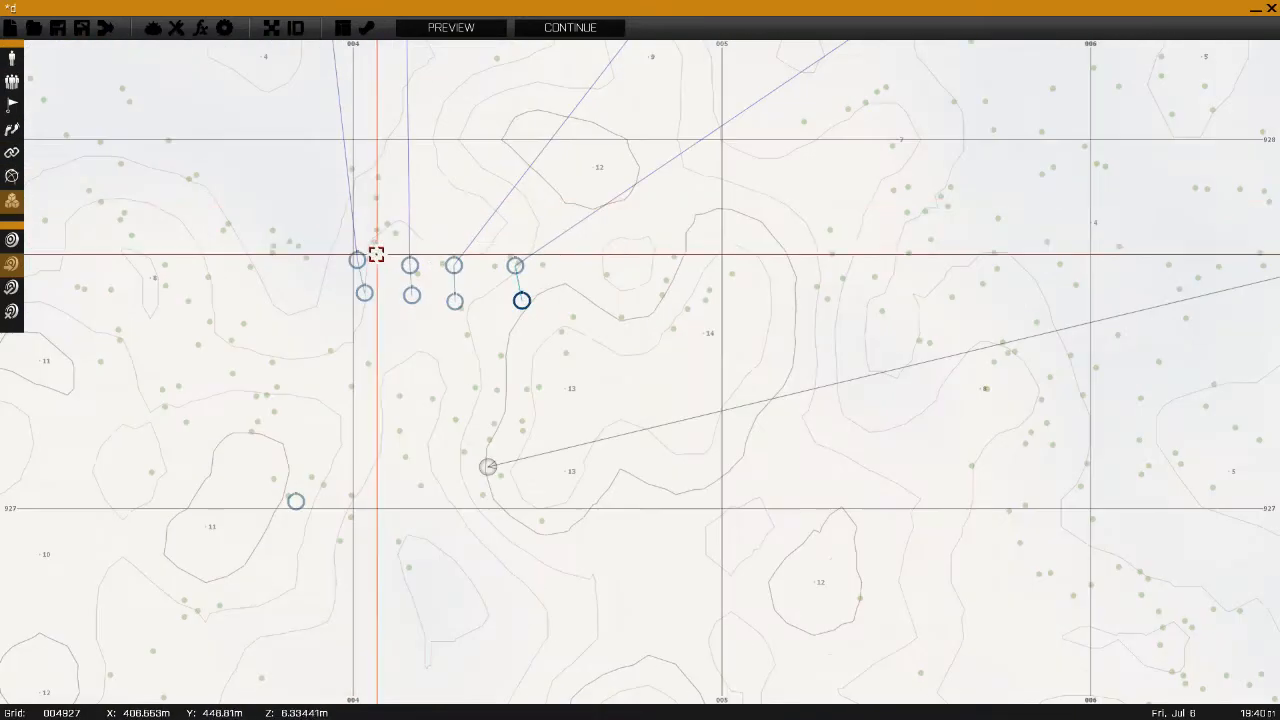
{"action": "left_click_drag", "start_coordinate": [358, 261], "coordinate": [324, 232]}
{"action": "left_click", "coordinate": [13, 153]}
{"action": "left_click_drag", "start_coordinate": [411, 265], "coordinate": [463, 213]}
{"action": "left_click_drag", "start_coordinate": [513, 262], "coordinate": [497, 200]}
- Review the task IDs and titles of the two easternmost Create Task modules, and select the other three linked module pairs
{"action": "double_click", "coordinate": [521, 299]}
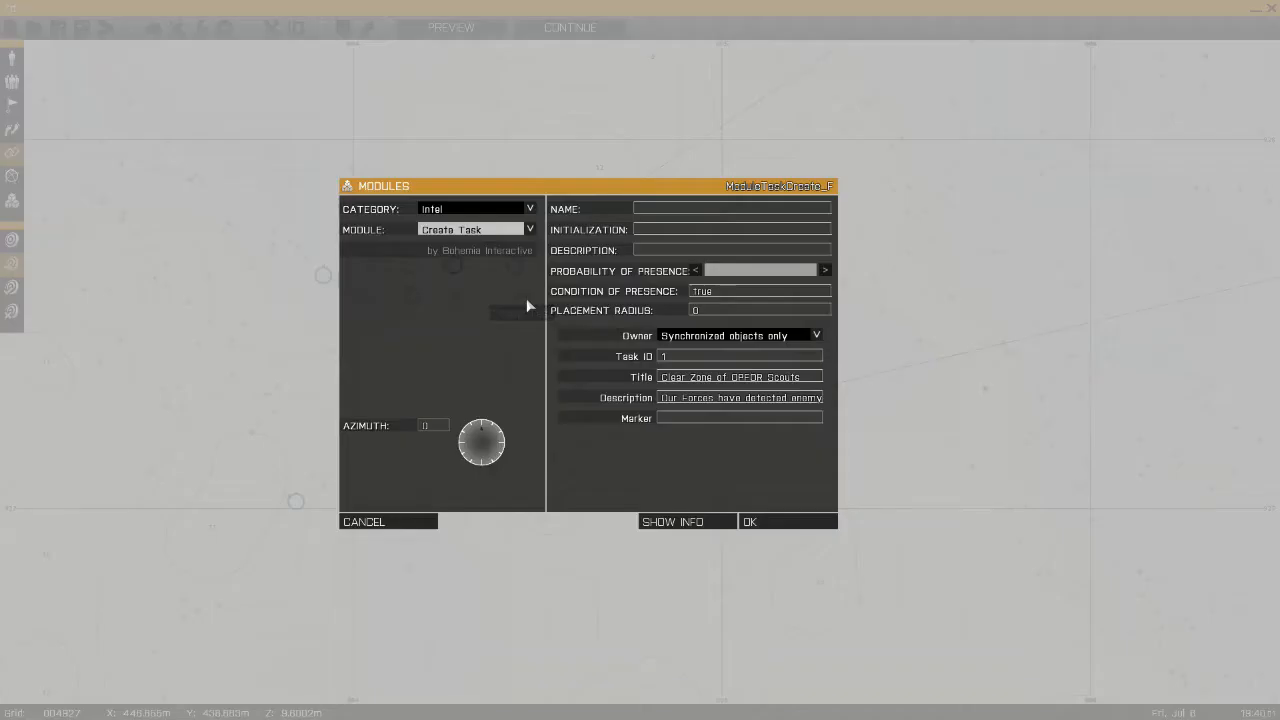
{"action": "left_click", "coordinate": [400, 518]}
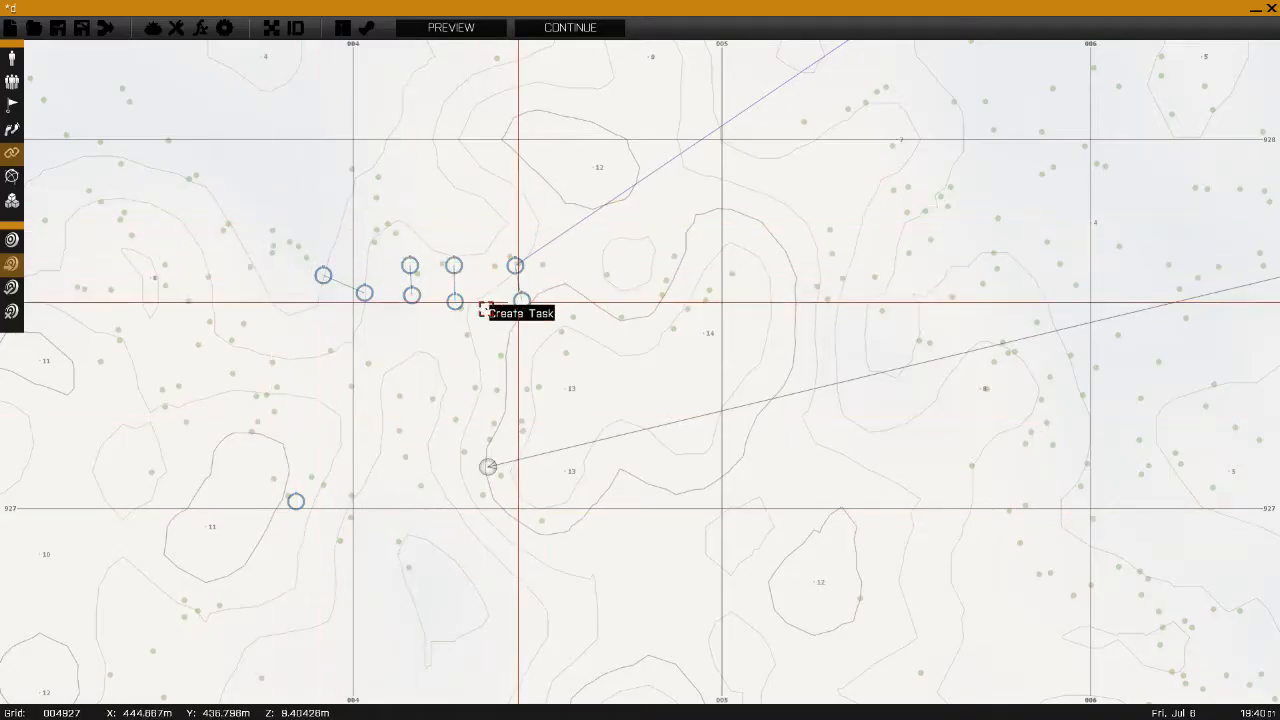
{"action": "double_click", "coordinate": [486, 310]}
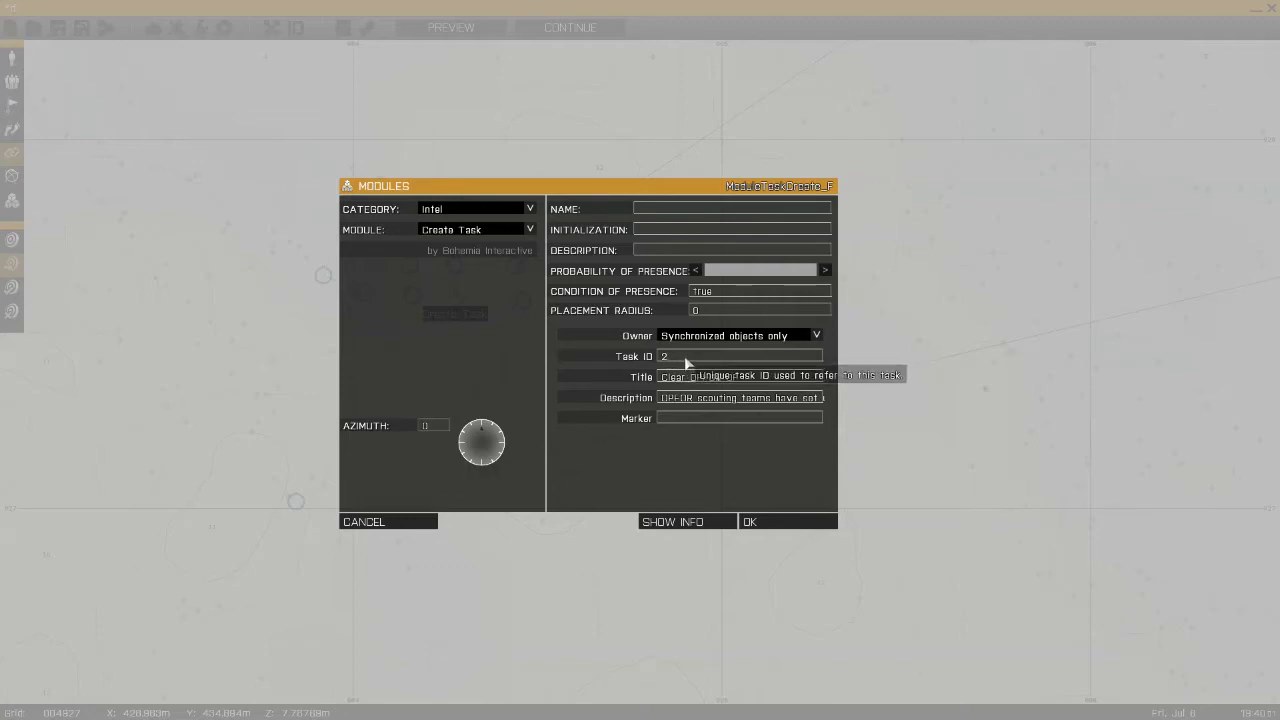
{"action": "left_click", "coordinate": [431, 522]}
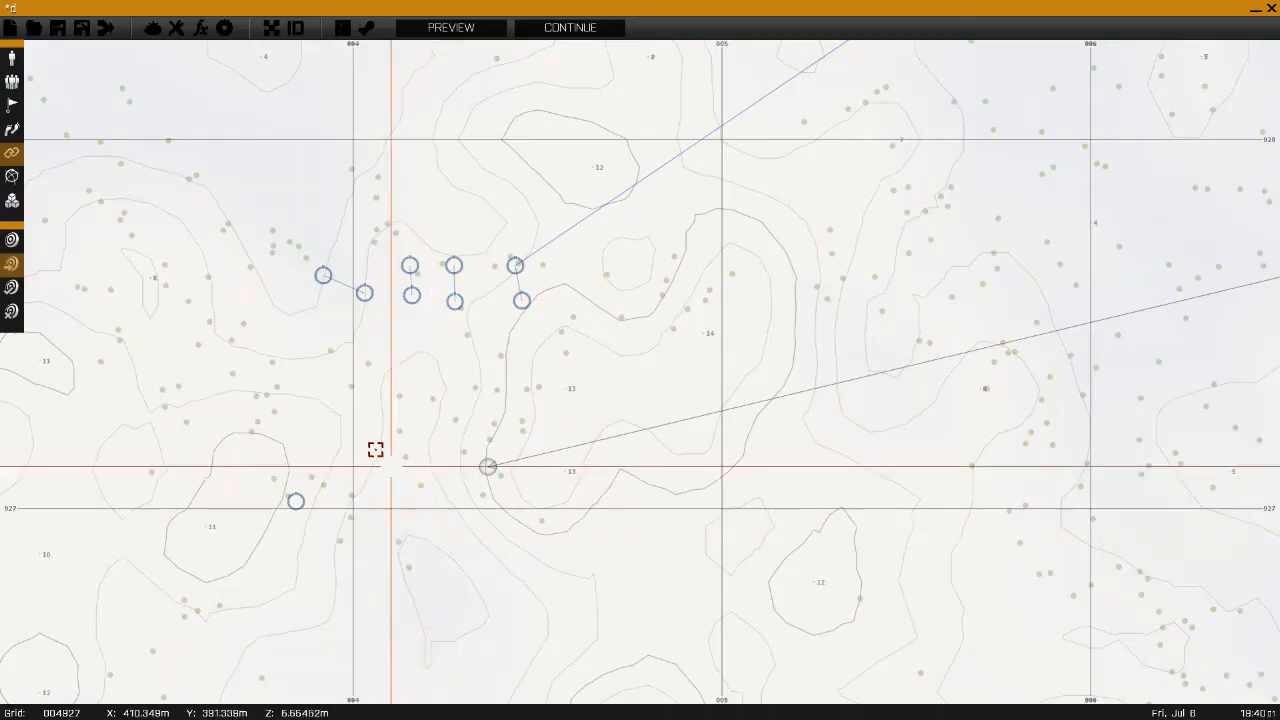
{"action": "left_click_drag", "start_coordinate": [280, 237], "coordinate": [470, 345]}
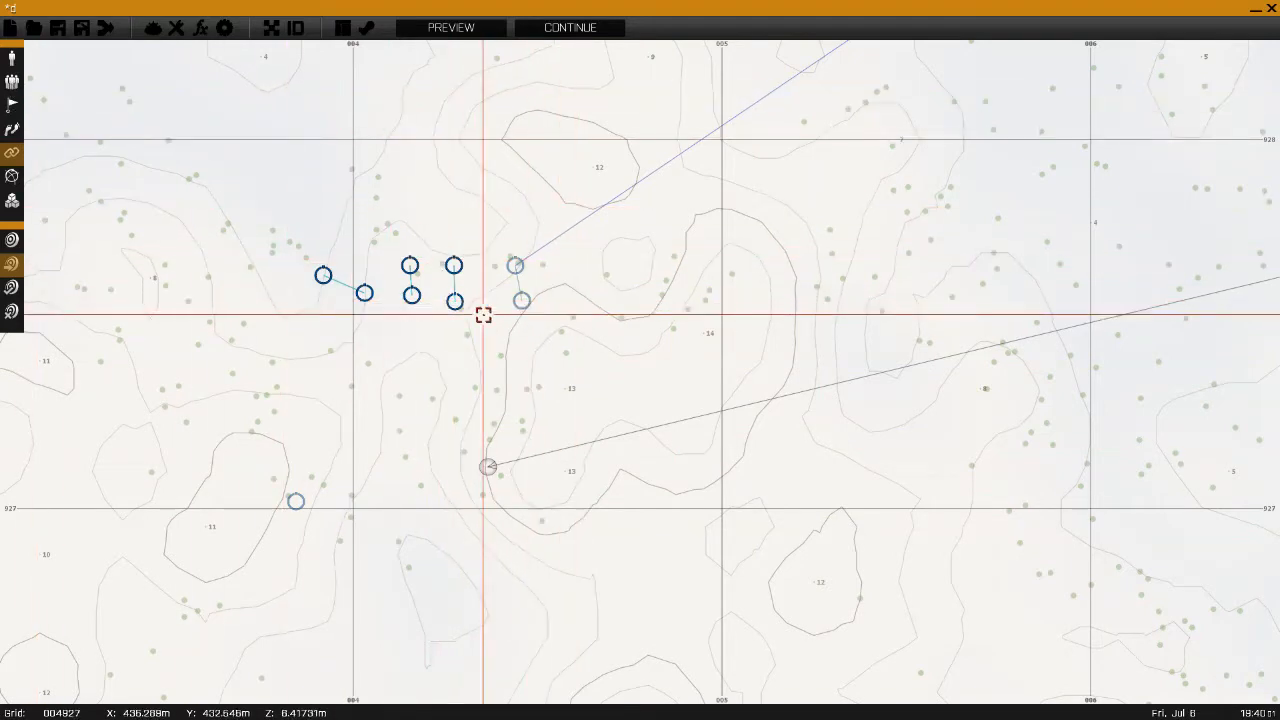
- Insert an elliptical trigger east of the task modules, activated once when OPFOR is not present, and shift it slightly west
{"action": "right_click_drag", "start_coordinate": [260, 260], "coordinate": [552, 271]}
{"action": "scroll", "coordinate": [529, 246], "scroll_direction": "down", "scroll_amount": 4}
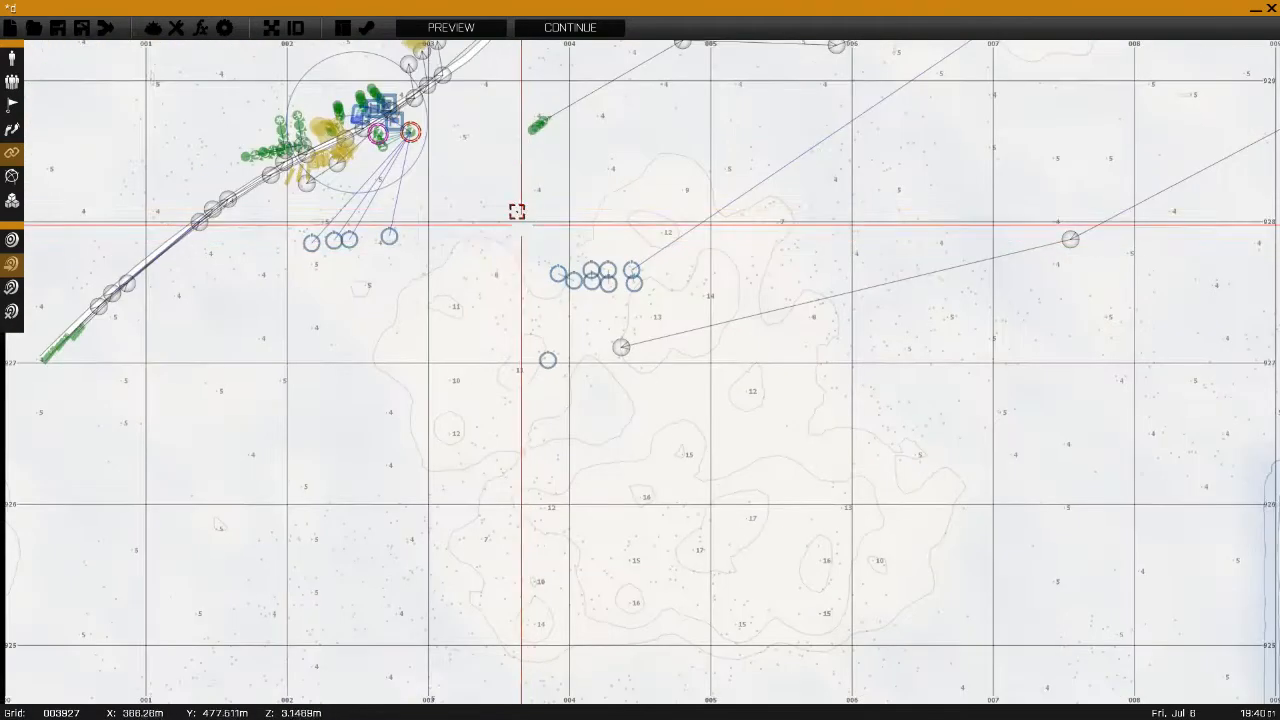
{"action": "right_click_drag", "start_coordinate": [572, 228], "coordinate": [437, 320]}
{"action": "scroll", "coordinate": [583, 251], "scroll_direction": "down", "scroll_amount": 2}
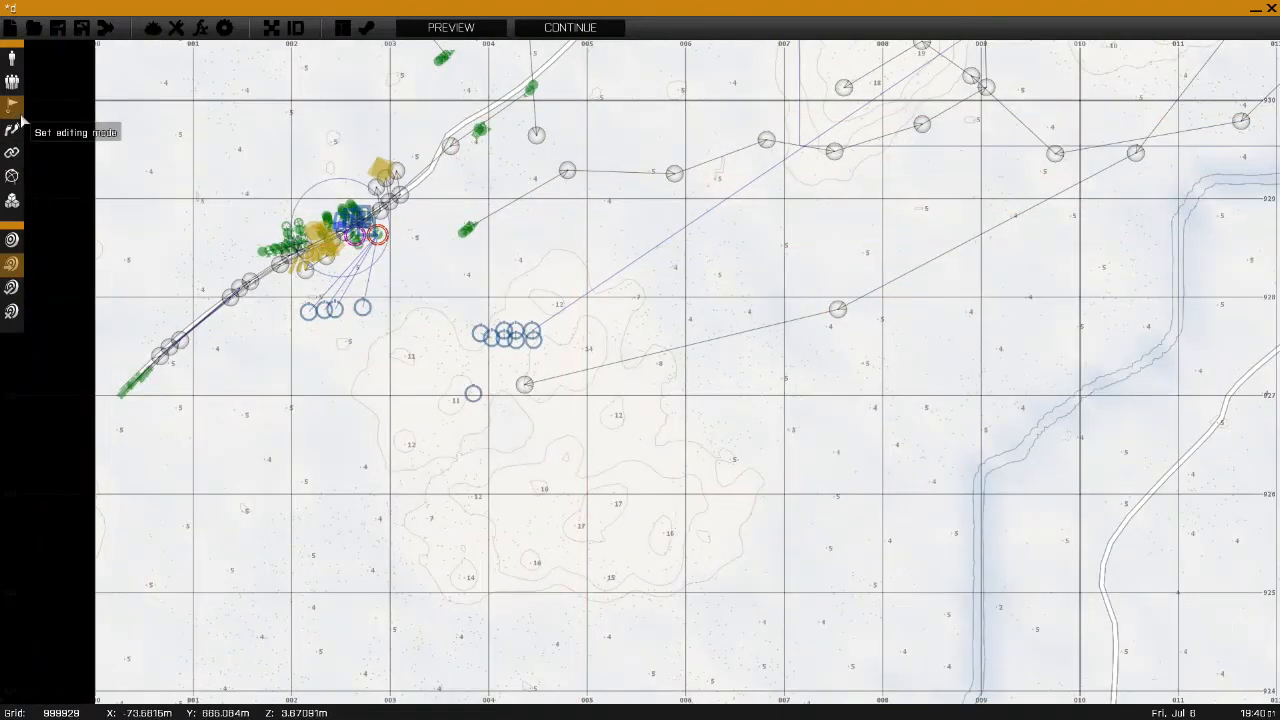
{"action": "right_click_drag", "start_coordinate": [729, 310], "coordinate": [561, 328]}
{"action": "double_click", "coordinate": [634, 315]}
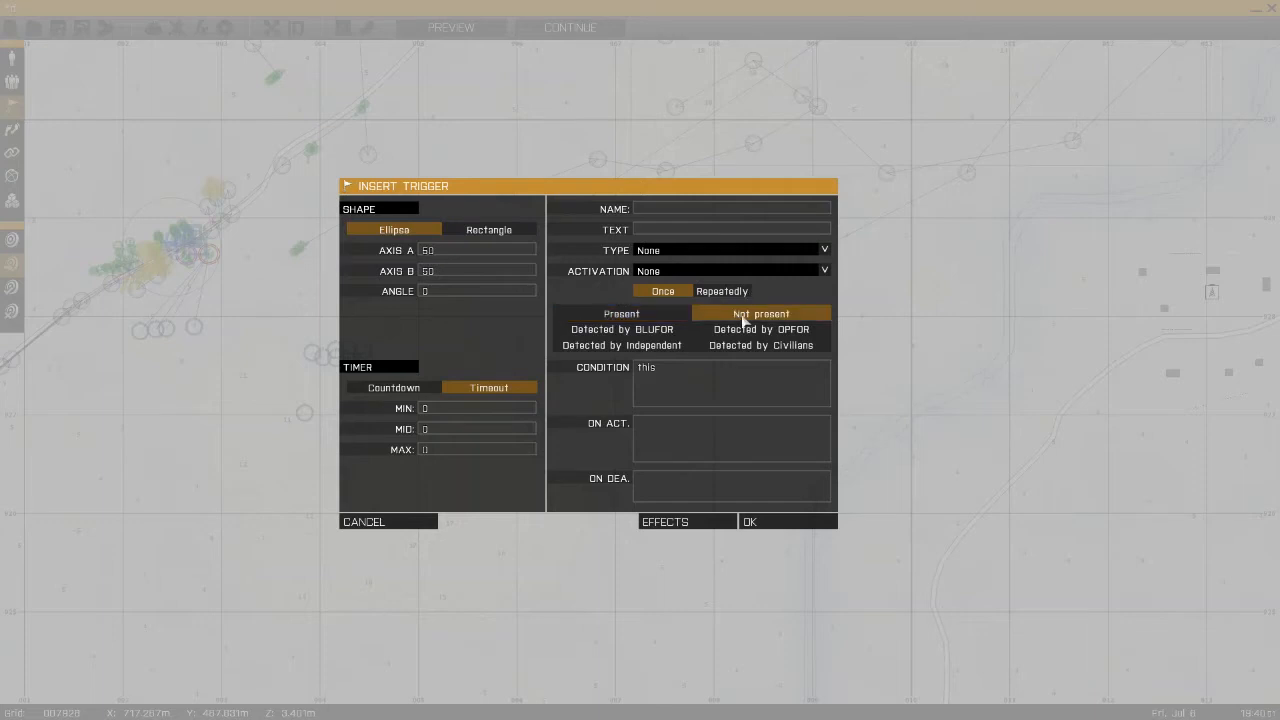
{"action": "left_click", "coordinate": [710, 272]}
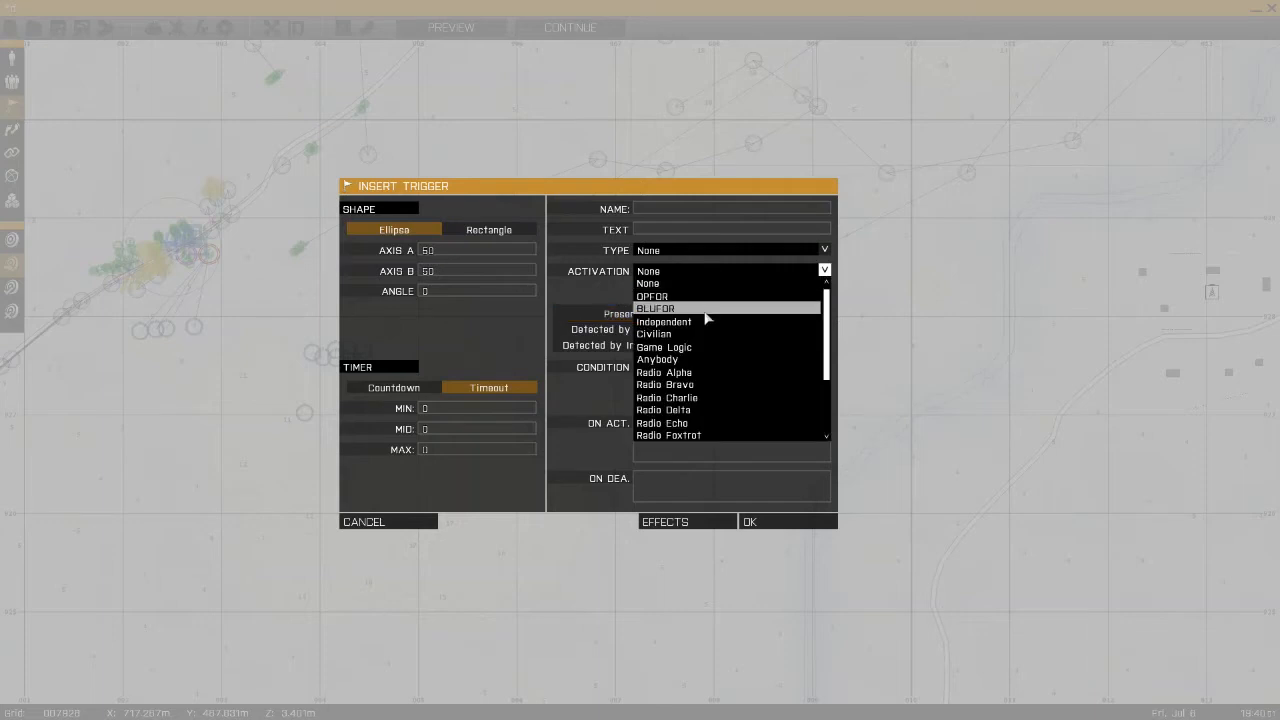
{"action": "left_click", "coordinate": [701, 298]}
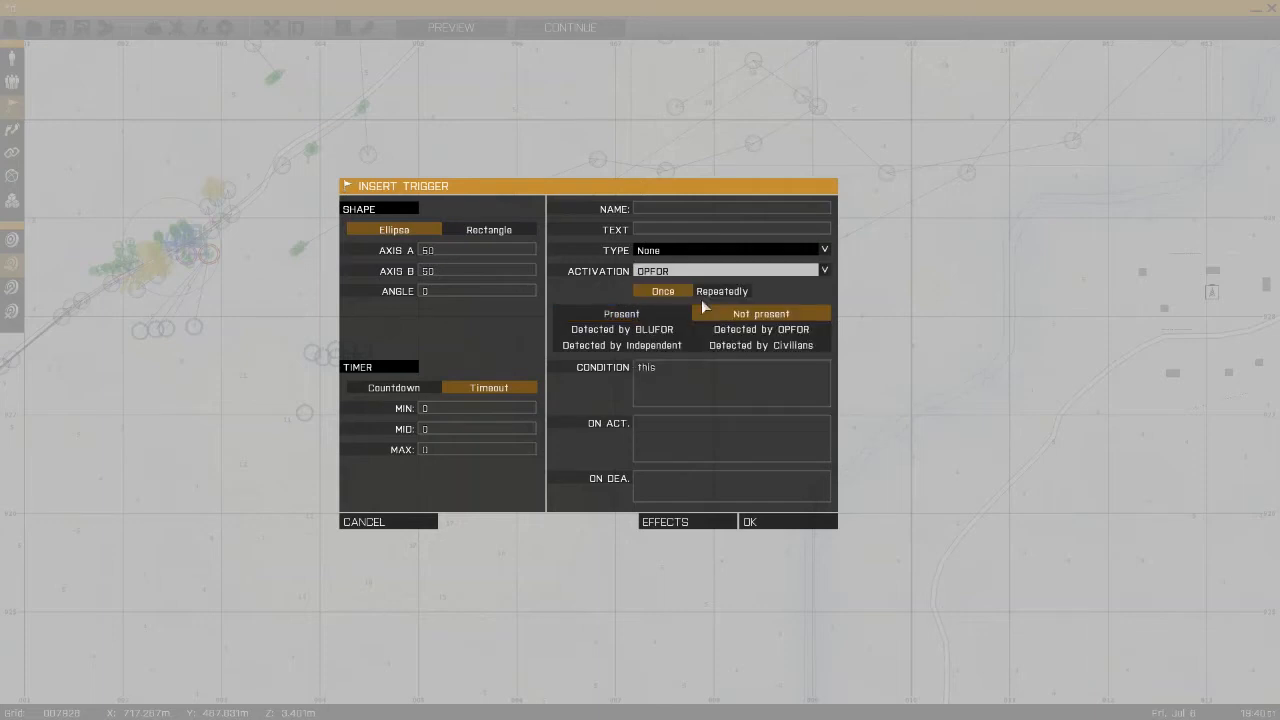
{"action": "left_click", "coordinate": [789, 524]}
{"action": "left_click_drag", "start_coordinate": [631, 300], "coordinate": [530, 312]}
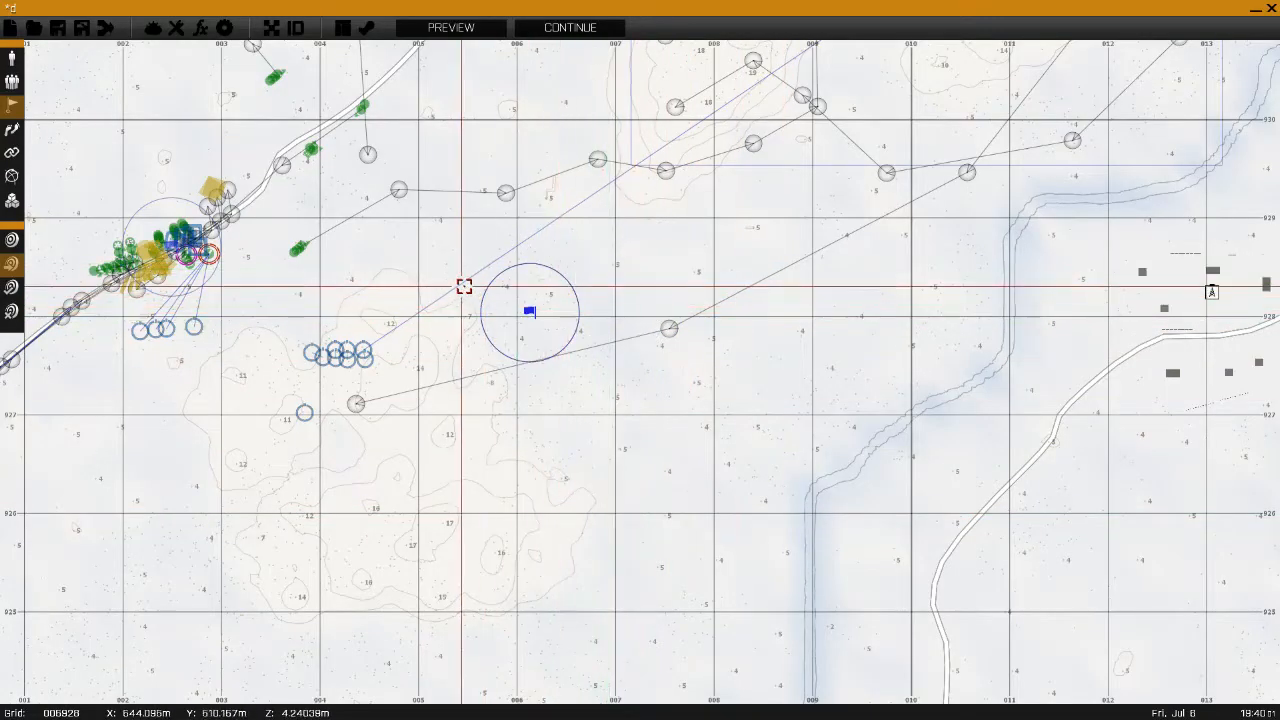
- Change the new trigger's activation to Independent
{"action": "double_click", "coordinate": [528, 311]}
{"action": "left_click", "coordinate": [672, 272]}
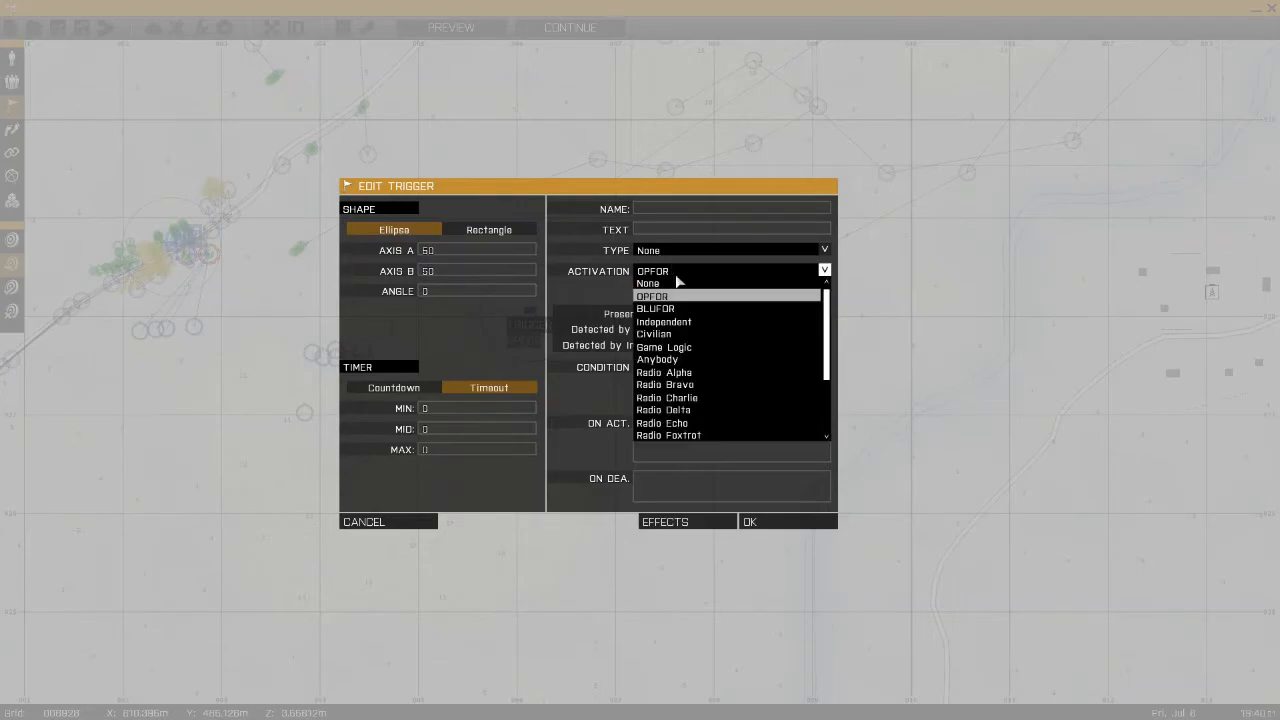
{"action": "left_click", "coordinate": [692, 322]}
{"action": "left_click", "coordinate": [789, 522]}
- Move the easternmost linked pair of task modules east, close to the trigger area's southwest edge
{"action": "scroll", "coordinate": [494, 380], "scroll_direction": "up", "scroll_amount": 5}
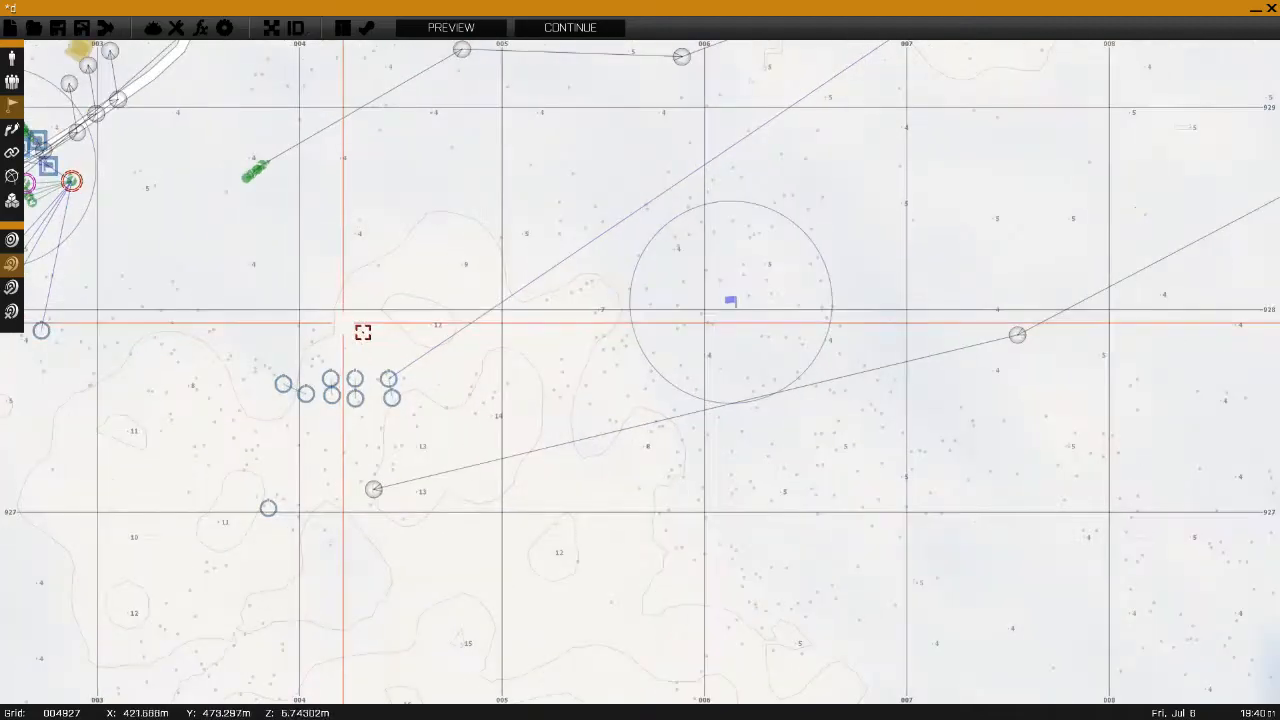
{"action": "left_click_drag", "start_coordinate": [394, 425], "coordinate": [600, 431]}
- Move the red-circled Team Leader from the road to a spot just northwest of the relocated module pair
{"action": "scroll", "coordinate": [520, 312], "scroll_direction": "down", "scroll_amount": 5}
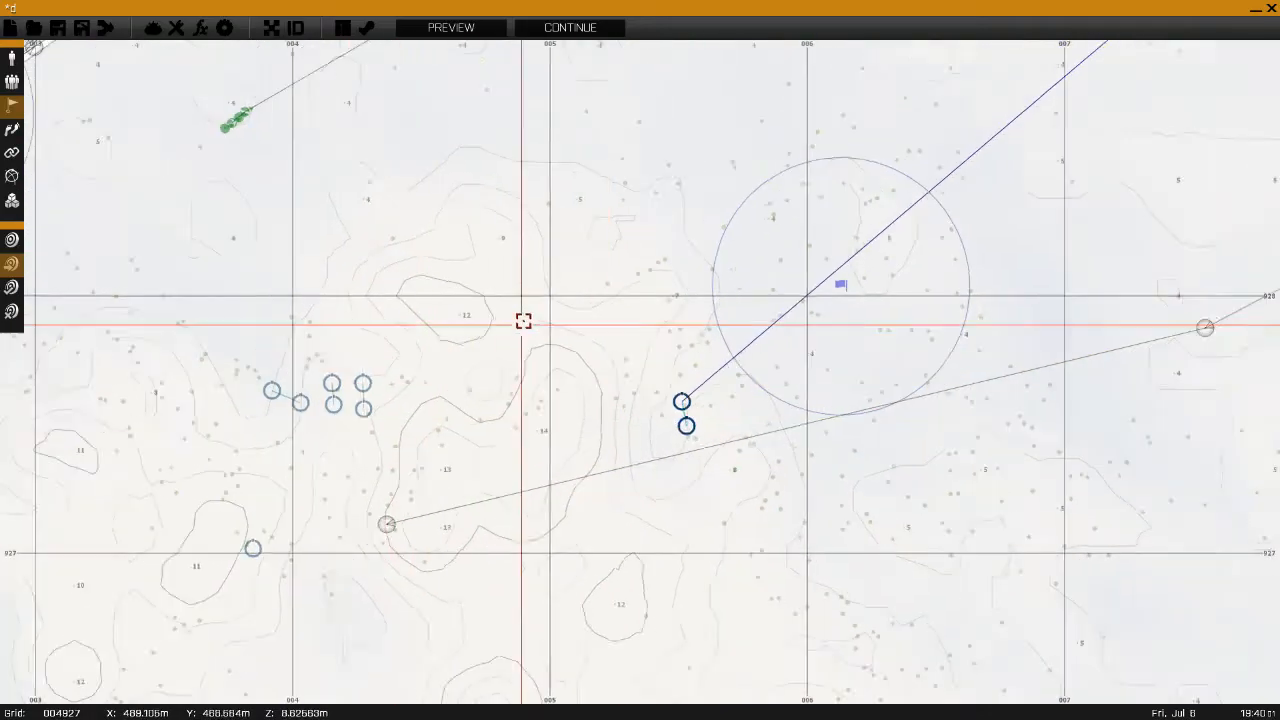
{"action": "scroll", "coordinate": [363, 283], "scroll_direction": "up", "scroll_amount": 4}
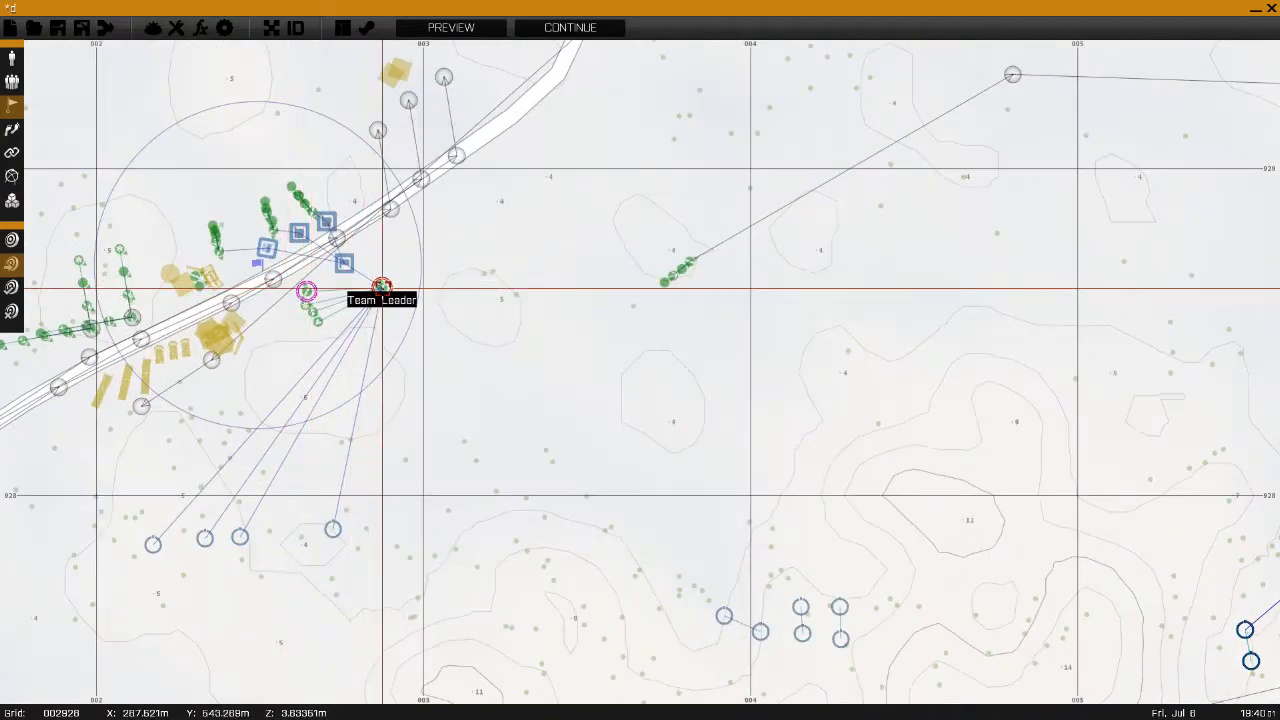
{"action": "left_click_drag", "start_coordinate": [380, 285], "coordinate": [686, 394]}
{"action": "right_click_drag", "start_coordinate": [783, 377], "coordinate": [314, 267]}
{"action": "left_click_drag", "start_coordinate": [686, 394], "coordinate": [726, 434]}
{"action": "scroll", "coordinate": [493, 330], "scroll_direction": "down", "scroll_amount": 5}
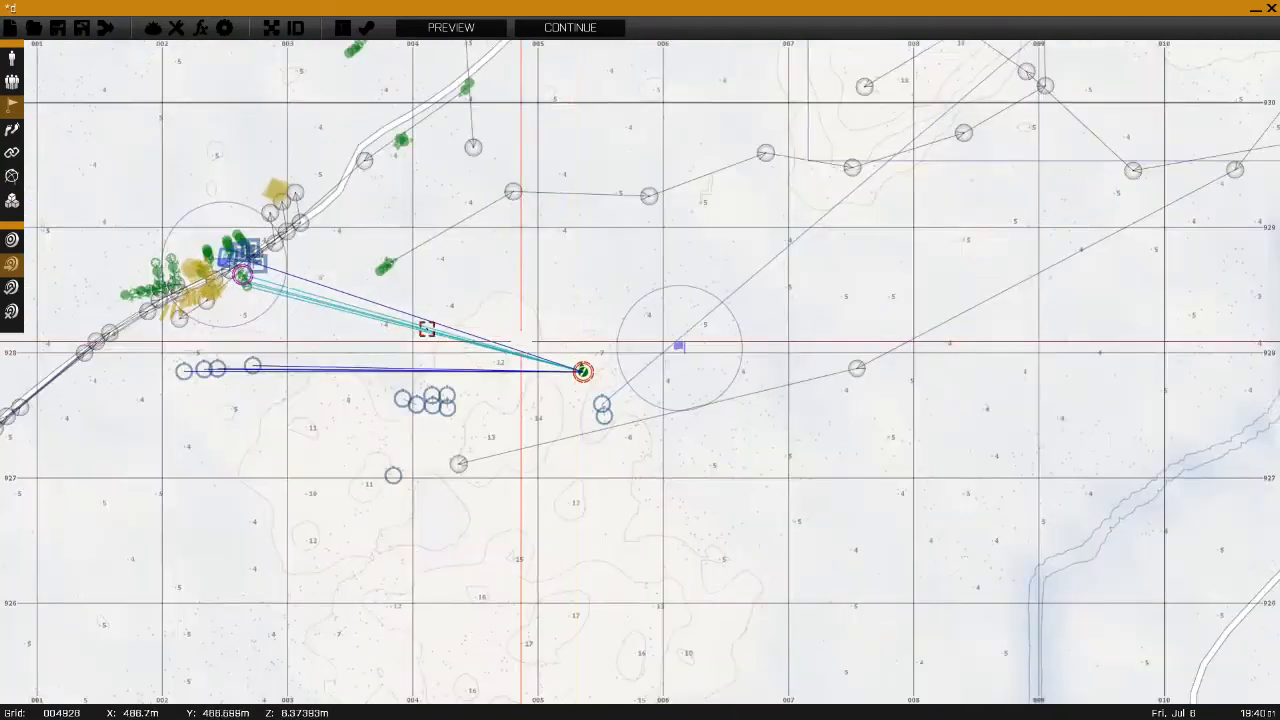
- Move one of the Team Leader's squad members from the road into the Independent trigger's area
{"action": "right_click_drag", "start_coordinate": [310, 295], "coordinate": [516, 338]}
{"action": "scroll", "coordinate": [457, 346], "scroll_direction": "up", "scroll_amount": 5}
{"action": "left_click_drag", "start_coordinate": [453, 310], "coordinate": [888, 377]}
{"action": "right_click_drag", "start_coordinate": [888, 377], "coordinate": [358, 308]}
{"action": "left_click_drag", "start_coordinate": [358, 308], "coordinate": [763, 358]}
- Check the trigger's settings without changes and move the Set Task State module slightly north, away from its Create Task module
{"action": "double_click", "coordinate": [709, 356]}
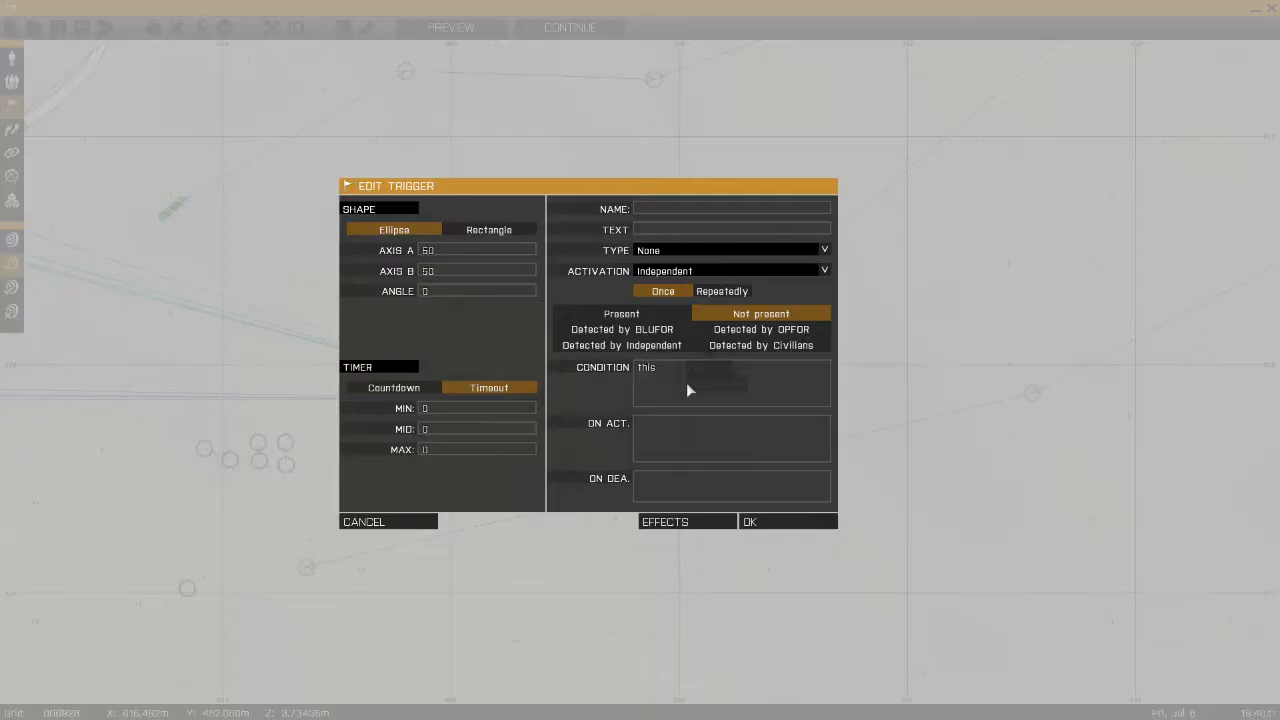
{"action": "left_click", "coordinate": [390, 522]}
{"action": "left_click_drag", "start_coordinate": [566, 457], "coordinate": [571, 430]}
{"action": "scroll", "coordinate": [580, 424], "scroll_direction": "up", "scroll_amount": 2}
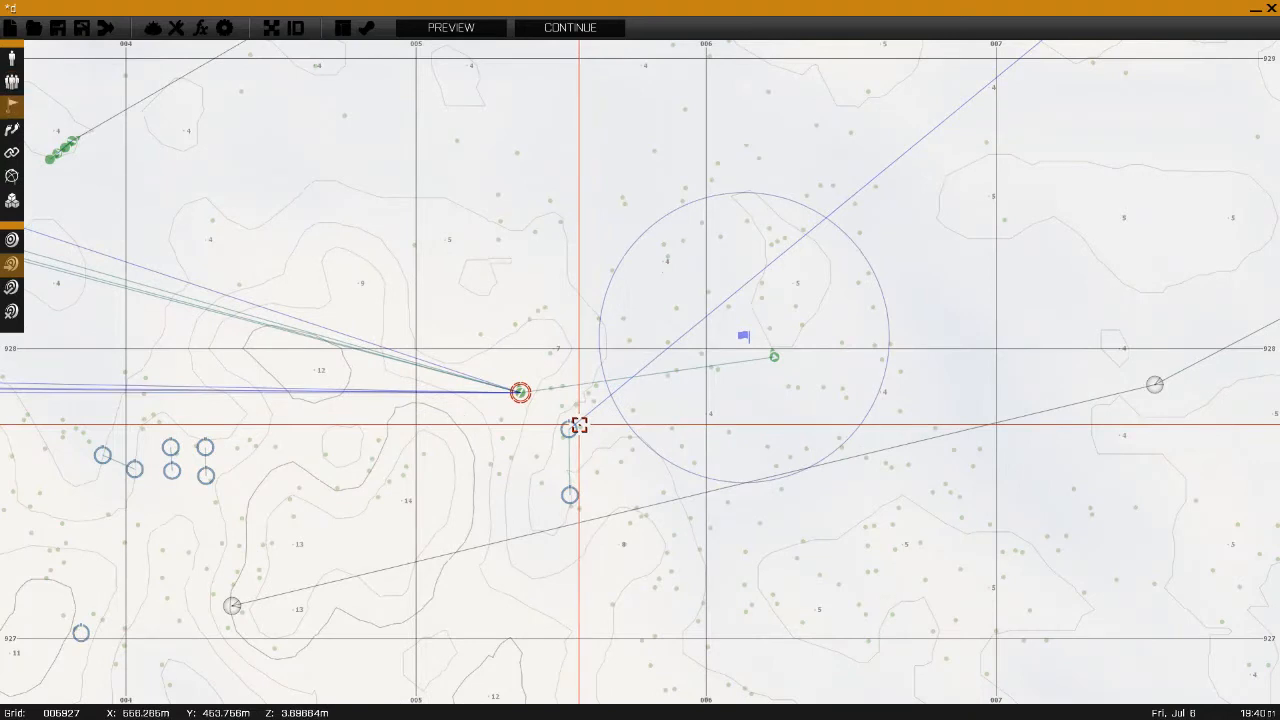
- Review the Independent trigger, remove the Set Task State module's long northeast link, and synchronize that module with the trigger
{"action": "key", "text": "F5"}
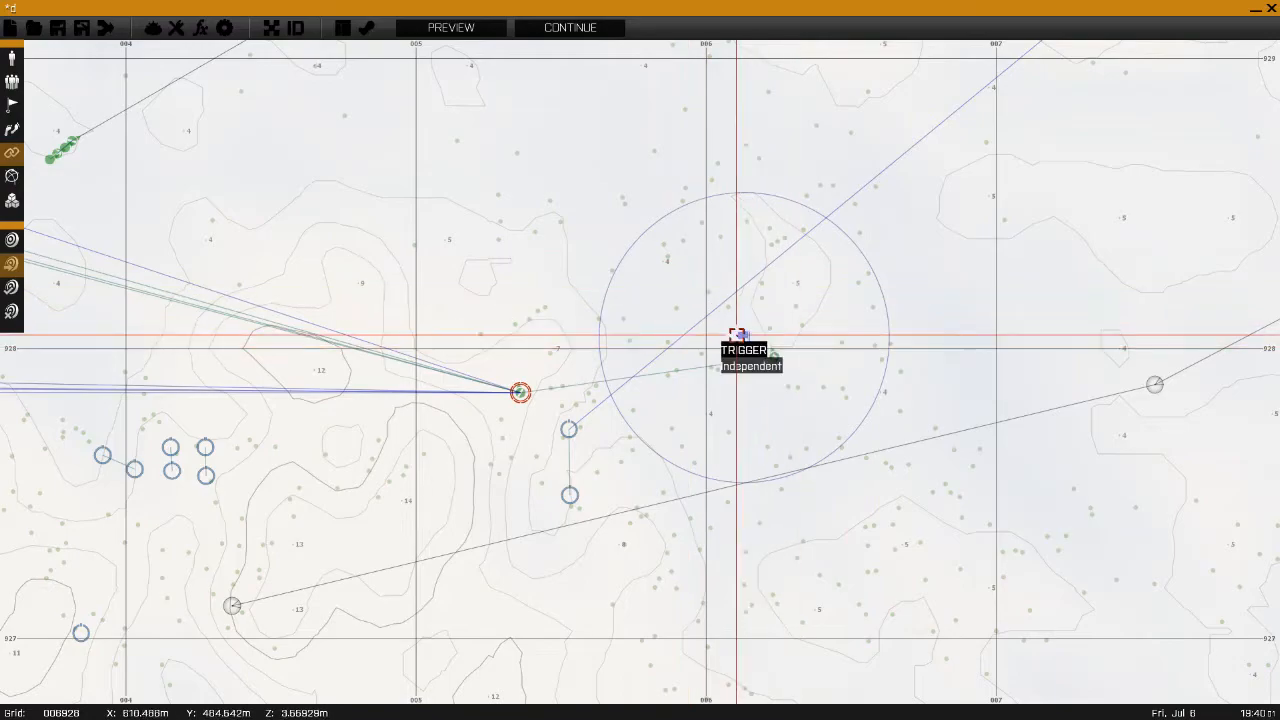
{"action": "double_click", "coordinate": [737, 334]}
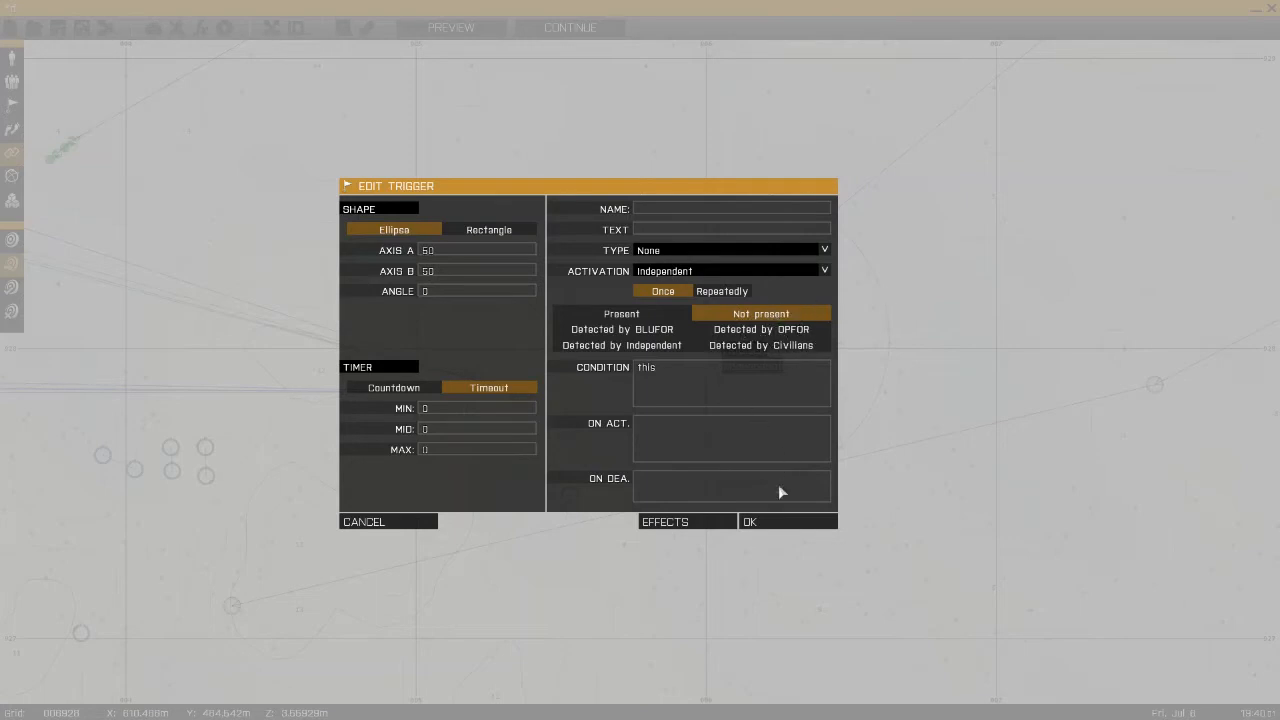
{"action": "left_click", "coordinate": [781, 527]}
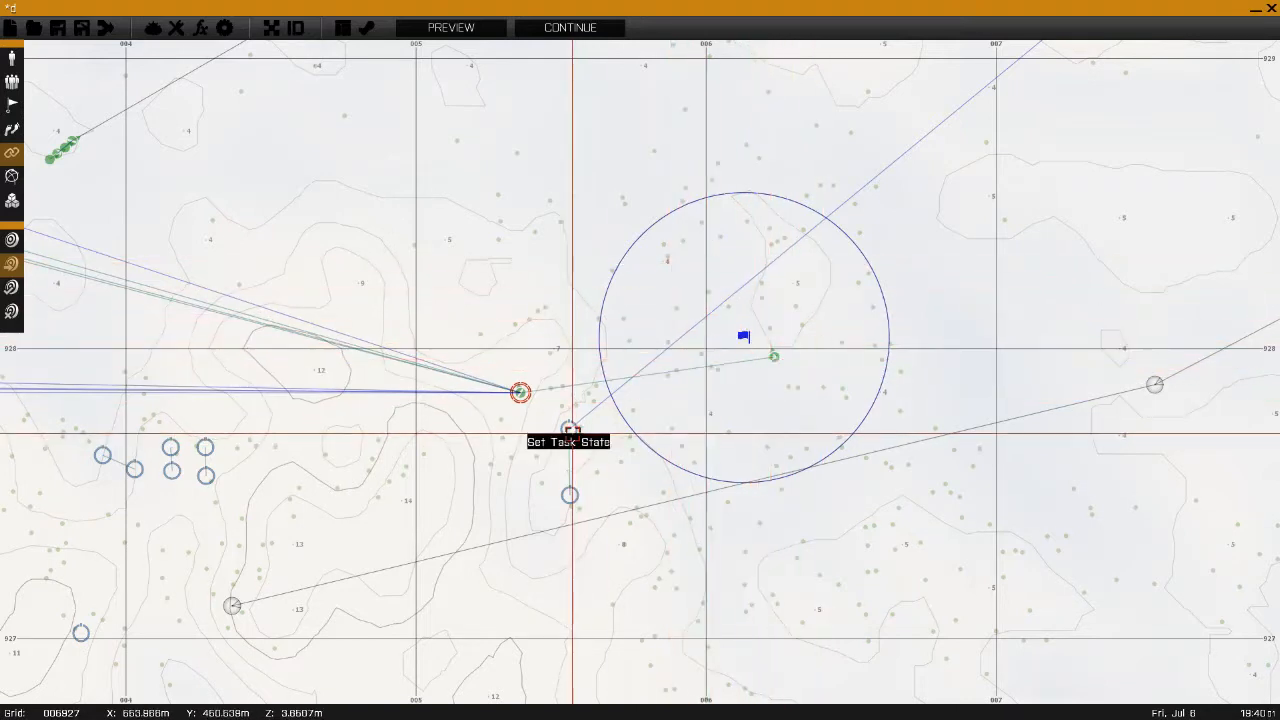
{"action": "left_click_drag", "start_coordinate": [571, 431], "coordinate": [563, 310]}
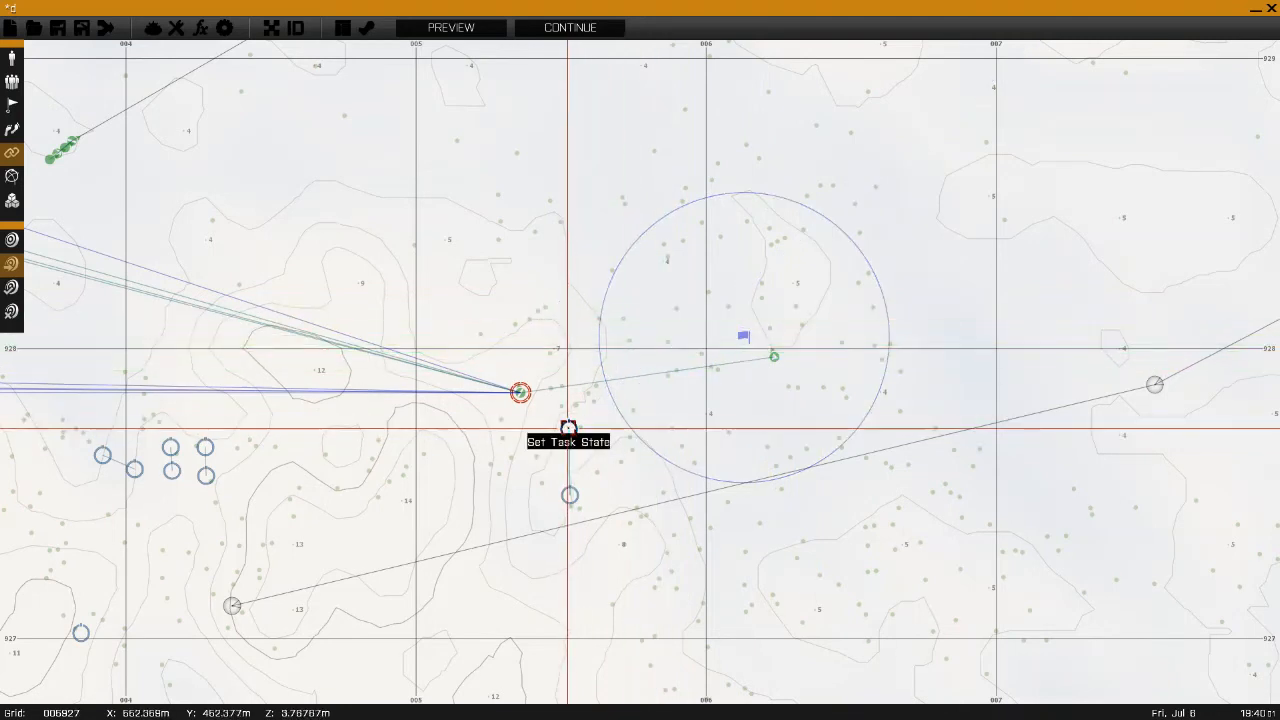
{"action": "mouse_move", "coordinate": [568, 428]}
{"action": "left_mouse_down"}
{"action": "mouse_move", "coordinate": [686, 314]}
{"action": "mouse_move", "coordinate": [743, 338]}
{"action": "left_mouse_up"}
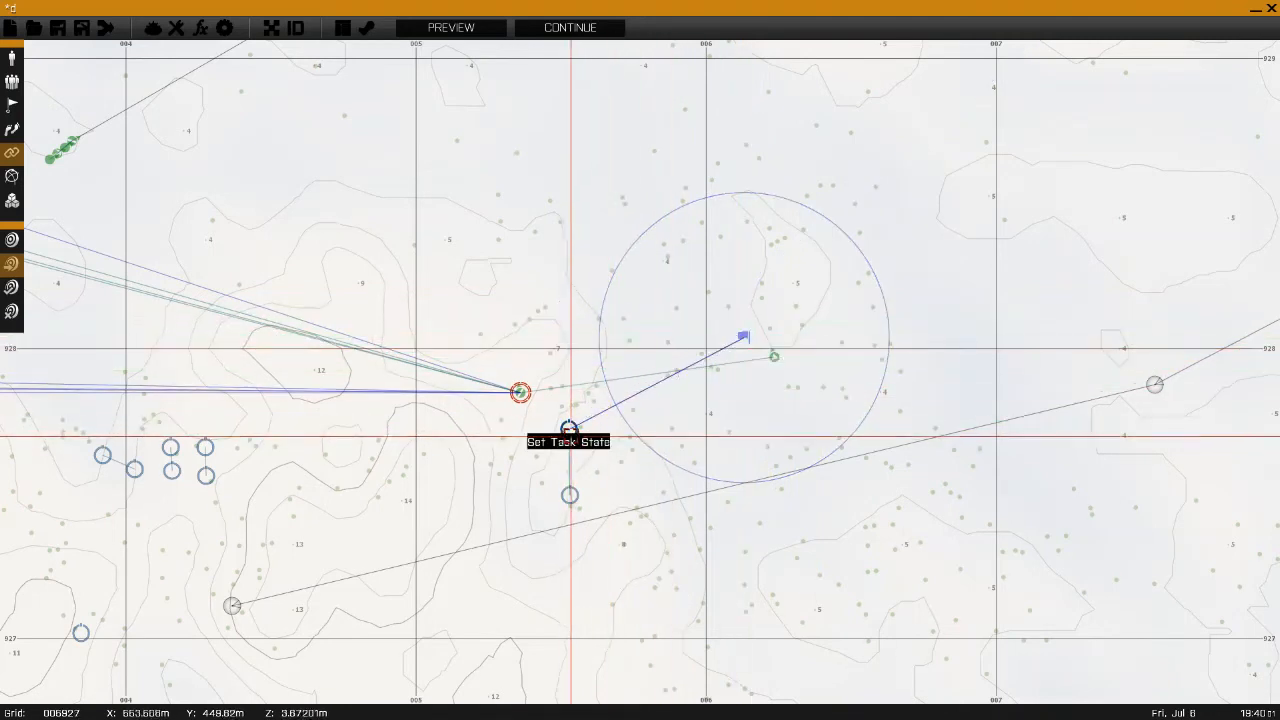
- Synchronize the Create Task module near the trigger with the Team Leader
{"action": "scroll", "coordinate": [568, 429], "scroll_direction": "up", "scroll_amount": 2}
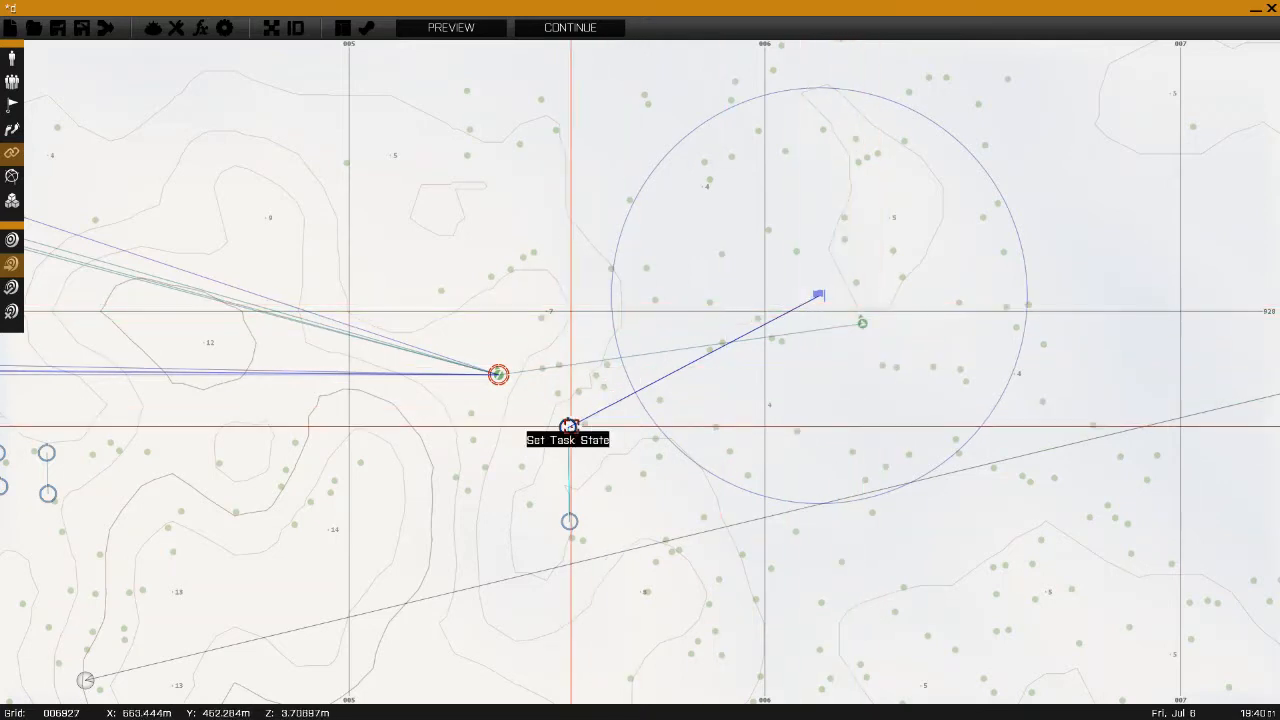
{"action": "left_click_drag", "start_coordinate": [566, 519], "coordinate": [498, 374]}
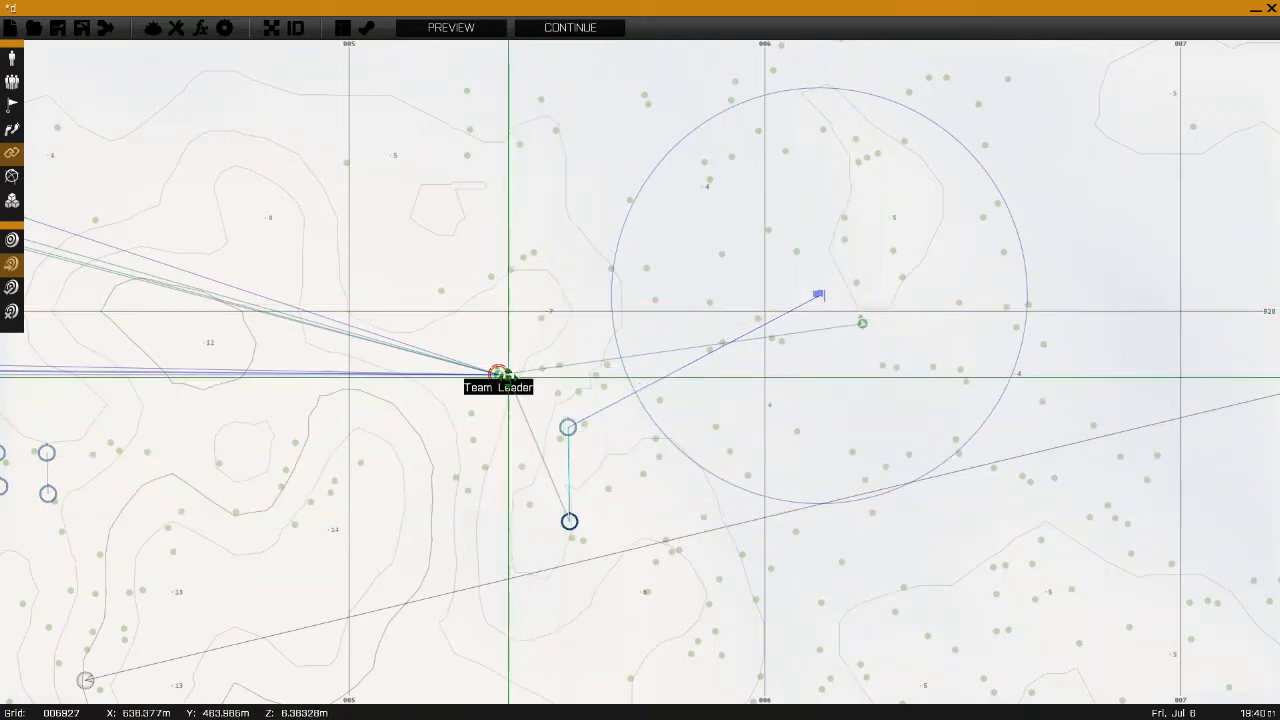
- Synchronize the Set Task State module with the Create Task module below it
{"action": "left_click", "coordinate": [567, 426]}
{"action": "scroll", "coordinate": [607, 484], "scroll_direction": "up", "scroll_amount": 2}
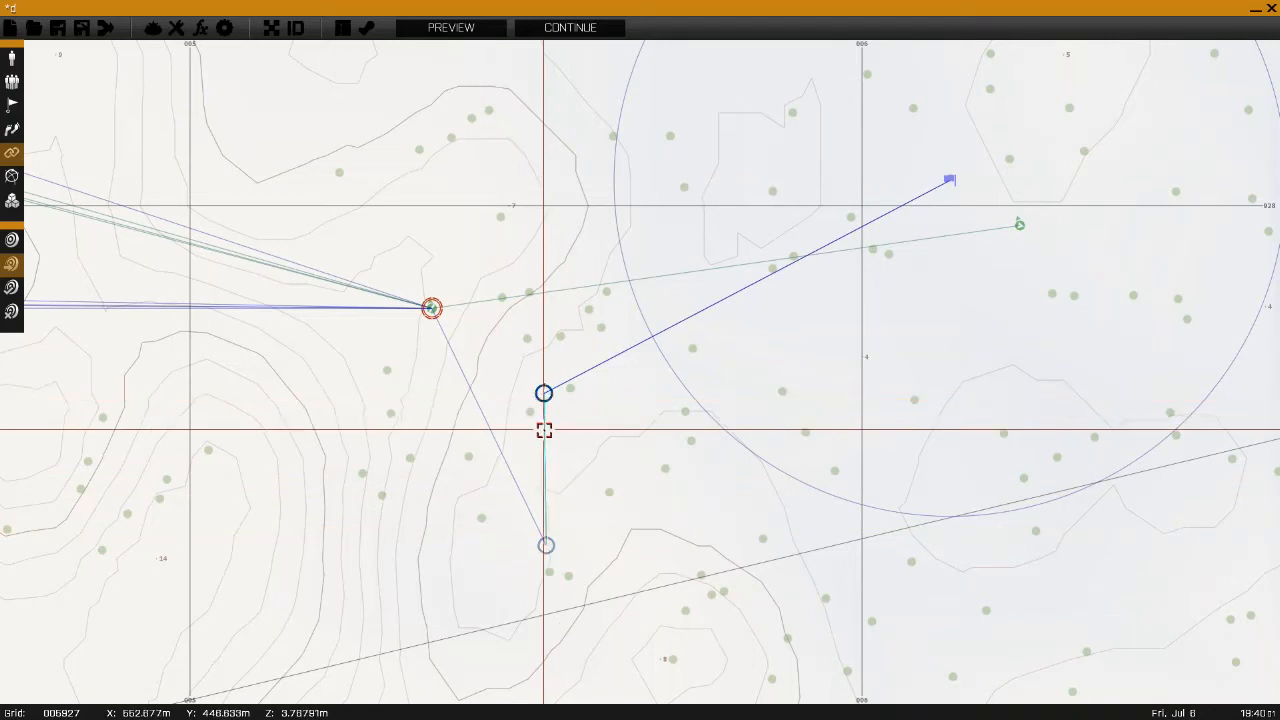
{"action": "left_click_drag", "start_coordinate": [543, 393], "coordinate": [546, 543]}
{"action": "scroll", "coordinate": [460, 415], "scroll_direction": "up", "scroll_amount": 2}
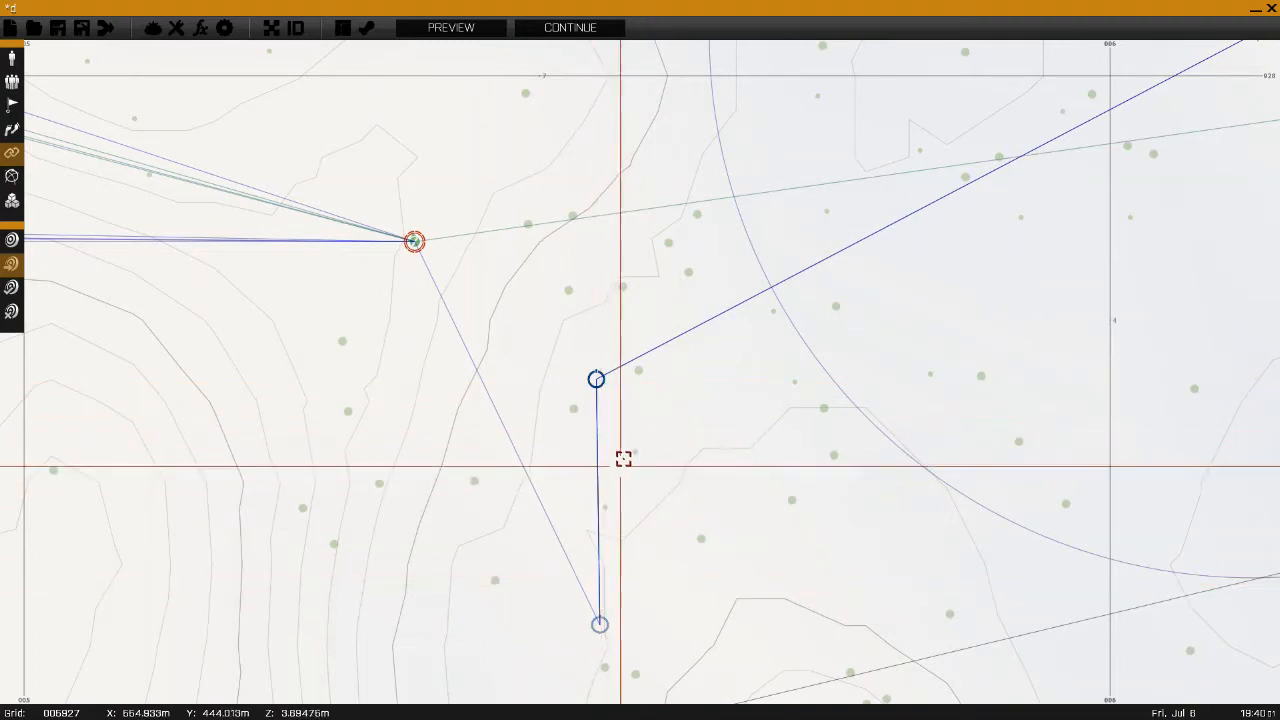
- Review the owner, task ID, title and description of the Create Task module linked to the Team Leader
{"action": "key", "text": "F1"}
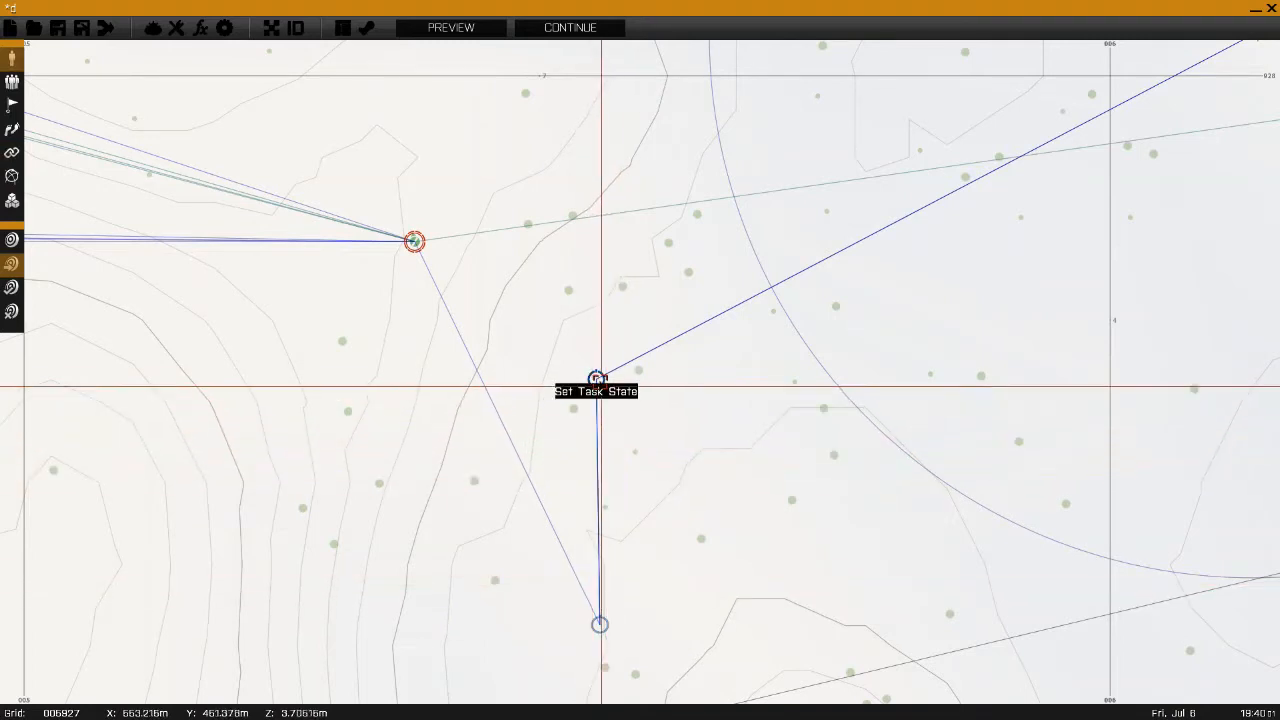
{"action": "right_click_drag", "start_coordinate": [596, 378], "coordinate": [617, 245]}
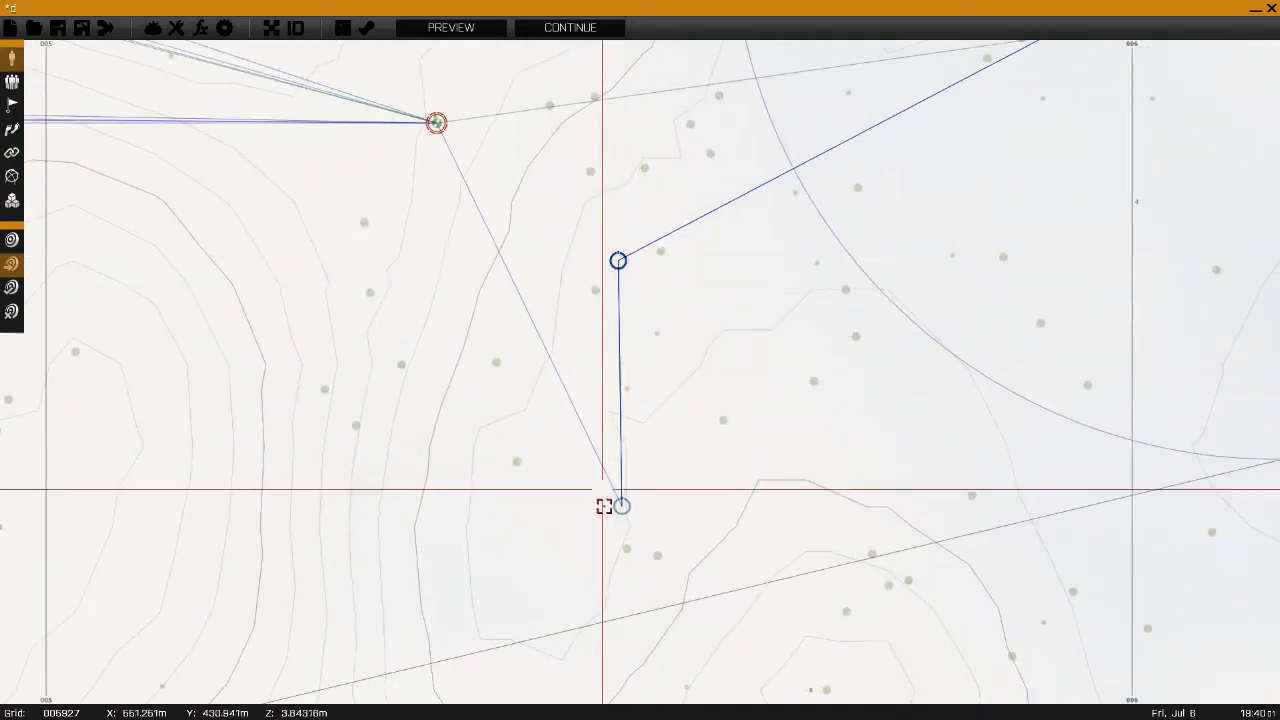
{"action": "double_click", "coordinate": [616, 513]}
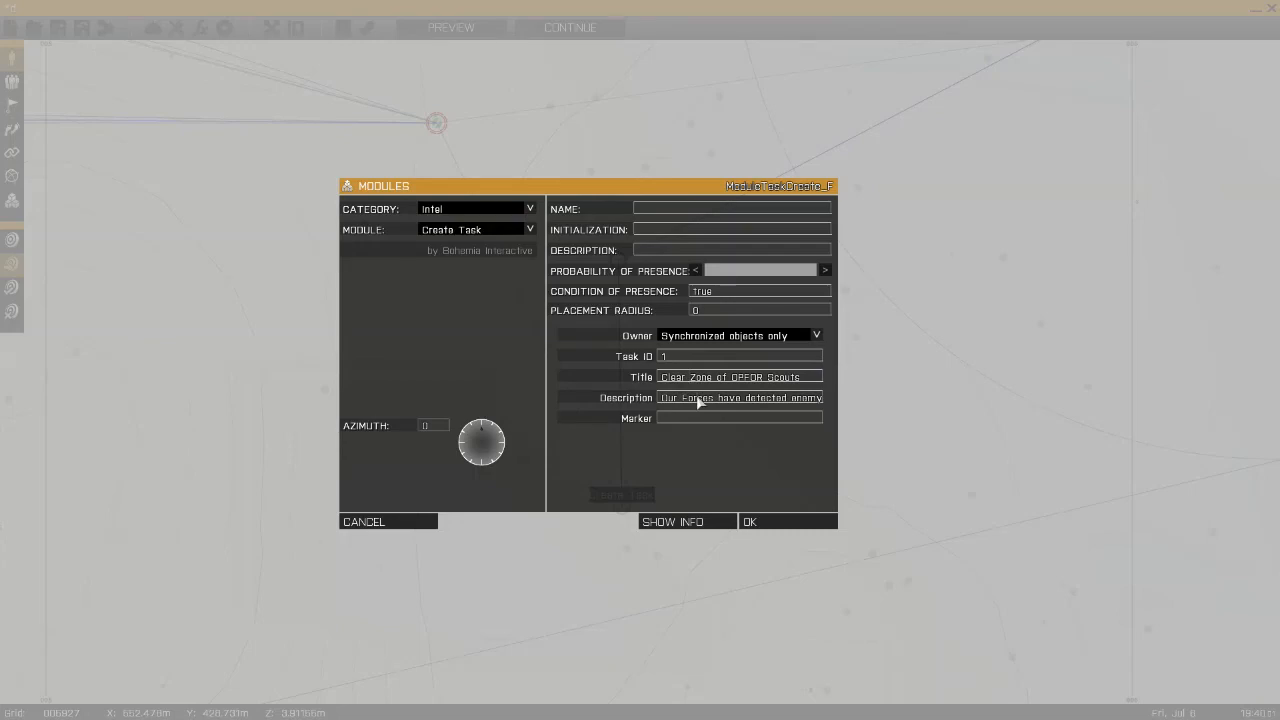
{"action": "left_click", "coordinate": [778, 523]}
- Open the Set Task State module and examine its available task states, leaving Succeeded selected
{"action": "double_click", "coordinate": [620, 261]}
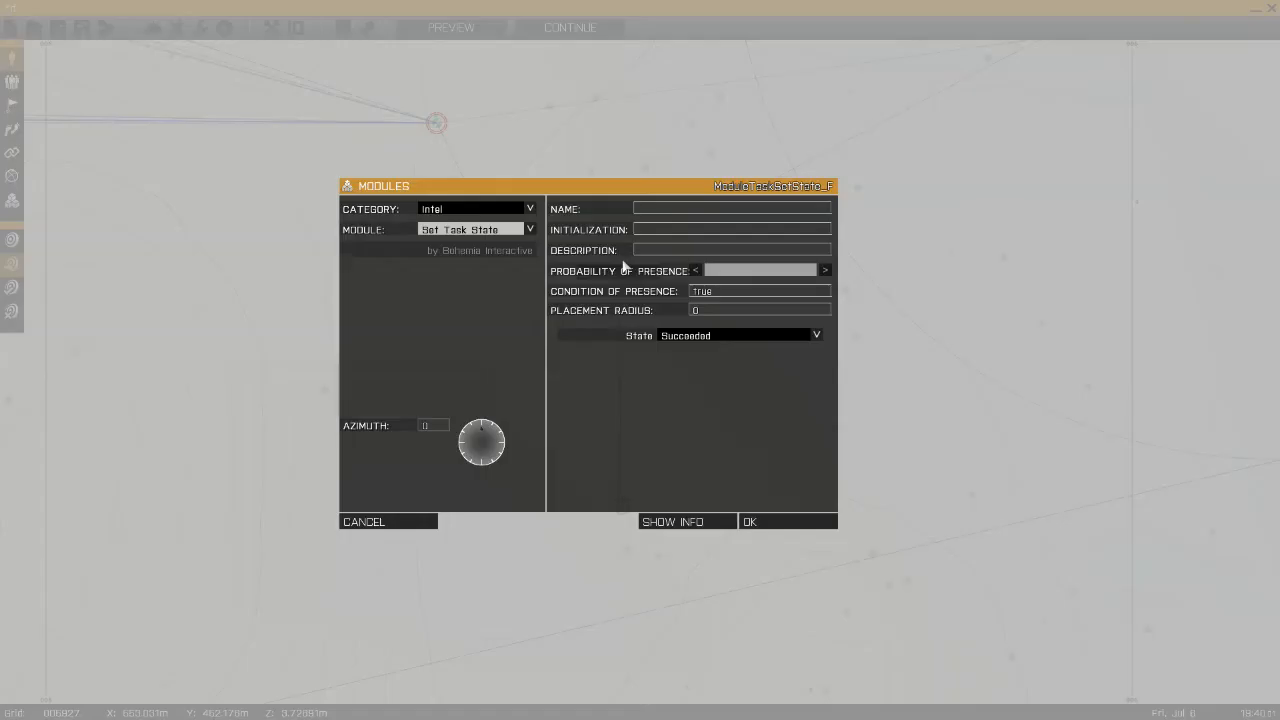
{"action": "left_click", "coordinate": [735, 336]}
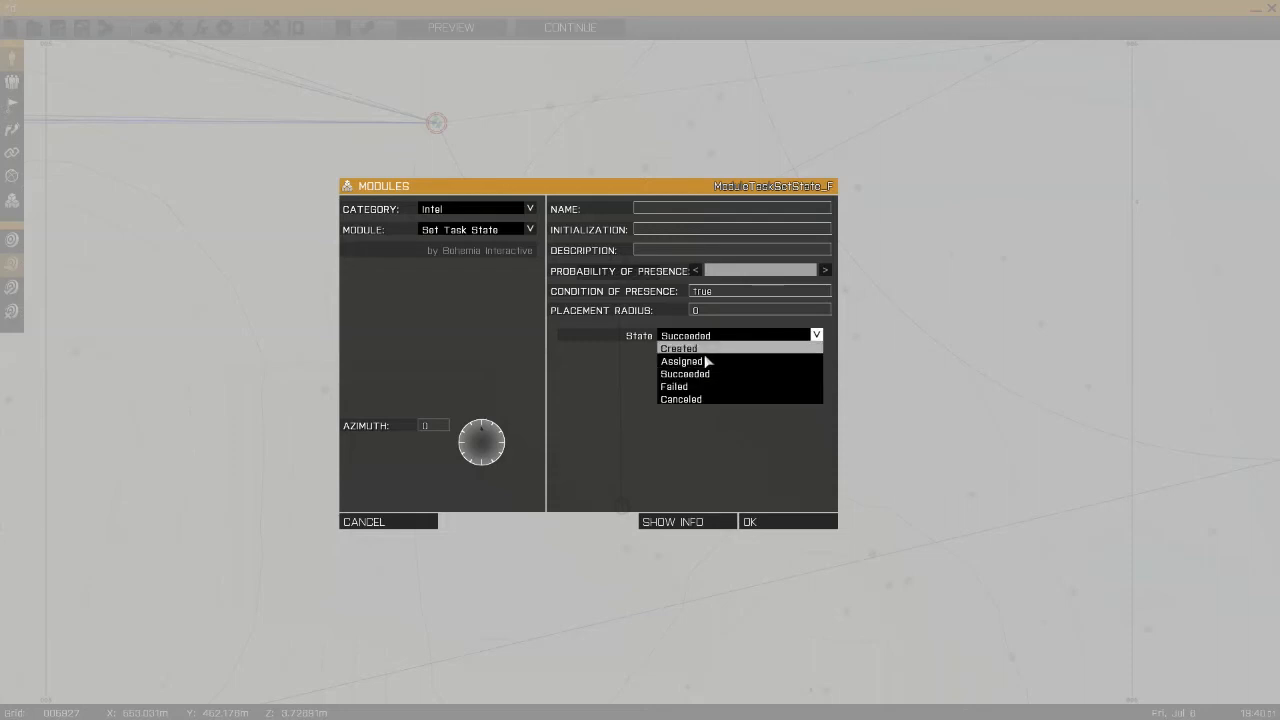
{"action": "left_click", "coordinate": [716, 374]}
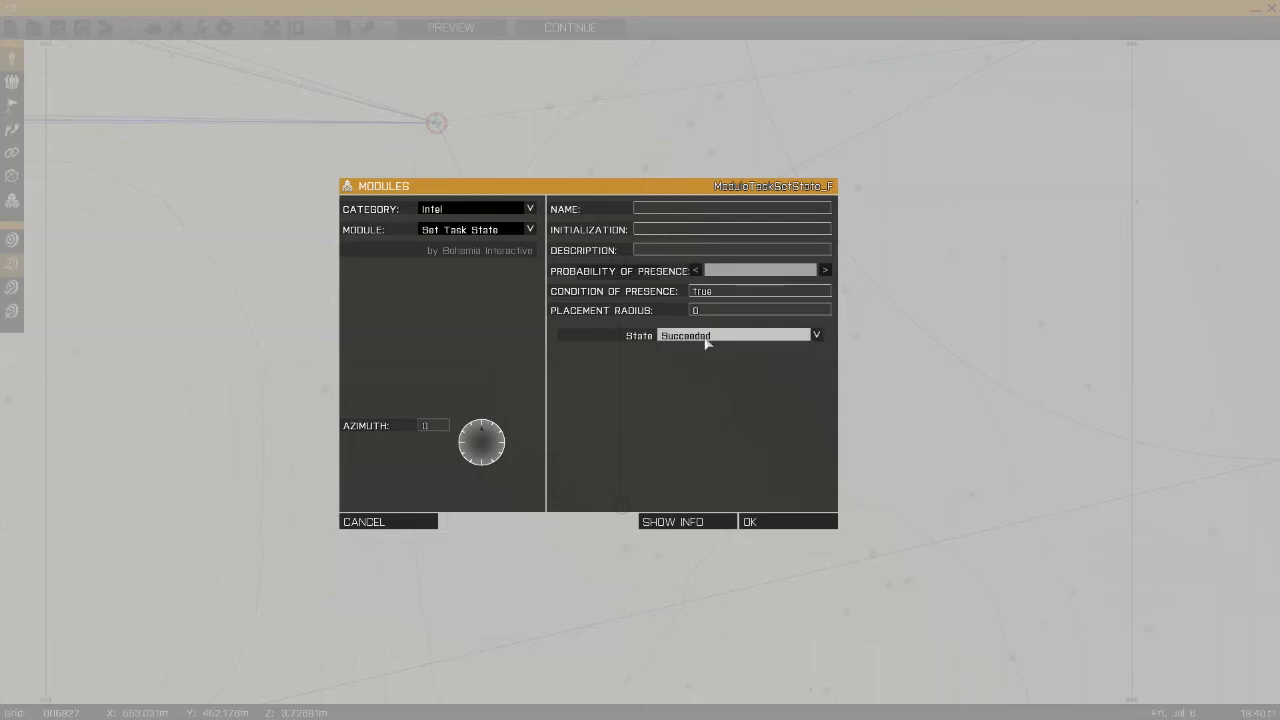
{"action": "left_click", "coordinate": [706, 338]}
{"action": "left_click", "coordinate": [705, 339]}
{"action": "left_click", "coordinate": [707, 338]}
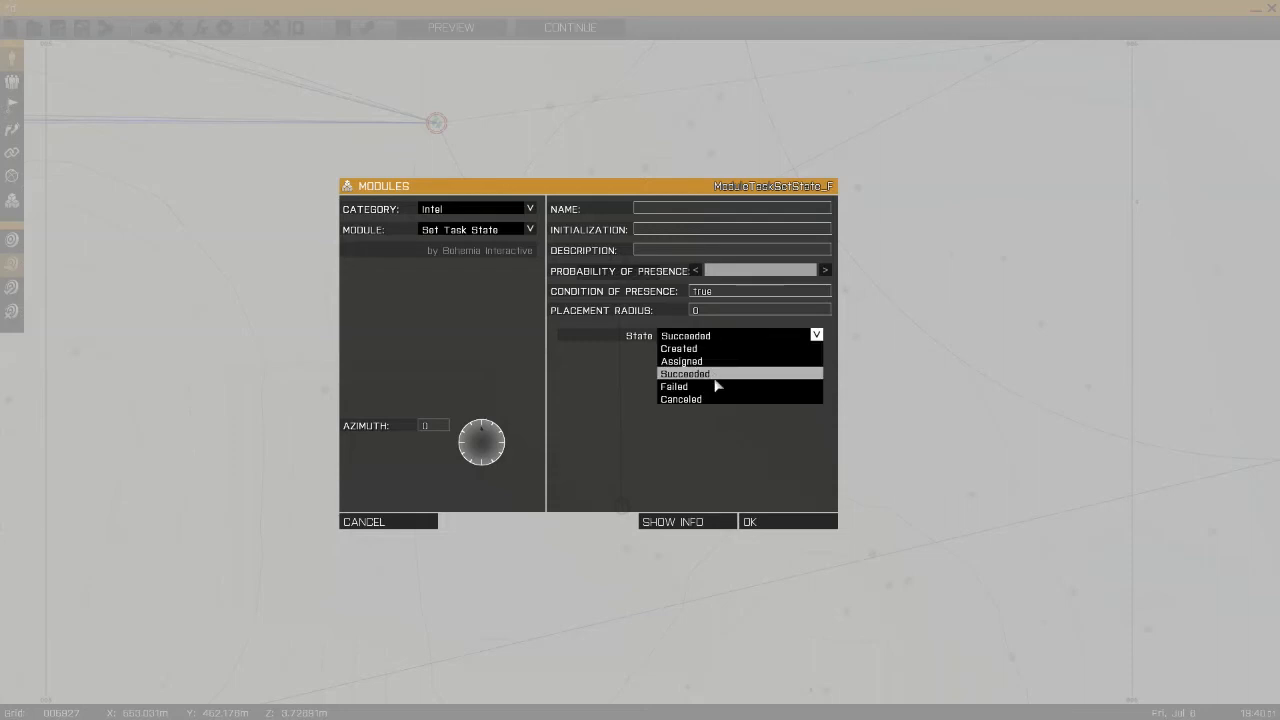
{"action": "left_click", "coordinate": [716, 374]}
- Try the Created and Failed states for the Set Task State module, and set its state back to Succeeded
{"action": "left_click", "coordinate": [708, 340]}
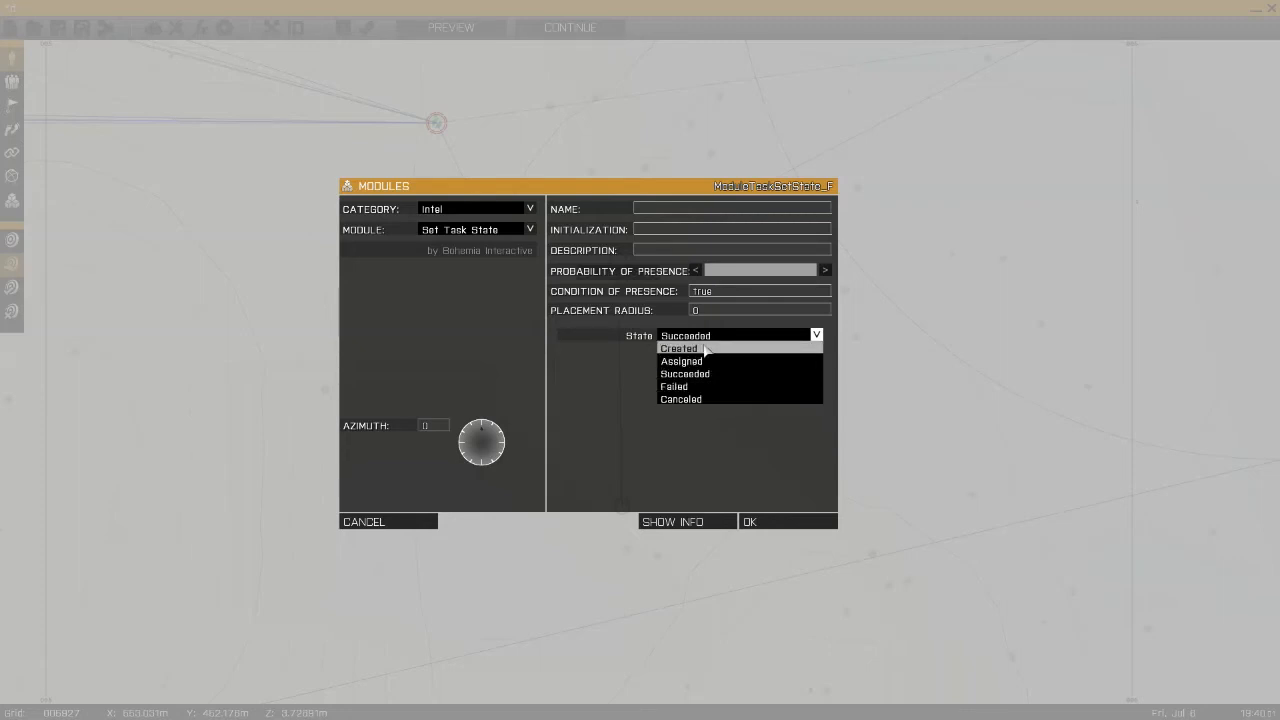
{"action": "left_click", "coordinate": [688, 349]}
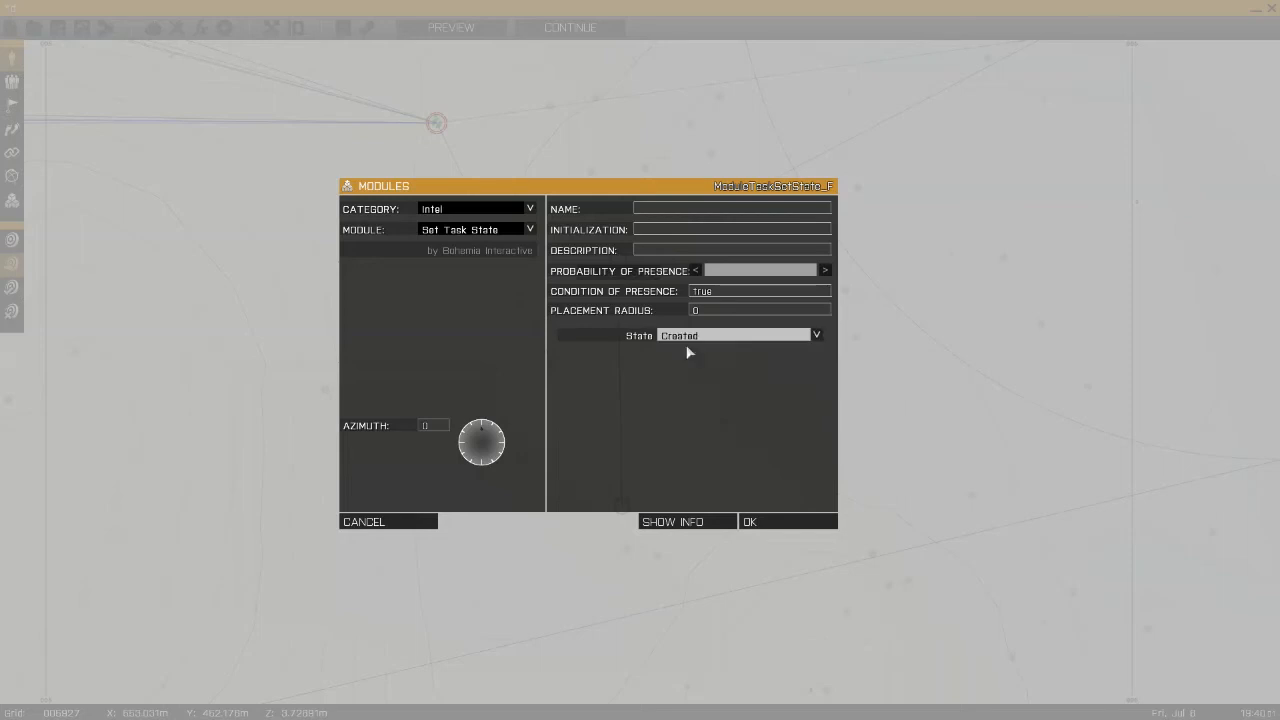
{"action": "left_click", "coordinate": [689, 338]}
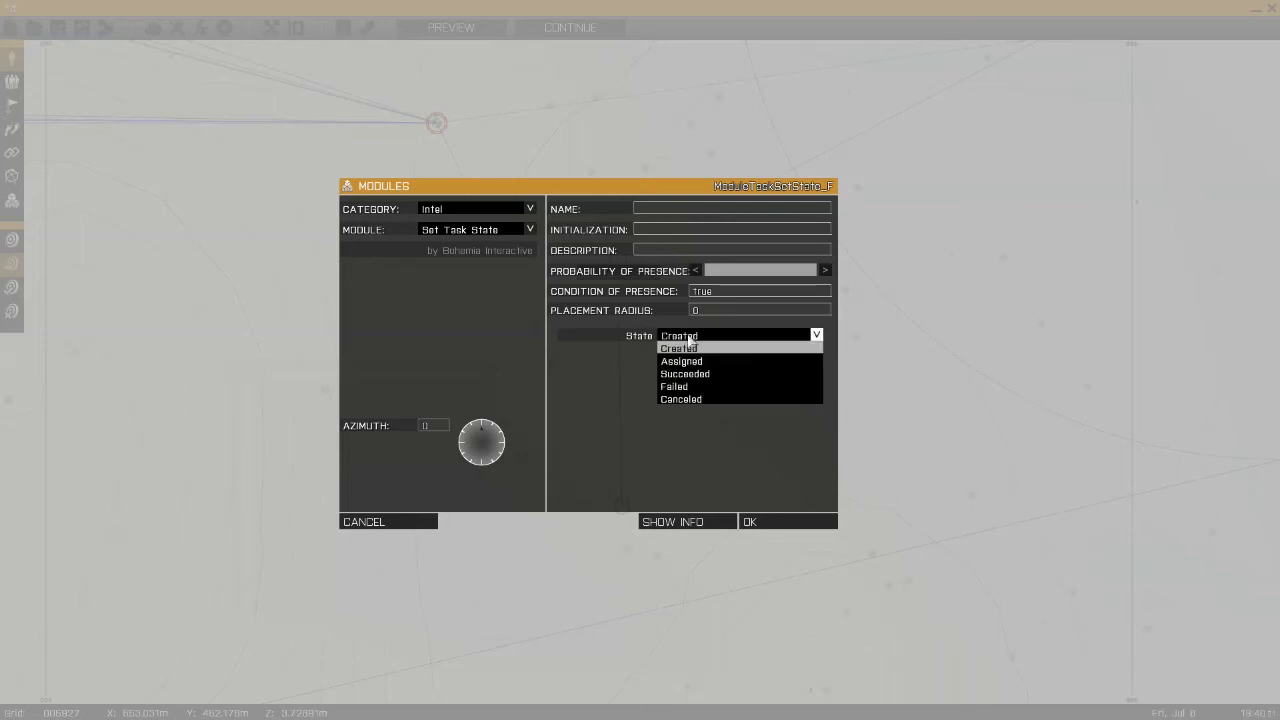
{"action": "left_click", "coordinate": [714, 387]}
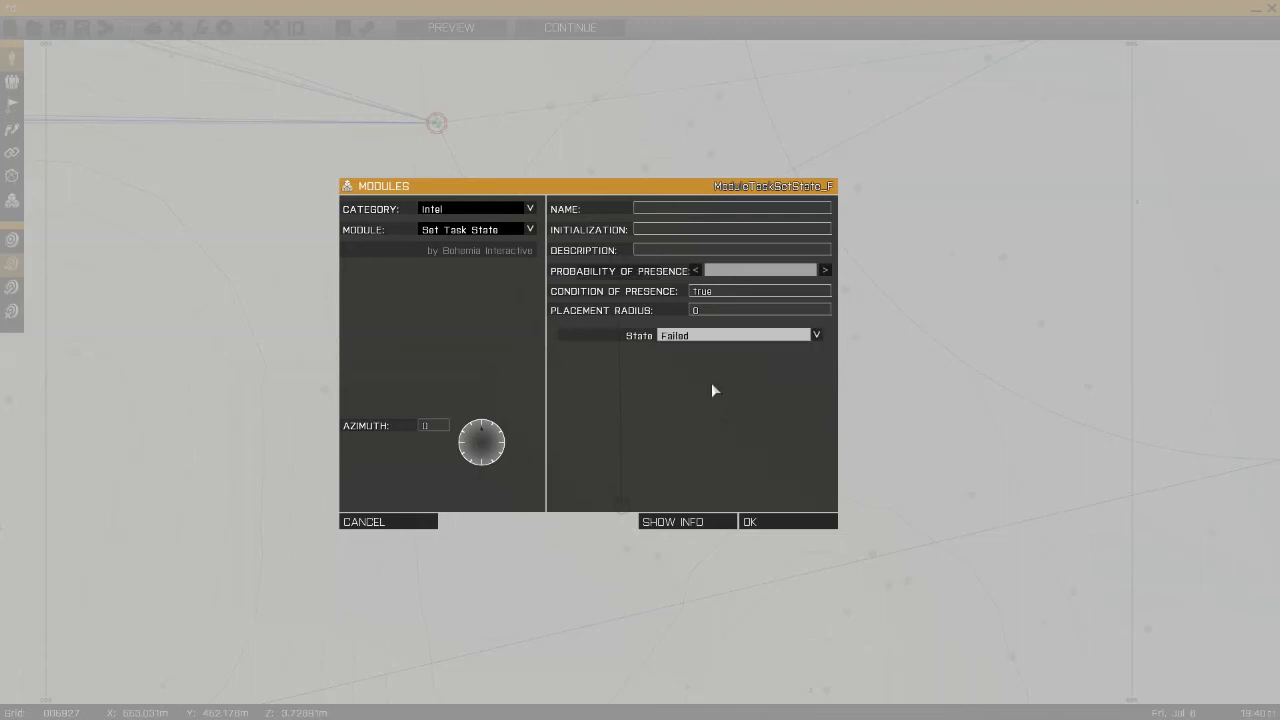
{"action": "left_click", "coordinate": [707, 343]}
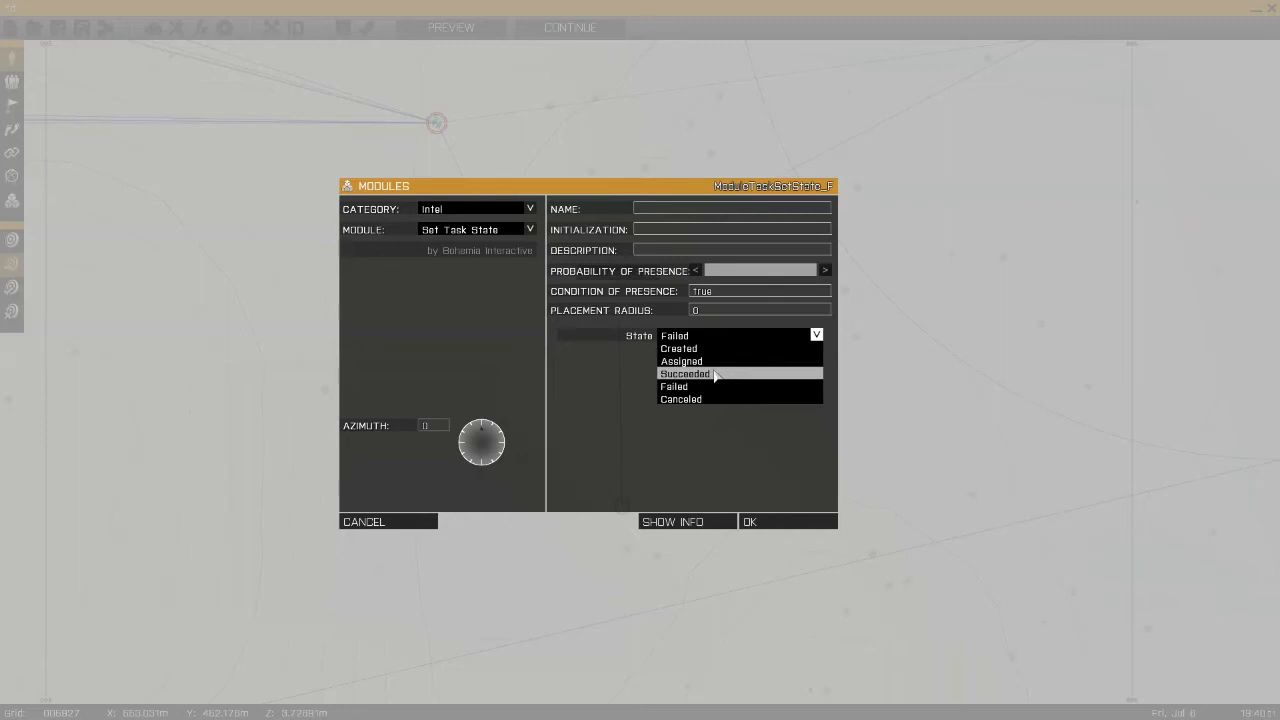
{"action": "left_click", "coordinate": [714, 374]}
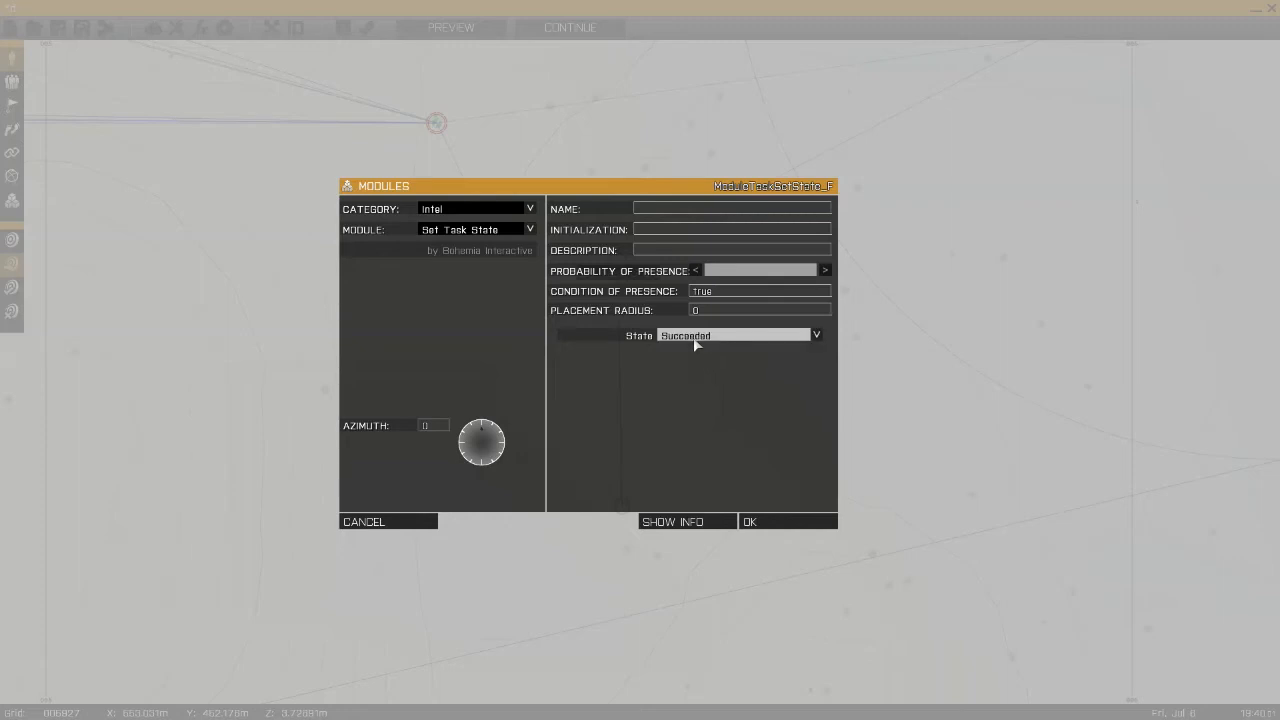
- Try the Canceled state for the Set Task State module, and discard the module changes
{"action": "left_click", "coordinate": [696, 340]}
{"action": "left_click", "coordinate": [698, 399]}
{"action": "left_click", "coordinate": [683, 338]}
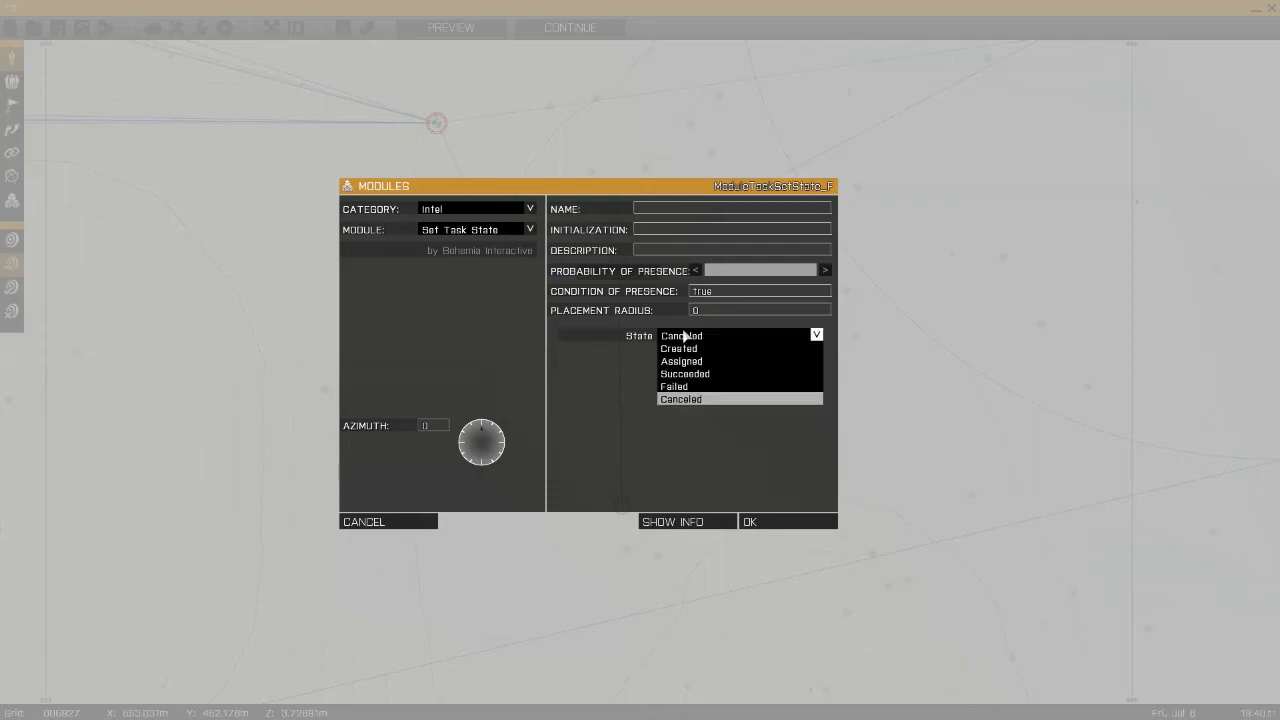
{"action": "left_click", "coordinate": [406, 522]}
- Move the Set Task State module out of the module cluster to open ground beside the road, at about grid 005930
{"action": "right_click_drag", "start_coordinate": [670, 308], "coordinate": [410, 457]}
{"action": "scroll", "coordinate": [820, 240], "scroll_direction": "down", "scroll_amount": 3}
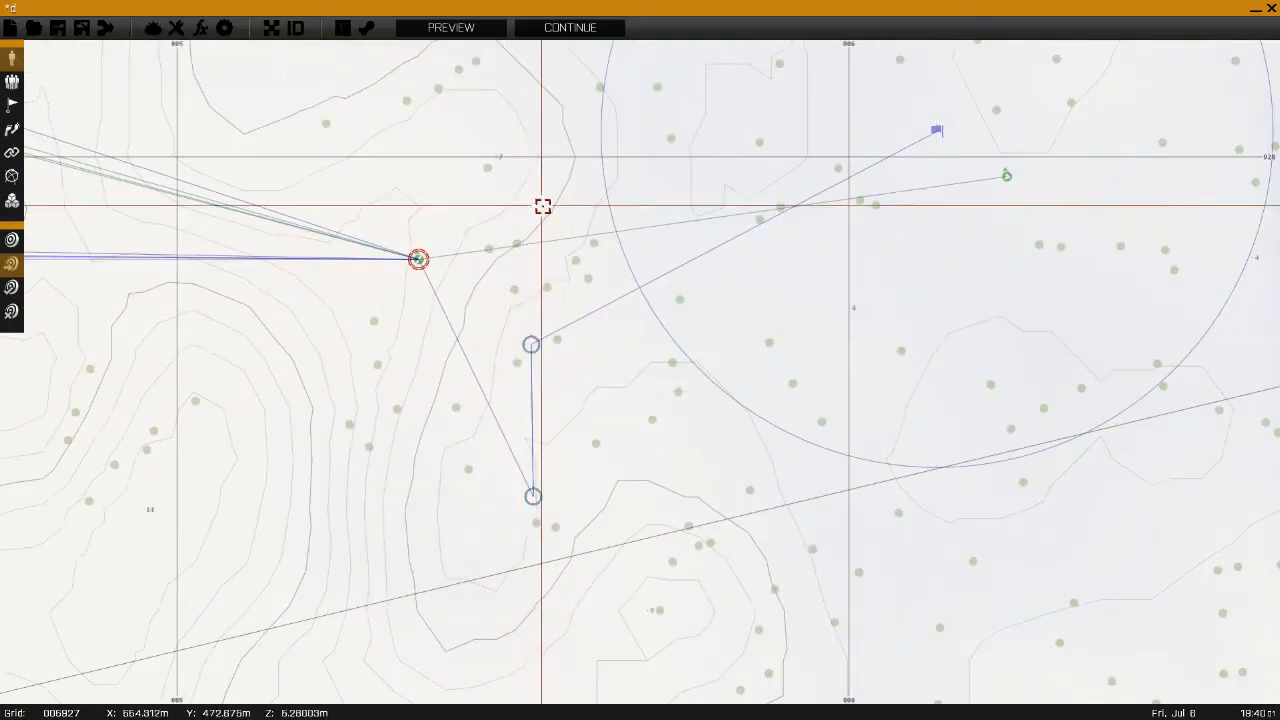
{"action": "right_click_drag", "start_coordinate": [542, 206], "coordinate": [526, 363]}
{"action": "scroll", "coordinate": [530, 355], "scroll_direction": "down", "scroll_amount": 3}
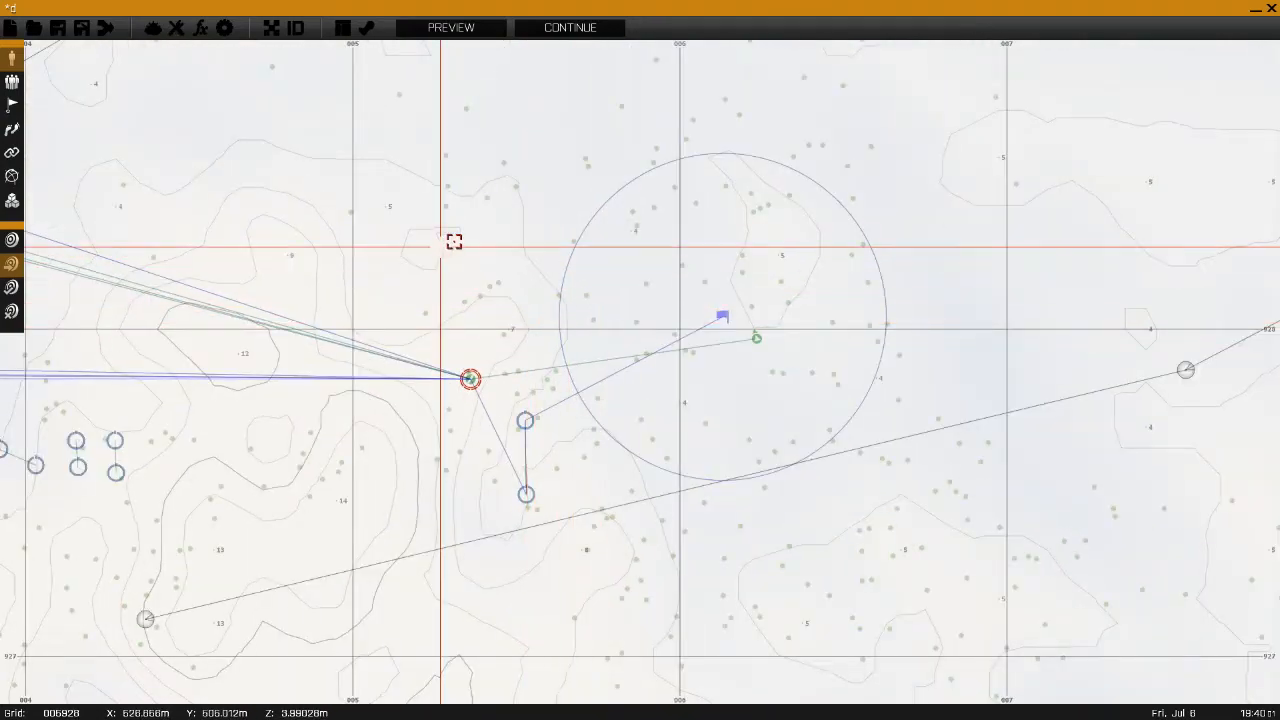
{"action": "scroll", "coordinate": [454, 241], "scroll_direction": "down", "scroll_amount": 2}
{"action": "right_click_drag", "start_coordinate": [654, 180], "coordinate": [591, 351]}
{"action": "scroll", "coordinate": [543, 323], "scroll_direction": "down", "scroll_amount": 3}
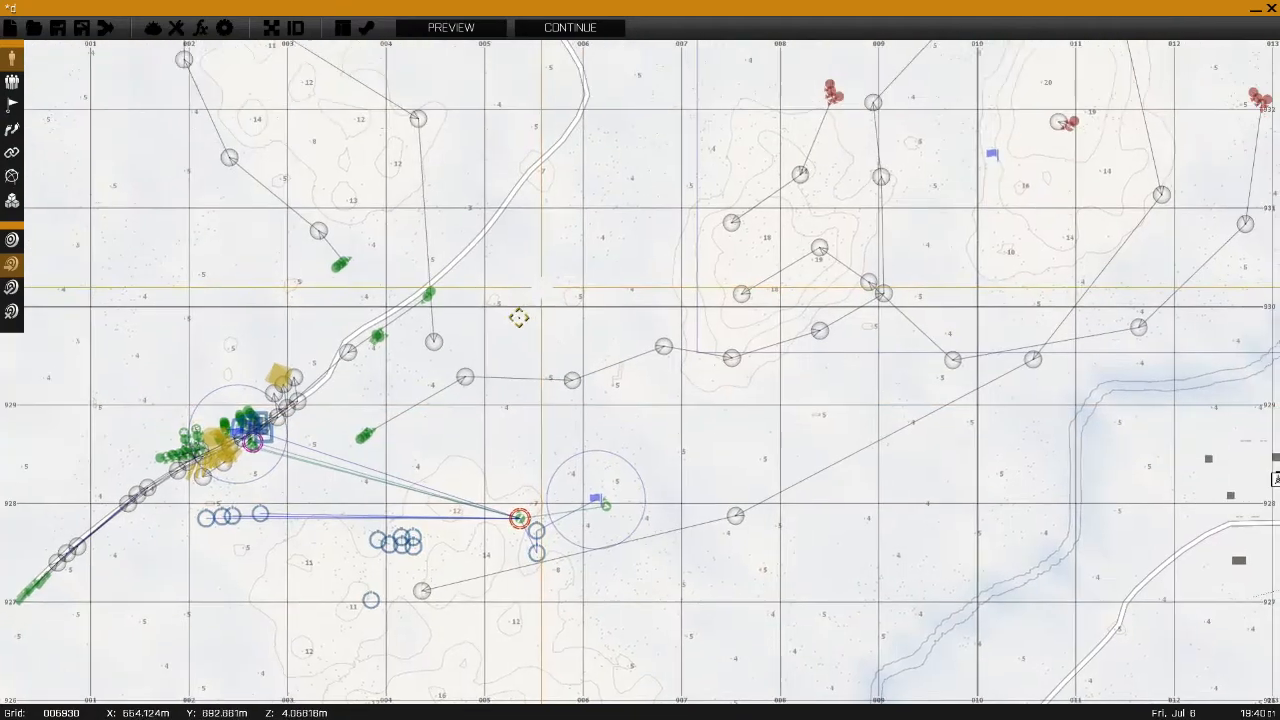
{"action": "scroll", "coordinate": [519, 318], "scroll_direction": "down", "scroll_amount": 3}
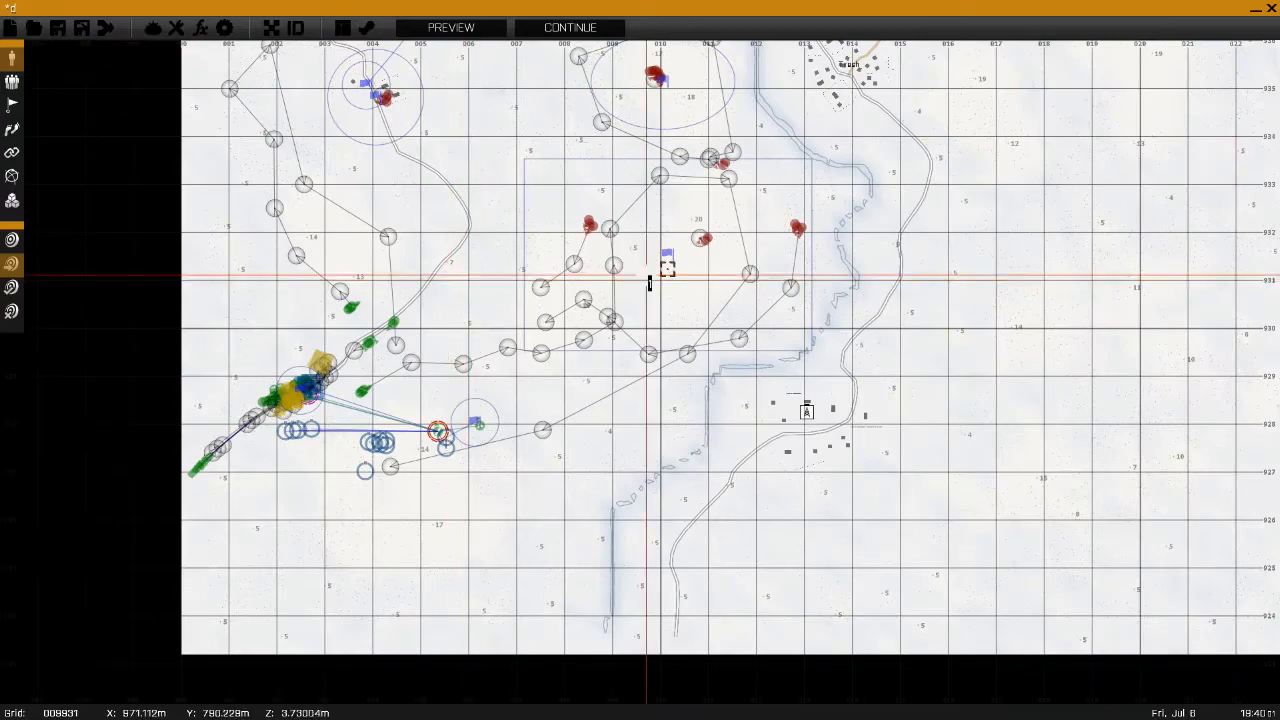
{"action": "right_click_drag", "start_coordinate": [459, 321], "coordinate": [531, 481]}
{"action": "right_click_drag", "start_coordinate": [474, 202], "coordinate": [501, 303]}
{"action": "right_click_drag", "start_coordinate": [564, 540], "coordinate": [557, 279]}
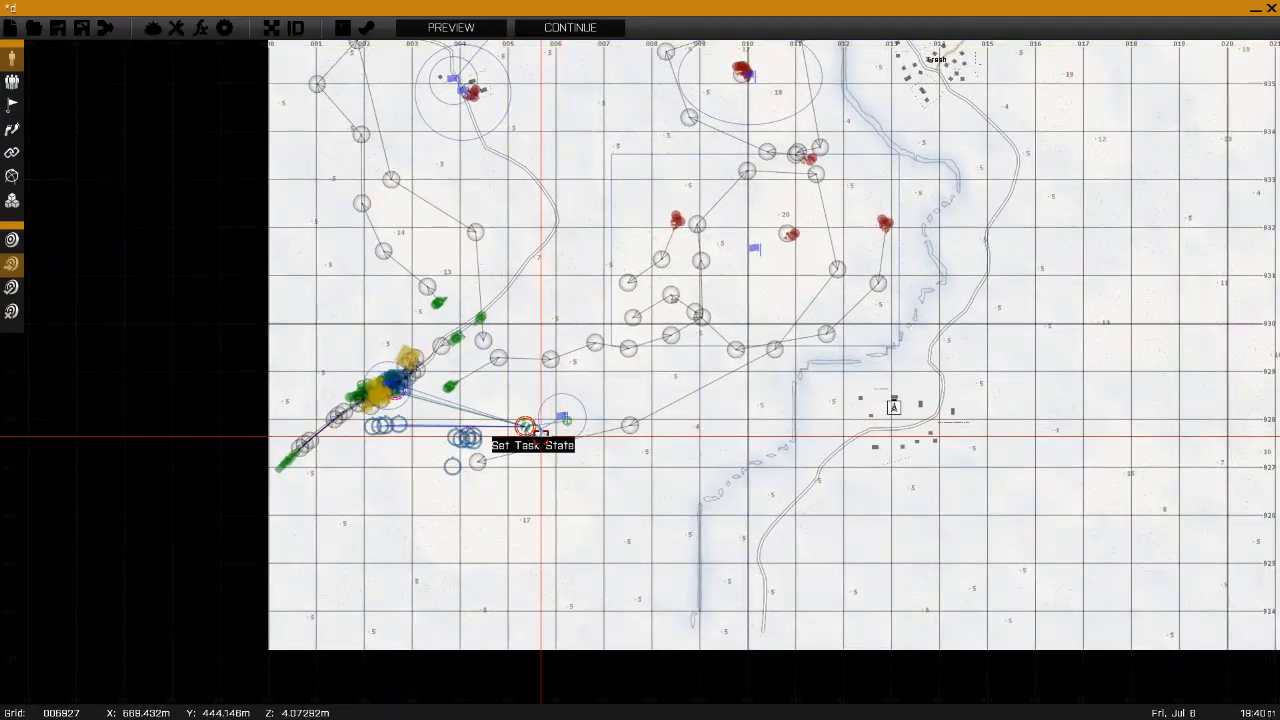
{"action": "left_click_drag", "start_coordinate": [477, 434], "coordinate": [565, 361]}
{"action": "right_click_drag", "start_coordinate": [610, 255], "coordinate": [565, 361]}
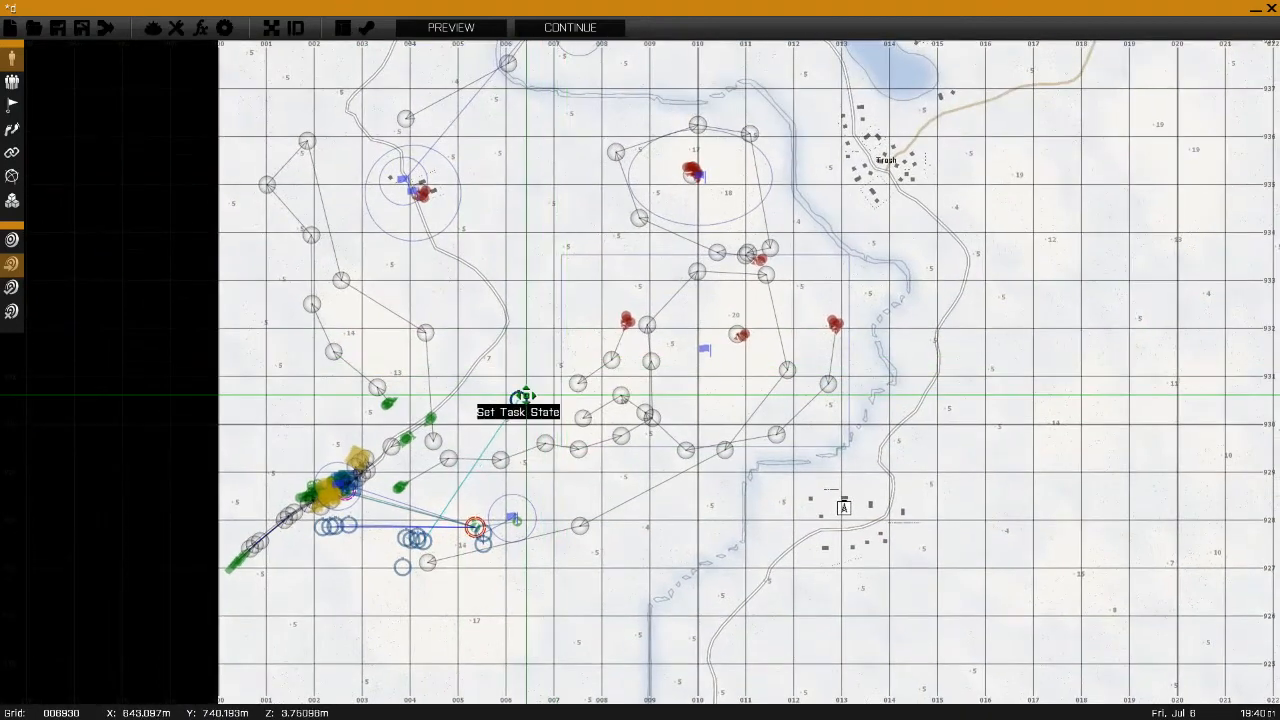
{"action": "left_click_drag", "start_coordinate": [730, 202], "coordinate": [757, 386]}
{"action": "right_click_drag", "start_coordinate": [427, 199], "coordinate": [757, 386]}
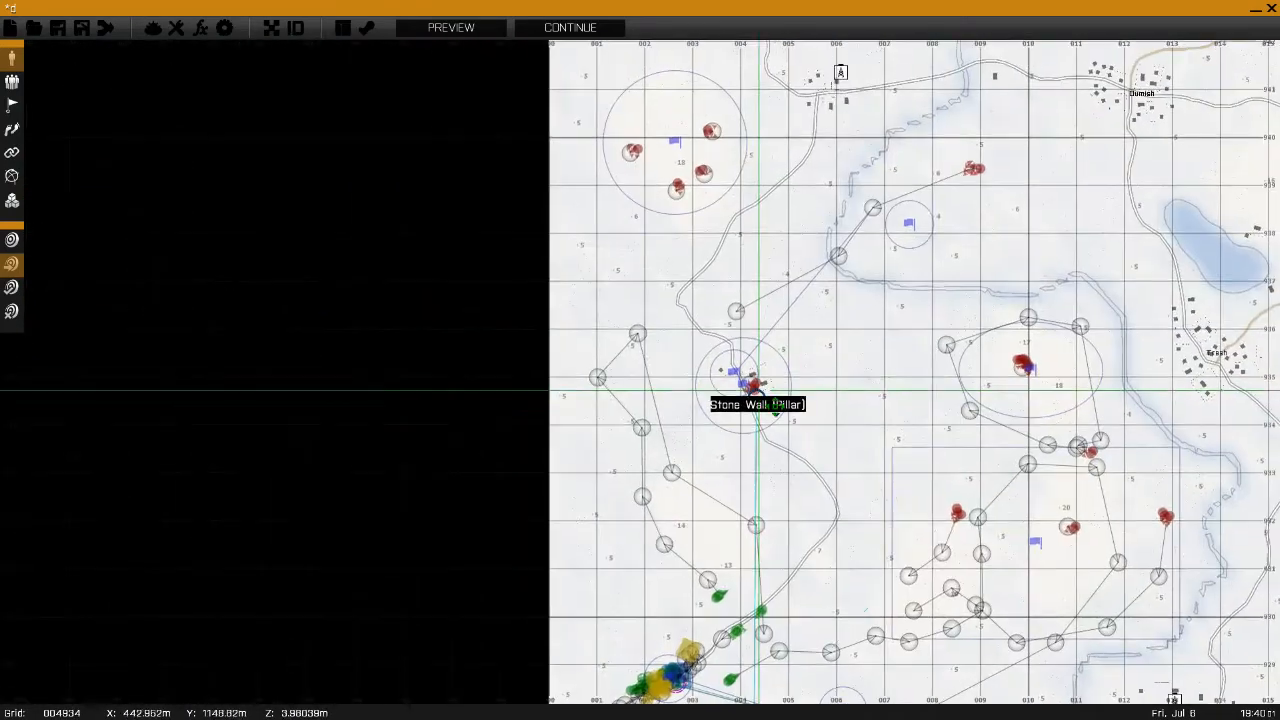
{"action": "left_click_drag", "start_coordinate": [757, 386], "coordinate": [537, 246]}
{"action": "right_click_drag", "start_coordinate": [622, 143], "coordinate": [537, 246]}
{"action": "left_click_drag", "start_coordinate": [537, 246], "coordinate": [624, 238]}
{"action": "right_click_drag", "start_coordinate": [622, 231], "coordinate": [592, 187]}
{"action": "left_click_drag", "start_coordinate": [592, 190], "coordinate": [680, 639]}
{"action": "right_click_drag", "start_coordinate": [682, 606], "coordinate": [674, 552]}
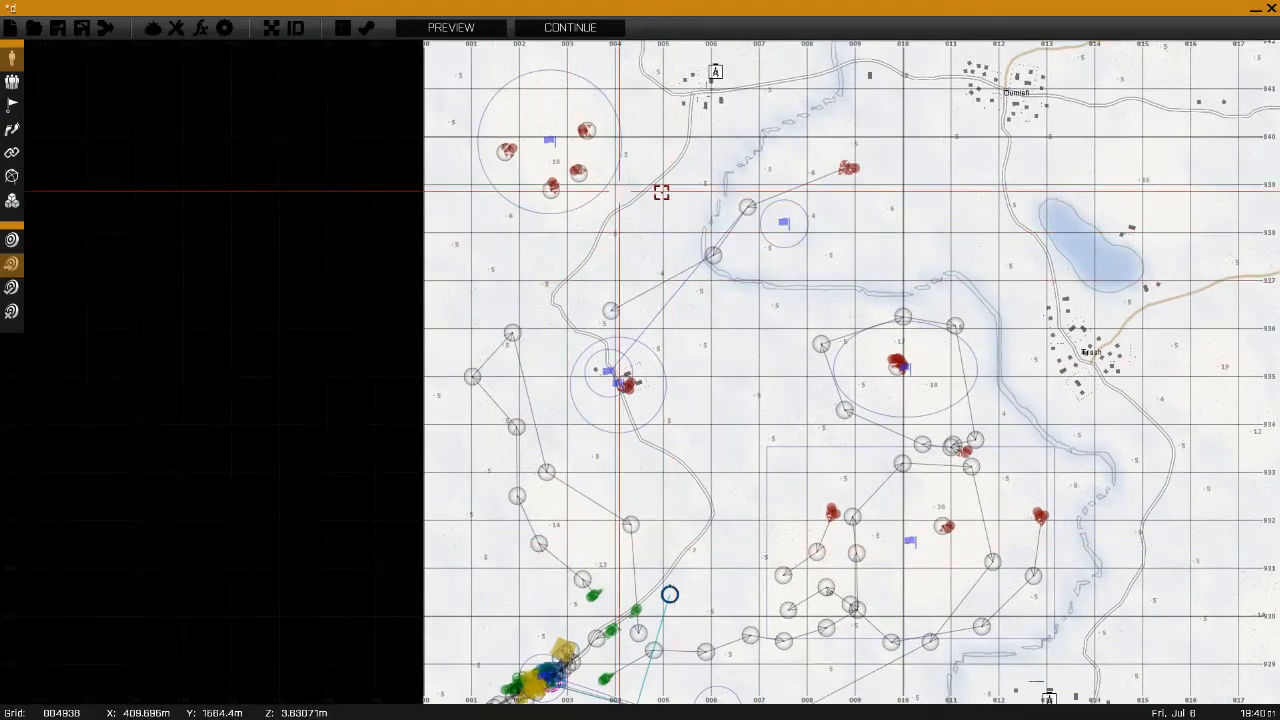
- Move the smaller BLUFOR trigger at the roadside compound onto the road, just north of the larger trigger's flag
{"action": "scroll", "coordinate": [661, 191], "scroll_direction": "up", "scroll_amount": 8}
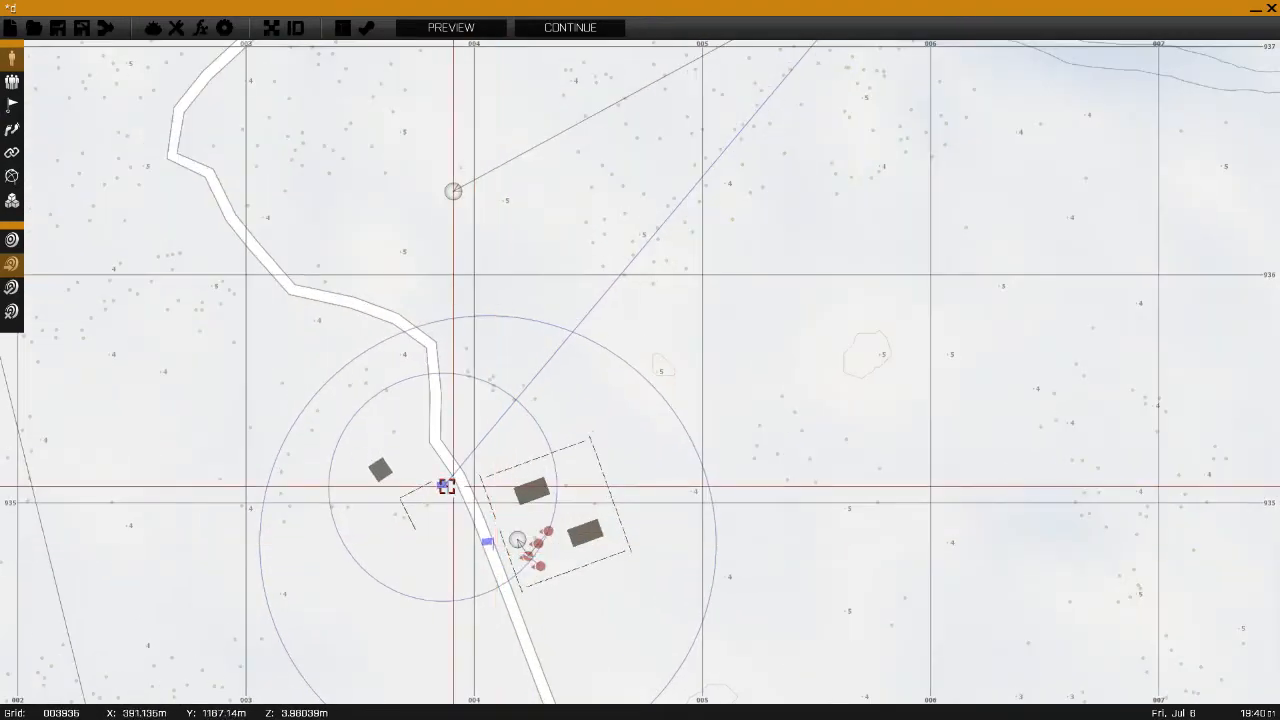
{"action": "double_click", "coordinate": [485, 548]}
{"action": "left_click", "coordinate": [429, 521]}
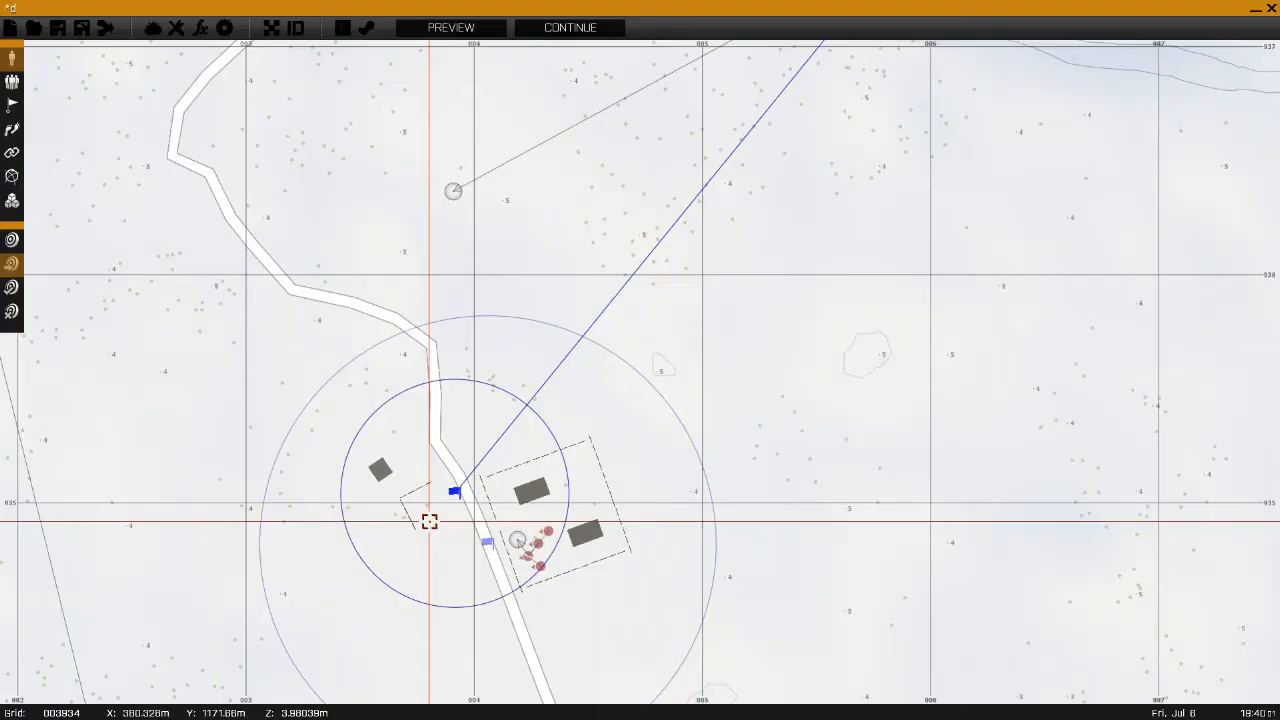
{"action": "scroll", "coordinate": [524, 556], "scroll_direction": "up", "scroll_amount": 4}
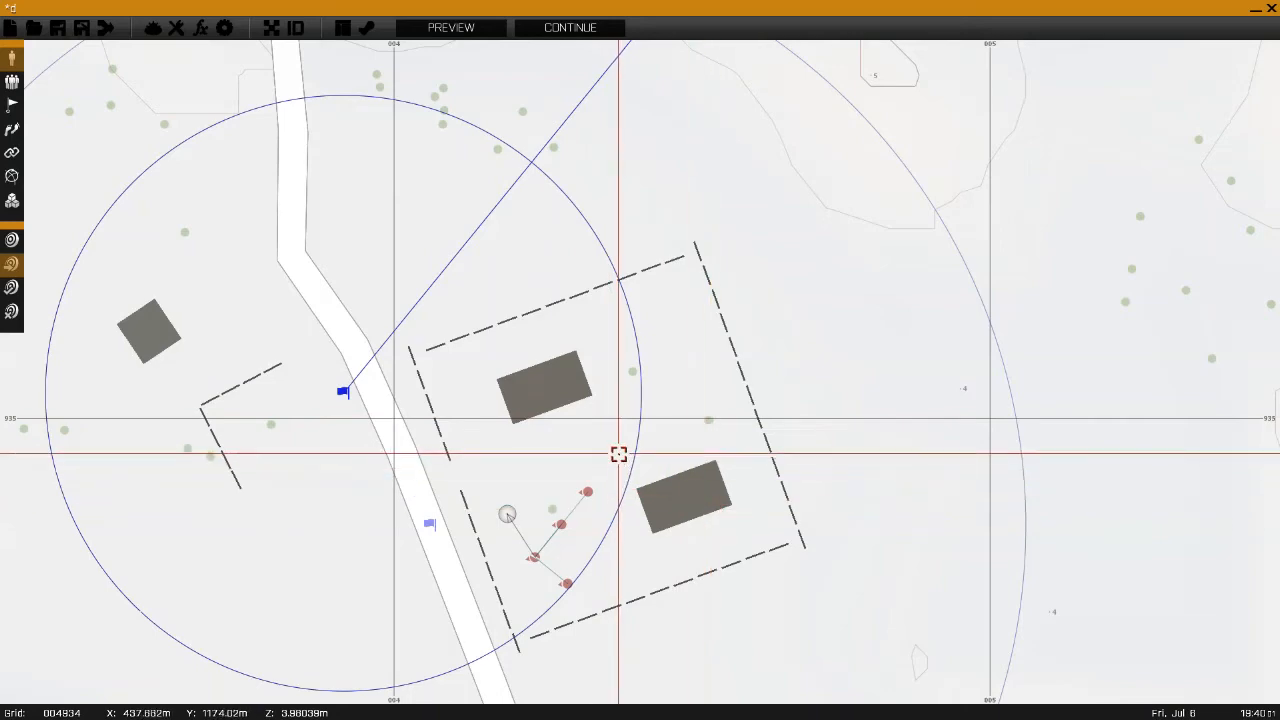
{"action": "scroll", "coordinate": [740, 463], "scroll_direction": "down", "scroll_amount": 3}
{"action": "right_click_drag", "start_coordinate": [935, 295], "coordinate": [752, 555]}
{"action": "scroll", "coordinate": [752, 555], "scroll_direction": "down", "scroll_amount": 2}
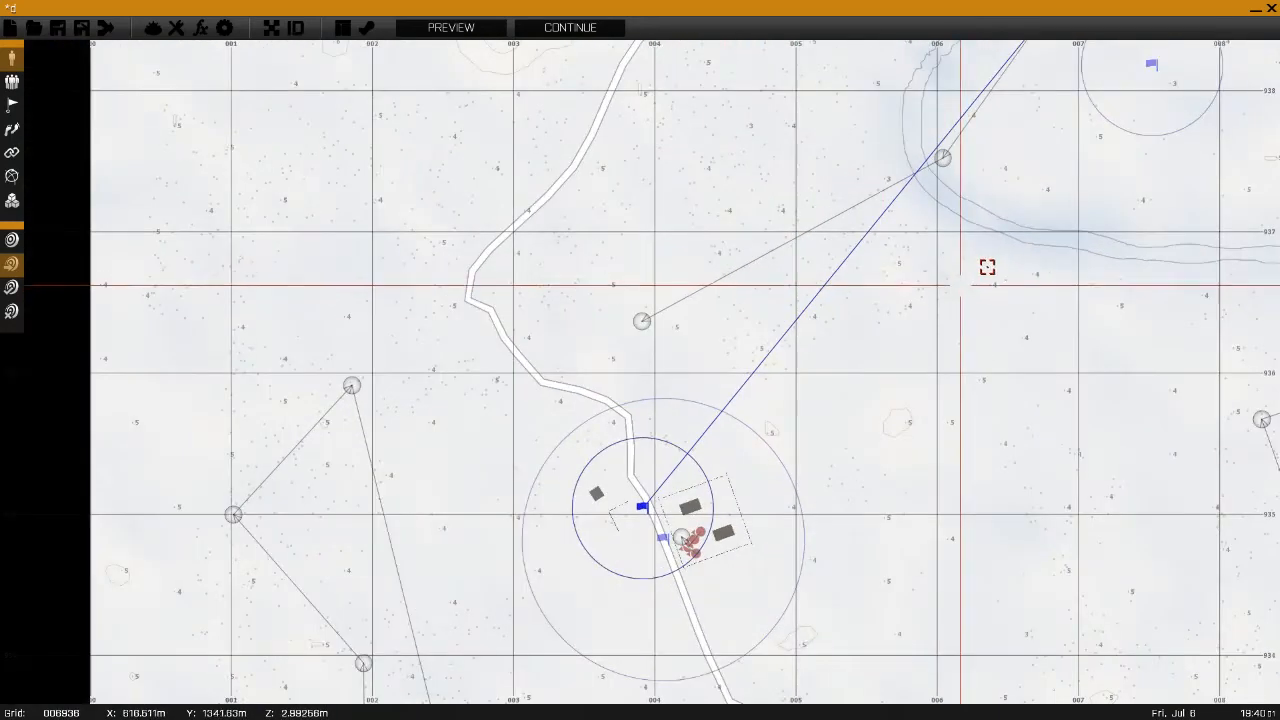
{"action": "scroll", "coordinate": [620, 388], "scroll_direction": "up", "scroll_amount": 1}
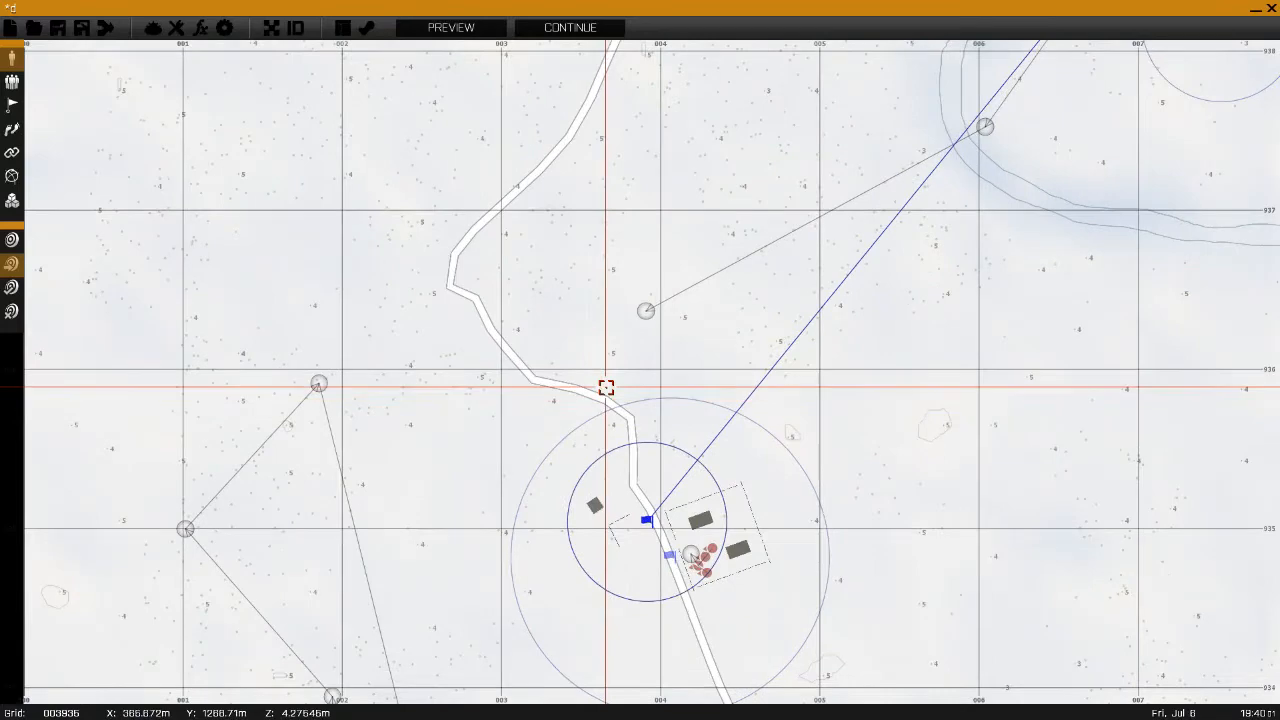
{"action": "left_click", "coordinate": [12, 106]}
{"action": "right_click_drag", "start_coordinate": [704, 334], "coordinate": [617, 177]}
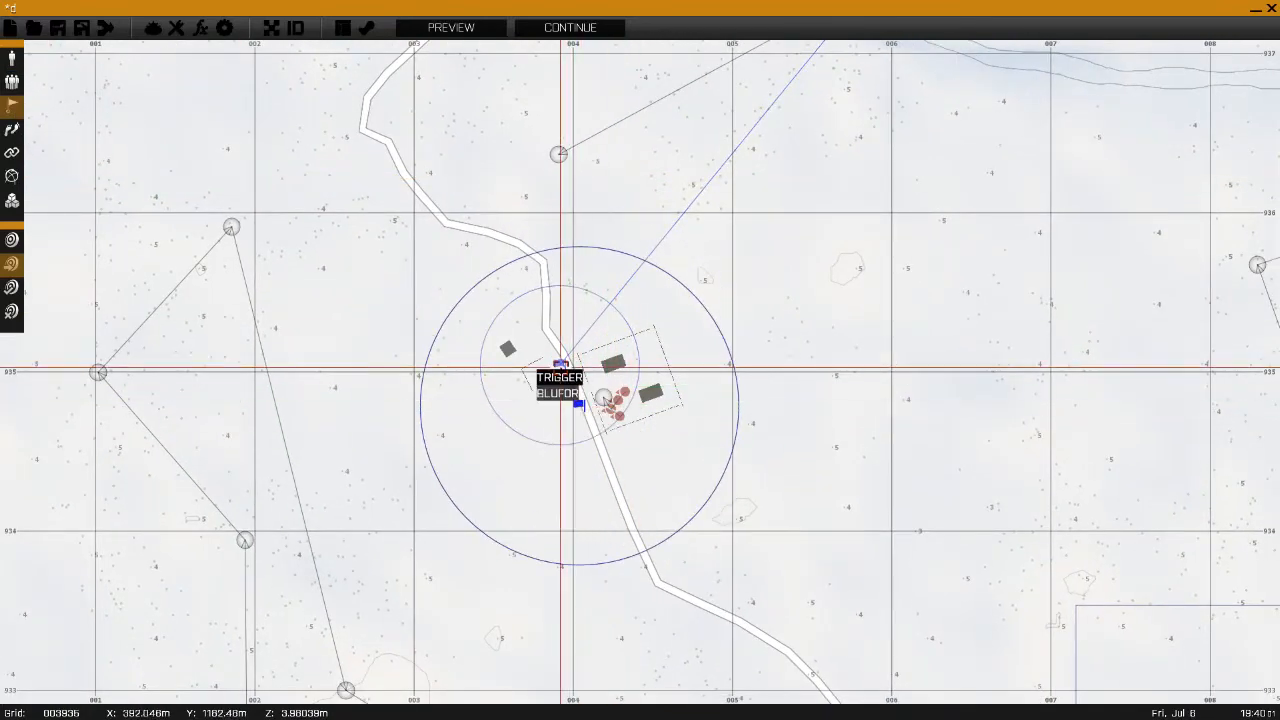
{"action": "left_click_drag", "start_coordinate": [562, 360], "coordinate": [577, 377]}
- Set the smaller compound trigger's activation to Independent
{"action": "double_click", "coordinate": [577, 377]}
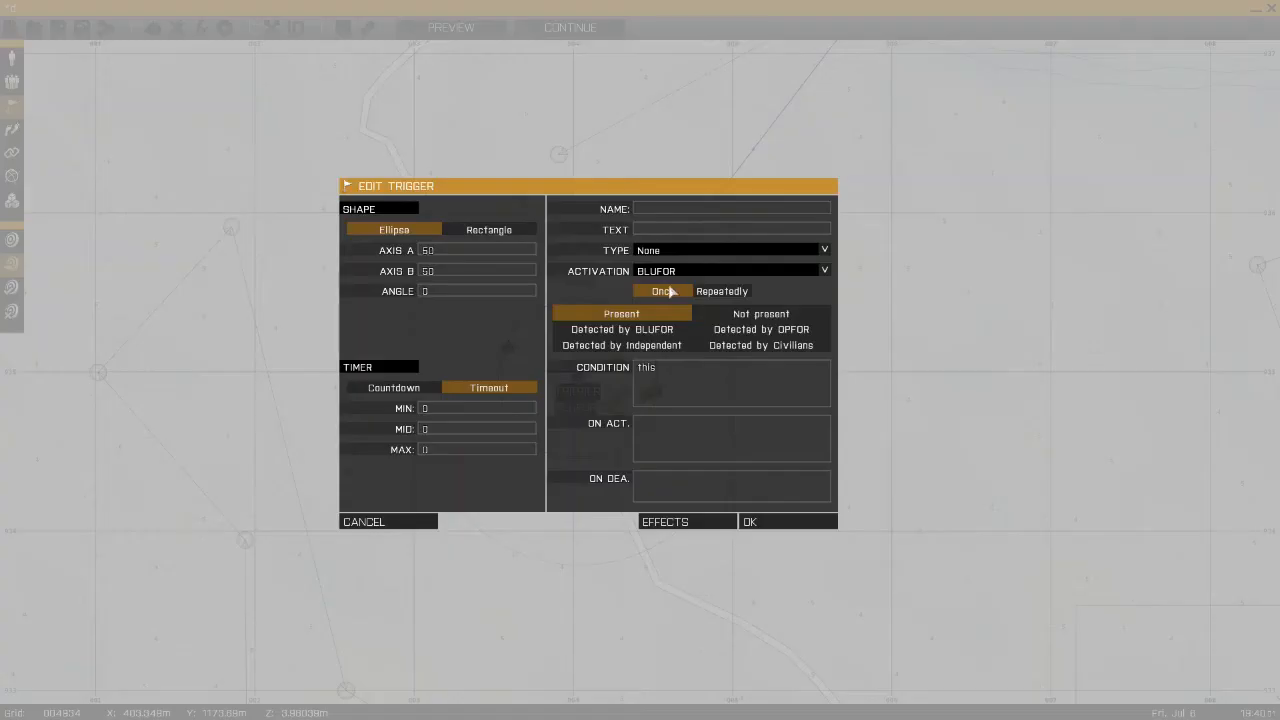
{"action": "left_click", "coordinate": [676, 270]}
{"action": "left_click", "coordinate": [670, 322]}
{"action": "left_click", "coordinate": [776, 527]}
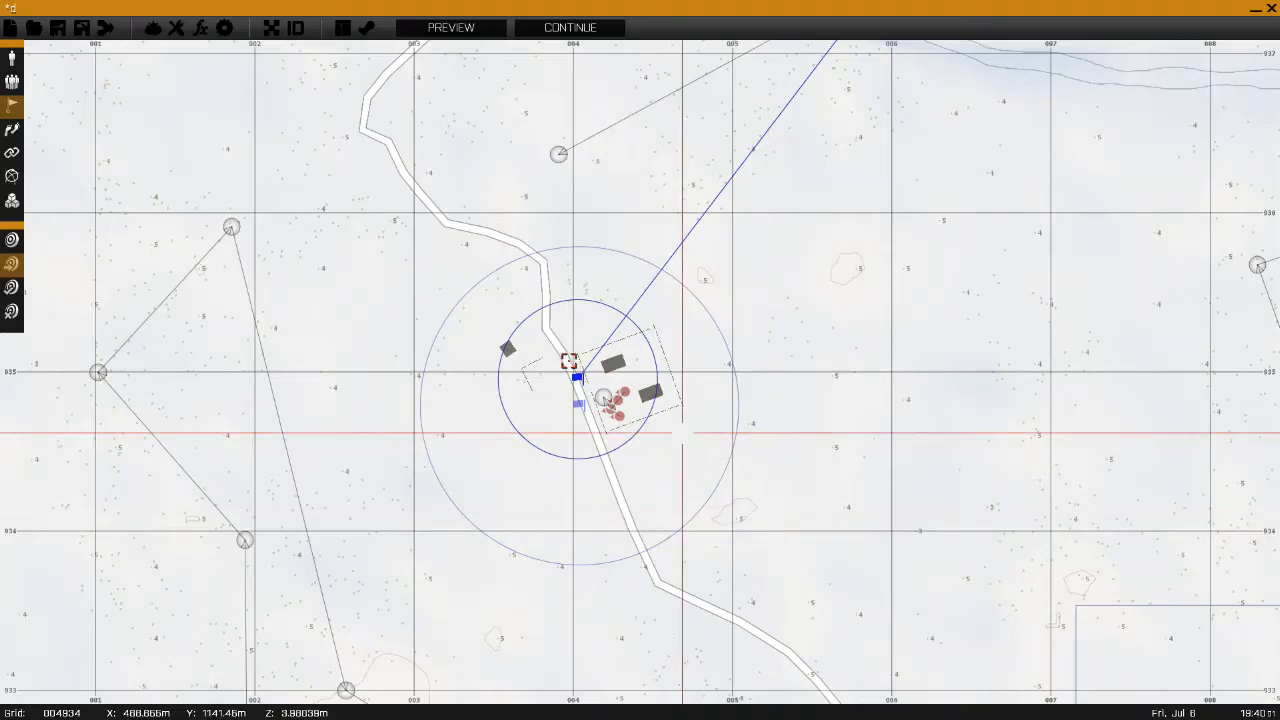
- Synchronize the Independent trigger at the compound with the first waypoint of the red group to the northeast
{"action": "scroll", "coordinate": [571, 391], "scroll_direction": "up", "scroll_amount": 3}
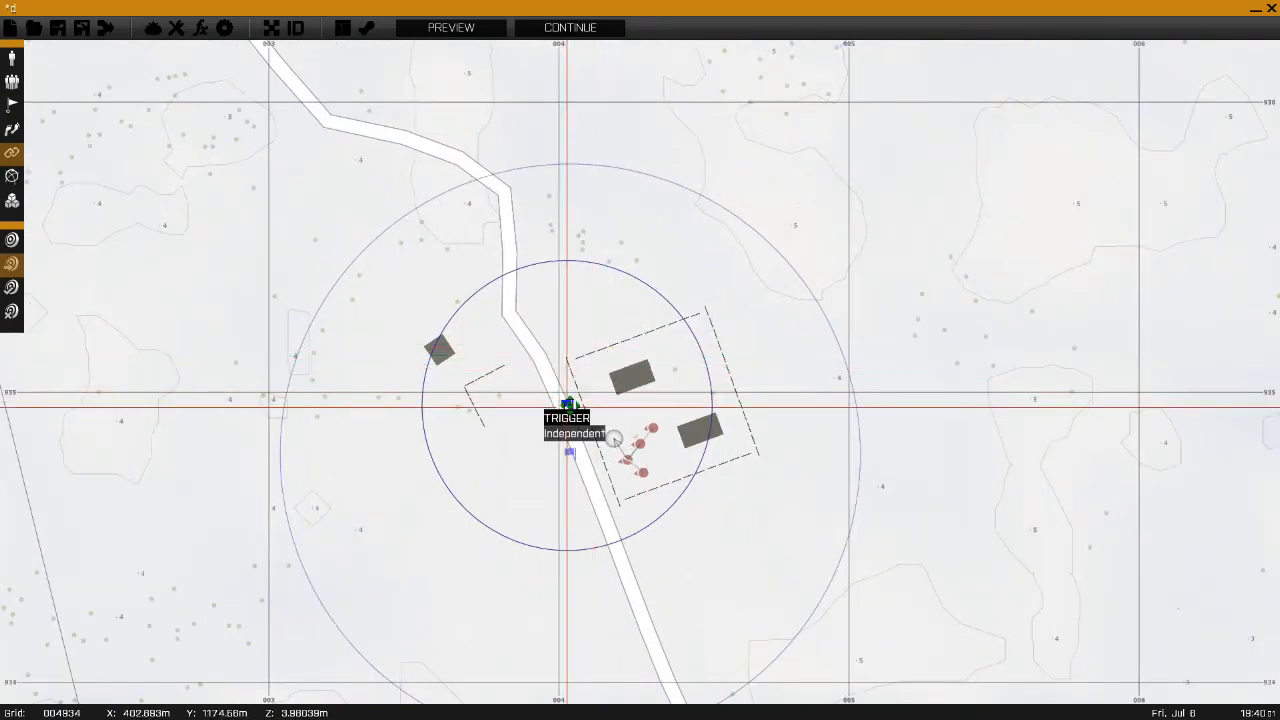
{"action": "left_click_drag", "start_coordinate": [570, 406], "coordinate": [751, 137]}
{"action": "right_click_drag", "start_coordinate": [747, 117], "coordinate": [751, 137]}
{"action": "left_click_drag", "start_coordinate": [751, 137], "coordinate": [469, 429]}
{"action": "right_click_drag", "start_coordinate": [751, 137], "coordinate": [469, 429]}
{"action": "left_click_drag", "start_coordinate": [469, 429], "coordinate": [723, 309]}
{"action": "right_click_drag", "start_coordinate": [785, 200], "coordinate": [723, 309]}
{"action": "left_click_drag", "start_coordinate": [723, 309], "coordinate": [578, 362]}
{"action": "right_click_drag", "start_coordinate": [723, 309], "coordinate": [465, 460]}
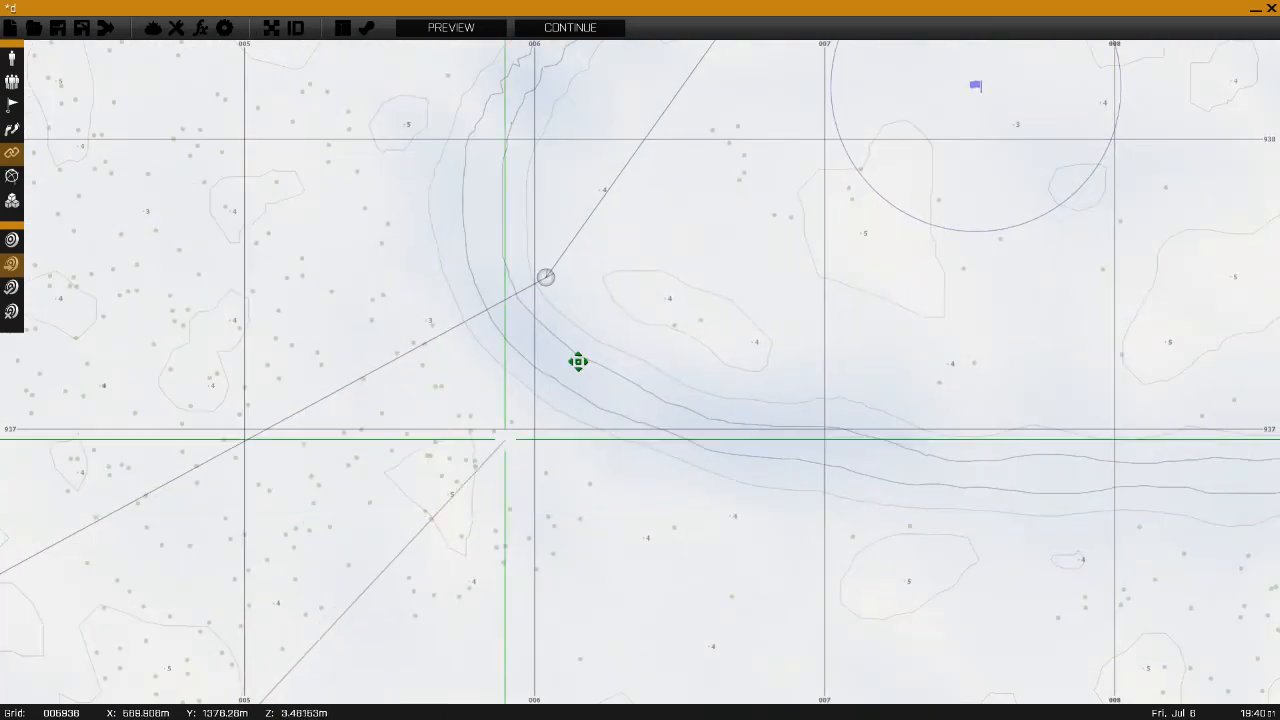
{"action": "left_click_drag", "start_coordinate": [578, 362], "coordinate": [501, 428]}
{"action": "right_click_drag", "start_coordinate": [566, 294], "coordinate": [473, 477]}
{"action": "left_click_drag", "start_coordinate": [501, 428], "coordinate": [661, 170]}
{"action": "scroll", "coordinate": [690, 212], "scroll_direction": "down", "scroll_amount": 3}
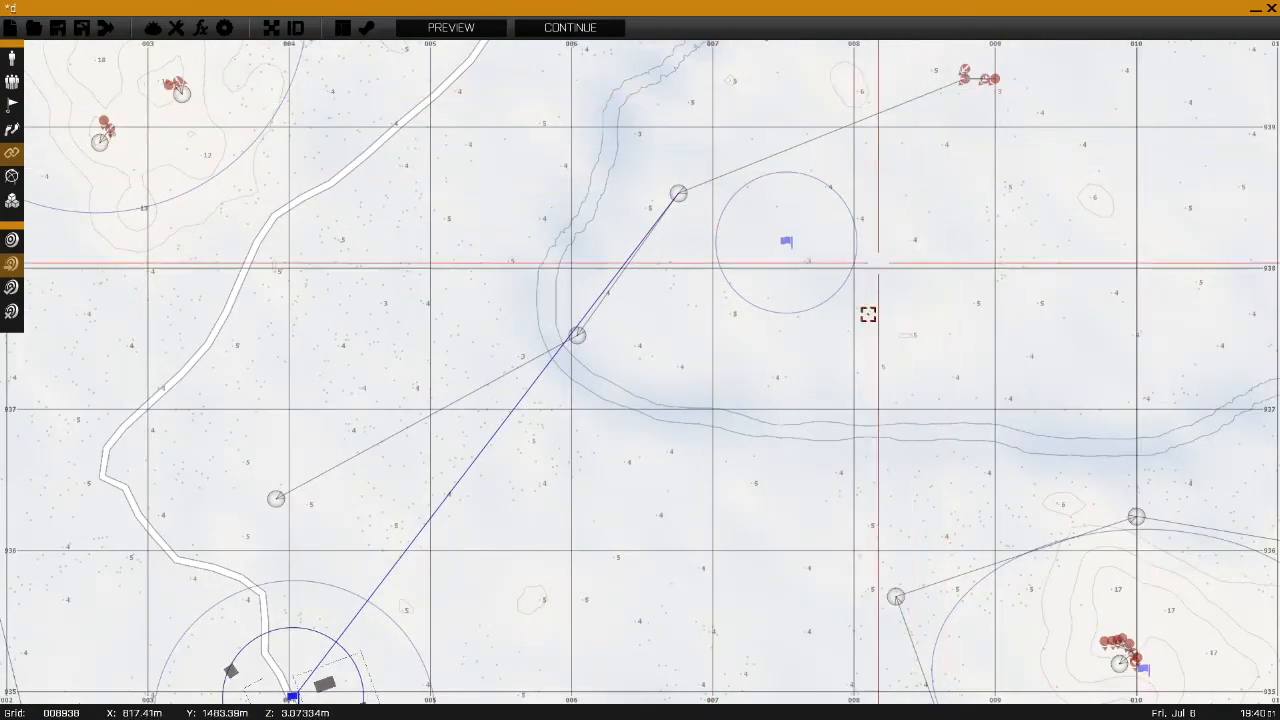
- Trace the red group's waypoint route and its synchronization line back to the compound trigger
{"action": "right_click_drag", "start_coordinate": [785, 474], "coordinate": [880, 315]}
{"action": "right_click_drag", "start_coordinate": [703, 308], "coordinate": [360, 584]}
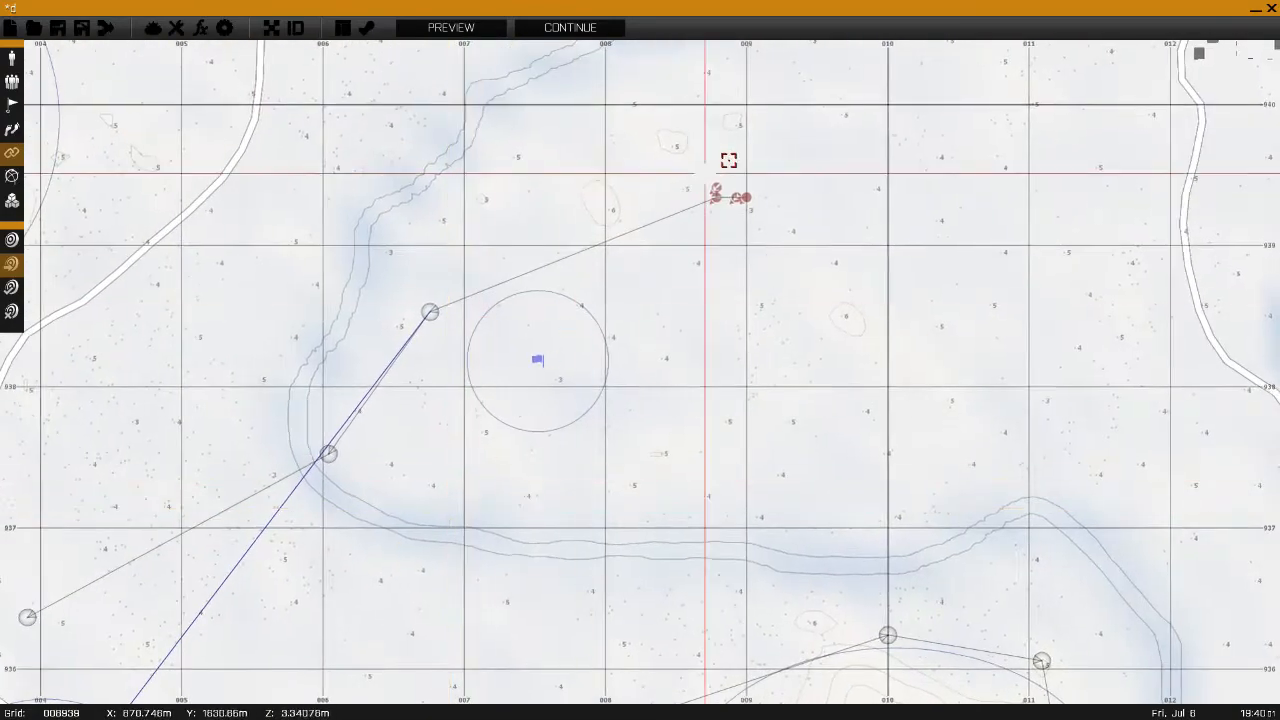
{"action": "scroll", "coordinate": [727, 161], "scroll_direction": "up", "scroll_amount": 3}
{"action": "left_click_drag", "start_coordinate": [691, 171], "coordinate": [825, 312]}
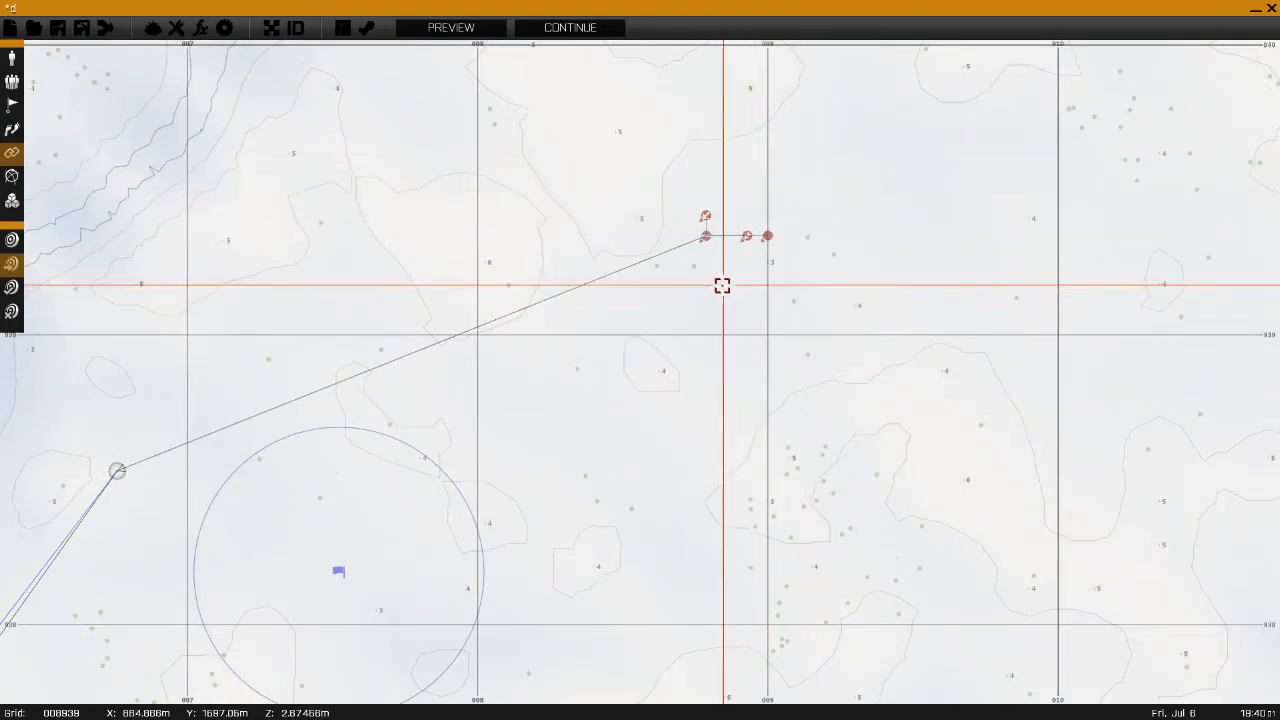
{"action": "right_click_drag", "start_coordinate": [716, 283], "coordinate": [1013, 163]}
{"action": "scroll", "coordinate": [460, 322], "scroll_direction": "up", "scroll_amount": 1}
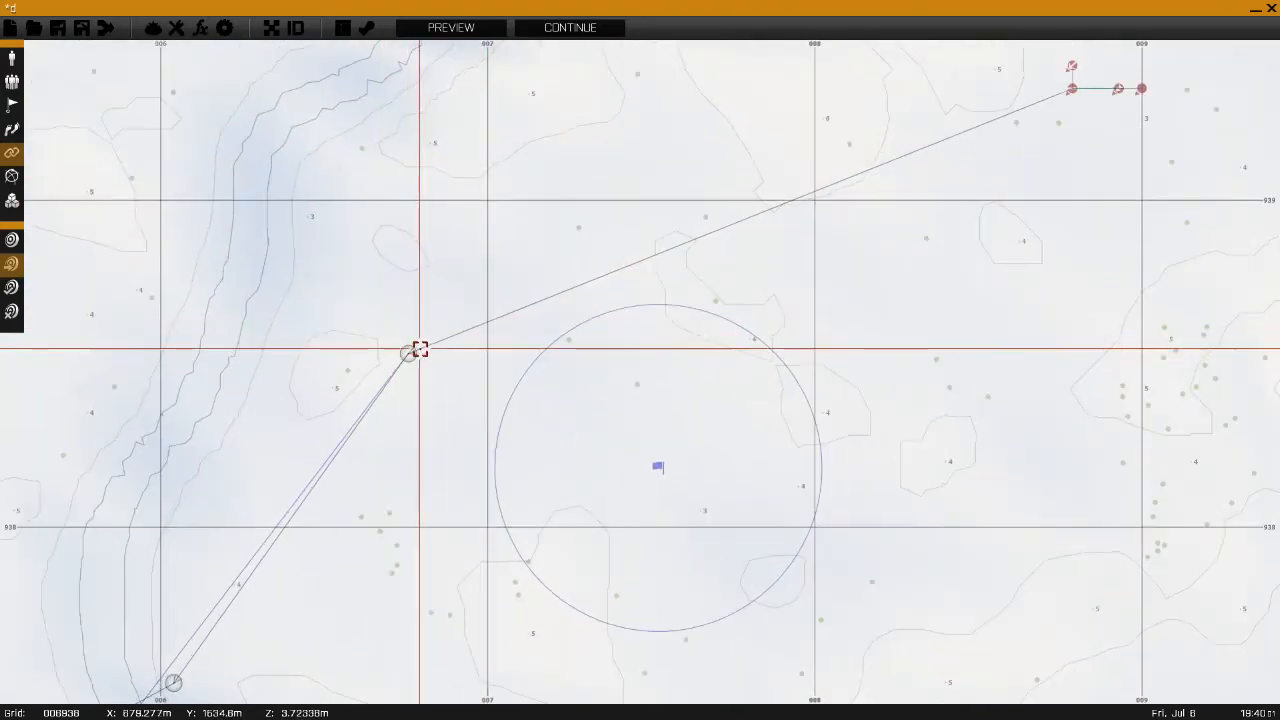
{"action": "right_click_drag", "start_coordinate": [480, 368], "coordinate": [739, 275]}
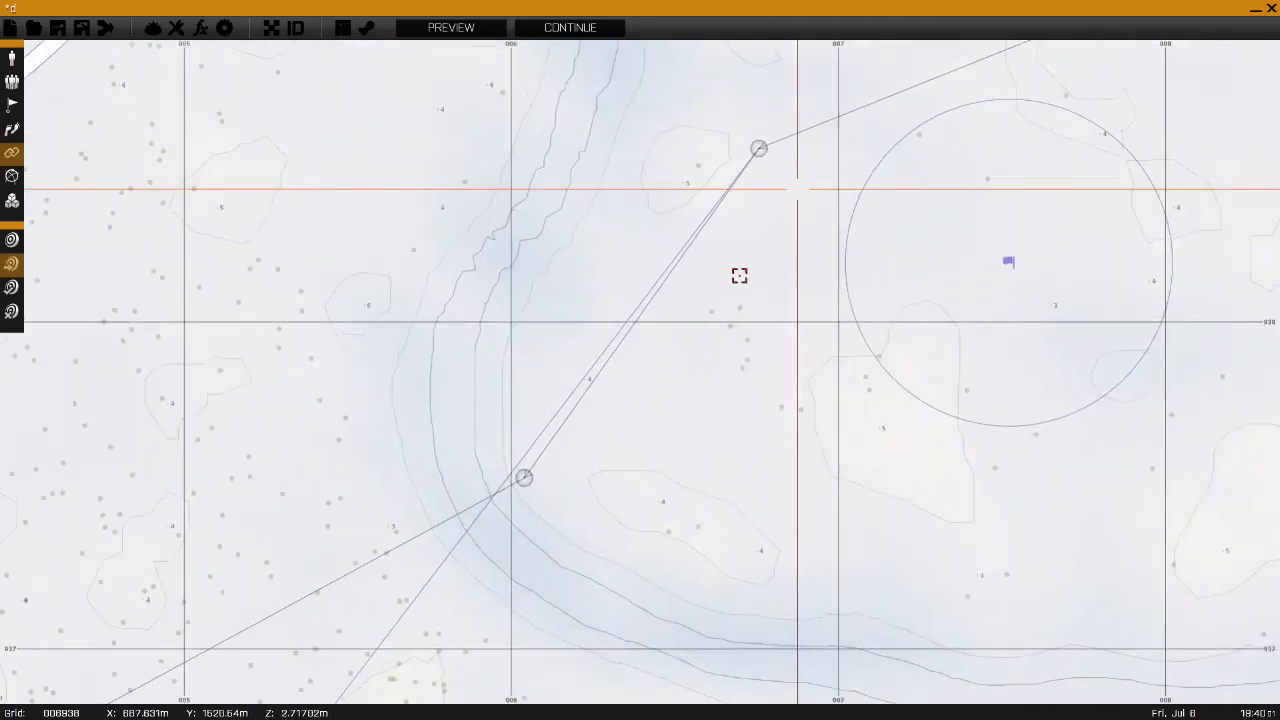
{"action": "right_click_drag", "start_coordinate": [543, 434], "coordinate": [822, 179]}
{"action": "scroll", "coordinate": [384, 403], "scroll_direction": "down", "scroll_amount": 3}
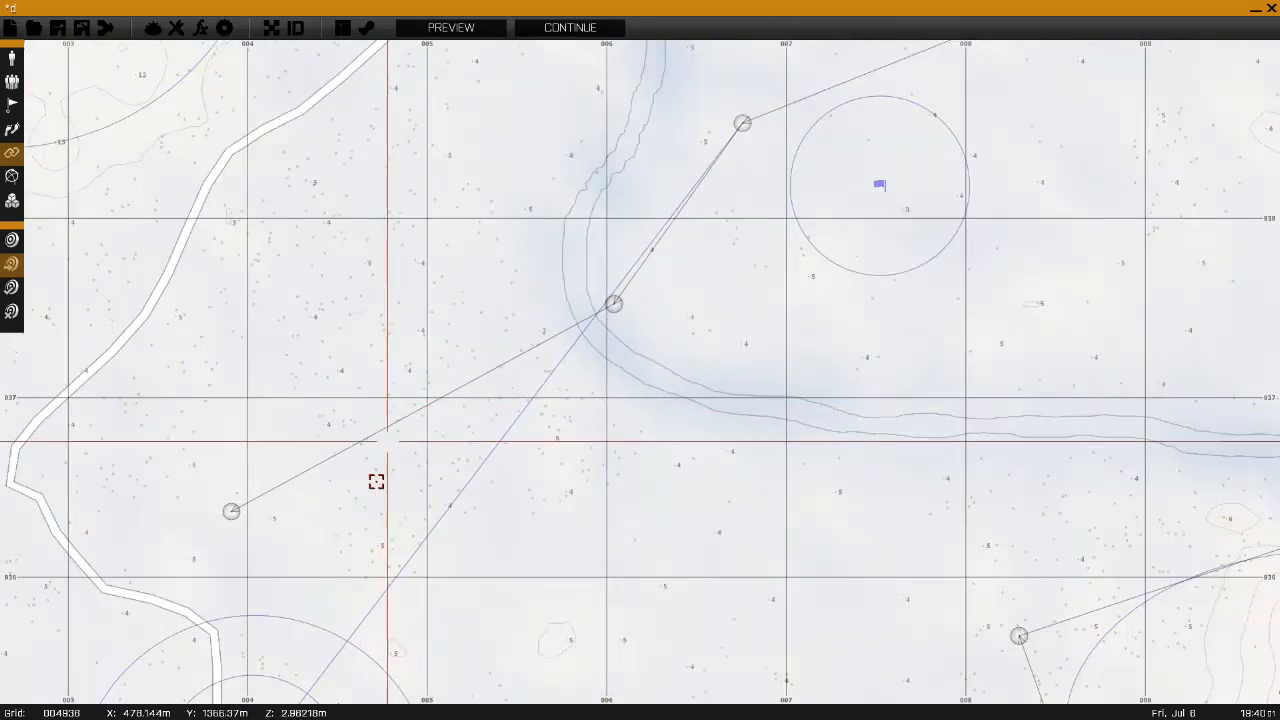
{"action": "right_click_drag", "start_coordinate": [376, 481], "coordinate": [346, 397]}
{"action": "scroll", "coordinate": [471, 346], "scroll_direction": "down", "scroll_amount": 2}
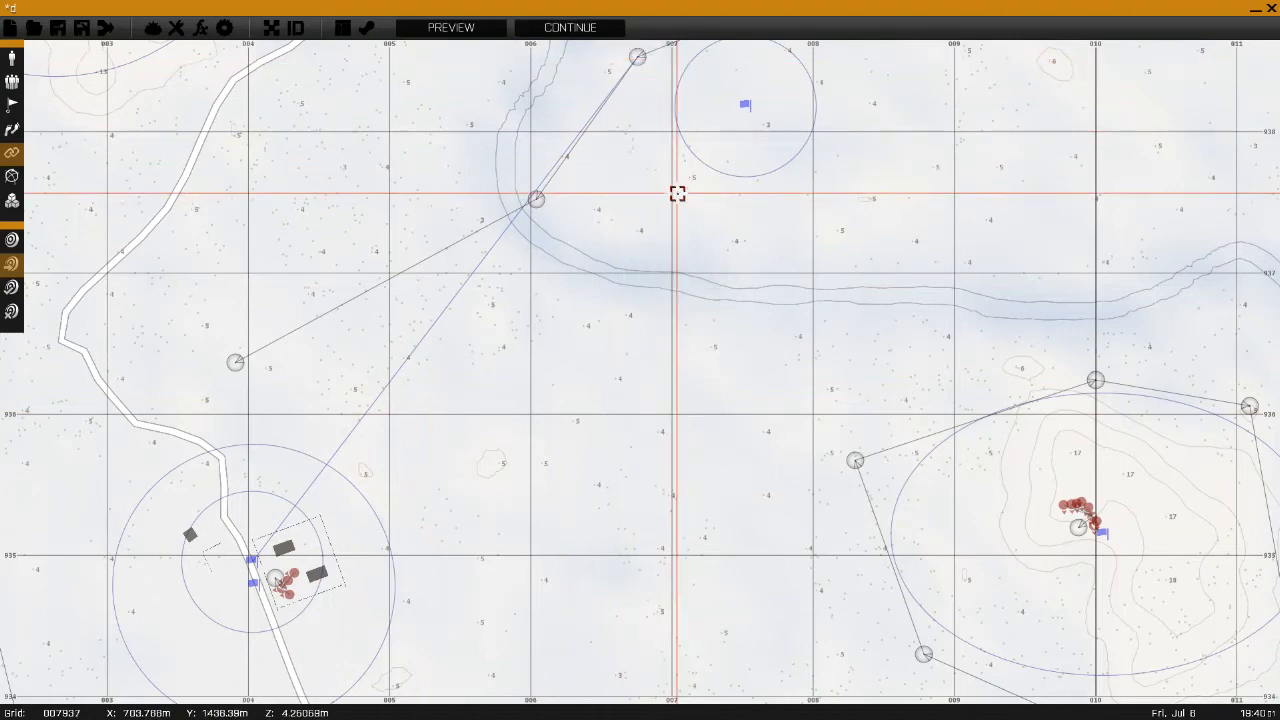
{"action": "right_click_drag", "start_coordinate": [837, 229], "coordinate": [794, 240]}
{"action": "right_click_drag", "start_coordinate": [569, 159], "coordinate": [526, 239]}
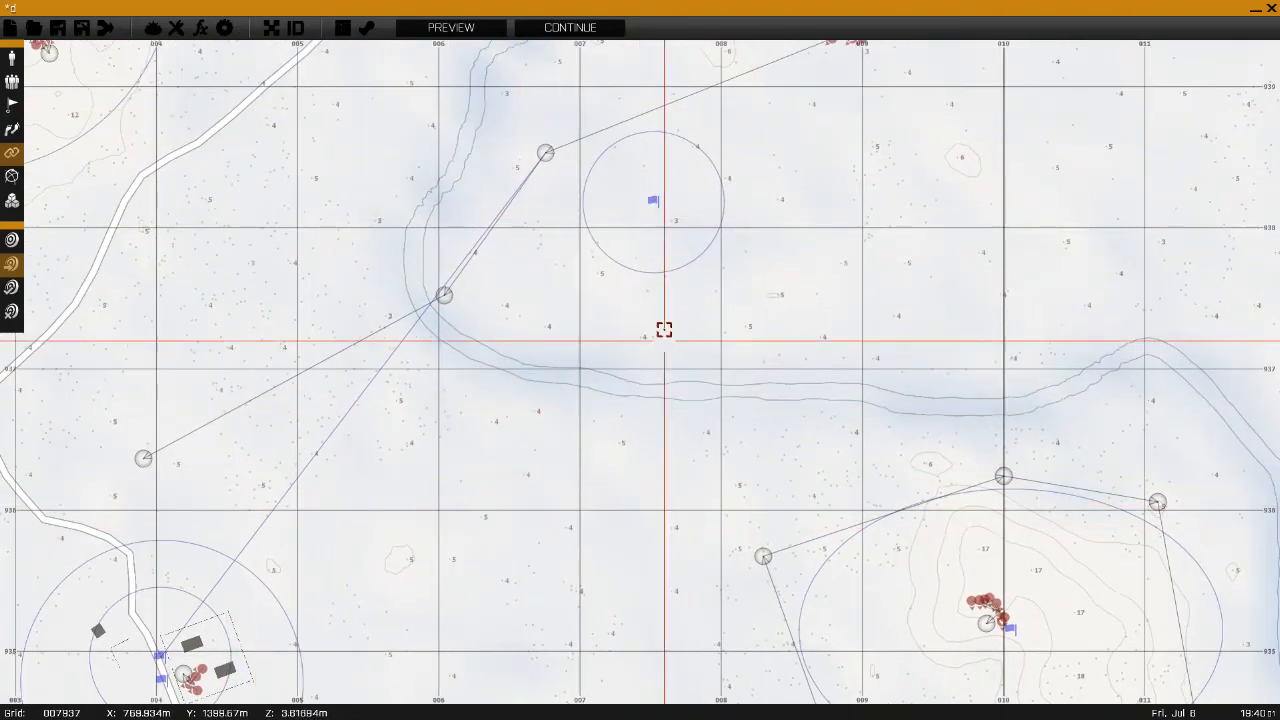
- Examine how the trigger east of the Team Leader is synchronized with the Set Task State module
{"action": "scroll", "coordinate": [664, 330], "scroll_direction": "down", "scroll_amount": 6}
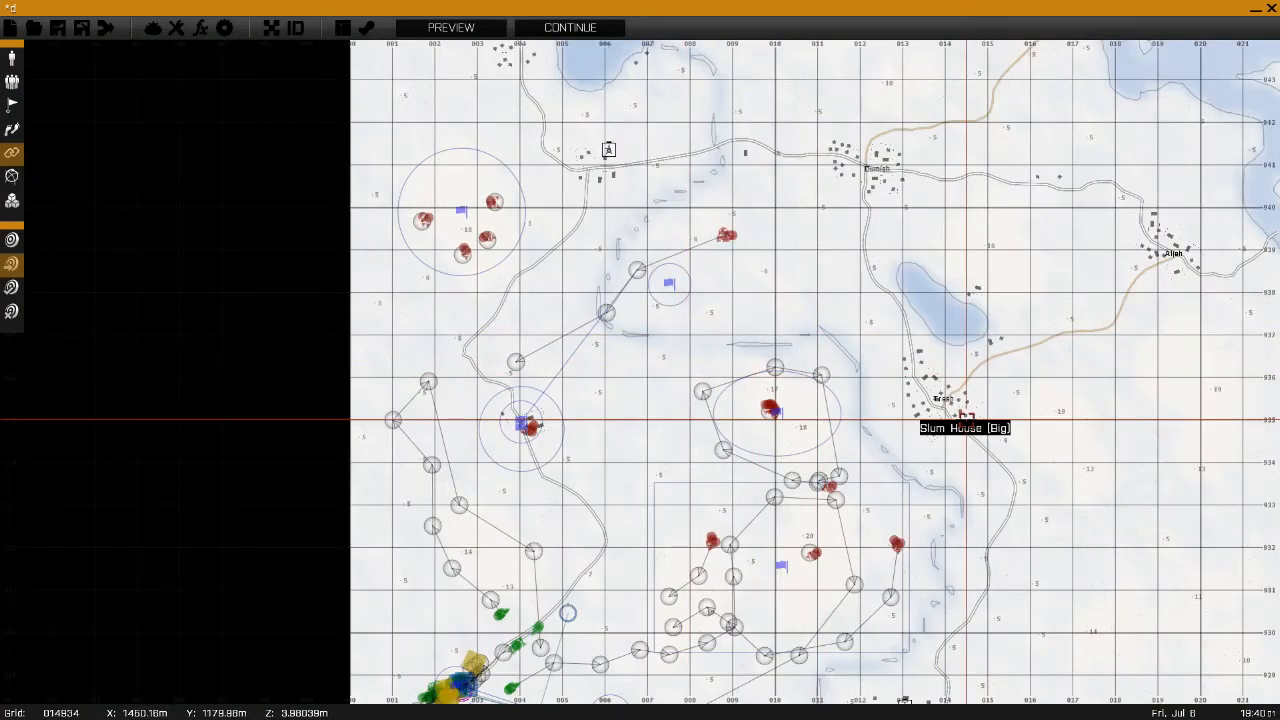
{"action": "right_click_drag", "start_coordinate": [966, 420], "coordinate": [895, 216]}
{"action": "scroll", "coordinate": [560, 512], "scroll_direction": "up", "scroll_amount": 6}
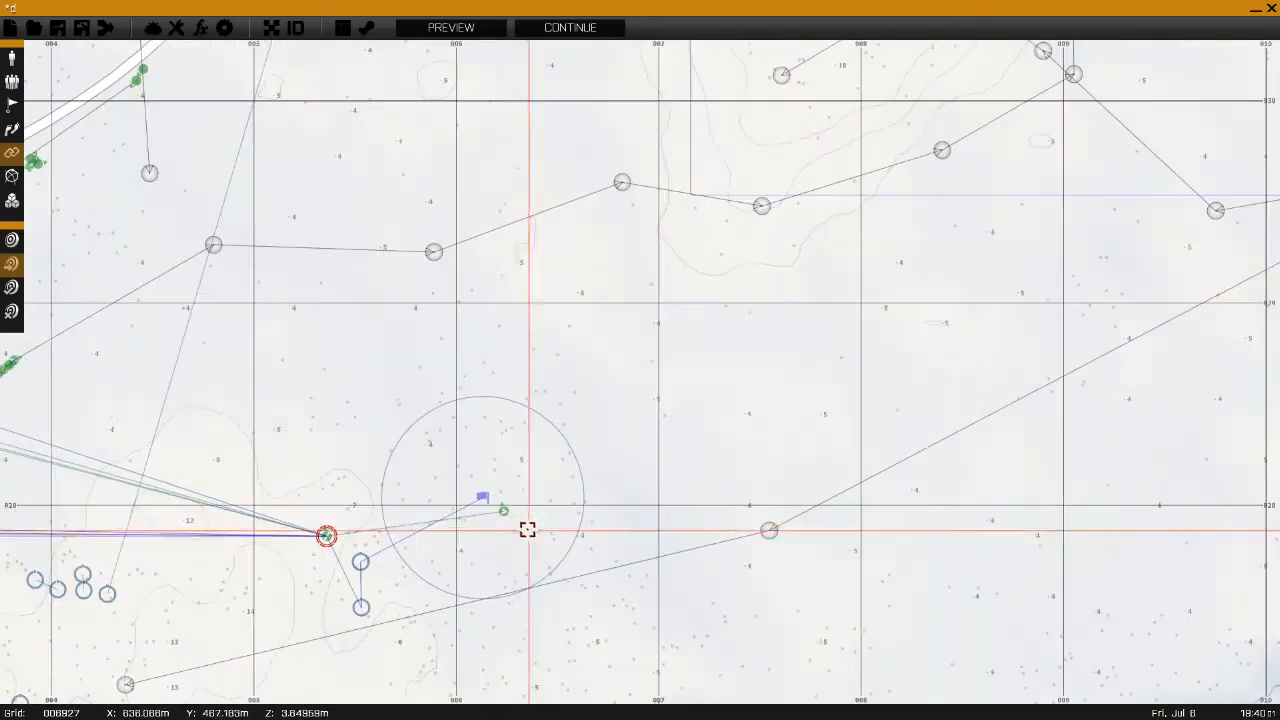
{"action": "left_click", "coordinate": [481, 508]}
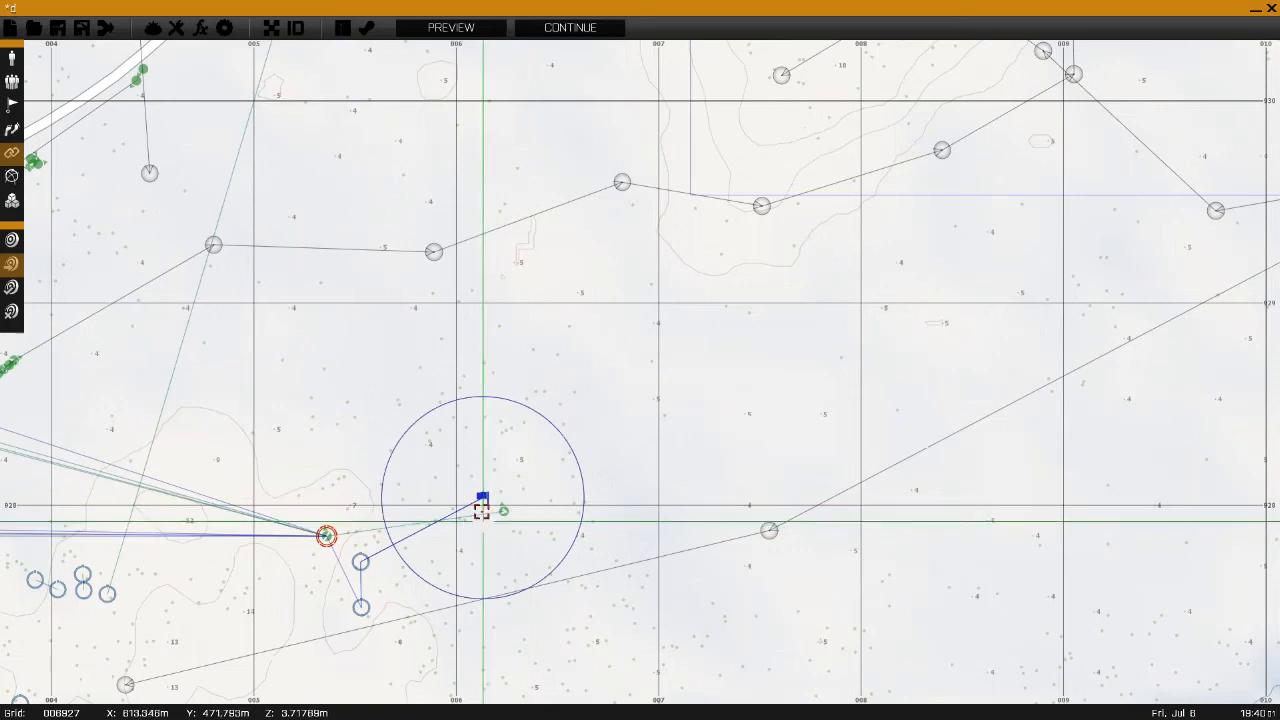
{"action": "left_click", "coordinate": [361, 561]}
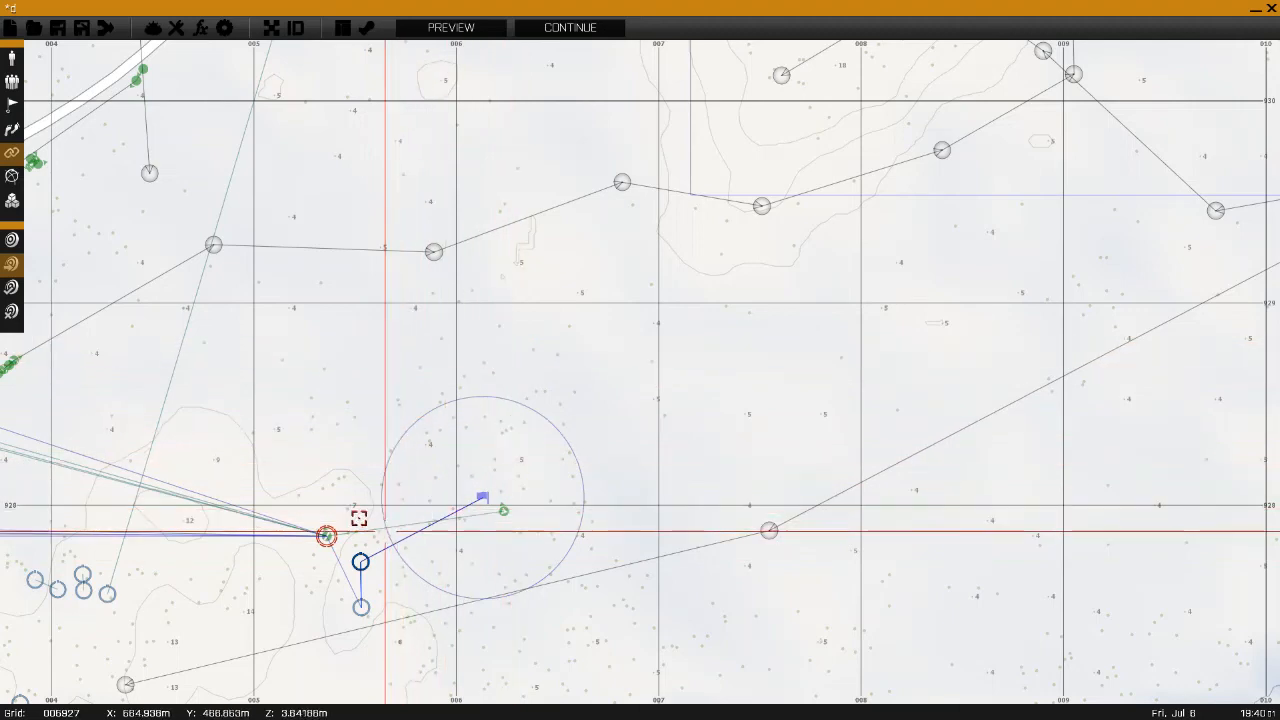
- Remove the Team Leader's group links to the other units
{"action": "left_click", "coordinate": [329, 538]}
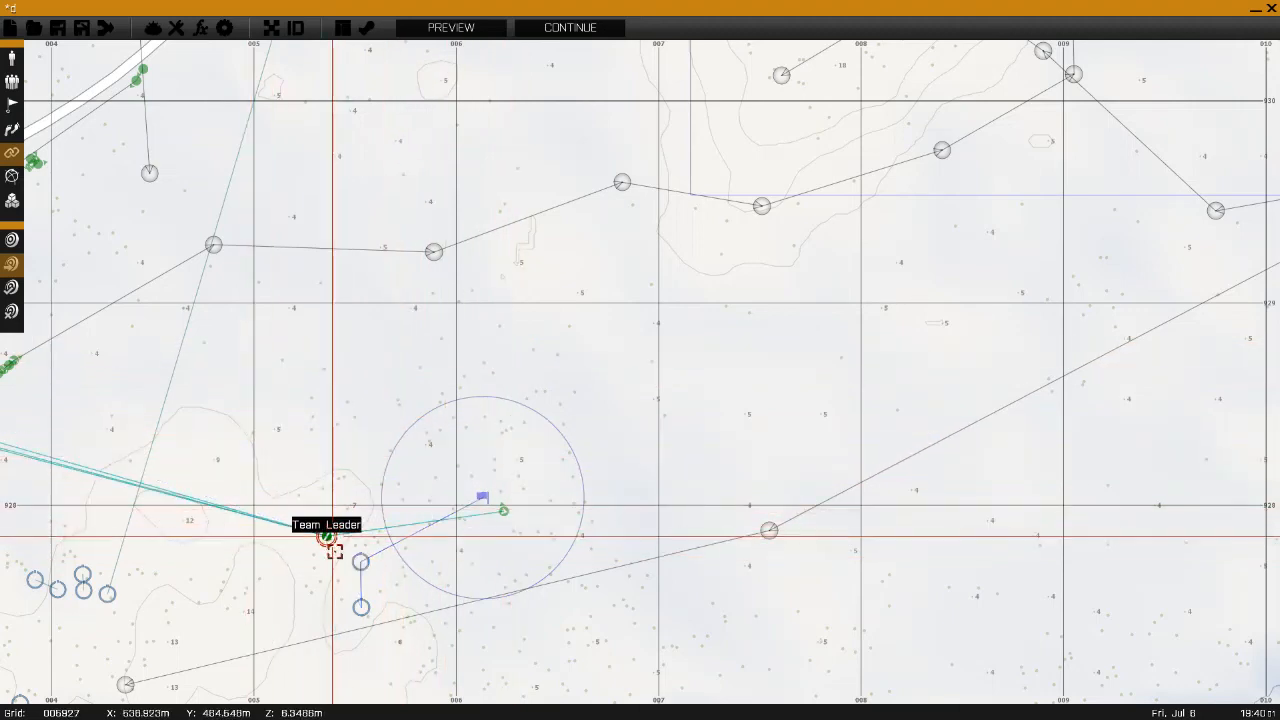
{"action": "scroll", "coordinate": [374, 429], "scroll_direction": "up", "scroll_amount": 3}
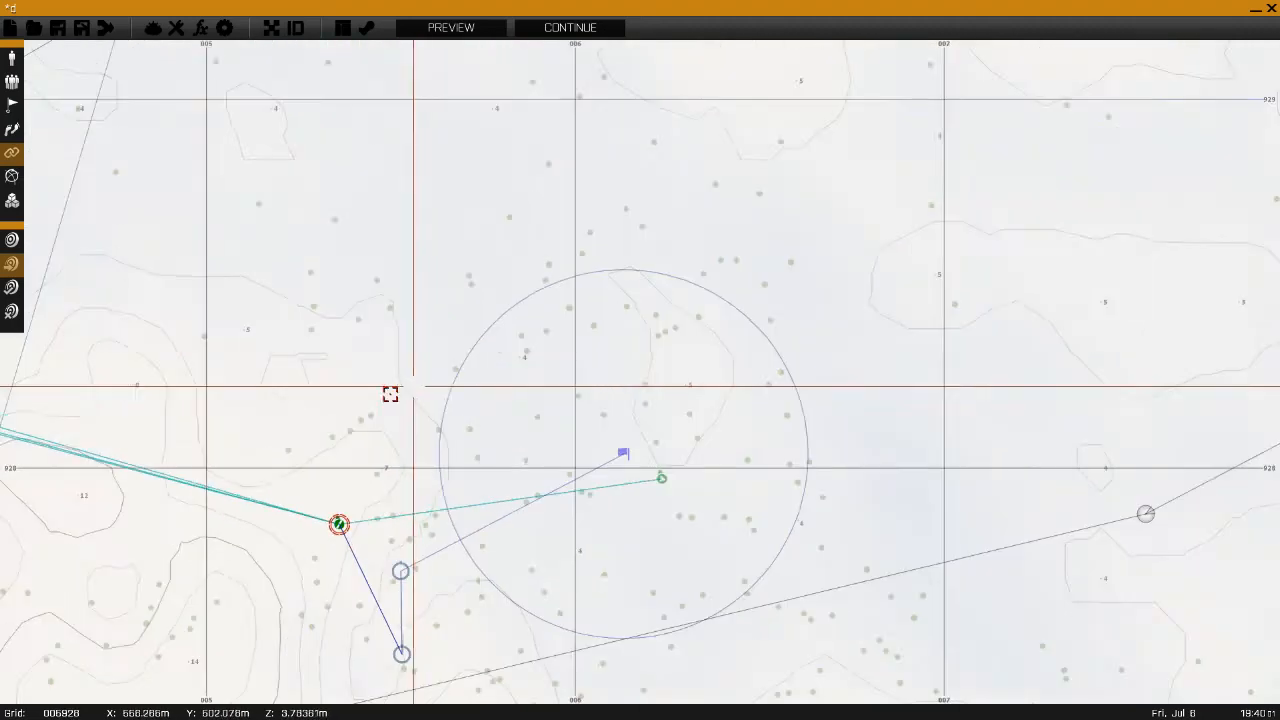
{"action": "left_click", "coordinate": [12, 82]}
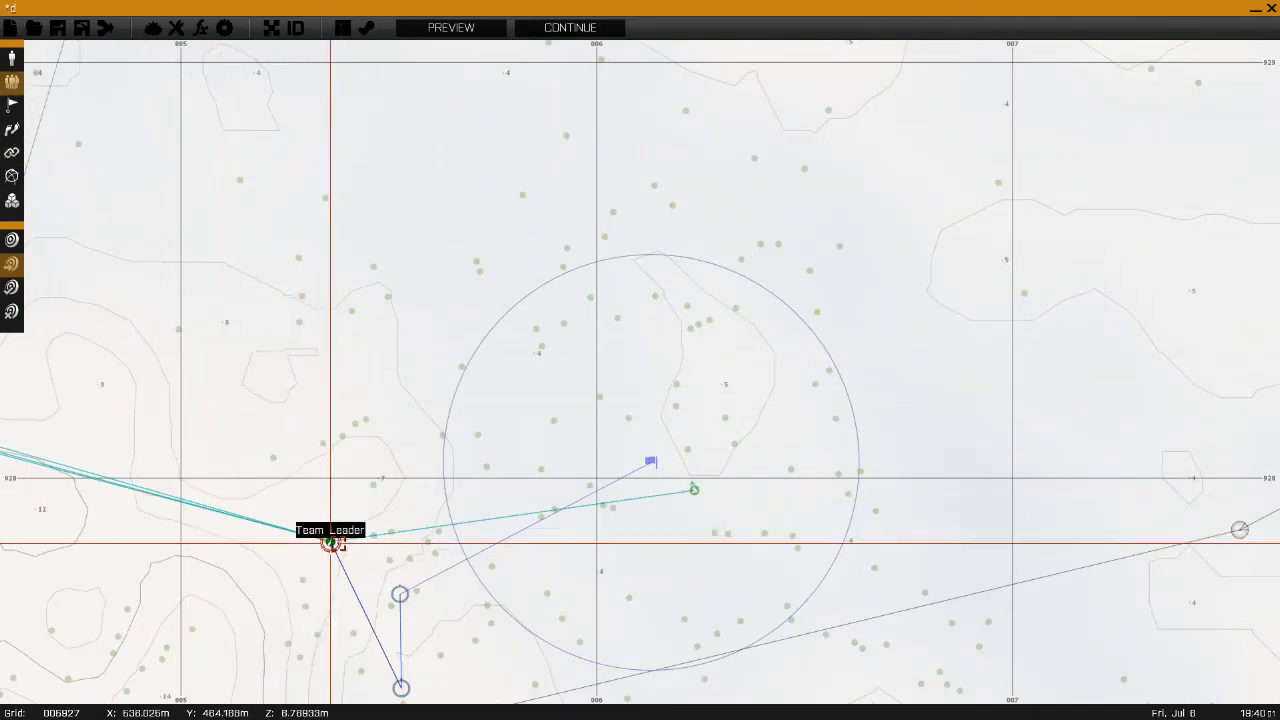
{"action": "left_click", "coordinate": [457, 422]}
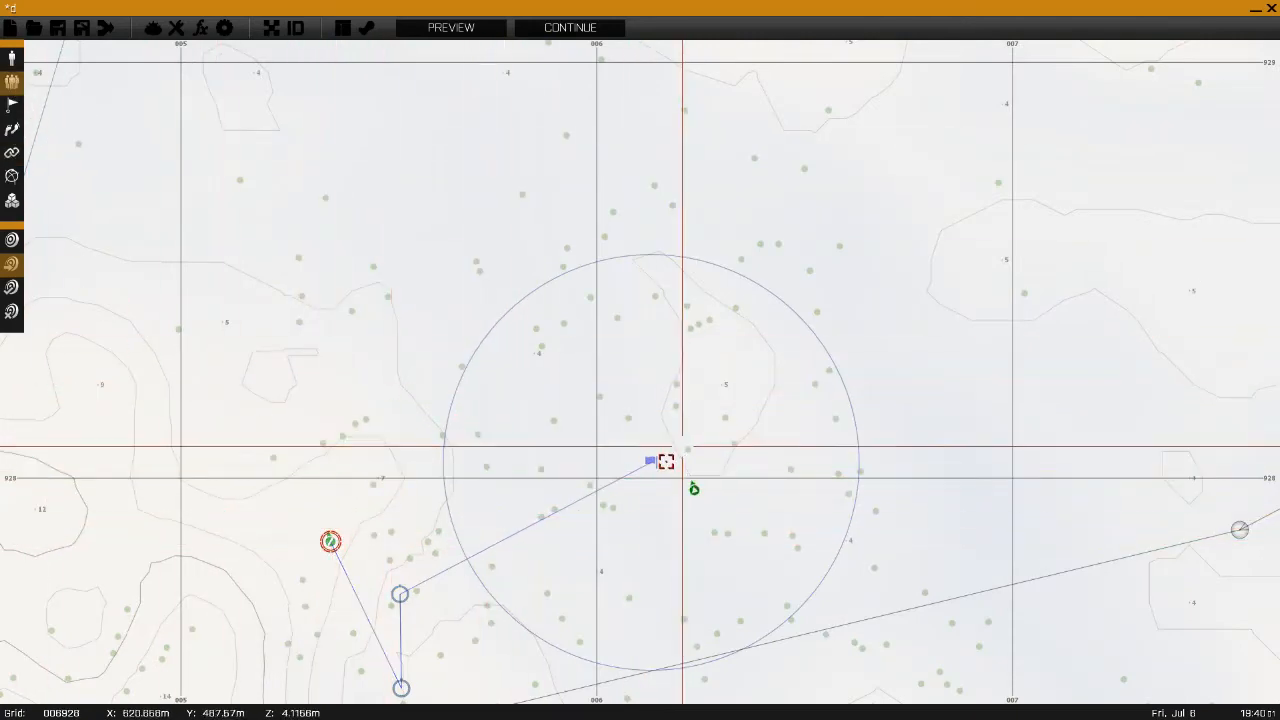
- Move the Set Task State module north to the road southeast of the compound
{"action": "scroll", "coordinate": [615, 404], "scroll_direction": "down", "scroll_amount": 1}
{"action": "scroll", "coordinate": [615, 404], "scroll_direction": "down", "scroll_amount": 5}
{"action": "scroll", "coordinate": [486, 449], "scroll_direction": "up", "scroll_amount": 3}
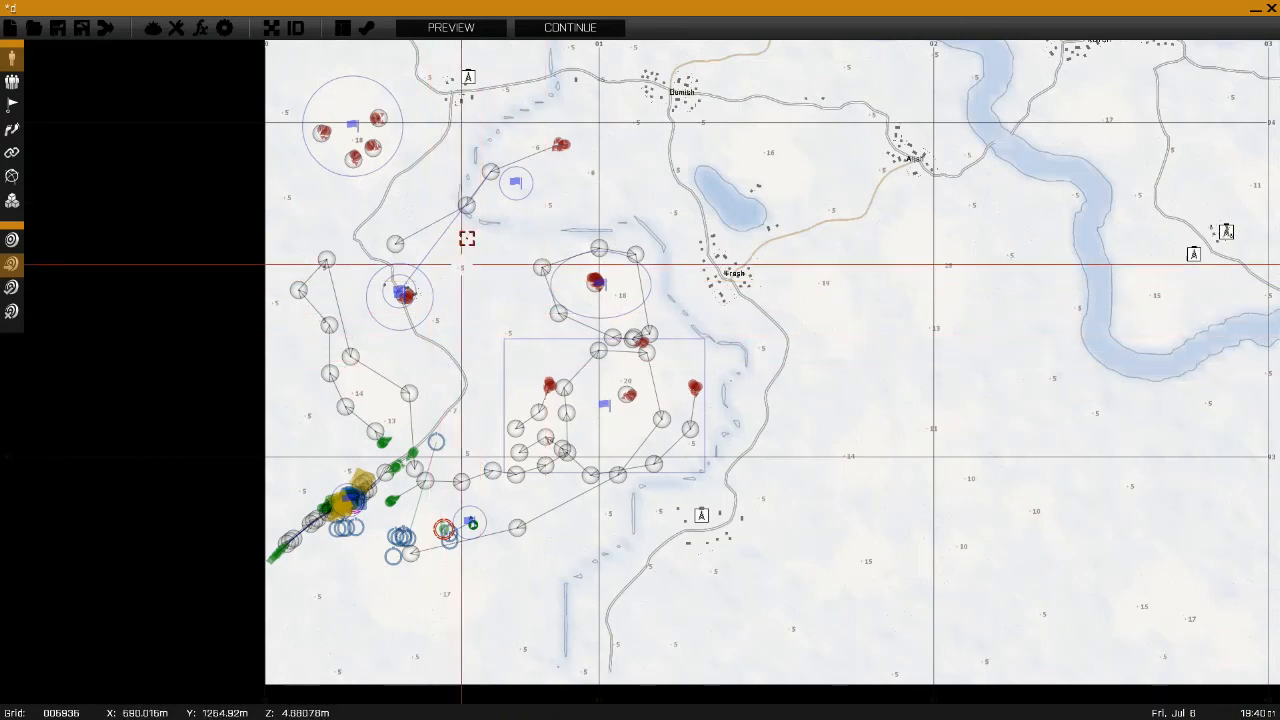
{"action": "scroll", "coordinate": [600, 500], "scroll_direction": "up", "scroll_amount": 5}
{"action": "scroll", "coordinate": [450, 440], "scroll_direction": "up", "scroll_amount": 3}
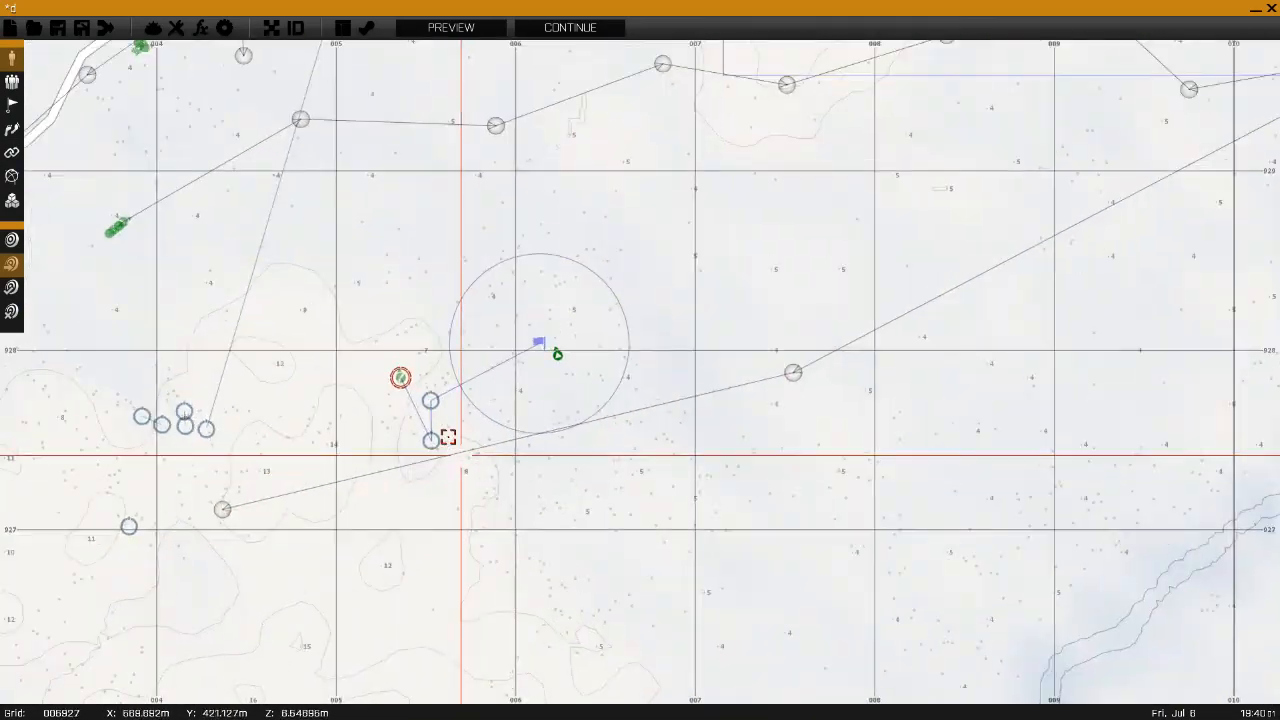
{"action": "scroll", "coordinate": [437, 384], "scroll_direction": "down", "scroll_amount": 2}
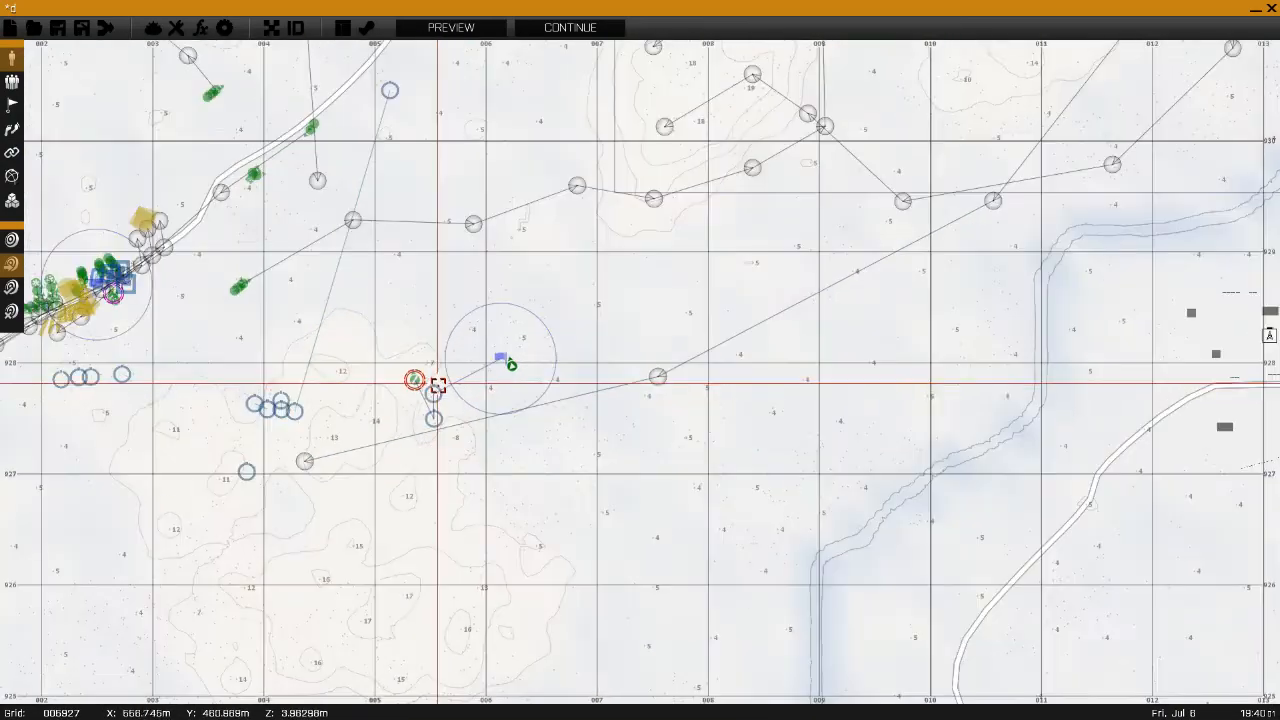
{"action": "right_click_drag", "start_coordinate": [460, 238], "coordinate": [525, 415]}
{"action": "scroll", "coordinate": [525, 415], "scroll_direction": "down", "scroll_amount": 2}
{"action": "scroll", "coordinate": [525, 415], "scroll_direction": "down", "scroll_amount": 1}
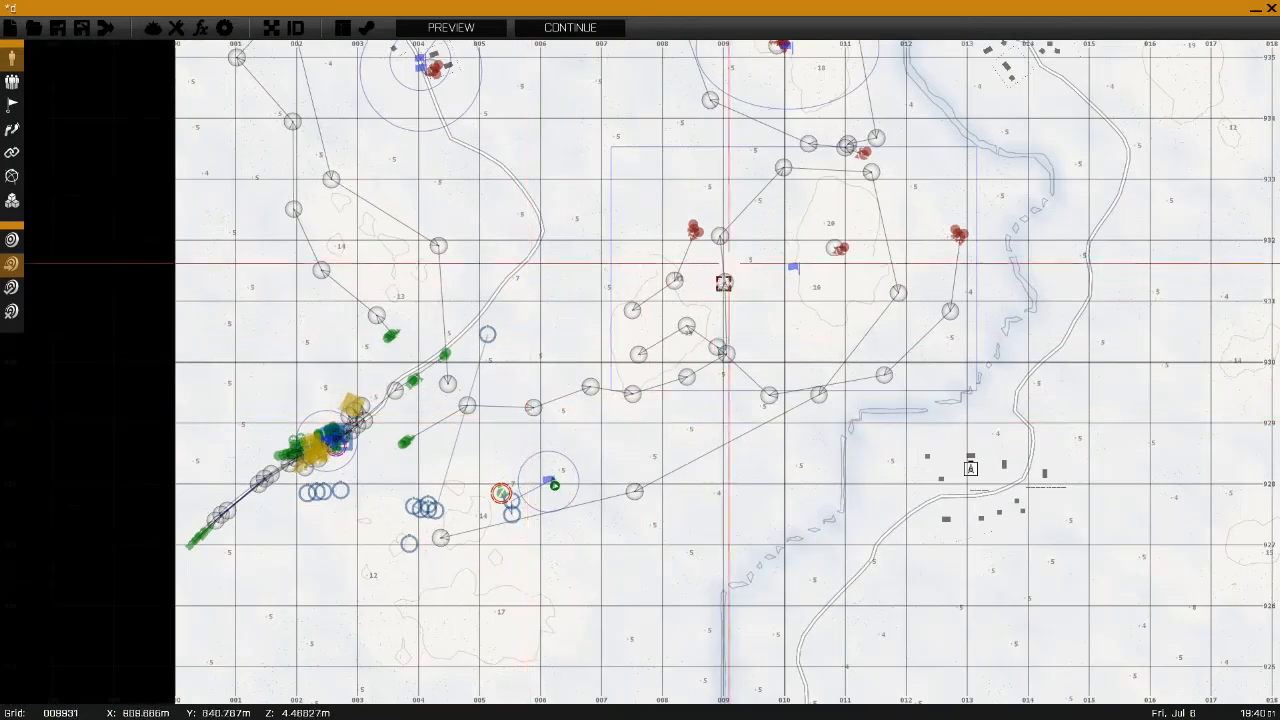
{"action": "left_click_drag", "start_coordinate": [511, 501], "coordinate": [539, 173]}
- Try synchronizing the compound trigger and the eastern hill trigger with the relocated Set Task State module
{"action": "right_click_drag", "start_coordinate": [787, 226], "coordinate": [819, 412]}
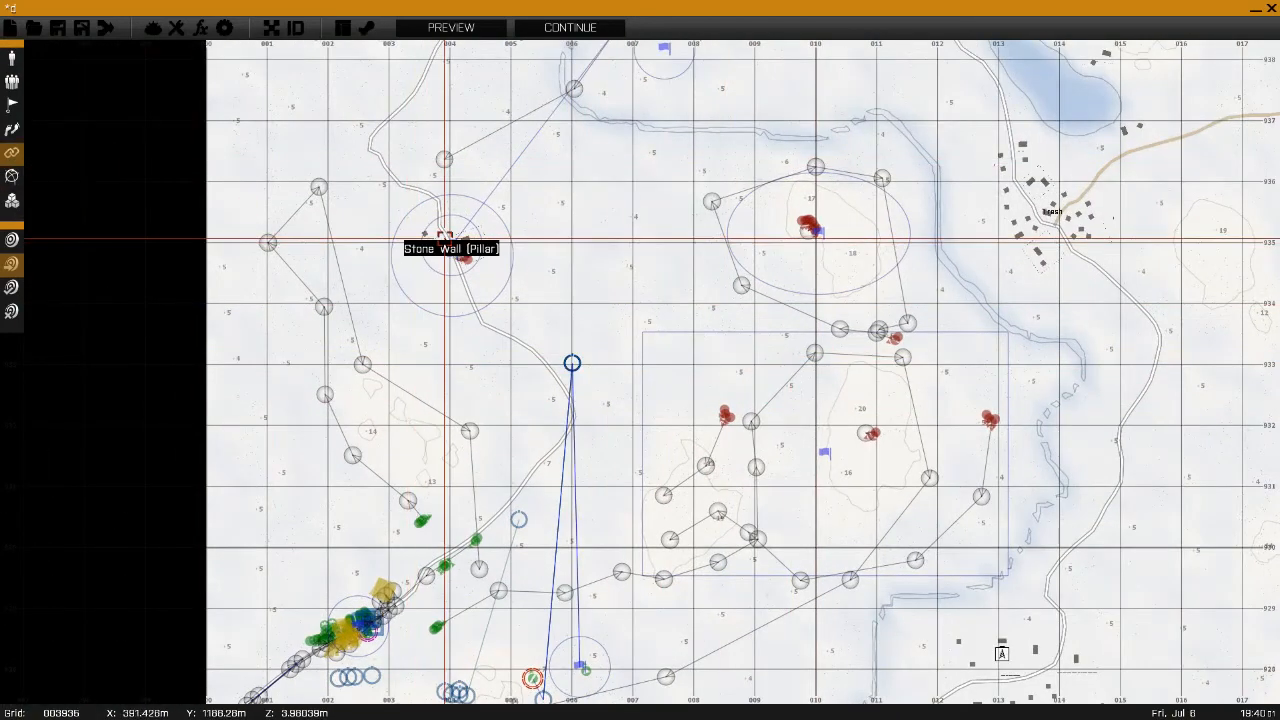
{"action": "left_click_drag", "start_coordinate": [442, 230], "coordinate": [571, 355]}
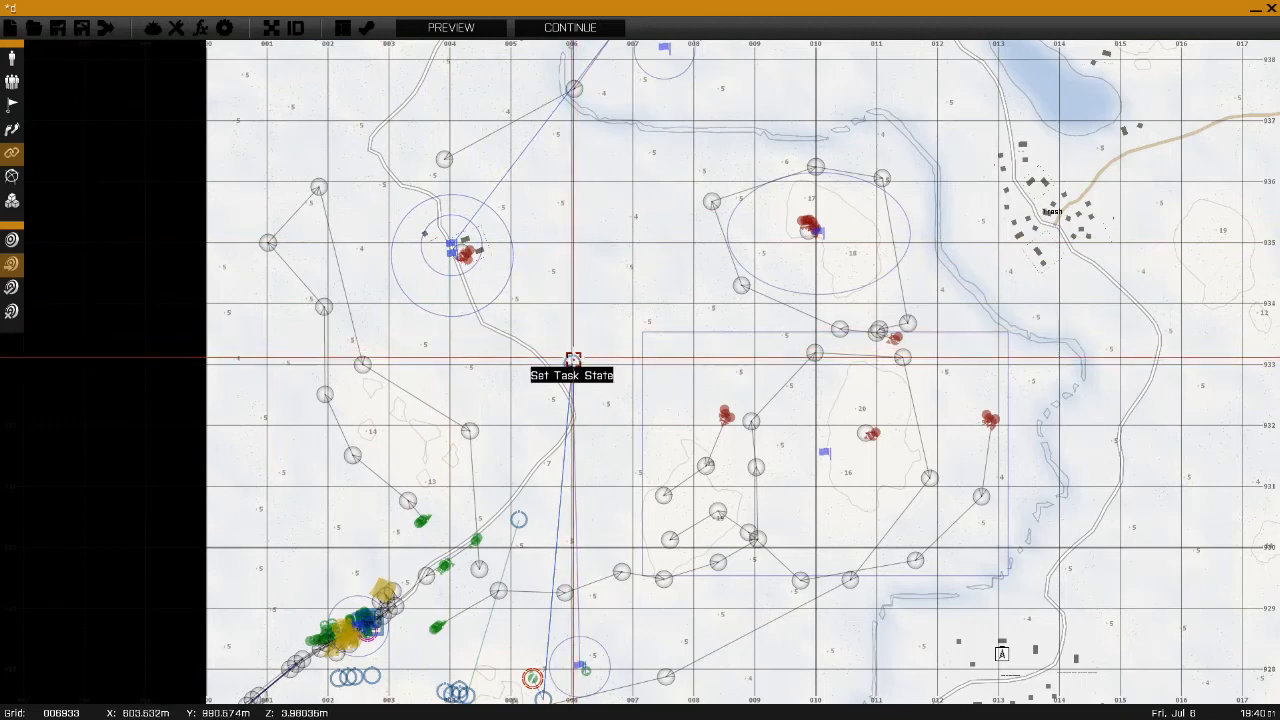
{"action": "left_click_drag", "start_coordinate": [814, 243], "coordinate": [581, 275]}
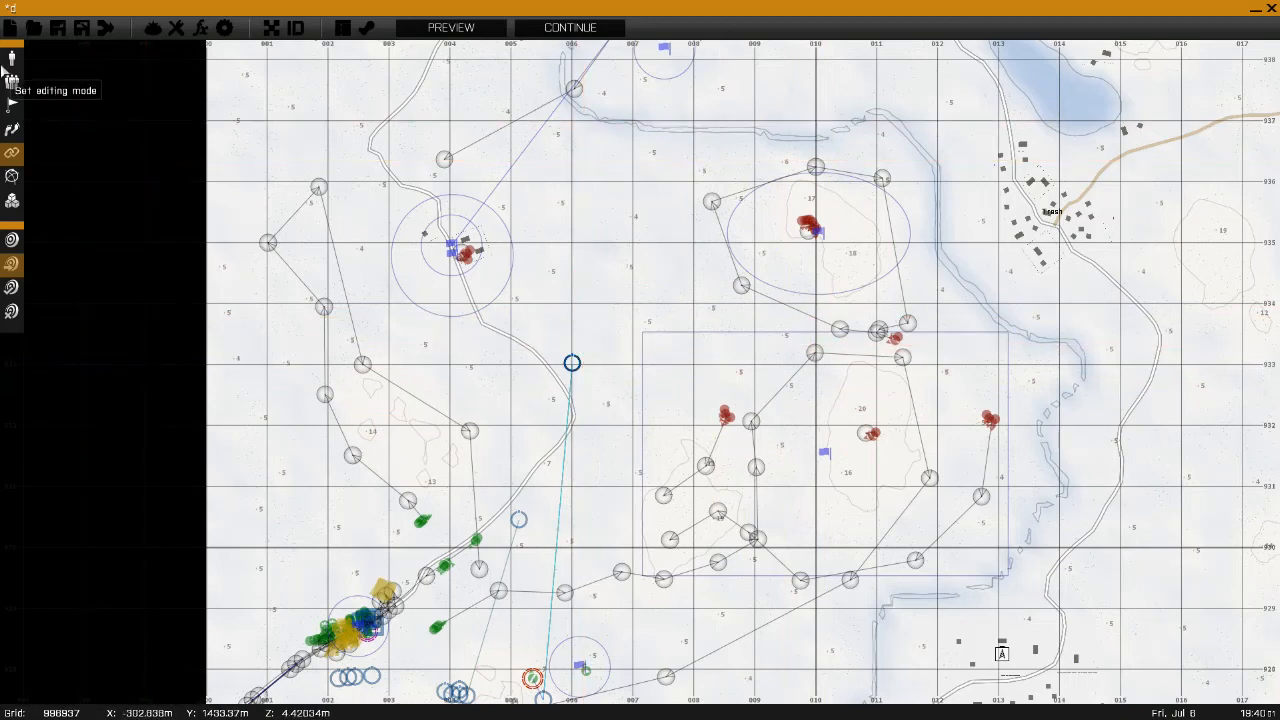
- Move the Set Task State module back south, just east of the other task module beside the Team Leader
{"action": "left_click_drag", "start_coordinate": [571, 363], "coordinate": [558, 485]}
{"action": "right_click_drag", "start_coordinate": [558, 485], "coordinate": [578, 280]}
{"action": "left_click_drag", "start_coordinate": [578, 280], "coordinate": [587, 489]}
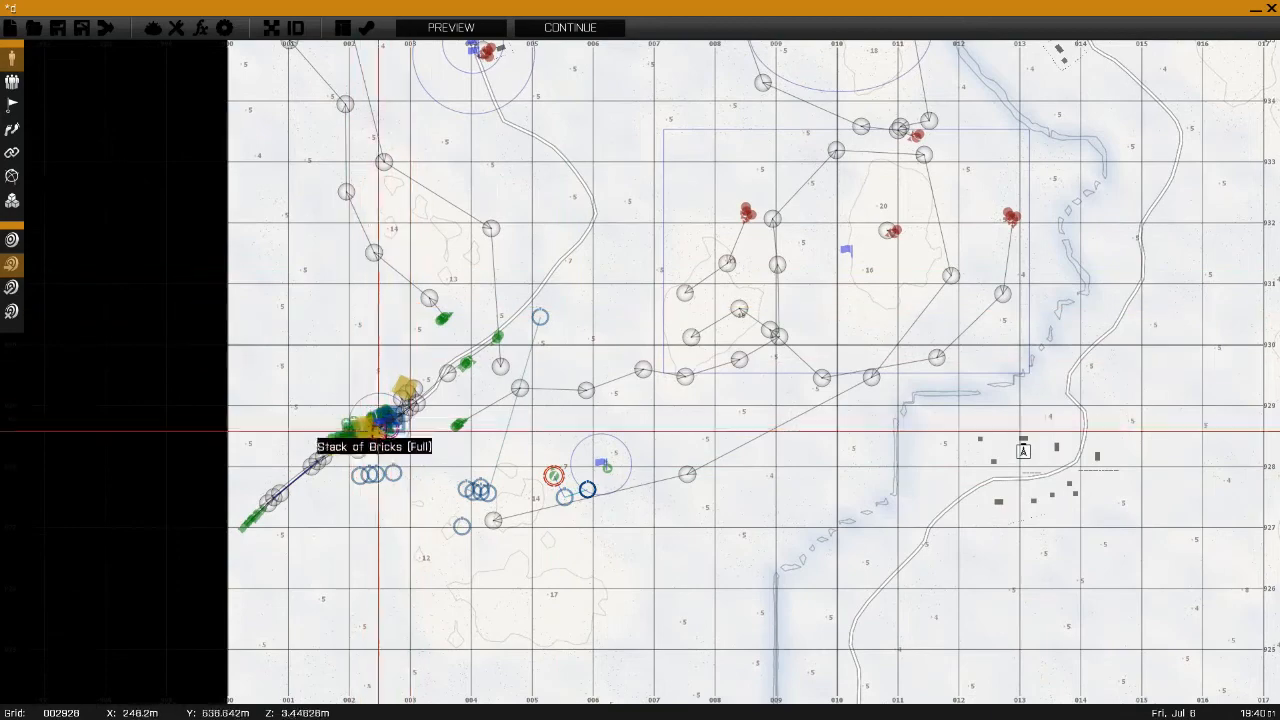
- Insert a trigger south of the main base with type End #1, activation None and condition "this"
{"action": "left_click", "coordinate": [320, 323]}
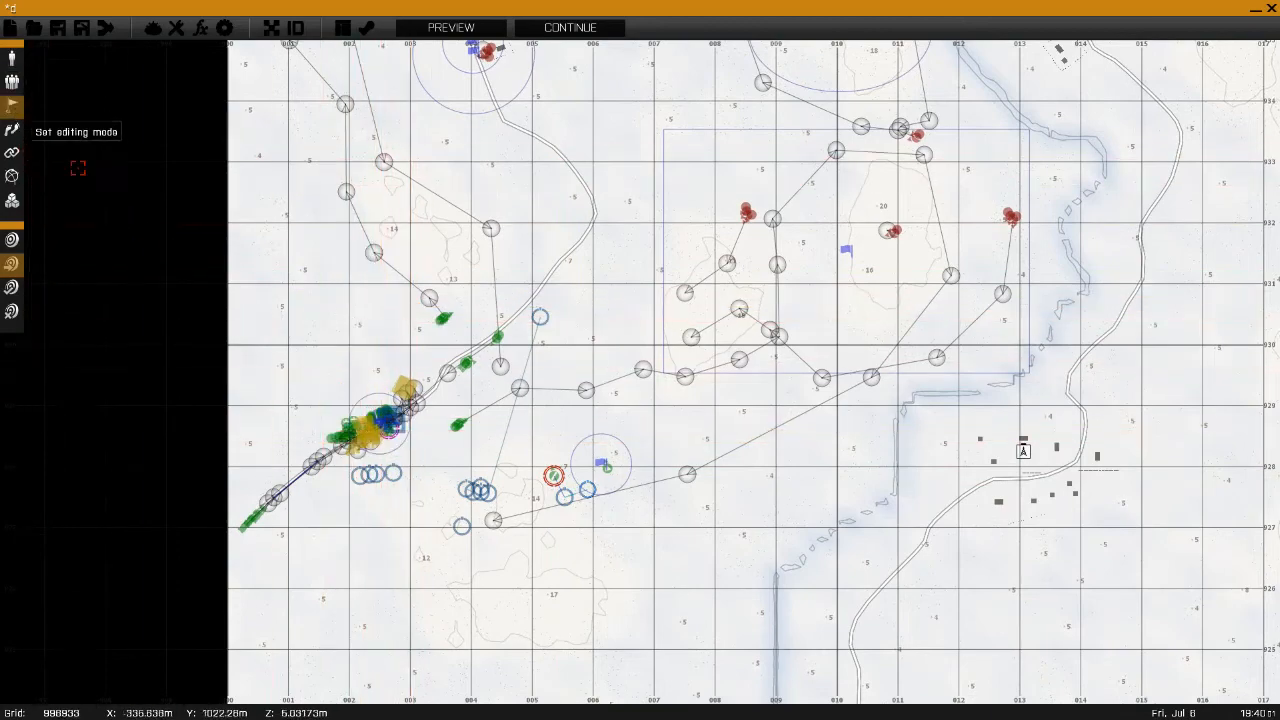
{"action": "double_click", "coordinate": [333, 505]}
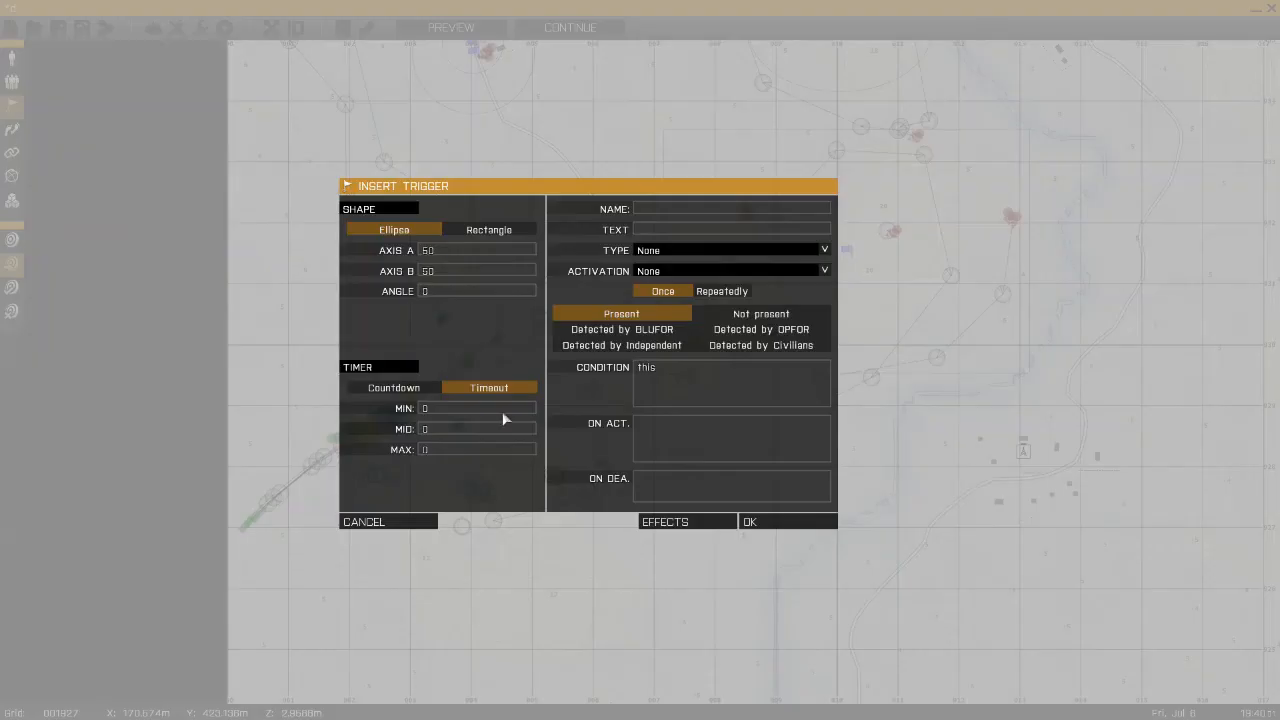
{"action": "left_click", "coordinate": [717, 252]}
{"action": "left_click", "coordinate": [688, 326]}
{"action": "left_click", "coordinate": [706, 272]}
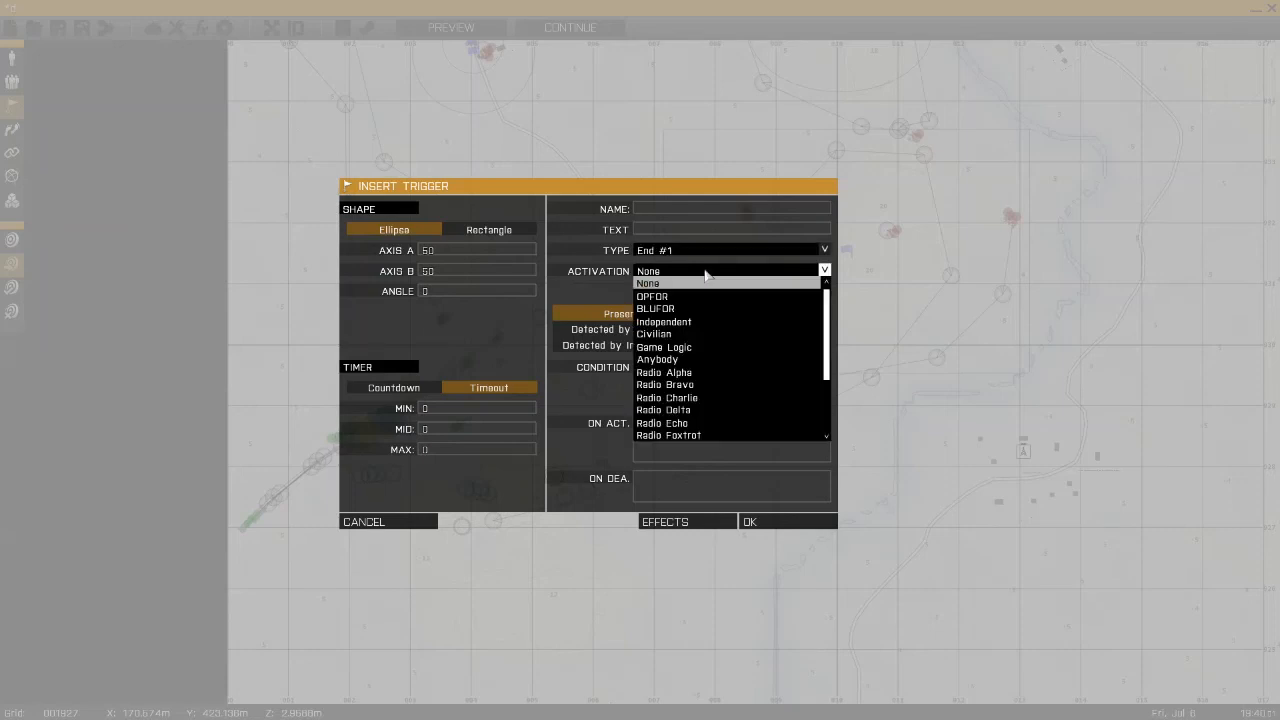
{"action": "left_click", "coordinate": [691, 285]}
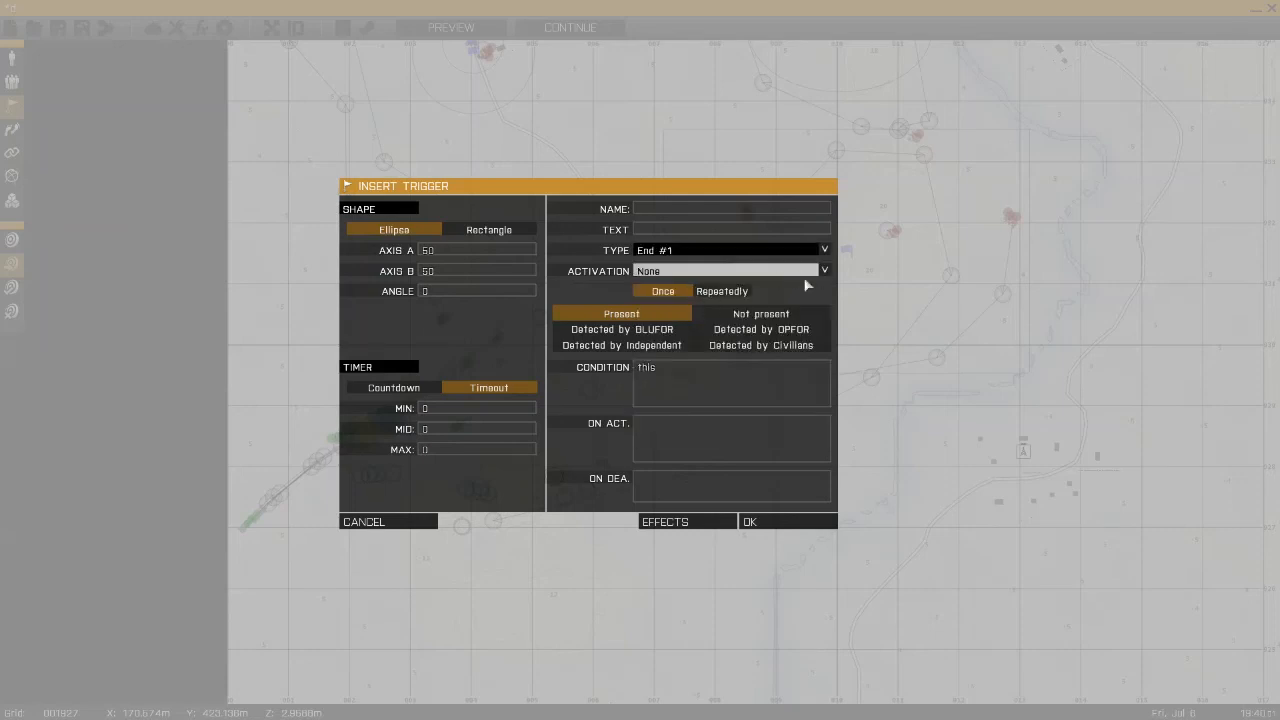
{"action": "left_click", "coordinate": [668, 369]}
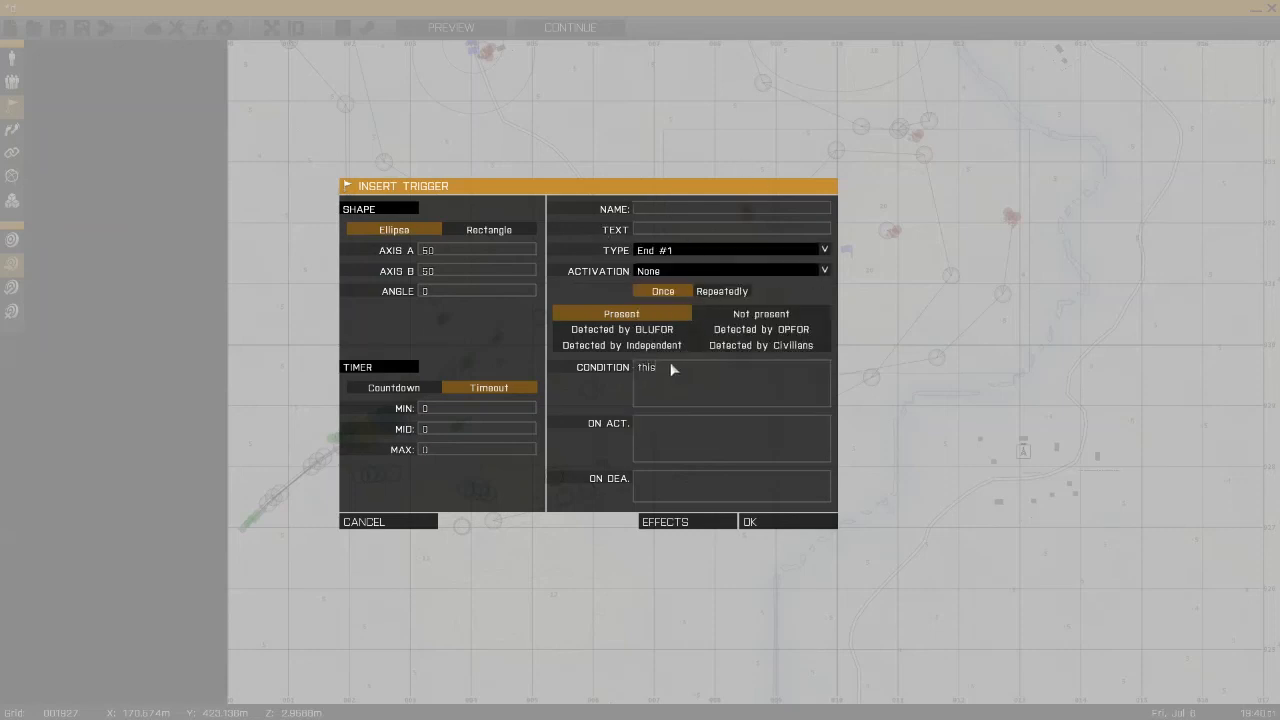
{"action": "double_click", "coordinate": [668, 369]}
{"action": "left_click", "coordinate": [806, 522]}
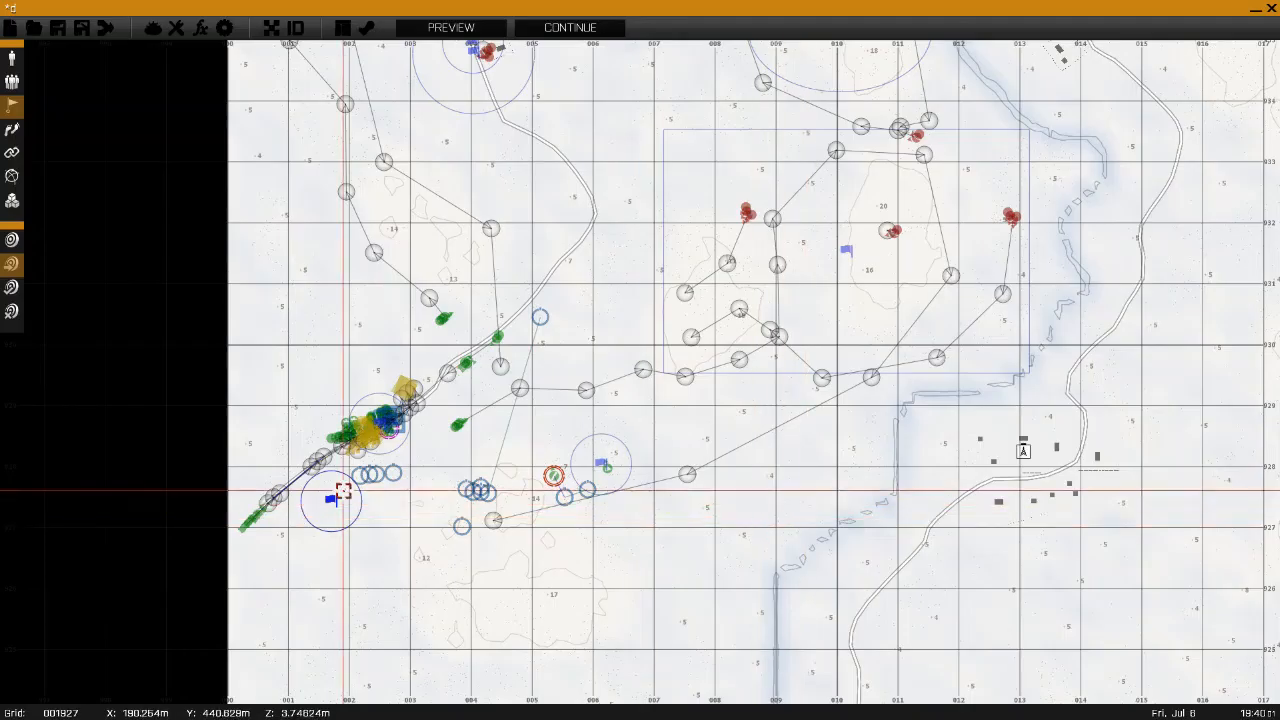
- Move the End #1 trigger north of the river slightly southeast, about 60 m farther east
{"action": "scroll", "coordinate": [567, 515], "scroll_direction": "up", "scroll_amount": 5}
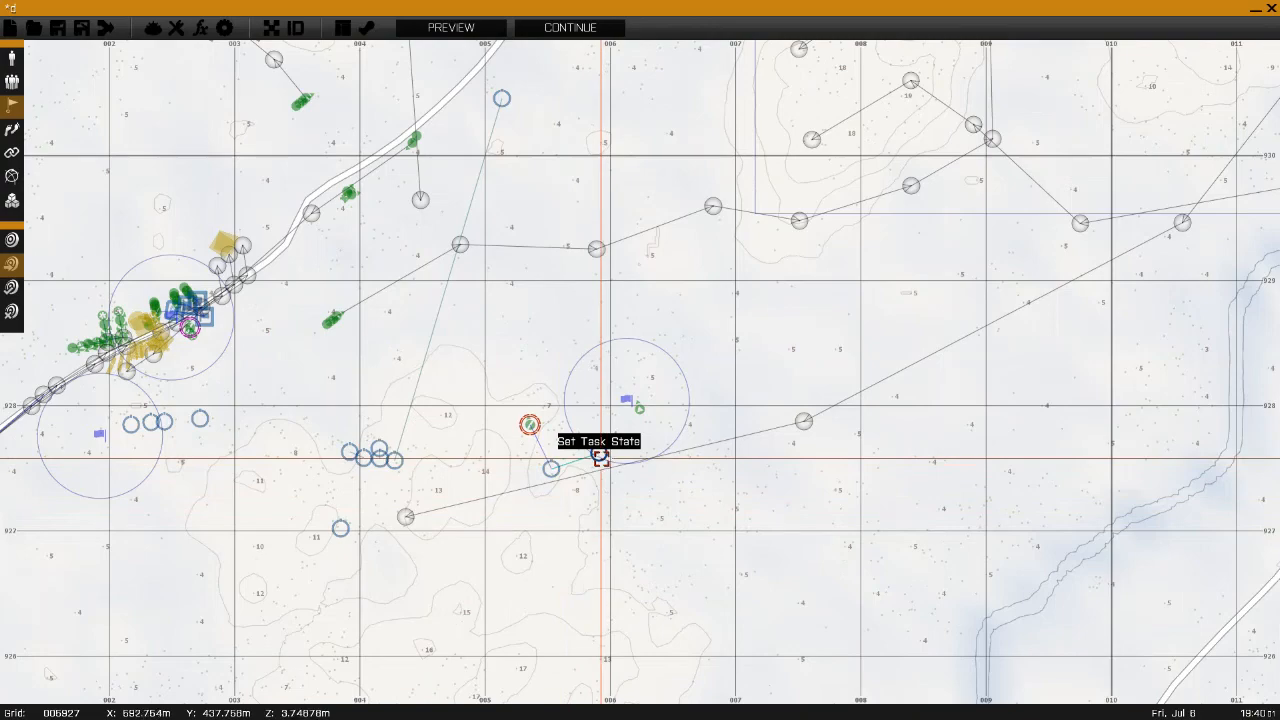
{"action": "right_click_drag", "start_coordinate": [629, 230], "coordinate": [444, 507]}
{"action": "right_click_drag", "start_coordinate": [470, 260], "coordinate": [495, 649]}
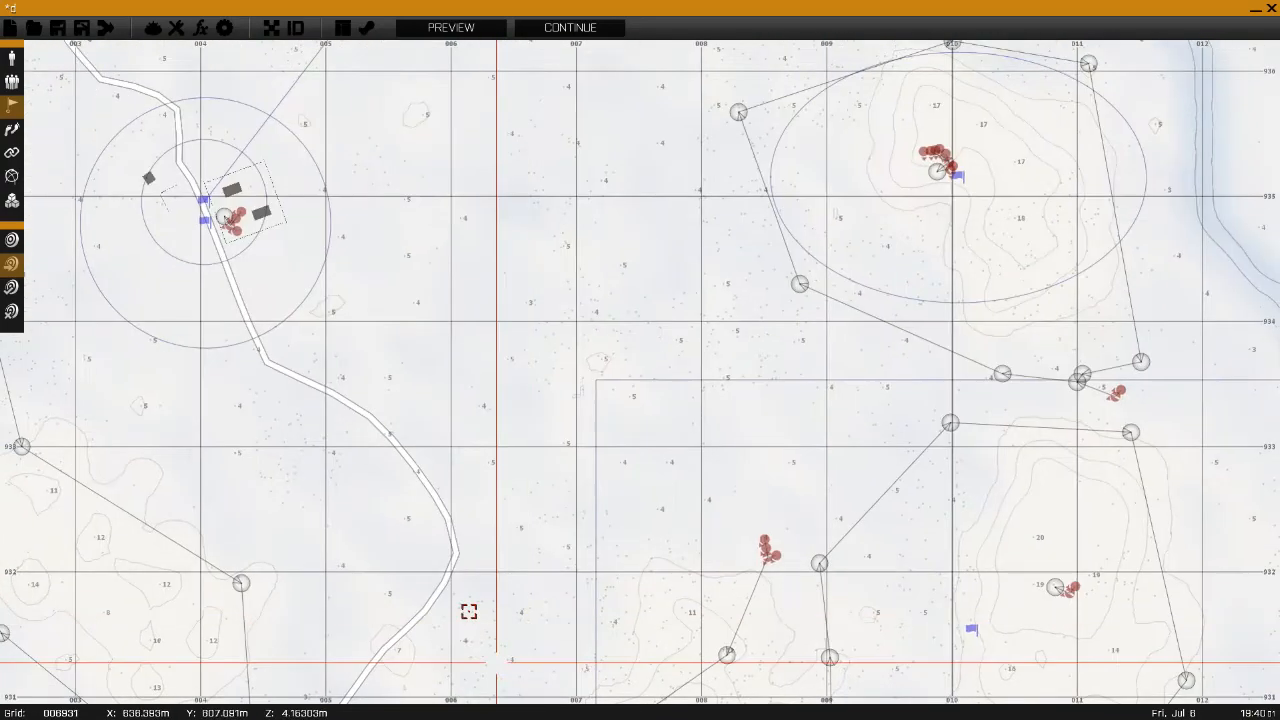
{"action": "right_click_drag", "start_coordinate": [479, 360], "coordinate": [461, 694]}
{"action": "right_click_drag", "start_coordinate": [529, 343], "coordinate": [523, 498]}
{"action": "left_click_drag", "start_coordinate": [622, 287], "coordinate": [693, 331]}
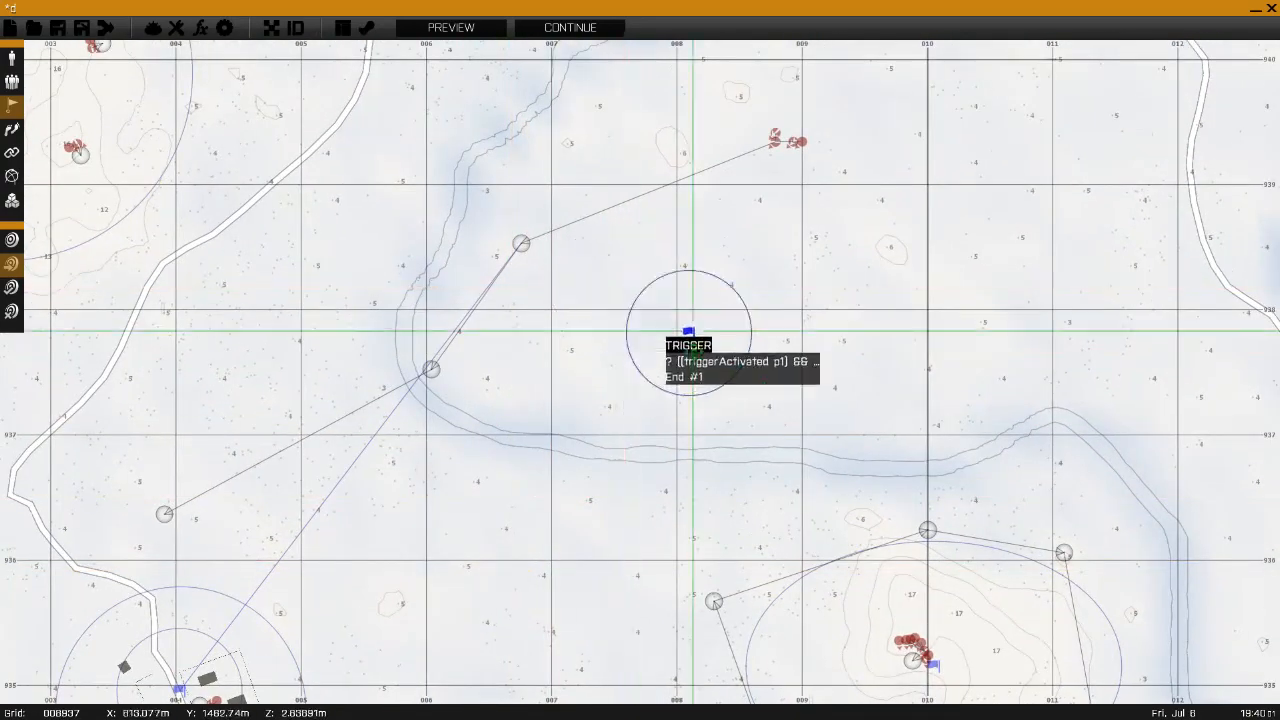
- Examine the northern End #1 trigger's type, activation and complete triggerActivated condition
{"action": "double_click", "coordinate": [705, 331]}
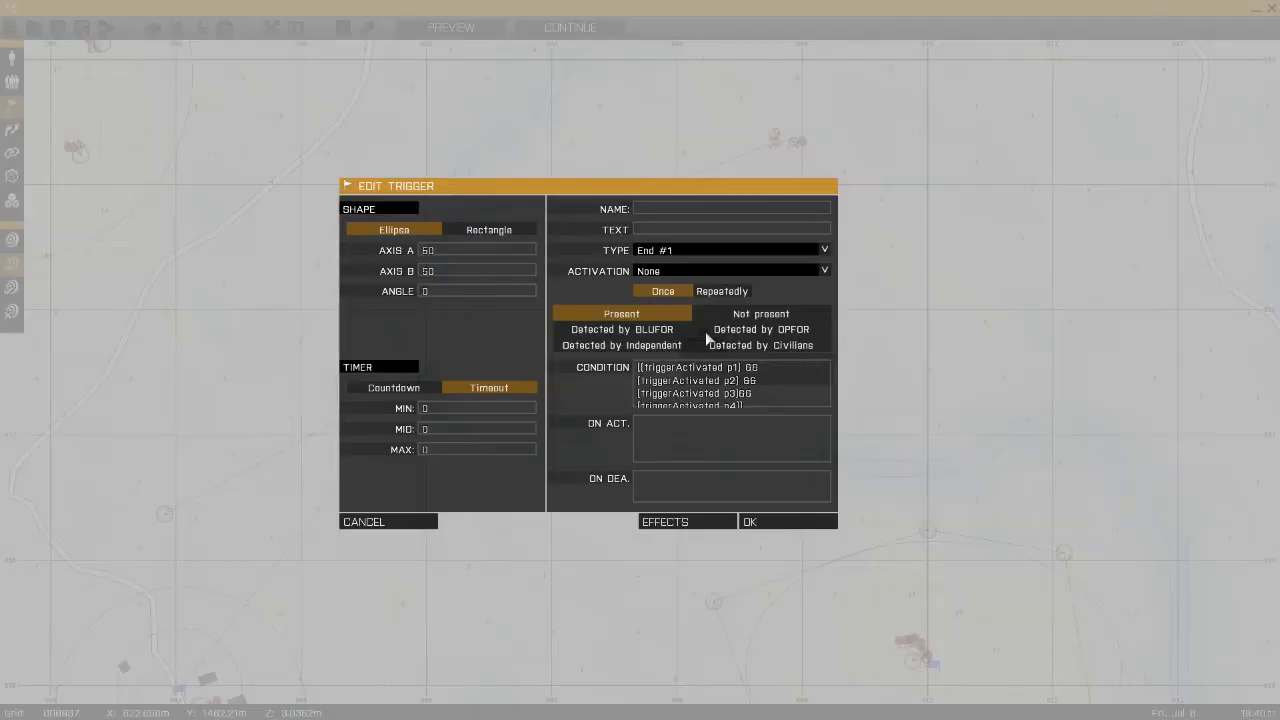
{"action": "left_click", "coordinate": [667, 250]}
{"action": "left_click", "coordinate": [667, 250]}
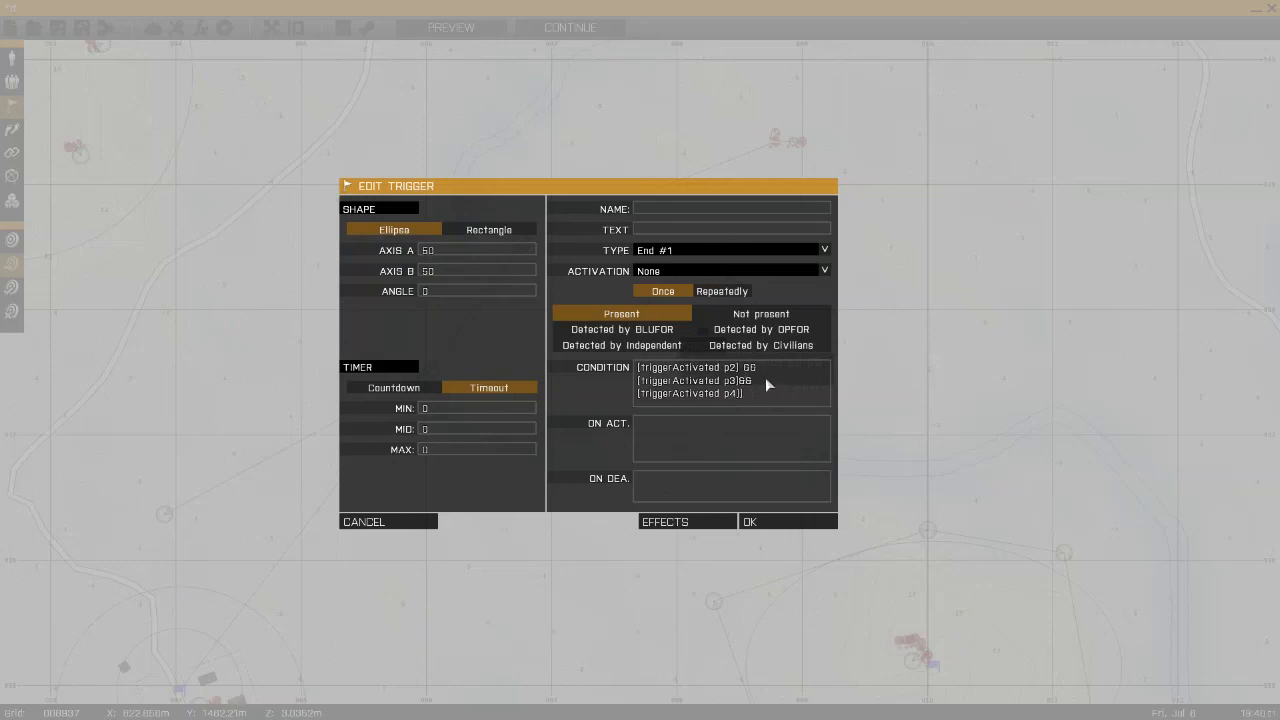
{"action": "scroll", "coordinate": [764, 374], "scroll_direction": "up", "scroll_amount": 1}
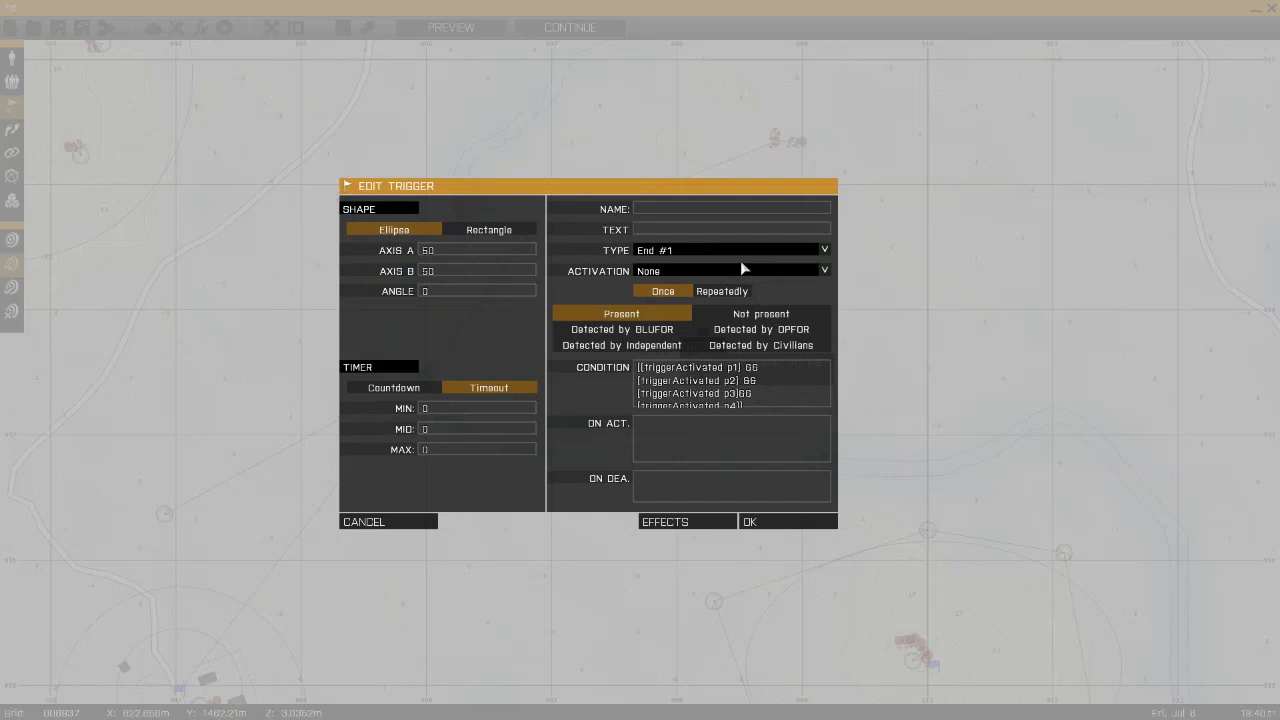
{"action": "key", "text": "Down"}
{"action": "key", "text": "Down"}
{"action": "key", "text": "Down"}
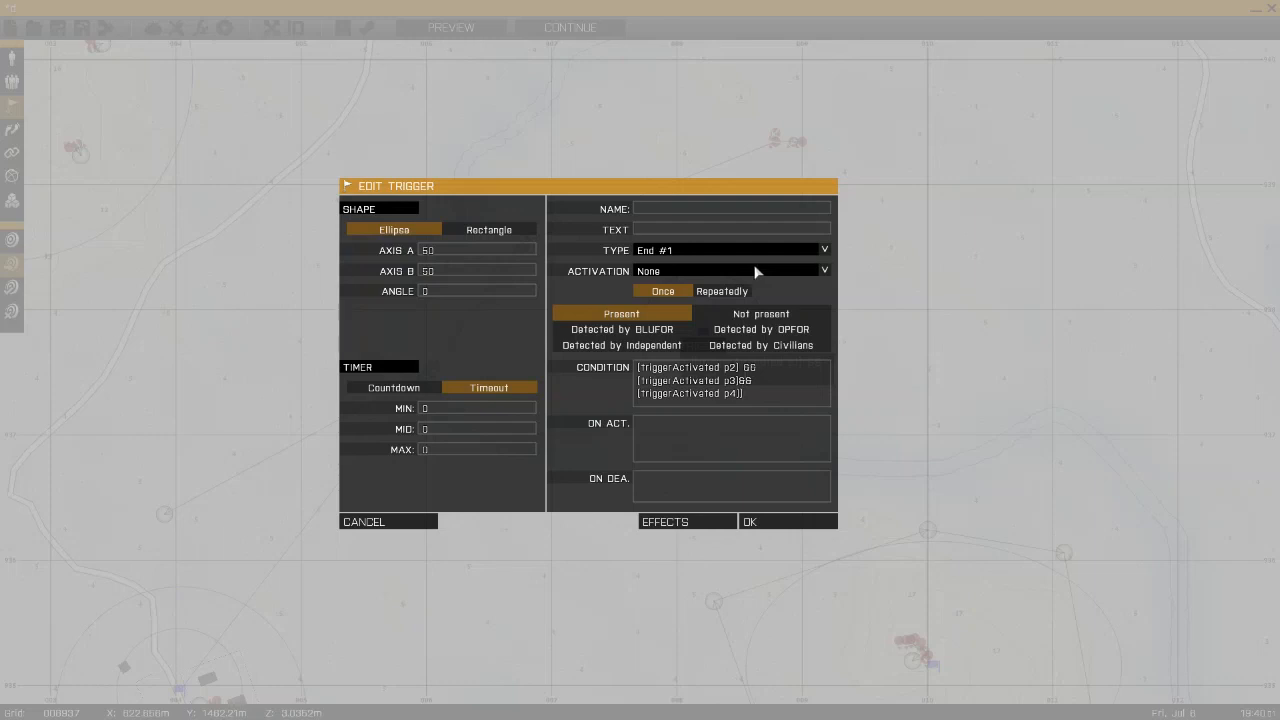
{"action": "key", "text": "Up"}
{"action": "key", "text": "Up"}
{"action": "key", "text": "Up"}
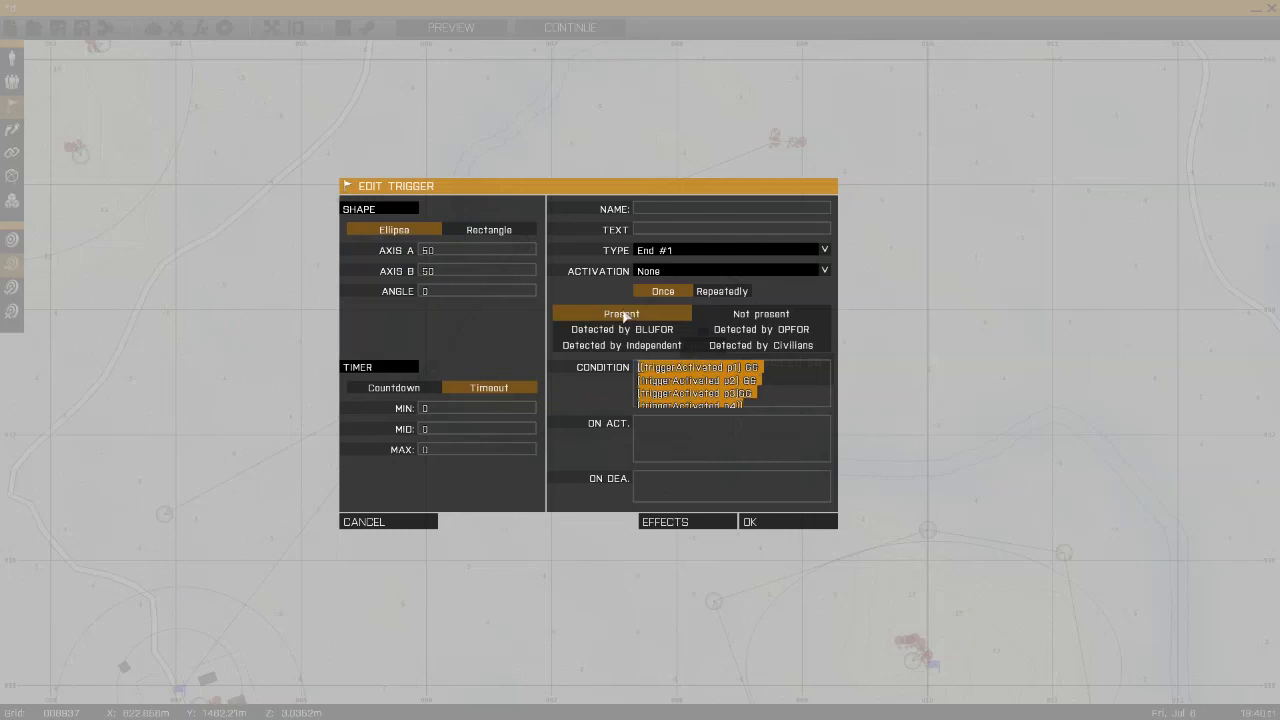
{"action": "left_click", "coordinate": [776, 526]}
{"action": "scroll", "coordinate": [766, 514], "scroll_direction": "down", "scroll_amount": 5}
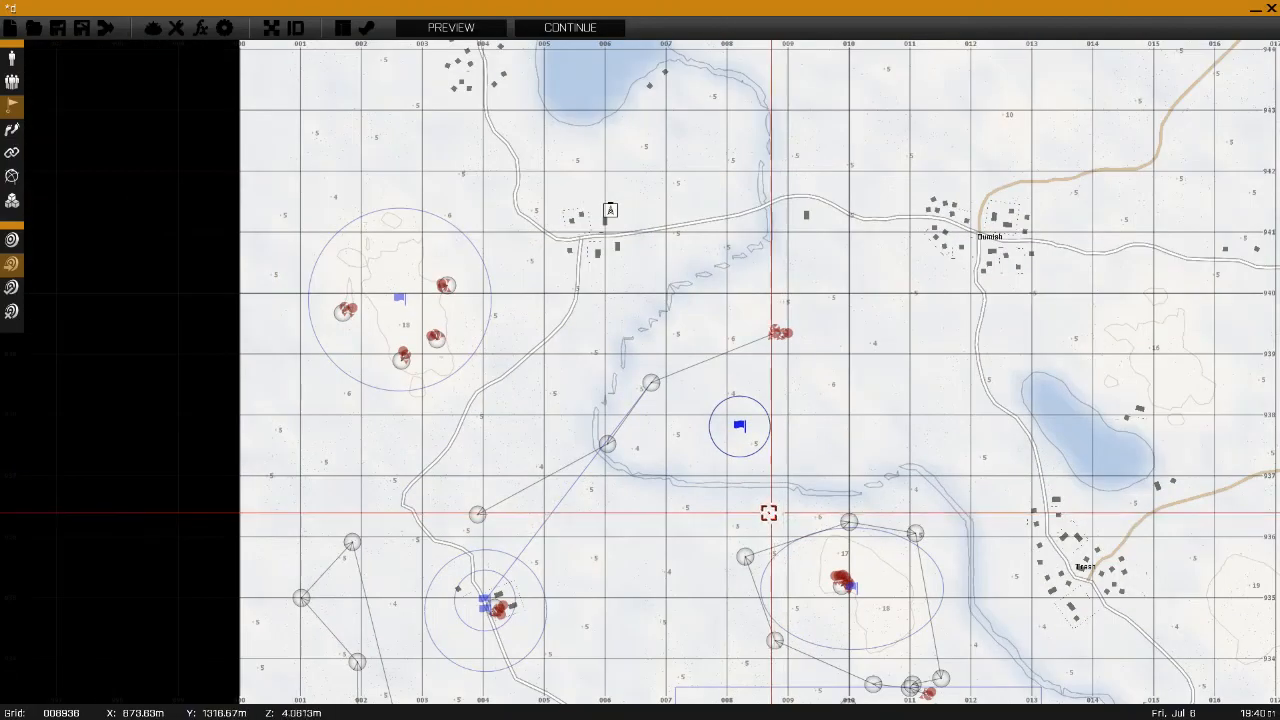
{"action": "scroll", "coordinate": [738, 322], "scroll_direction": "up", "scroll_amount": 2}
{"action": "scroll", "coordinate": [680, 571], "scroll_direction": "up", "scroll_amount": 3}
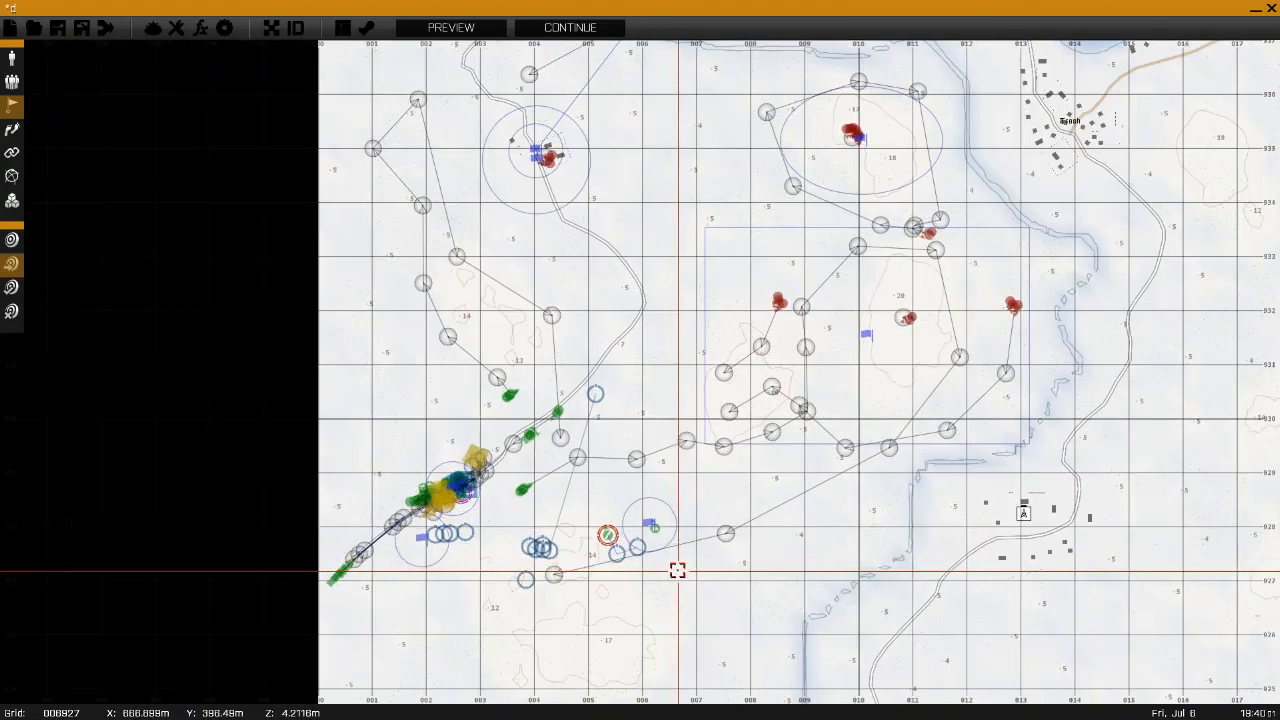